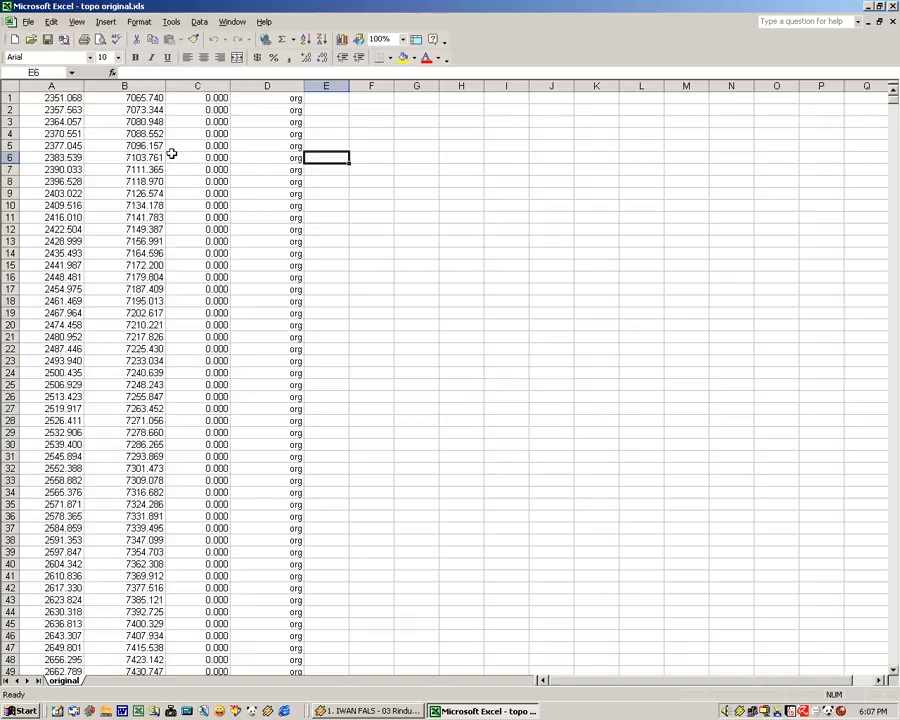
Start saving a copy of the workbook into the projects\latihan\data folder on drive D
left_click(29, 23)
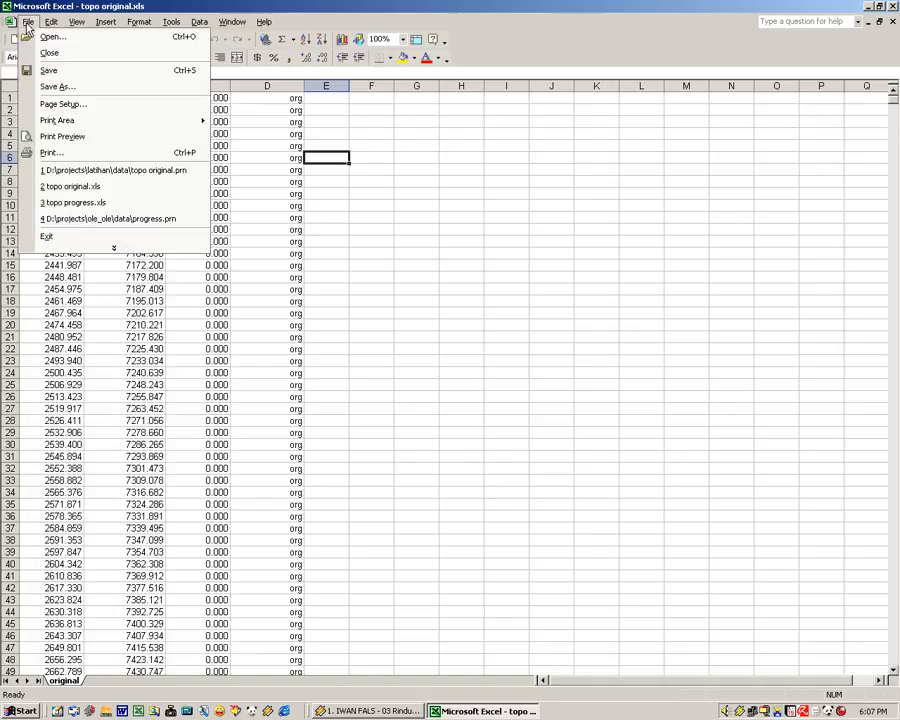
left_click(57, 87)
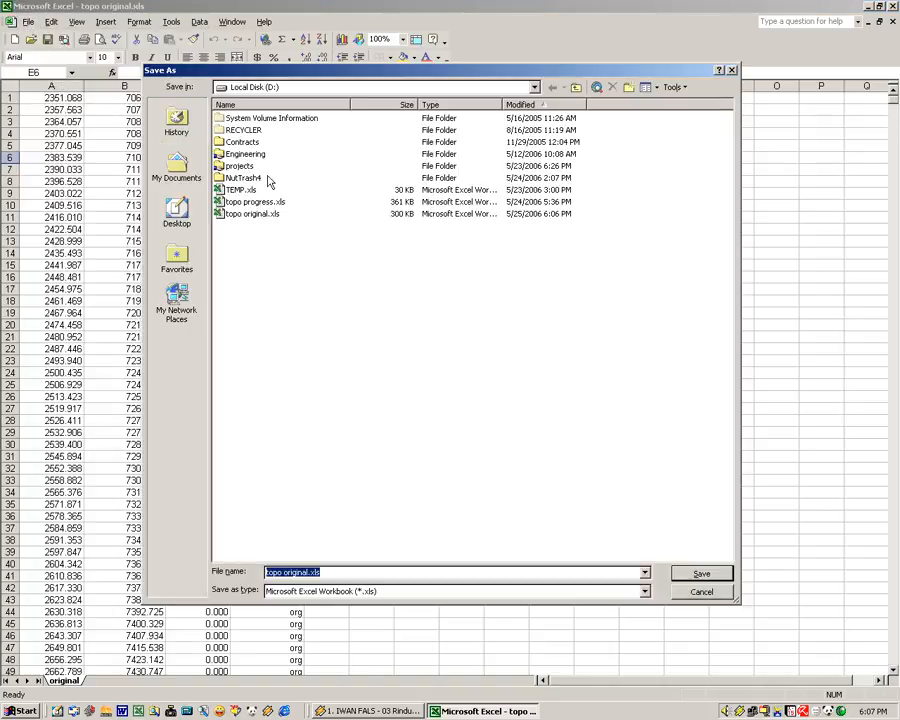
double_click(238, 167)
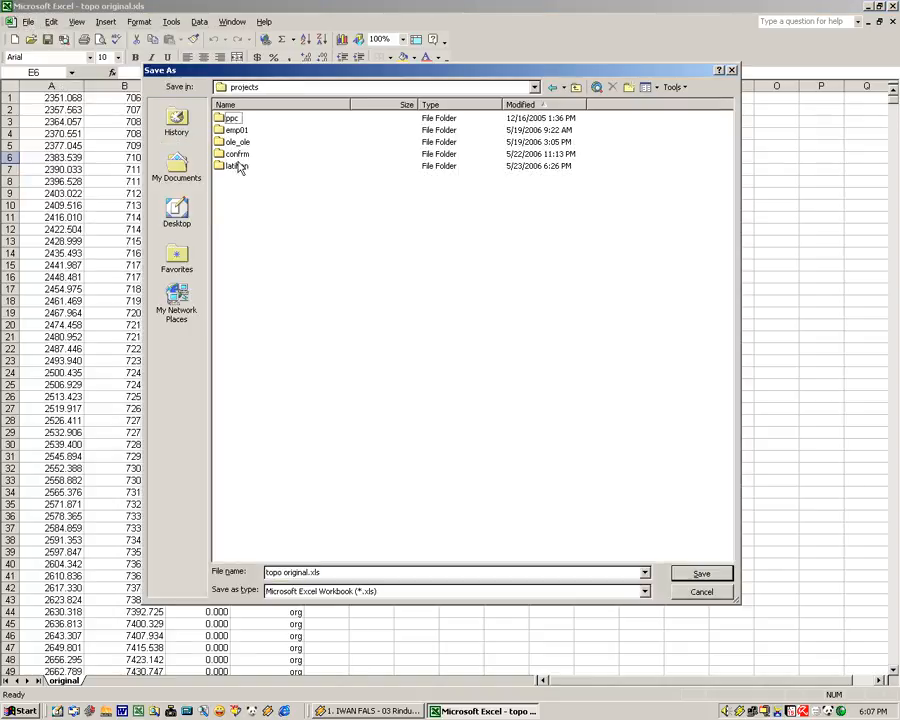
double_click(235, 168)
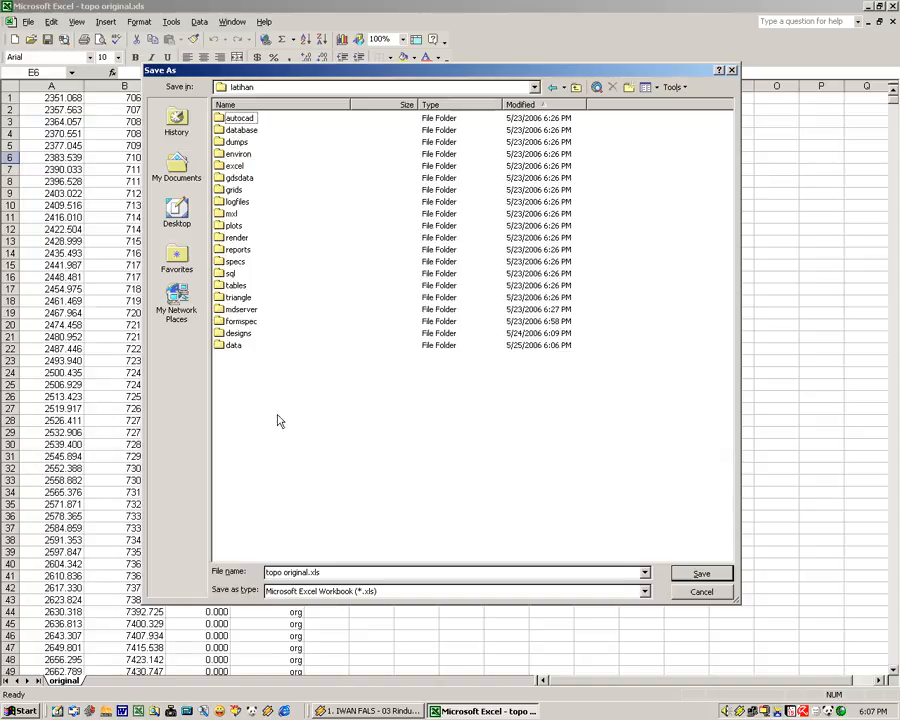
double_click(233, 345)
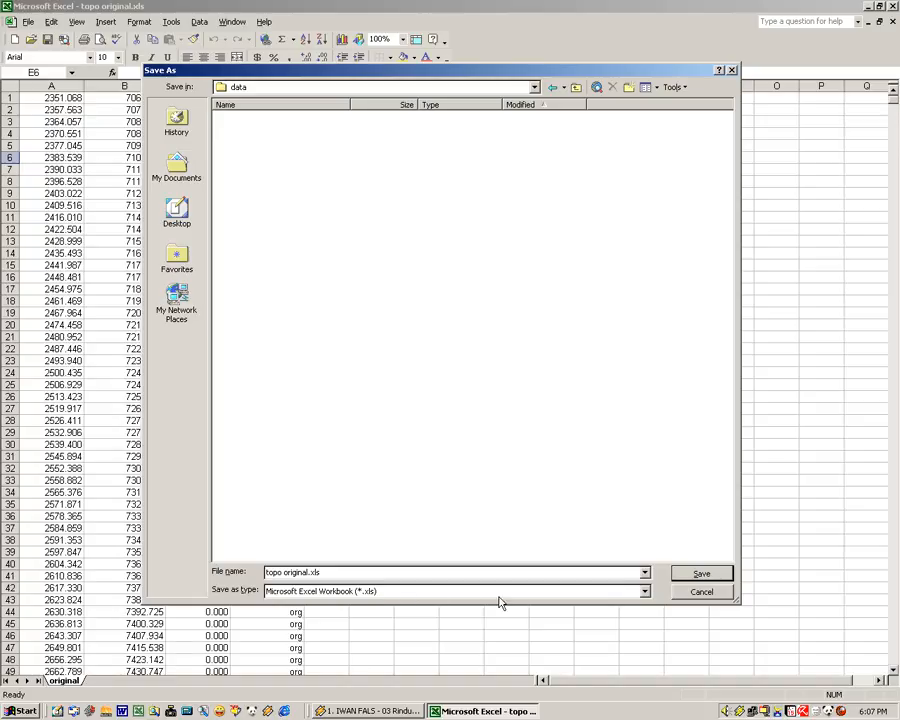
Set the file type of the copy to Formatted Text (Space delimited) (*.prn)
left_click(645, 591)
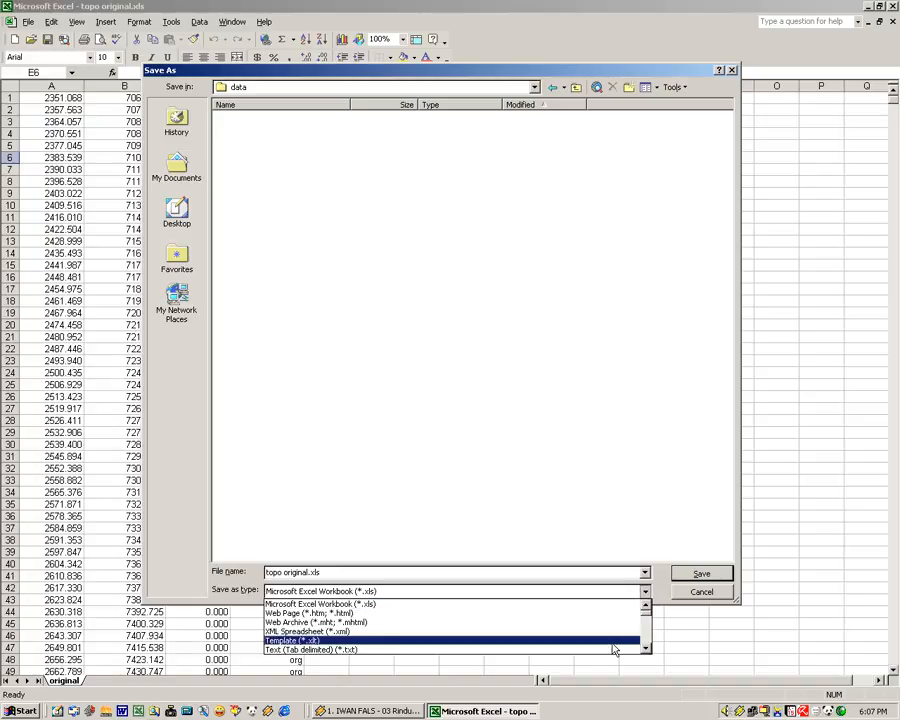
left_click(526, 649)
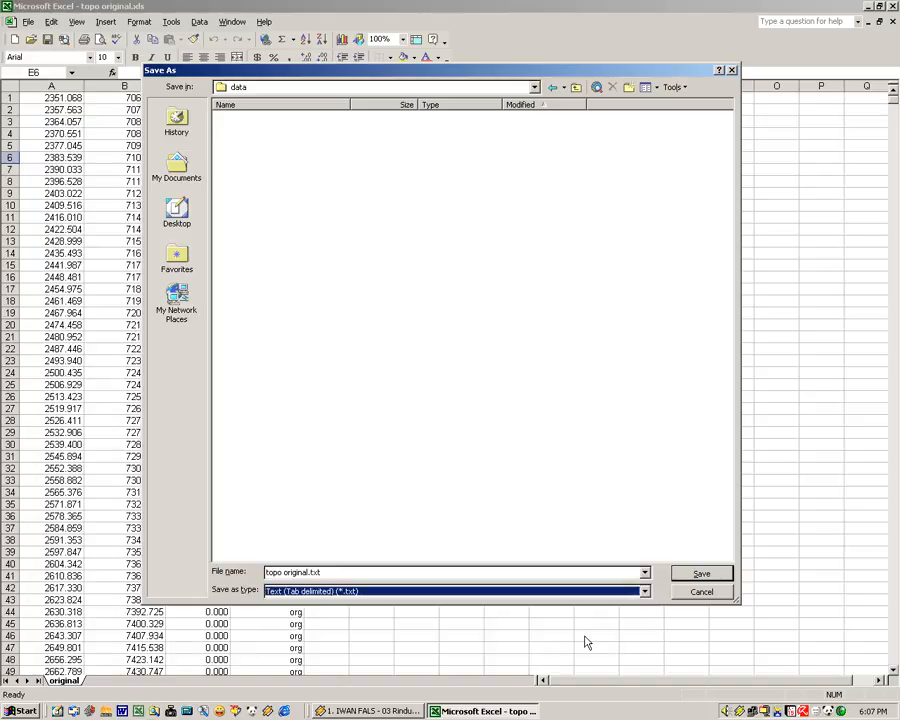
left_click(645, 591)
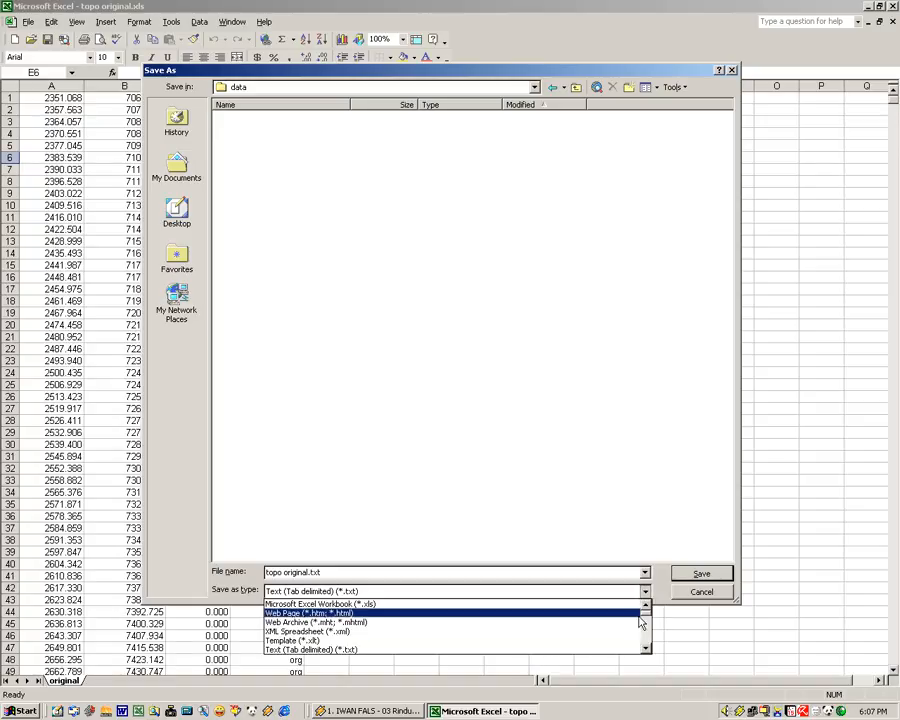
scroll(645, 620, "down", 2)
scroll(645, 622, "down", 5)
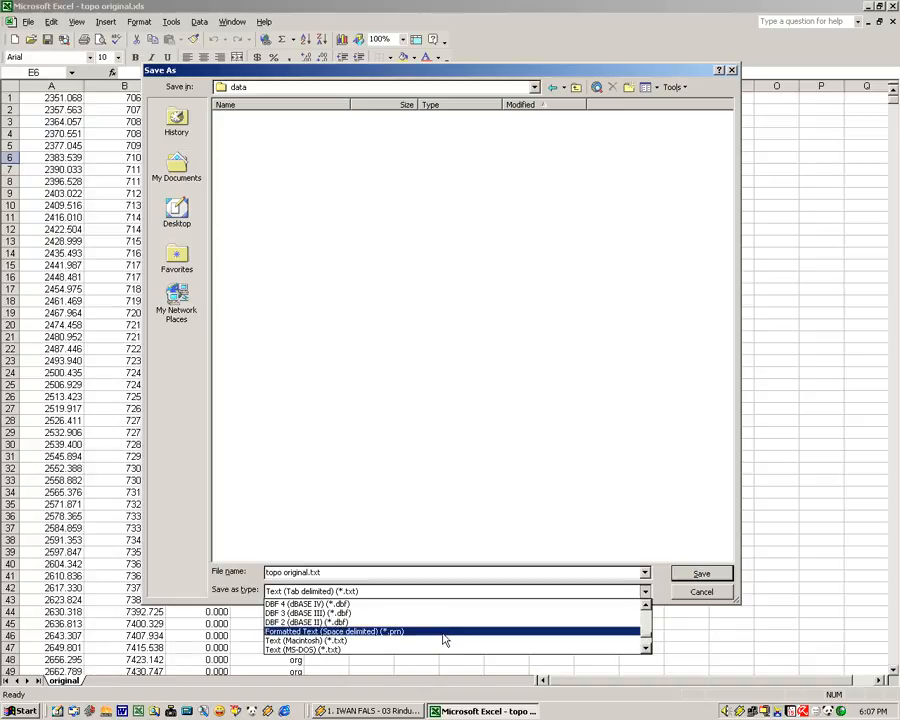
left_click(446, 641)
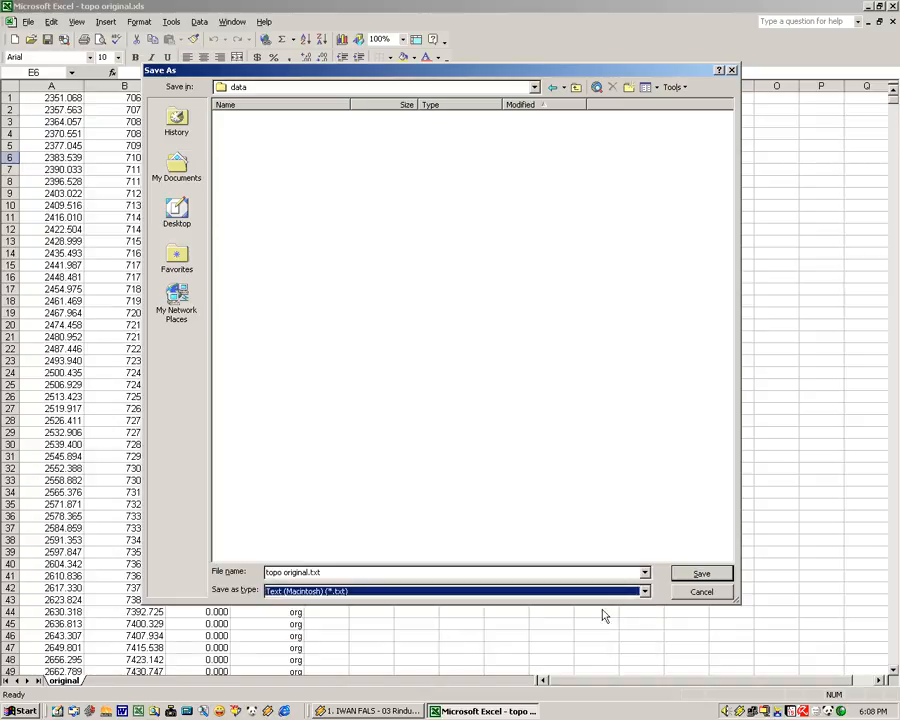
left_click(645, 591)
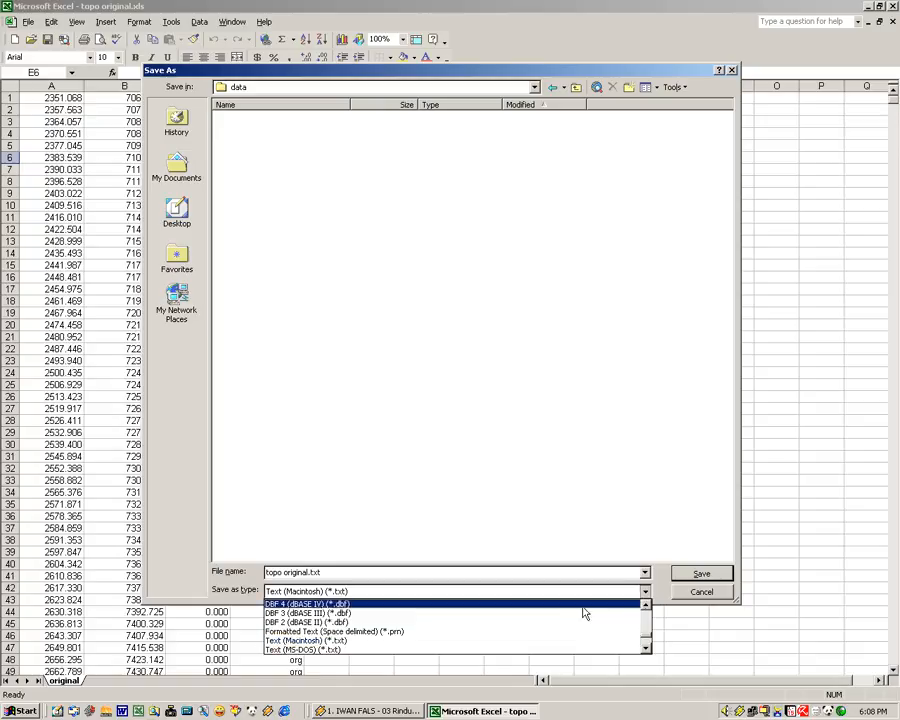
left_click(426, 632)
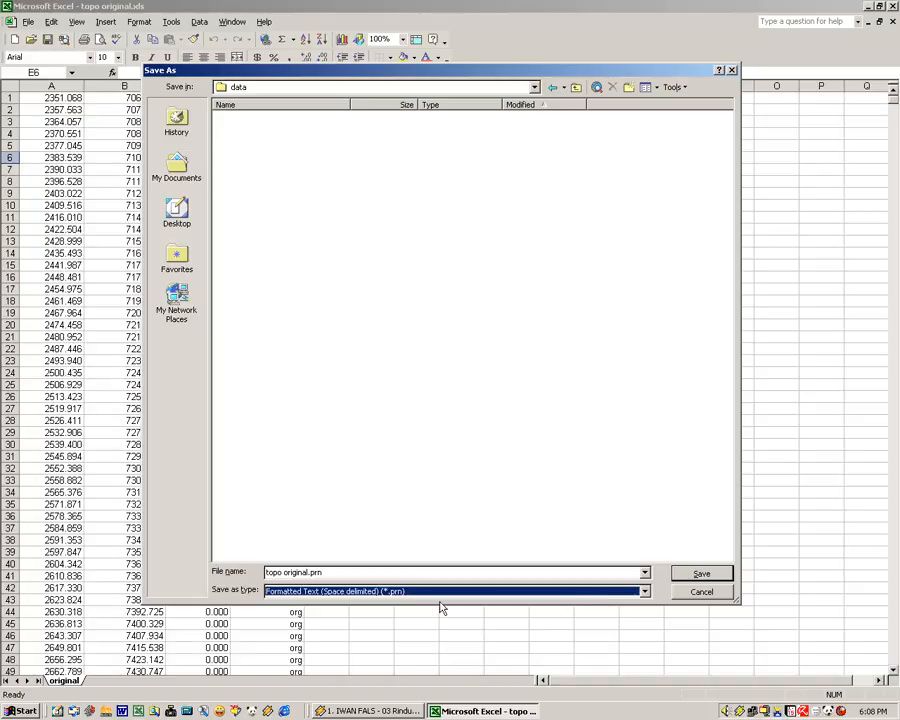
Save the sheet as topo original.prn, keep the text format, and close Excel without saving again
left_click(266, 572)
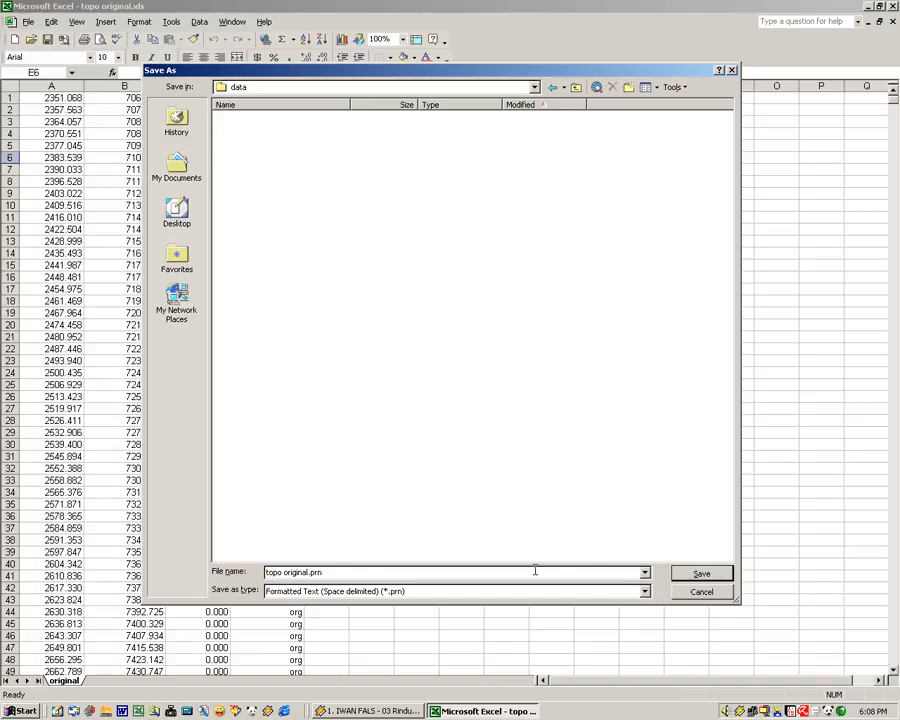
left_click(700, 575)
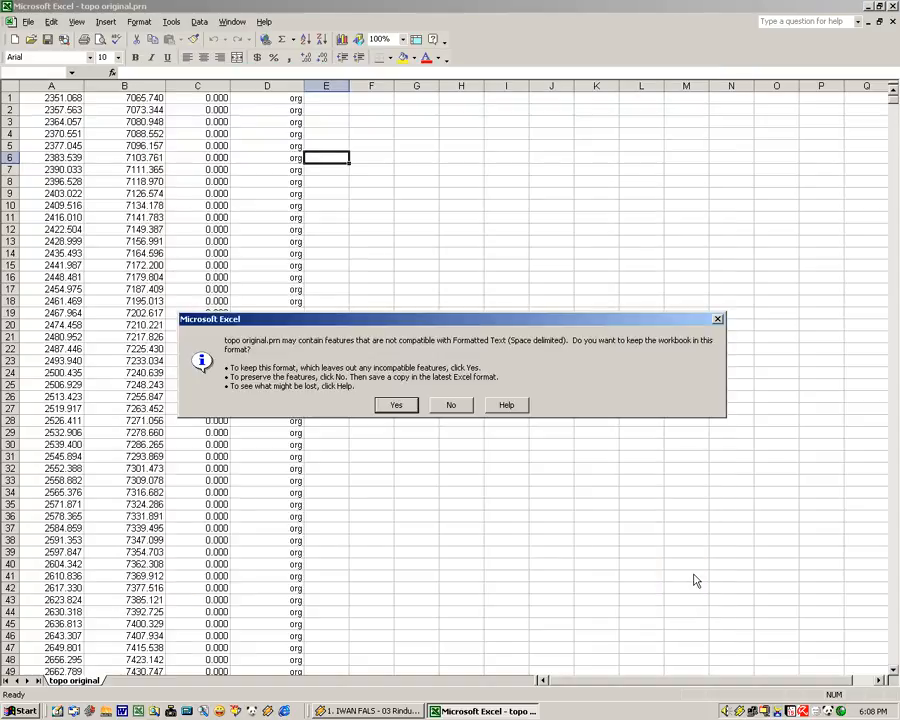
left_click(401, 405)
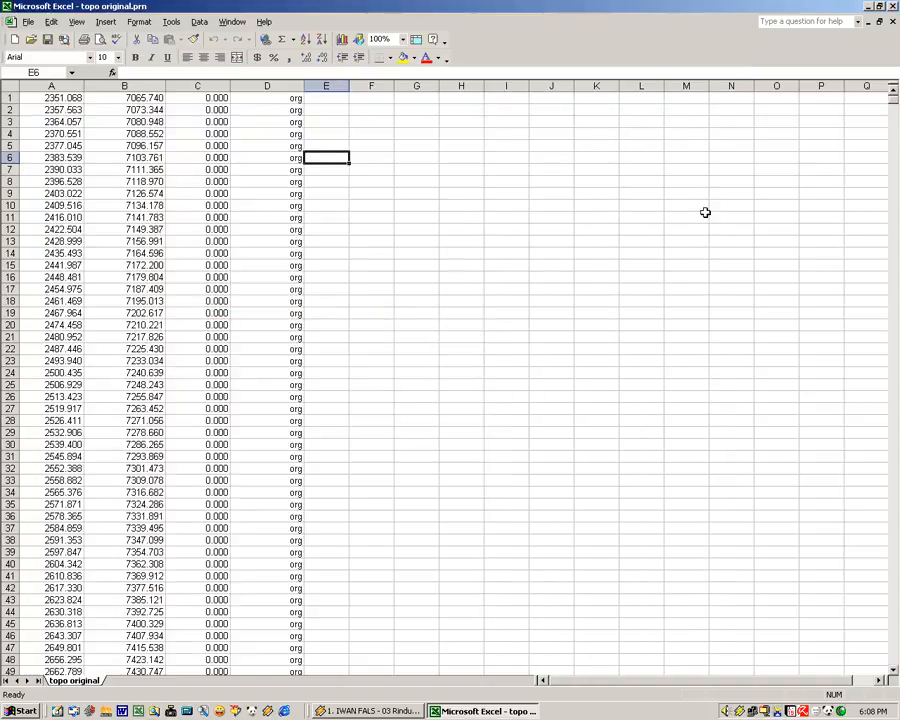
left_click(893, 7)
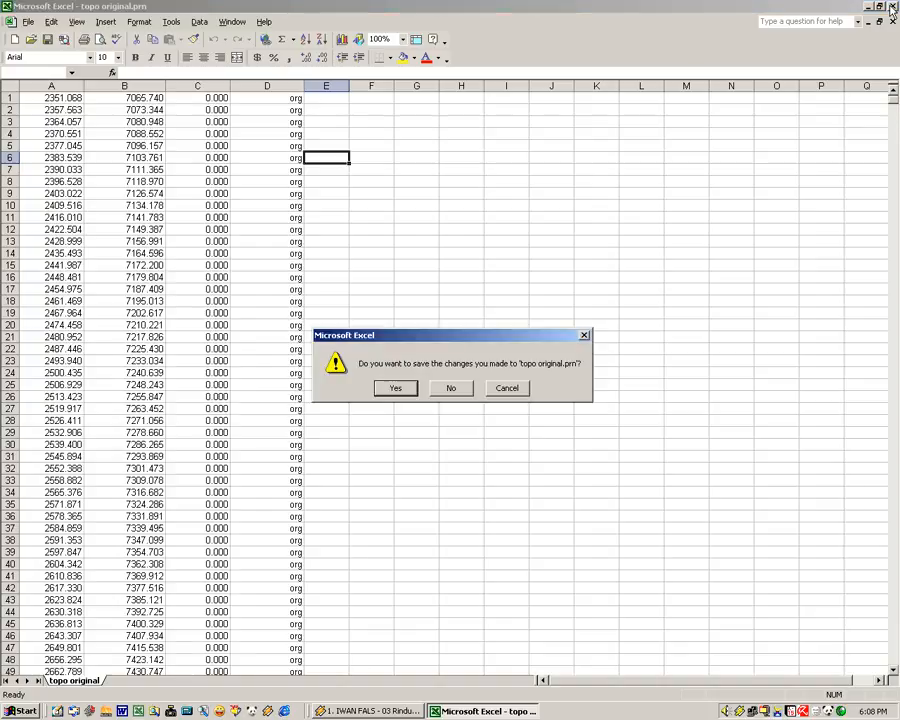
left_click(458, 388)
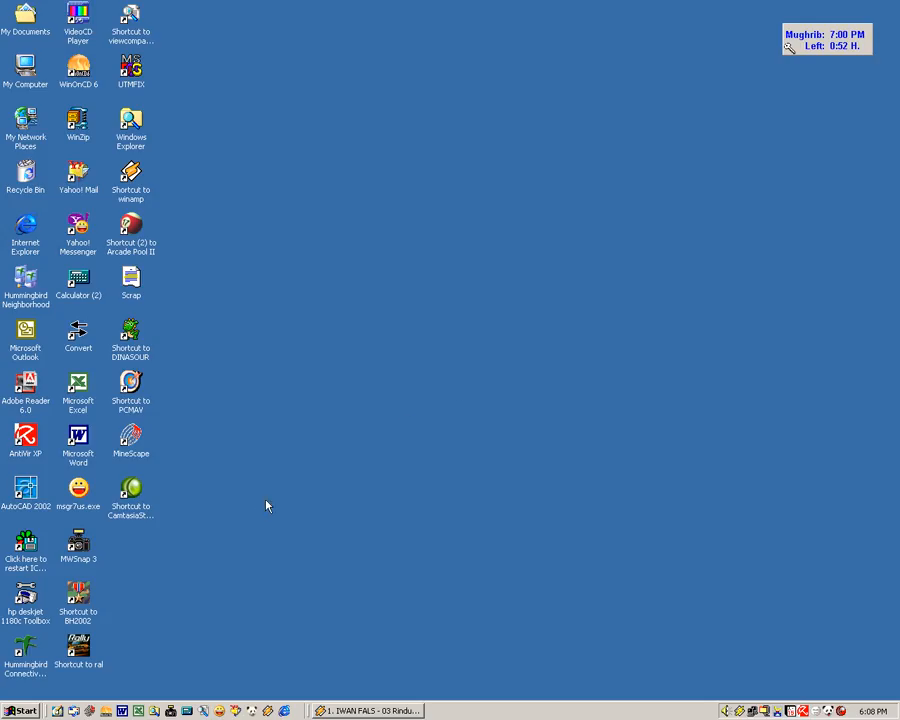
Launch MineScape, open the latihan project with the Minescape application, and maximize its window
double_click(127, 442)
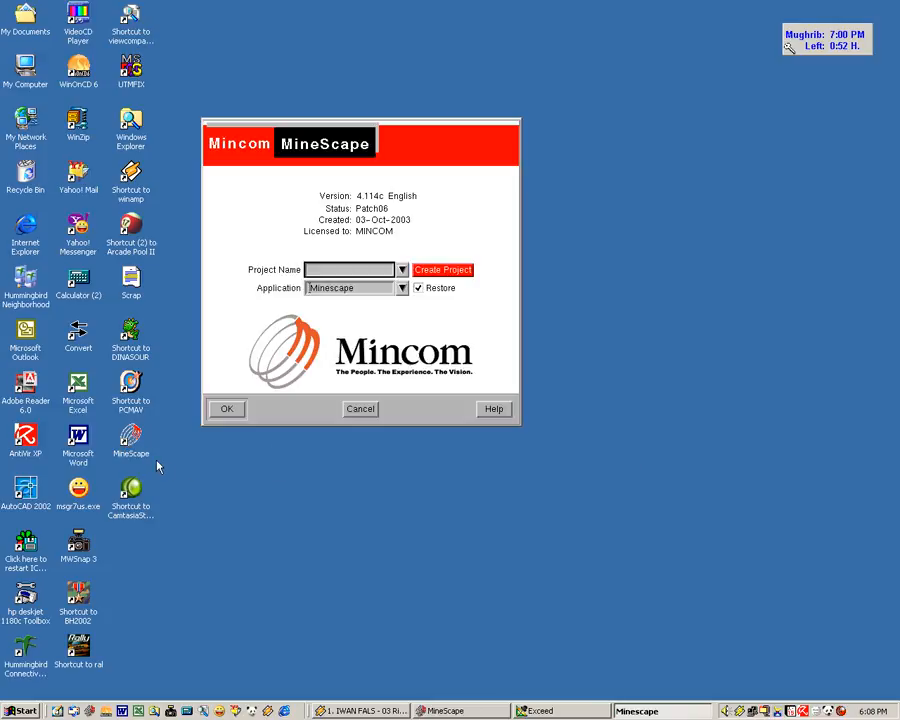
left_click(402, 270)
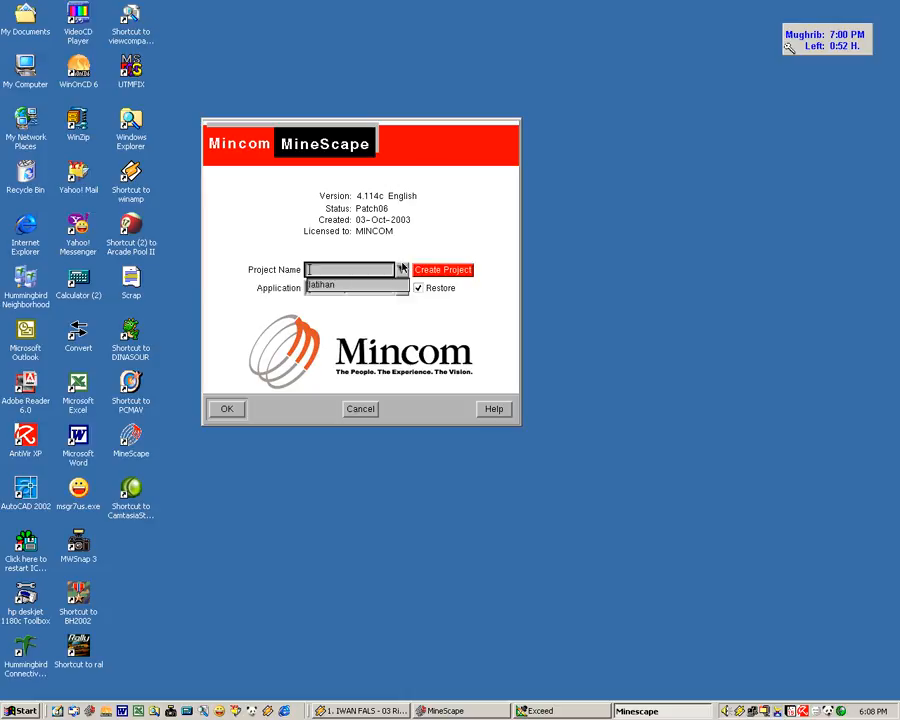
left_click(320, 287)
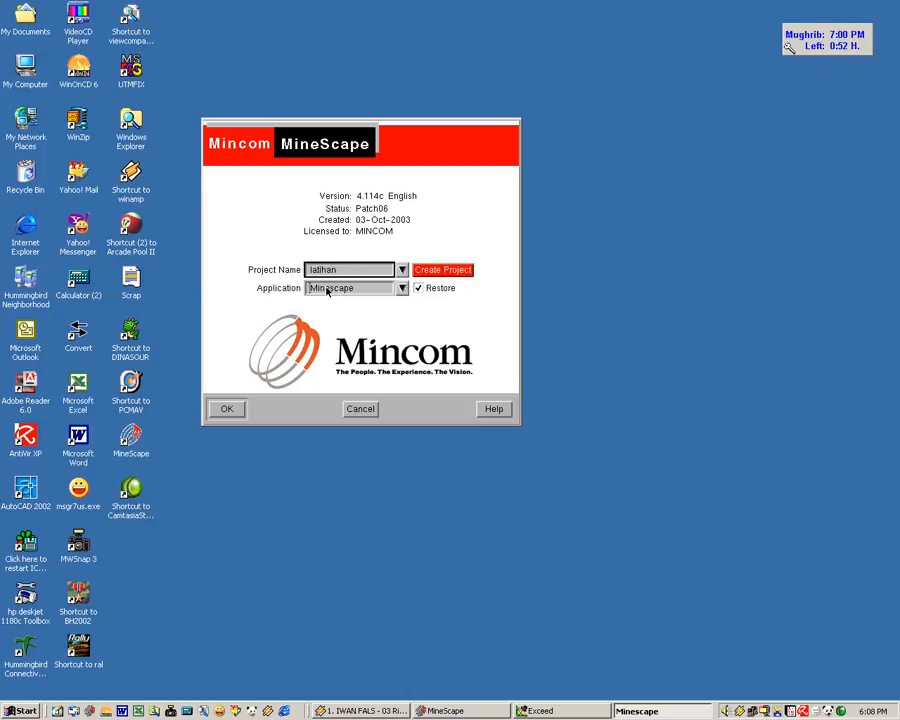
left_click(226, 409)
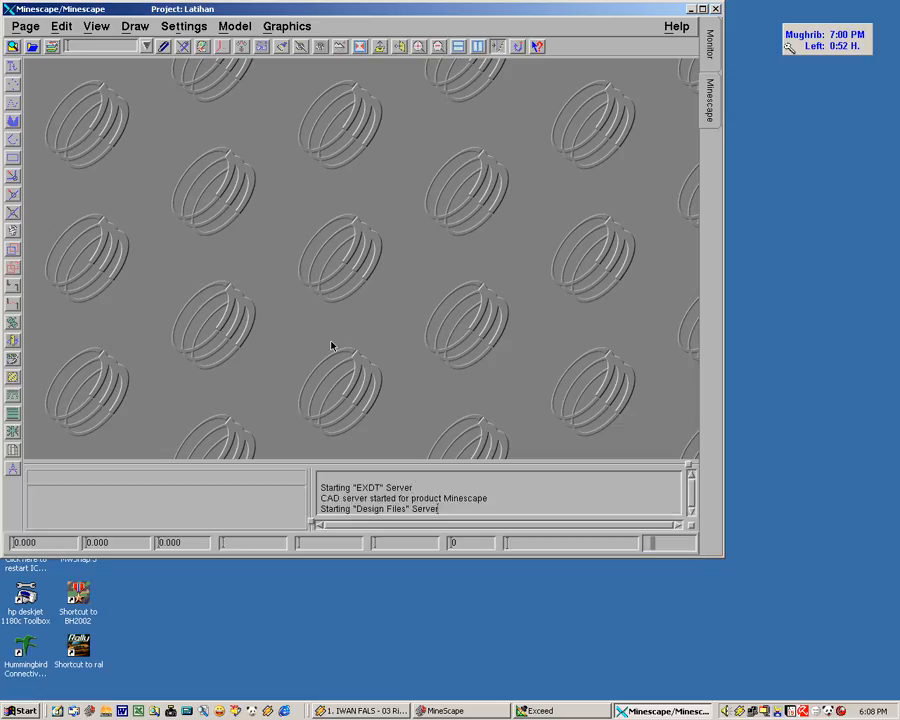
left_click(702, 10)
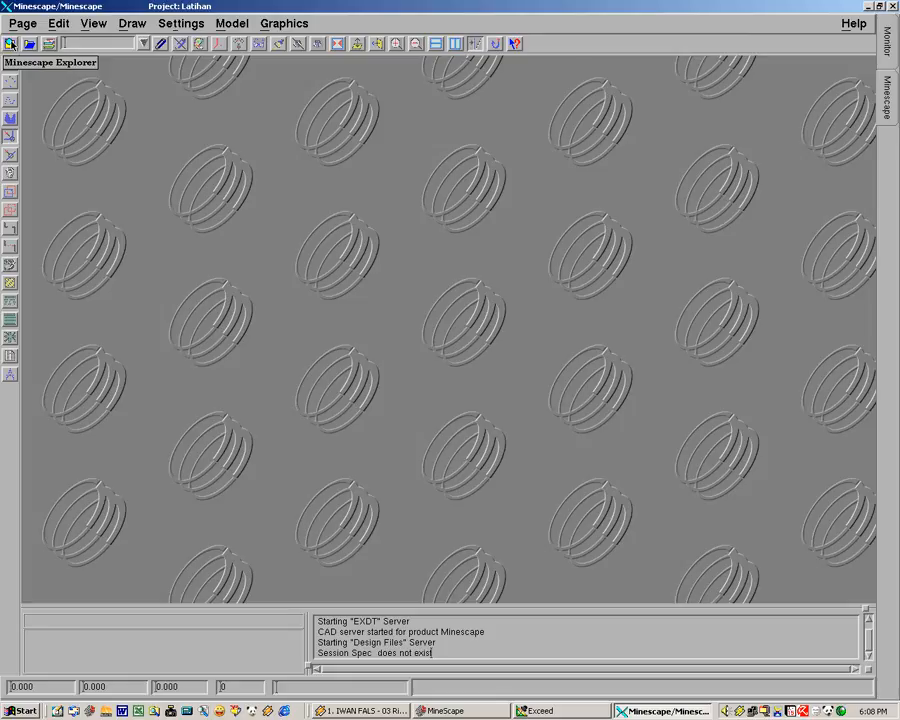
Check the project's Data files in Minescape Explorer for topo original.prn, and close the explorer
left_click(10, 44)
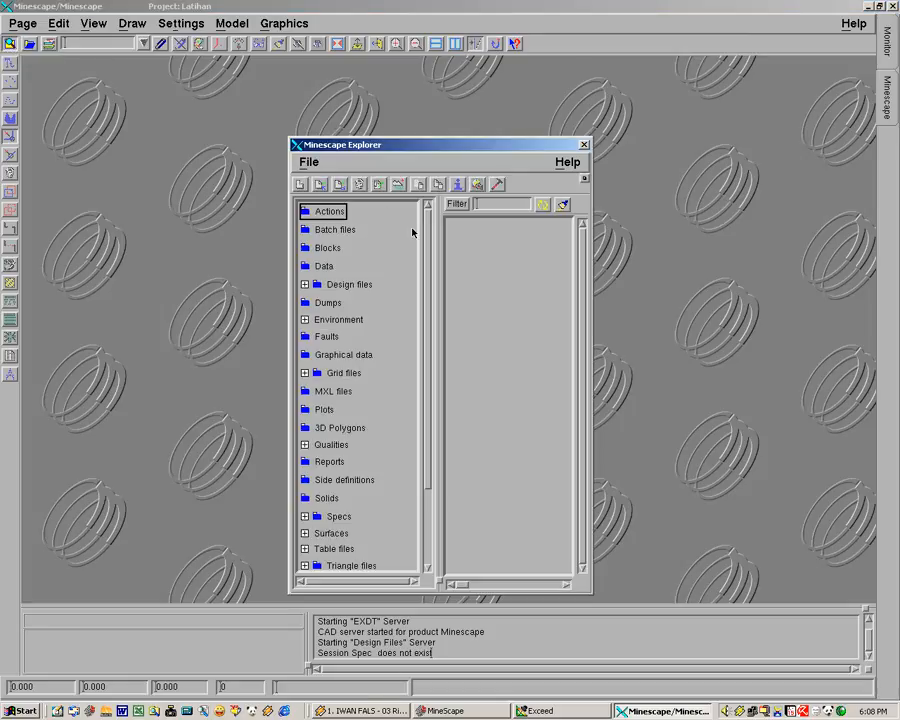
left_click(323, 267)
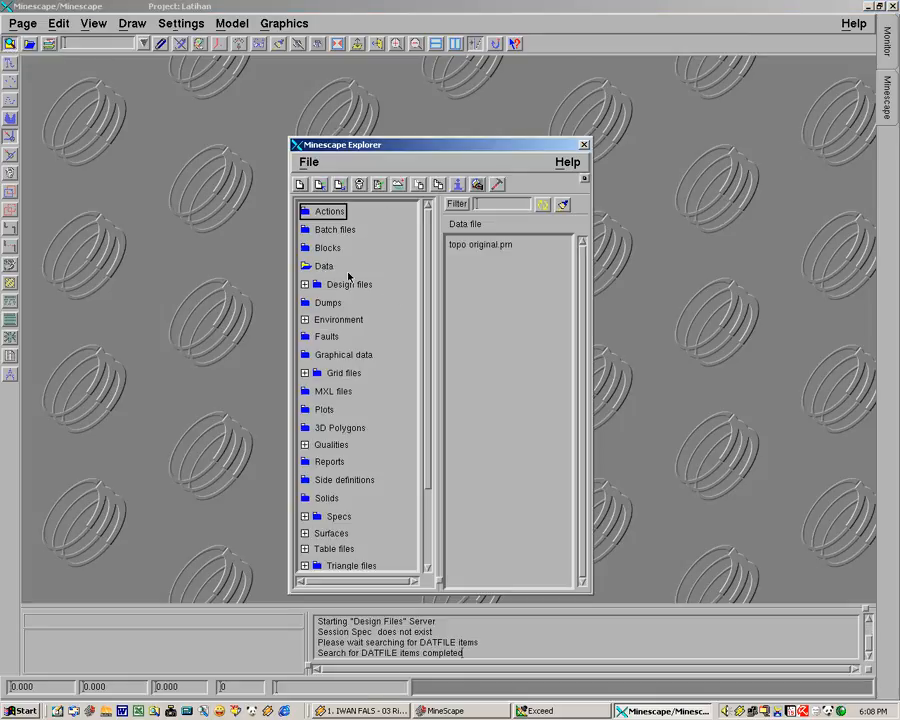
left_click(585, 145)
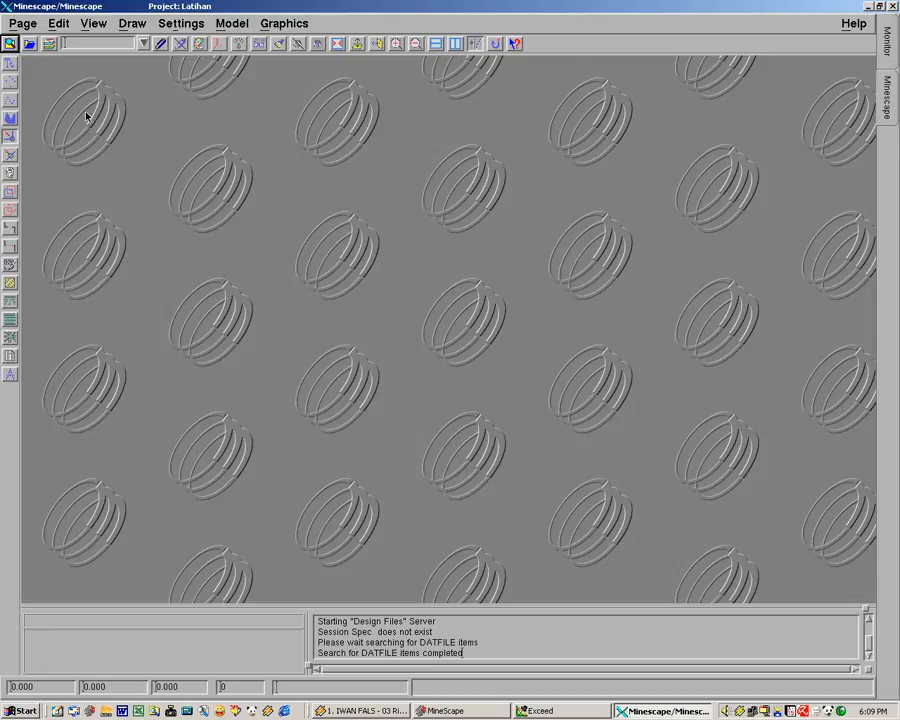
Open the import form for loading features from an ASCII file into the topografi design file
left_click(11, 44)
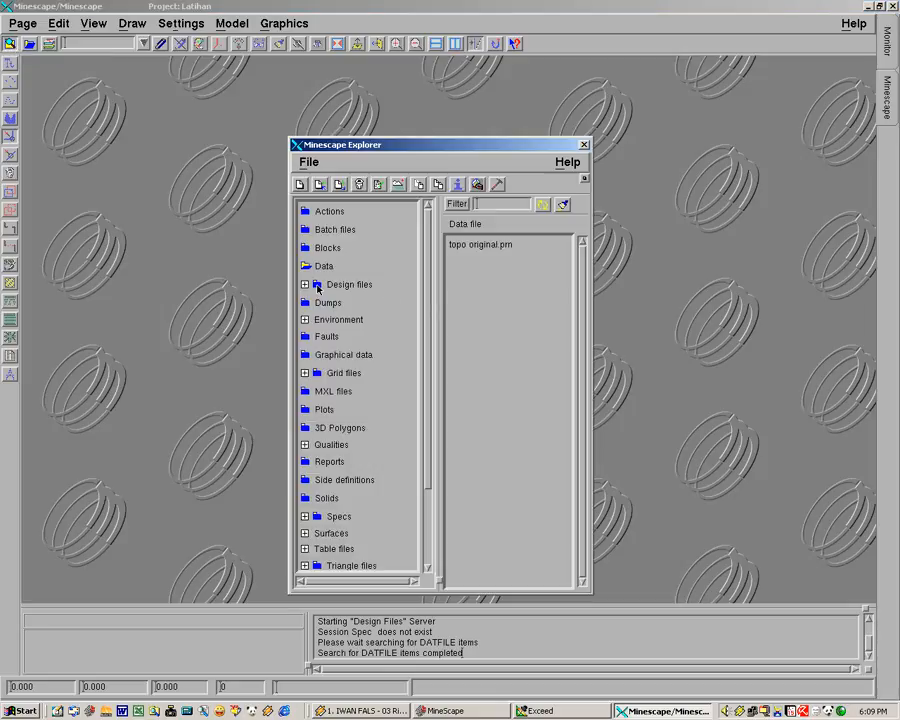
left_click(318, 286)
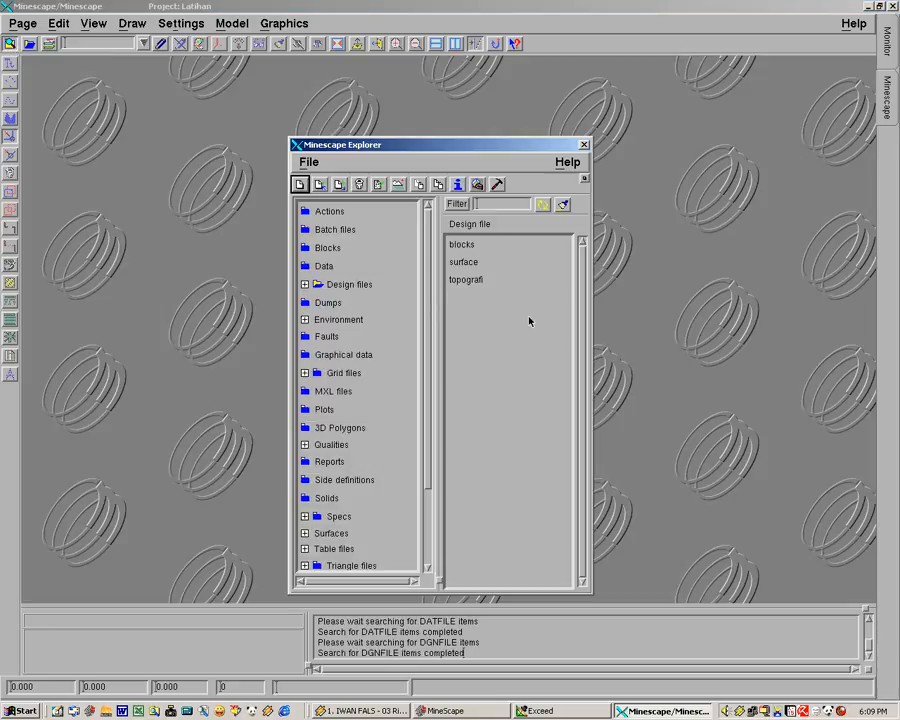
left_click(470, 281)
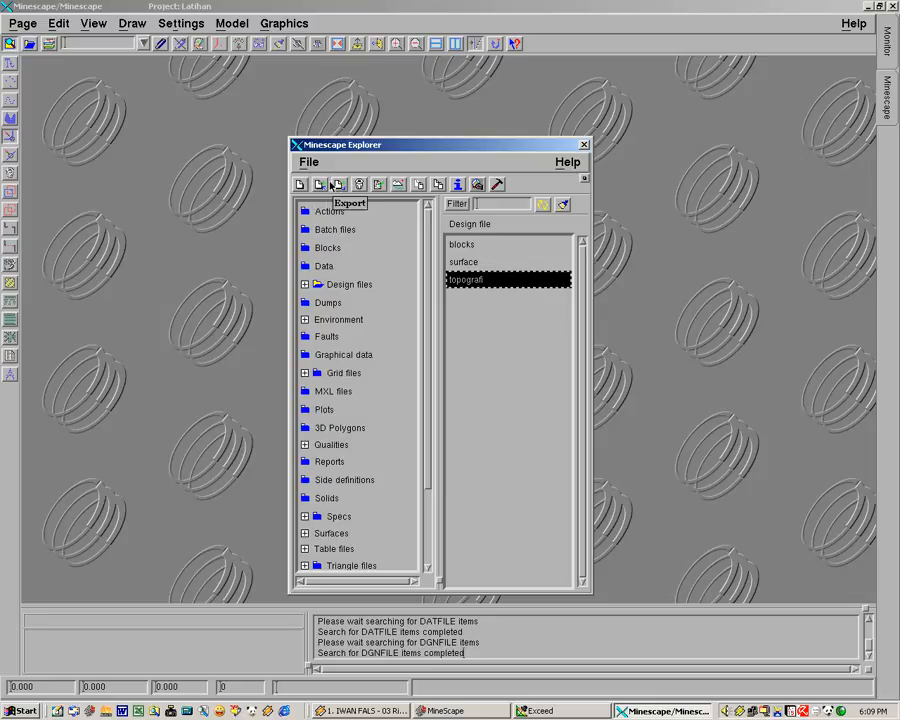
left_click(321, 185)
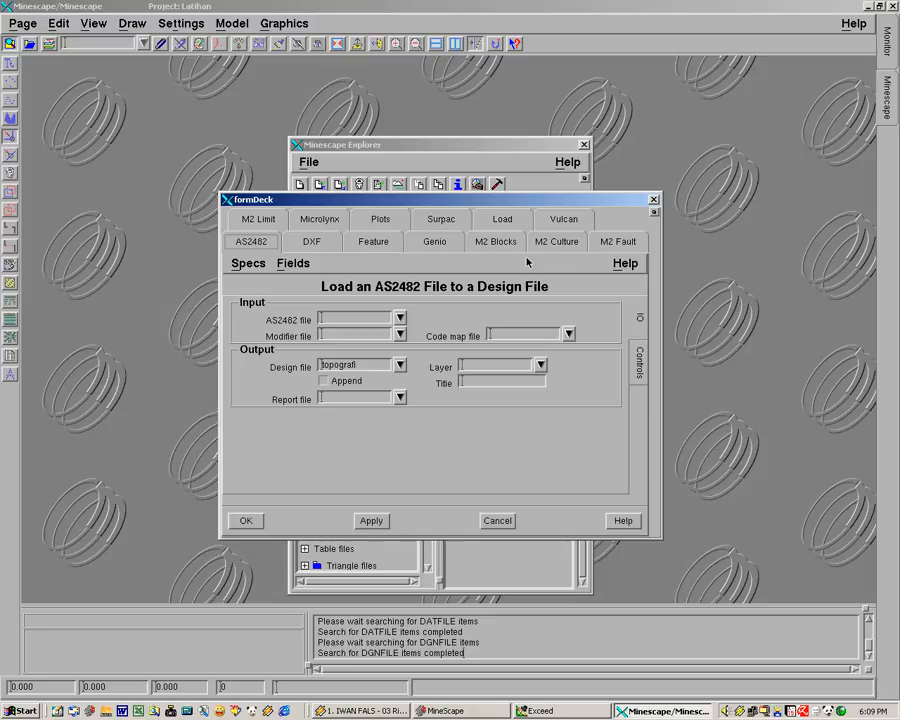
left_click(378, 242)
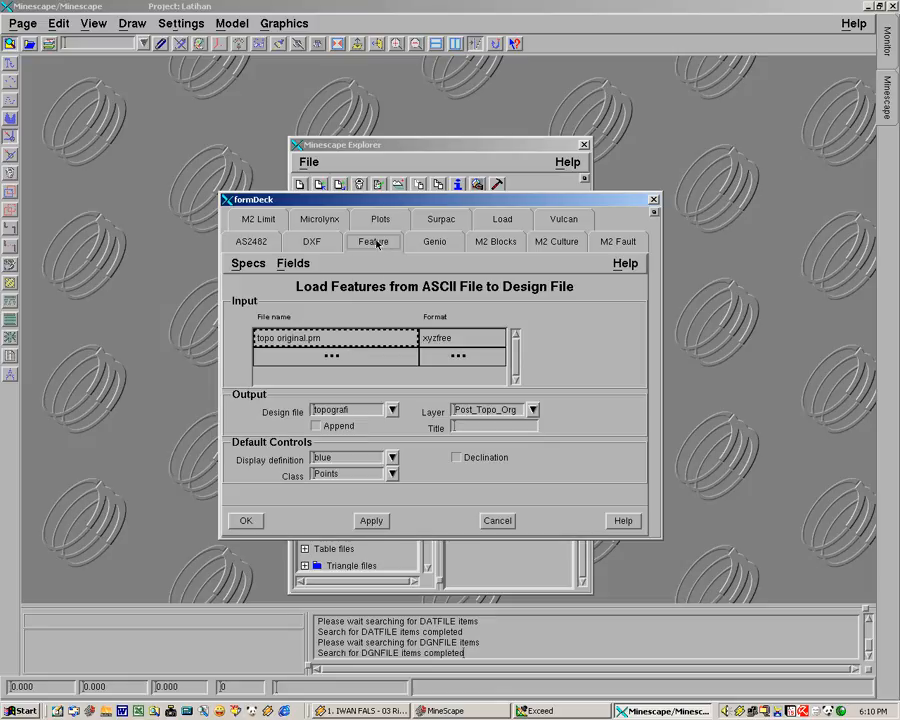
Set the import's input file to topo original.prn with the xyzfree format, keeping topografi as the output design file
left_click(405, 340)
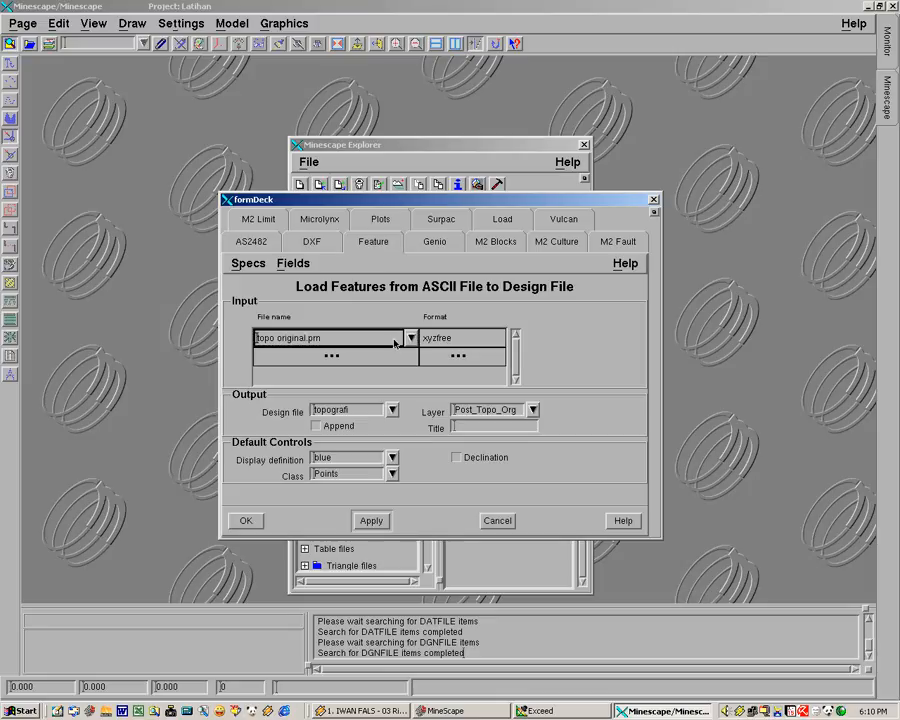
left_click(409, 338)
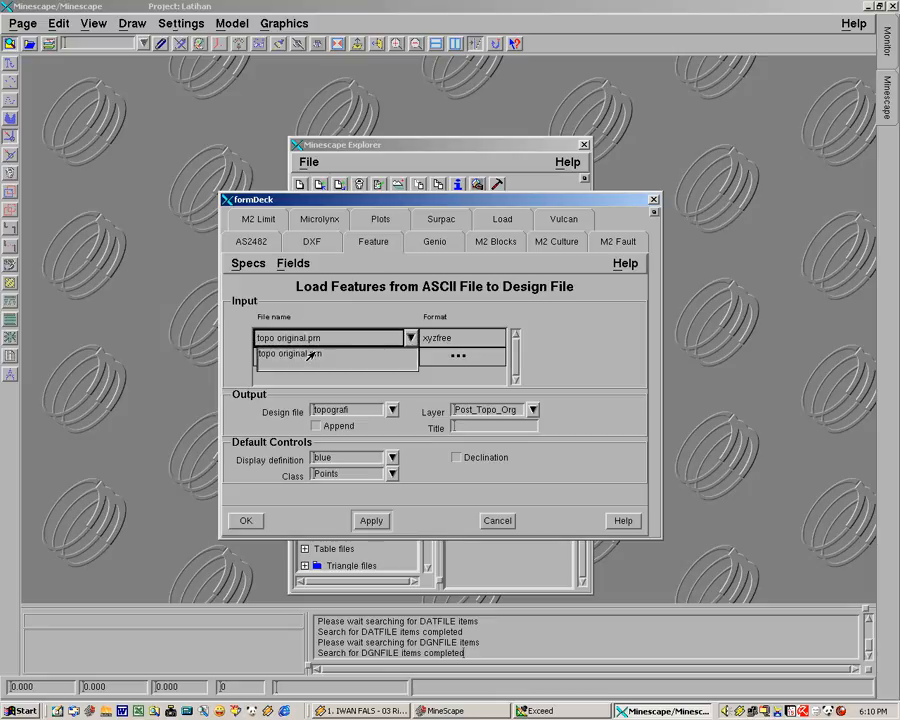
left_click(309, 354)
left_click(492, 341)
left_click(494, 339)
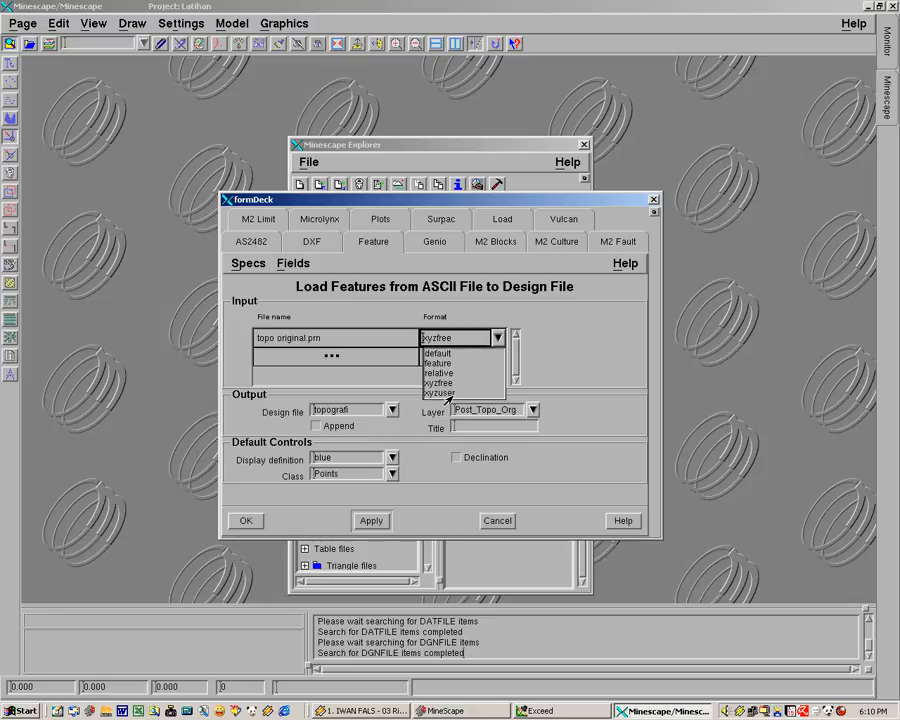
left_click(440, 383)
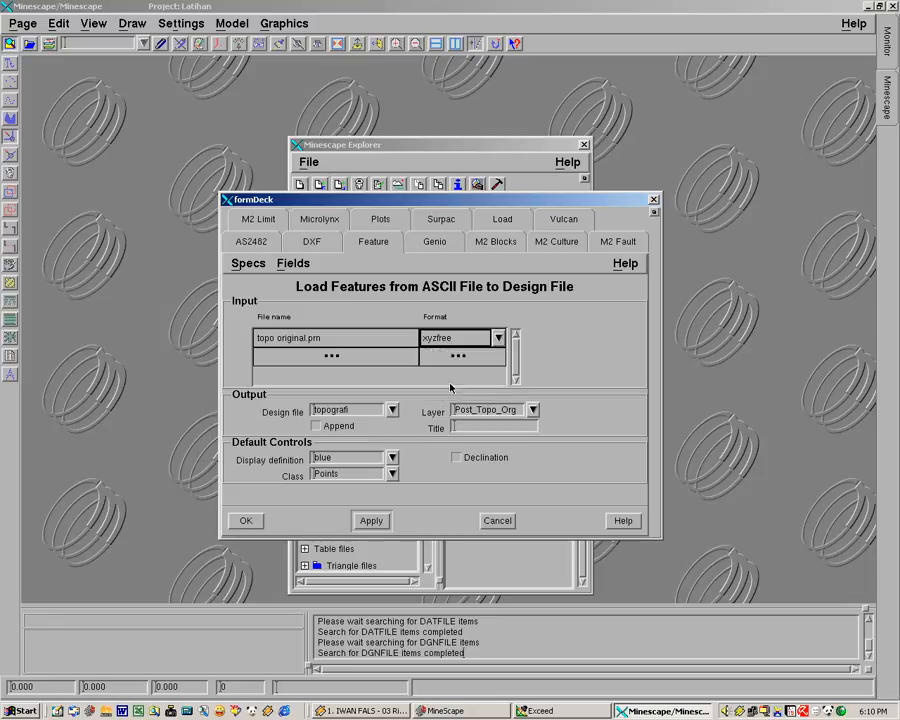
left_click(362, 412)
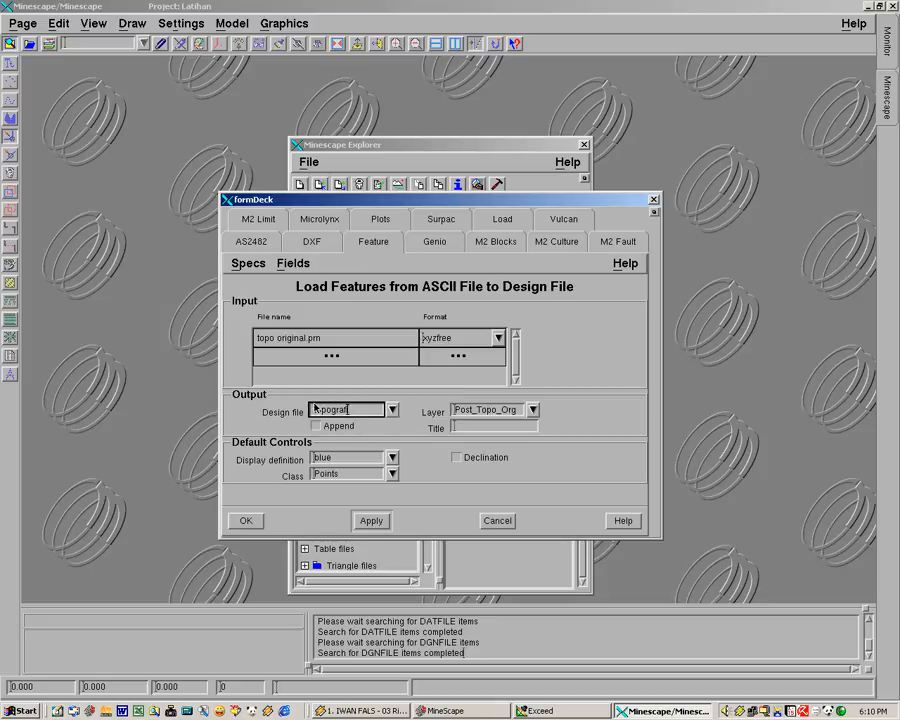
Enter Post_Topo_Org as the import's output layer and leave the Append option disabled
left_click(510, 410)
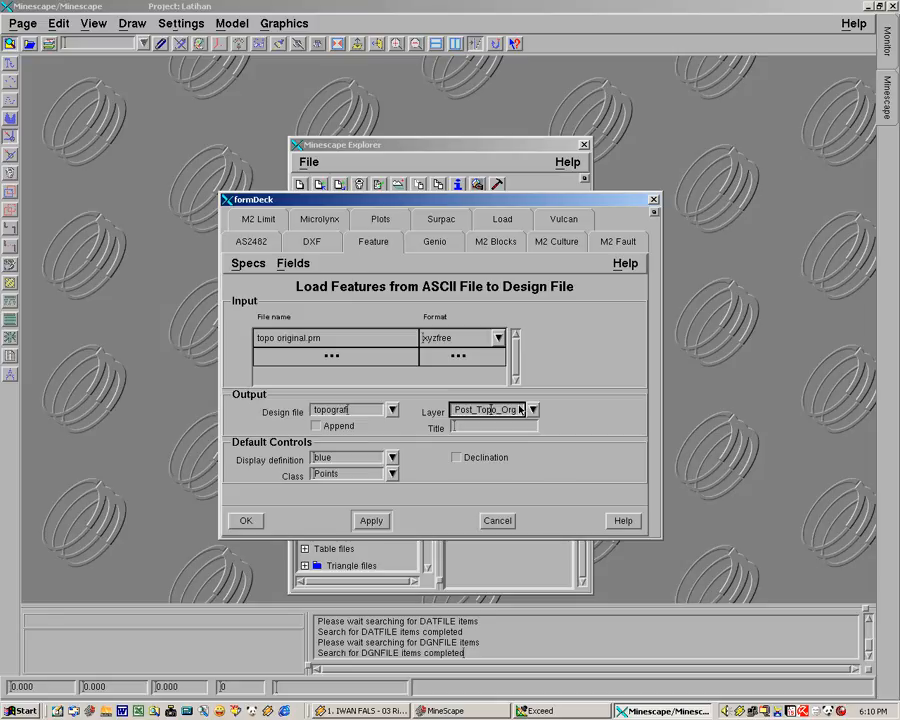
double_click(484, 411)
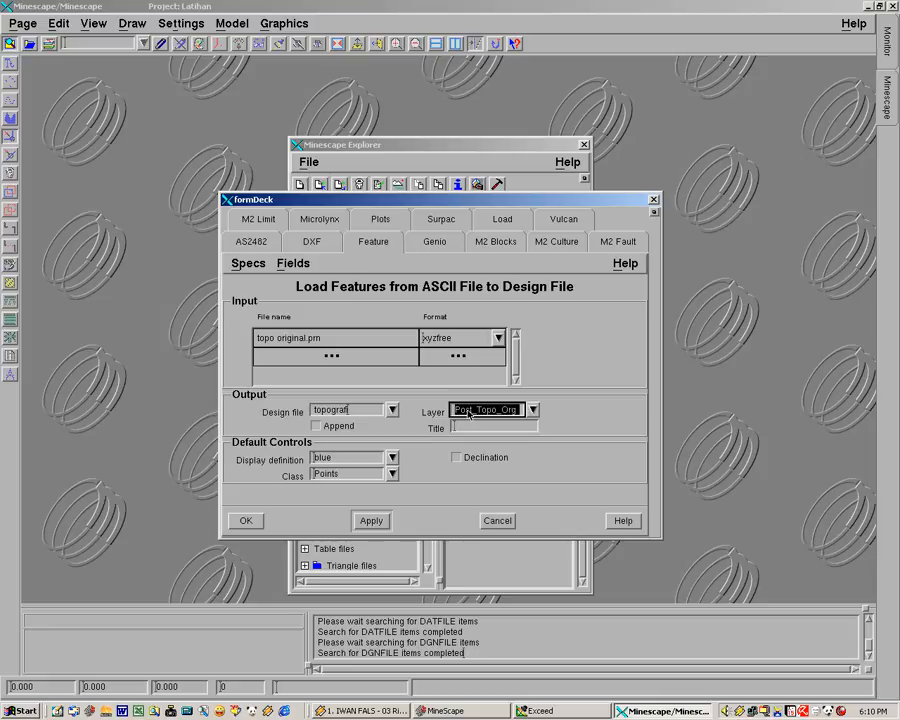
key("BackSpace")
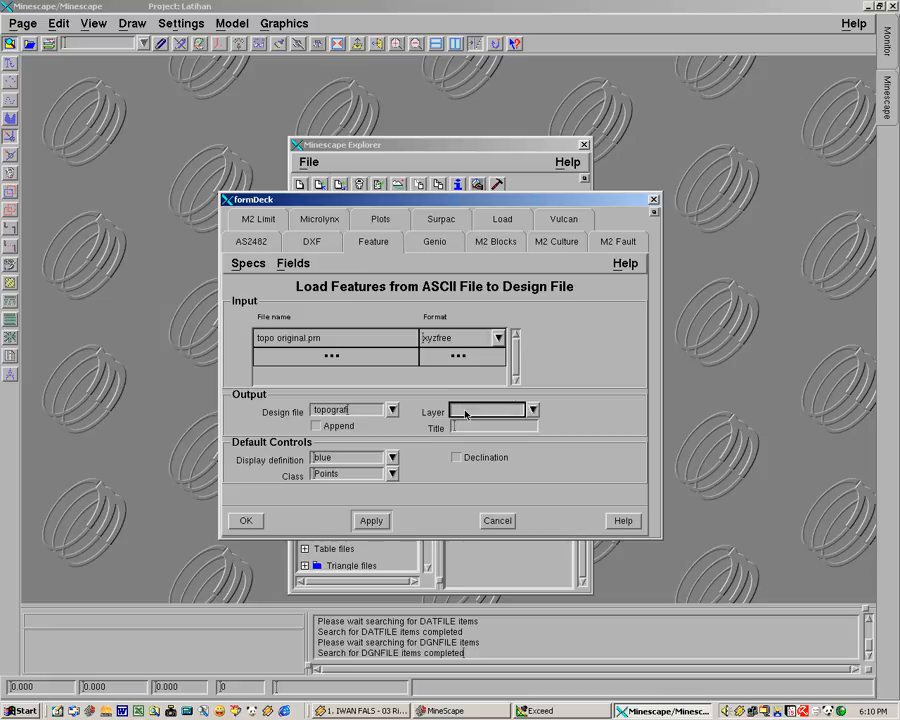
type("post_topo_org")
left_click(363, 461)
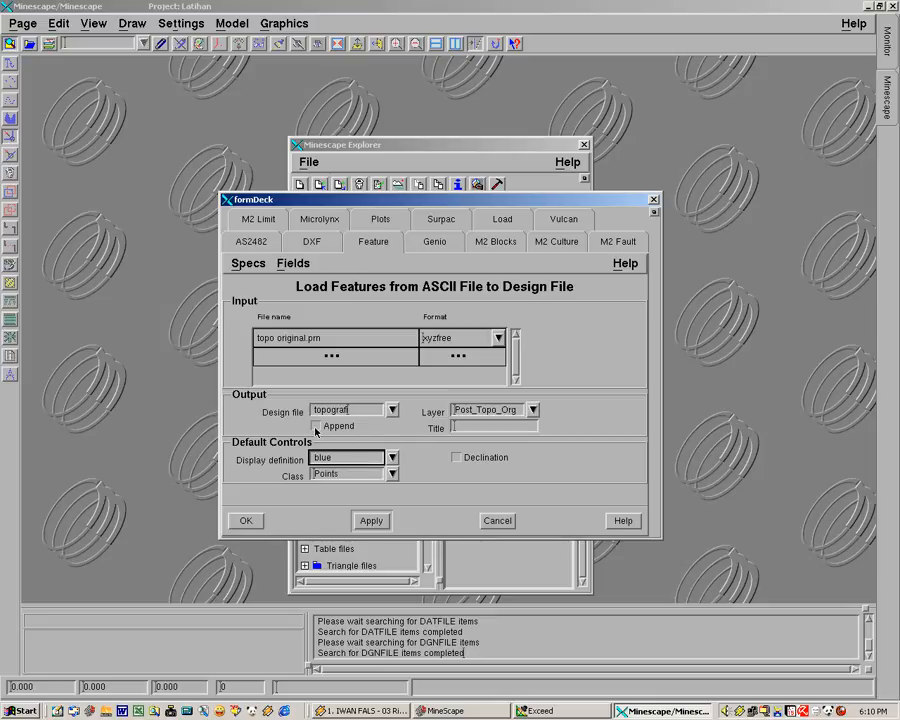
left_click(316, 427)
Set the import's default display definition to green and its feature class to Points
left_click(393, 458)
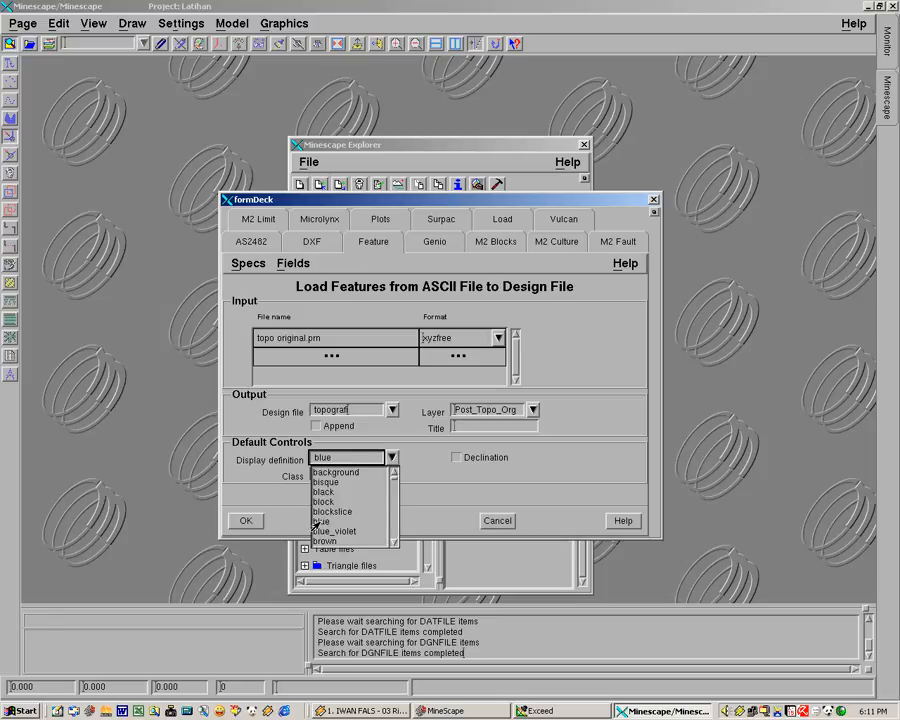
left_click(393, 542)
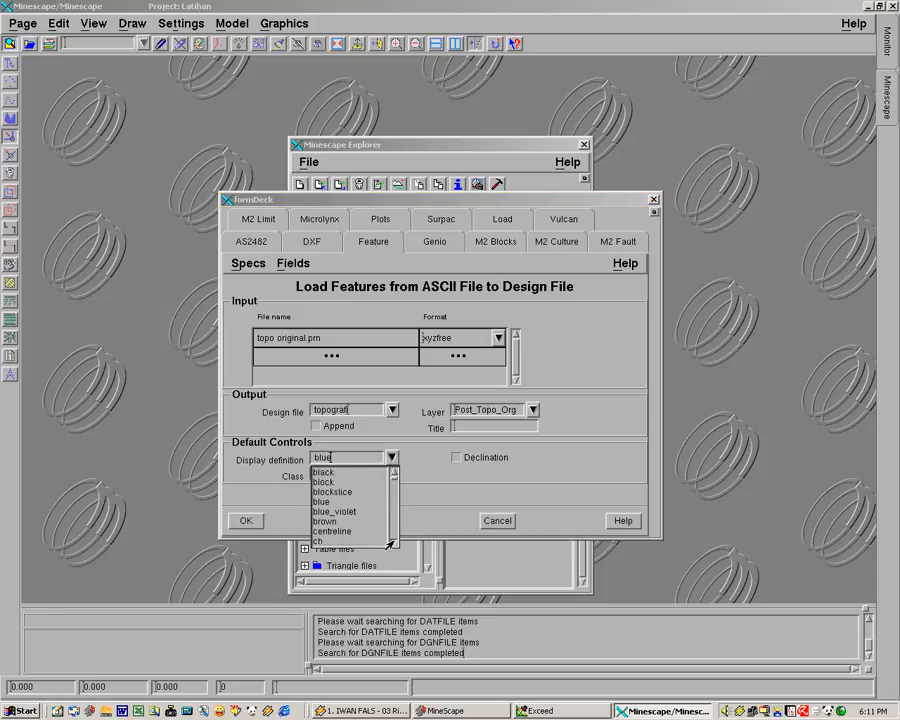
left_click(391, 543)
left_click(391, 543)
left_click(391, 543)
left_click(391, 543)
left_click(391, 543)
left_click(391, 543)
left_click(391, 543)
left_click(391, 543)
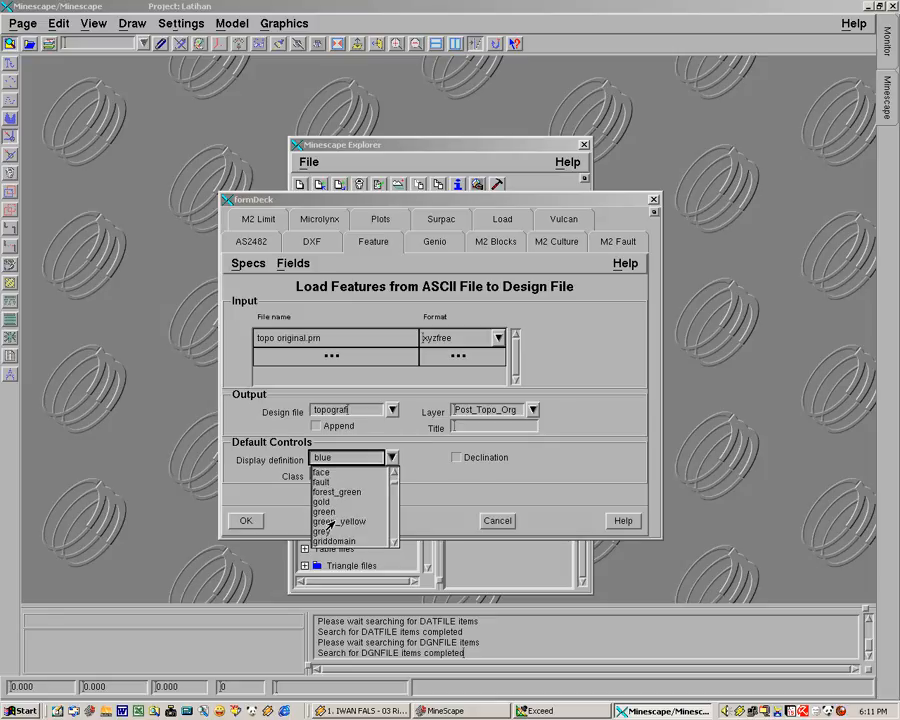
left_click(330, 511)
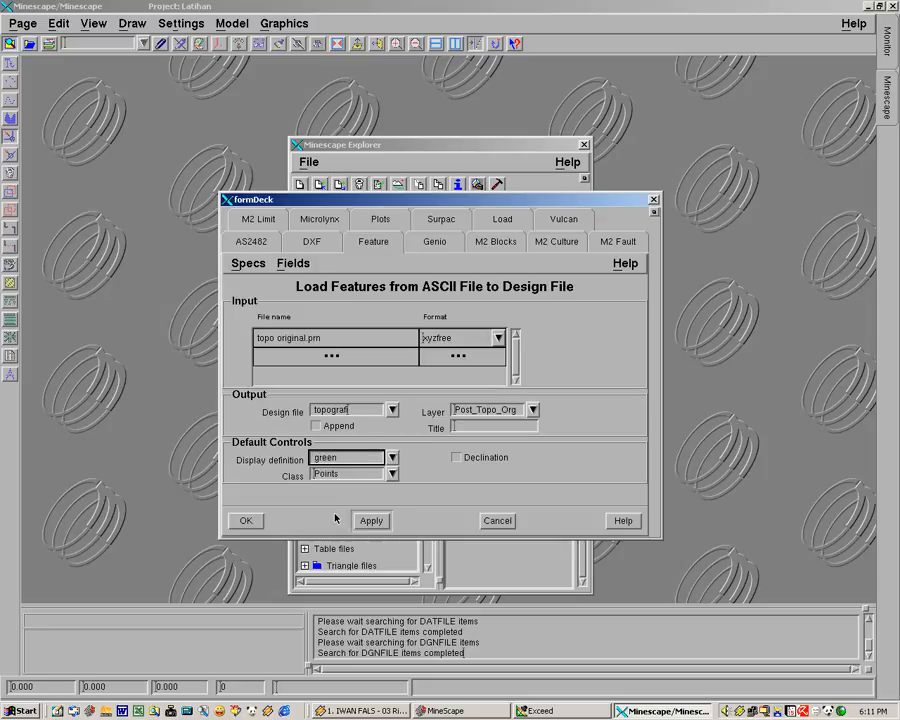
left_click(392, 474)
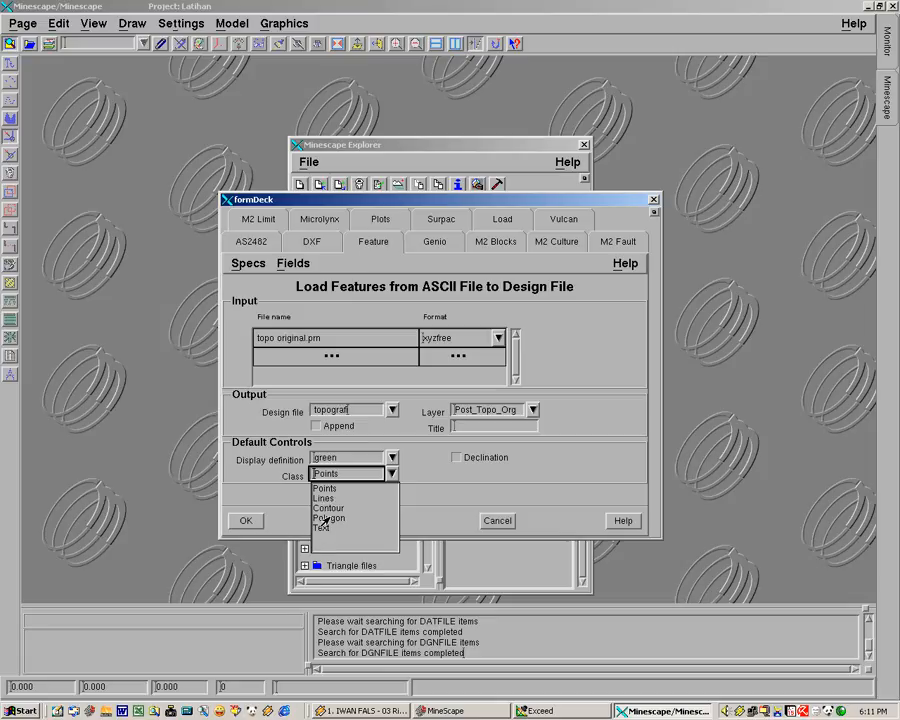
left_click(325, 490)
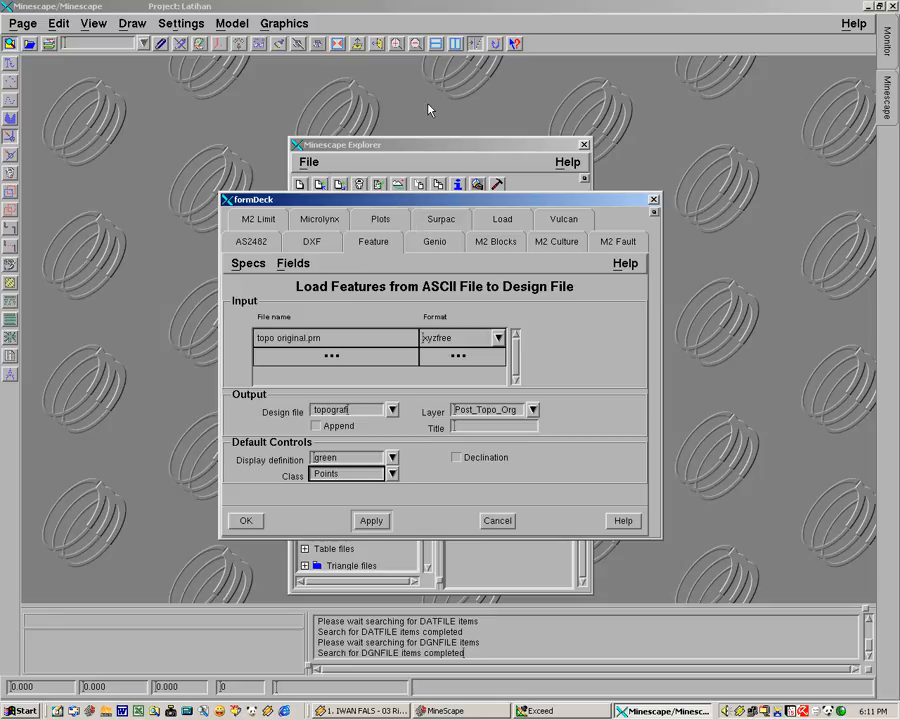
Run the feature import with the current settings and close Minescape Explorer
left_click_drag(416, 199, 428, 106)
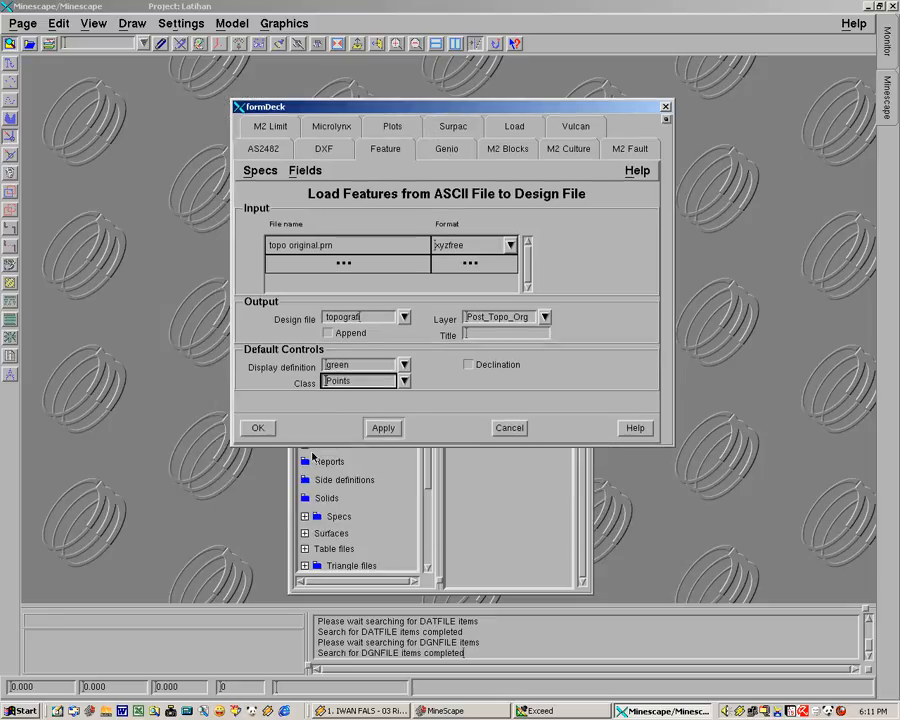
left_click(257, 429)
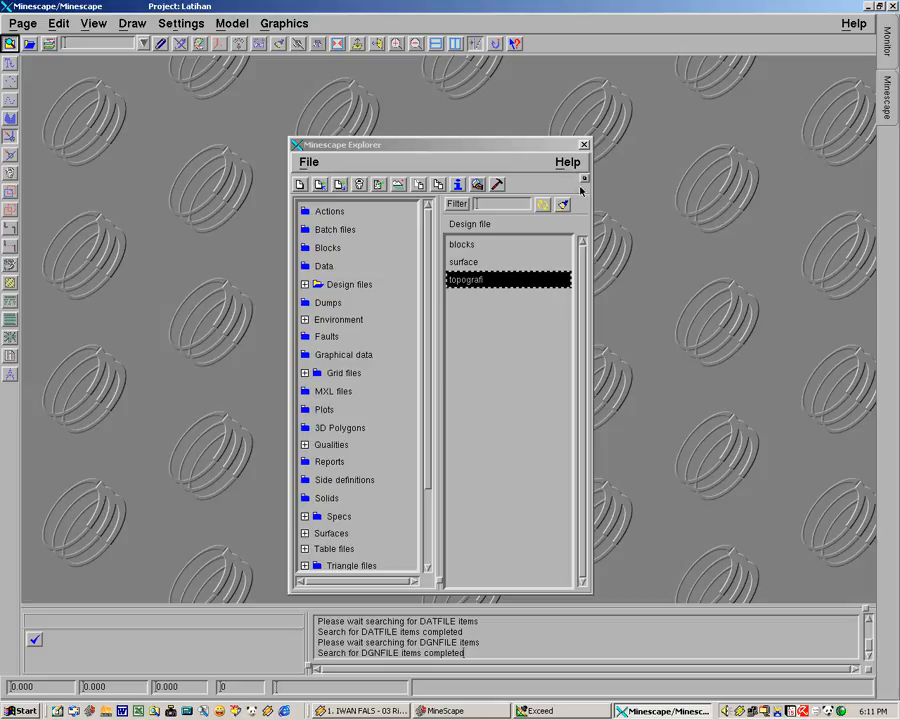
left_click(585, 146)
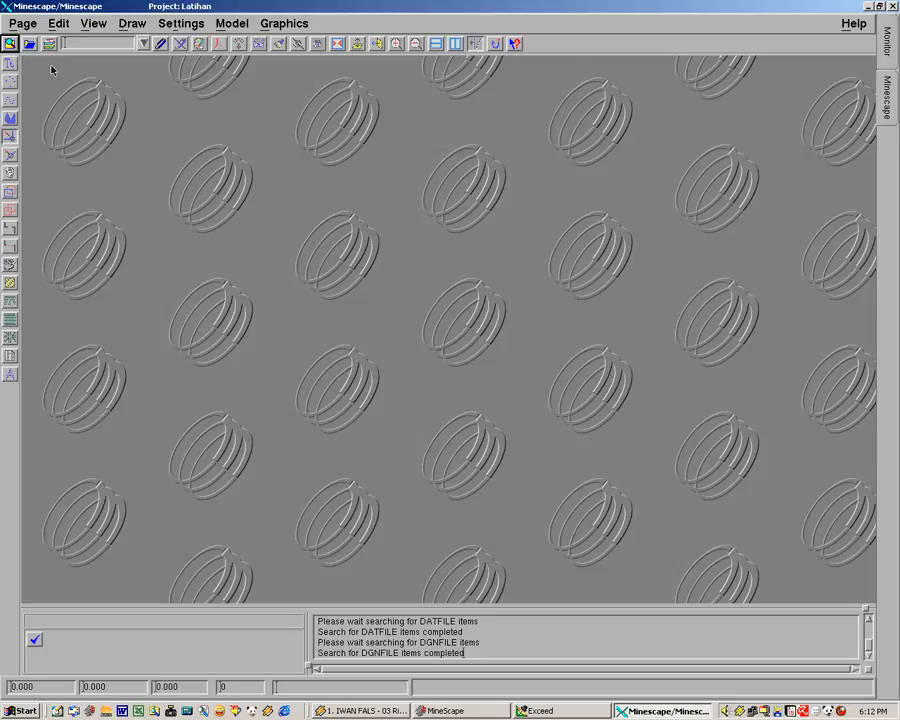
Open the topografi design file as the current write file
left_click(31, 45)
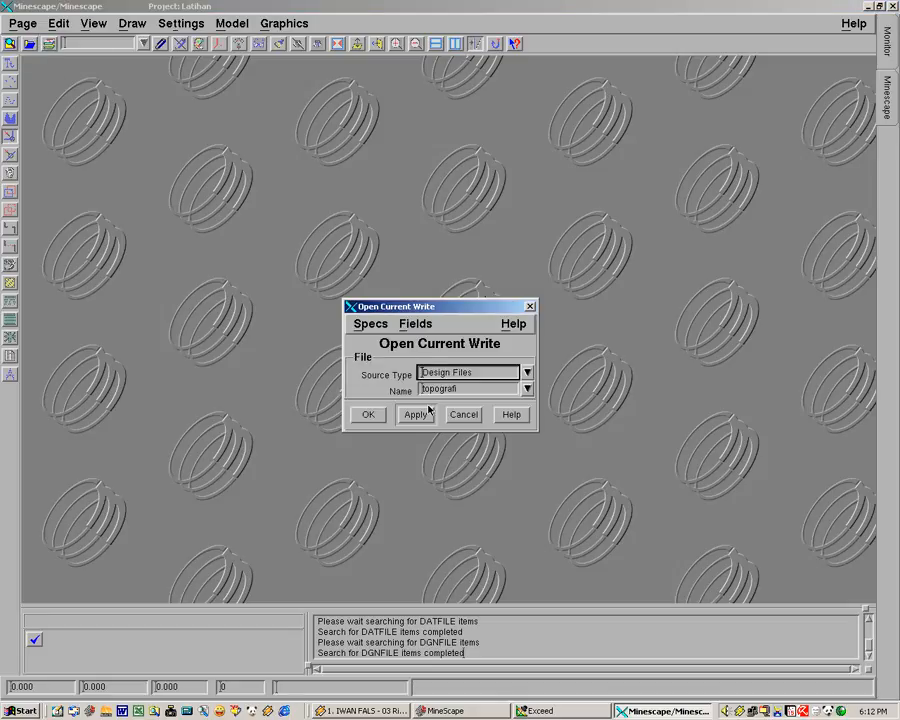
left_click(527, 391)
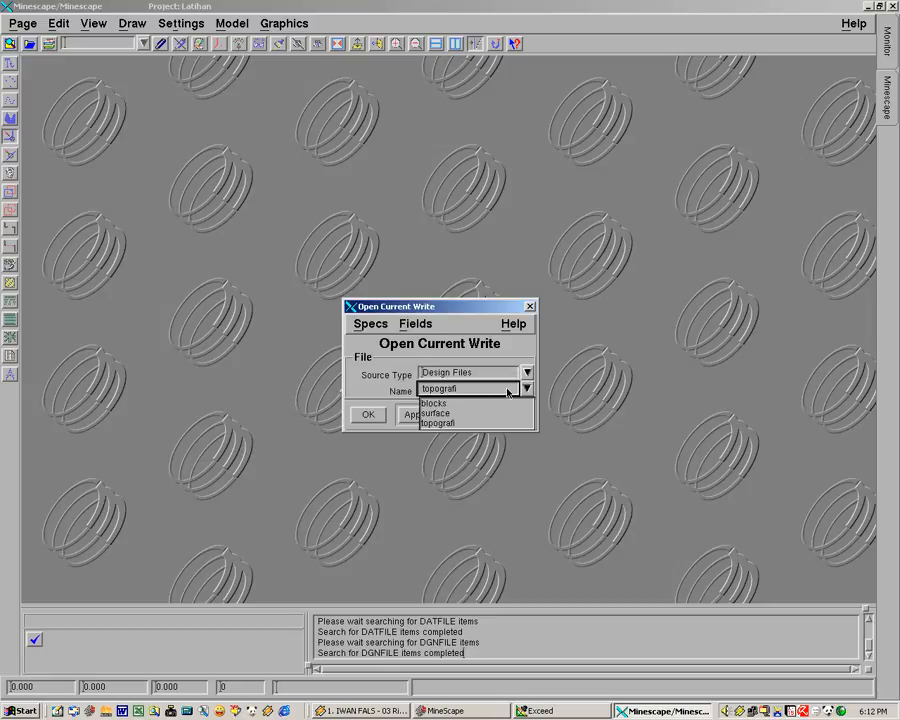
left_click(517, 393)
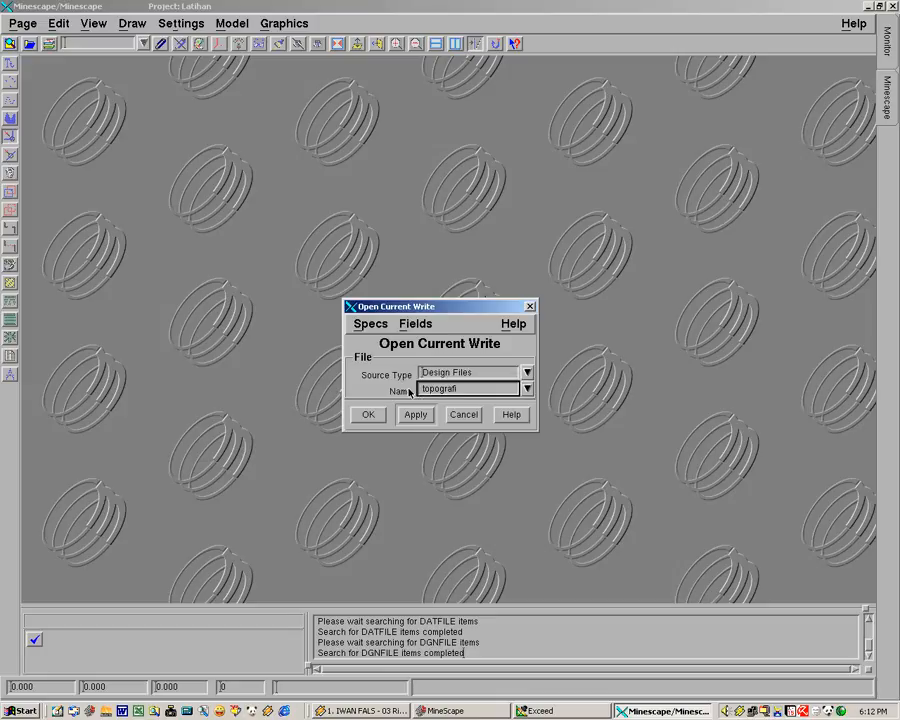
left_click(527, 393)
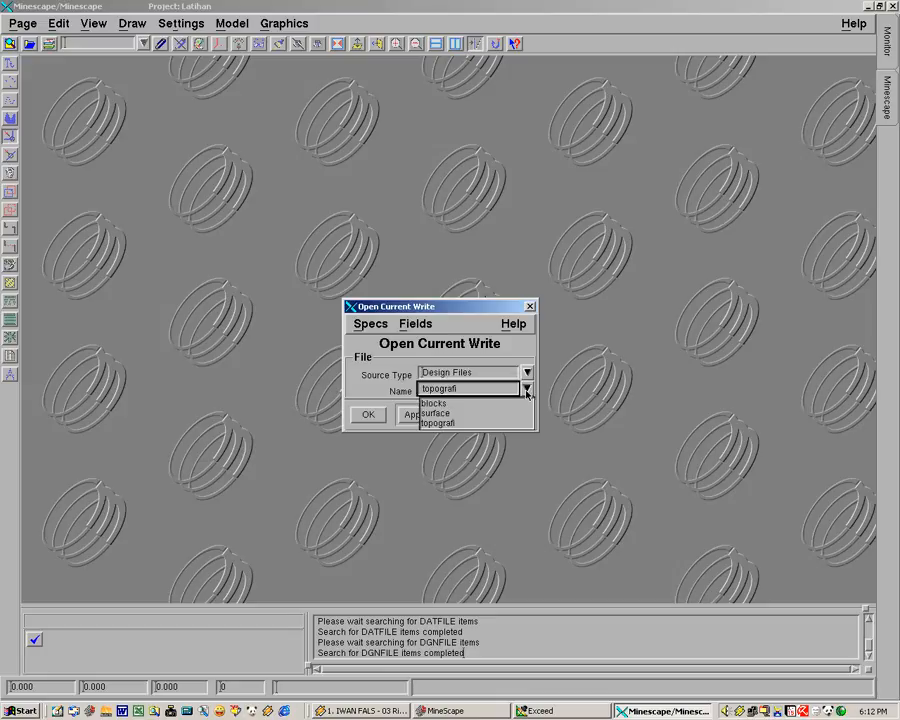
left_click(453, 424)
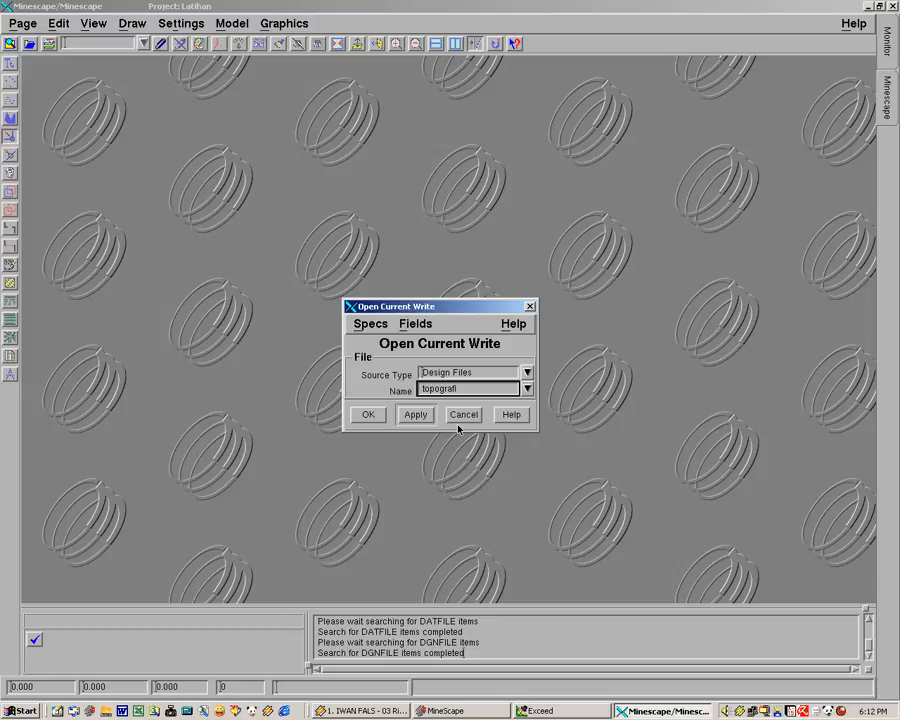
left_click(369, 414)
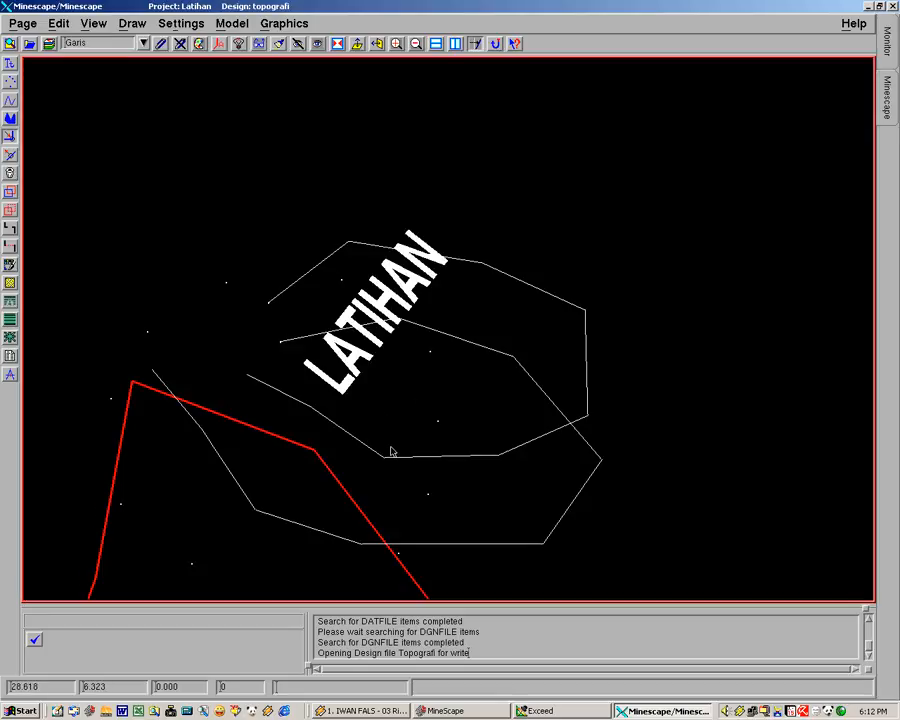
Make Post_Topo_Org the current design layer of the topografi file
mouse_move(371, 461)
middle_mouse_down()
mouse_move(394, 410)
mouse_move(466, 340)
mouse_move(443, 358)
middle_mouse_up()
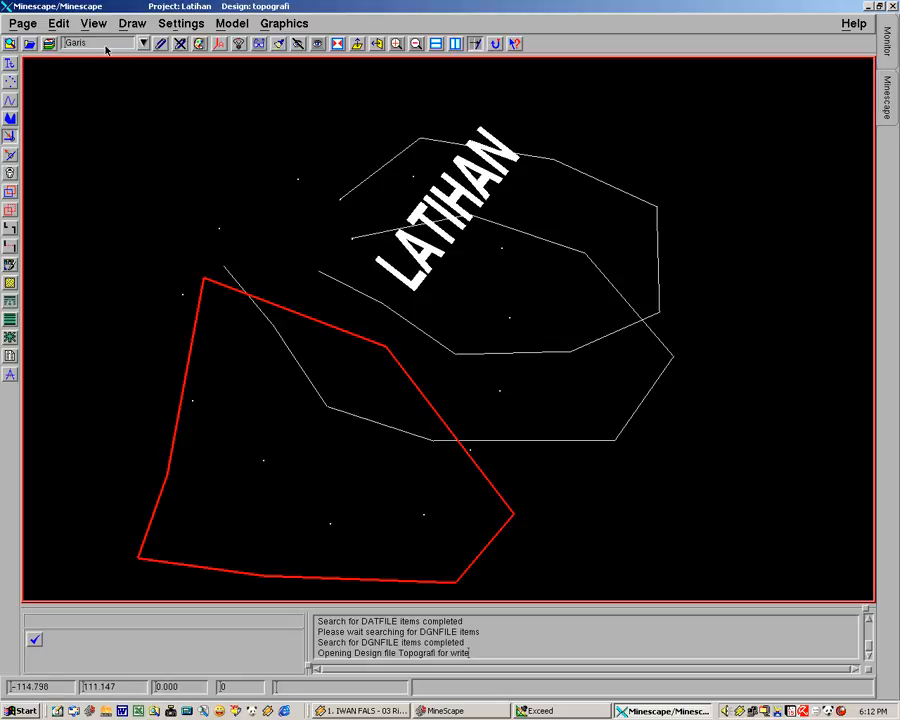
mouse_move(436, 360)
middle_mouse_down()
mouse_move(470, 340)
mouse_move(482, 372)
mouse_move(476, 337)
mouse_move(490, 418)
mouse_move(512, 329)
mouse_move(504, 351)
middle_mouse_up()
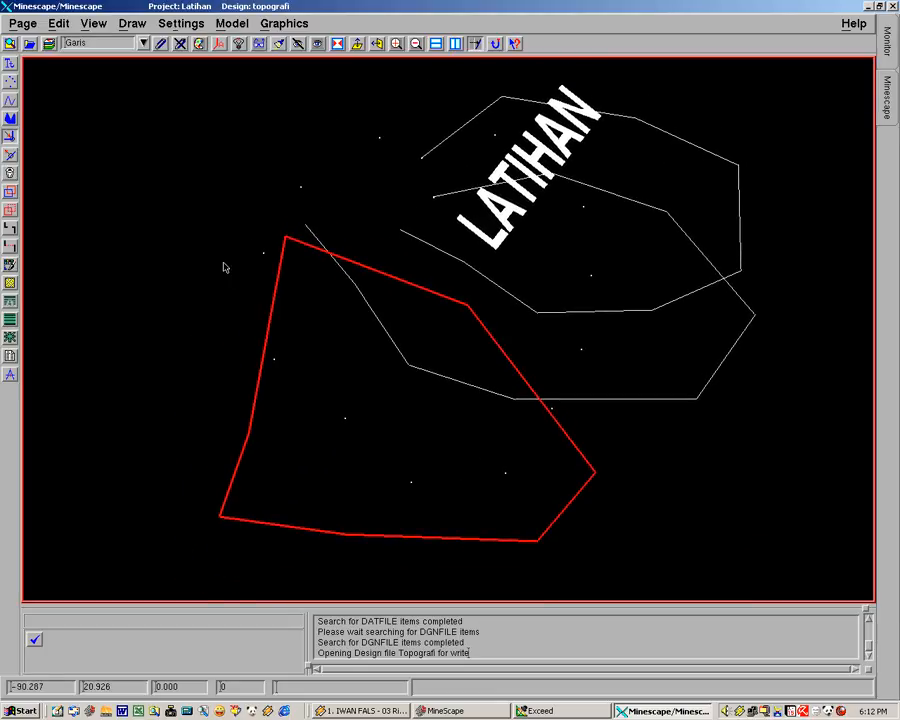
mouse_move(402, 261)
middle_mouse_down()
mouse_move(372, 295)
mouse_move(374, 313)
middle_mouse_up()
mouse_move(282, 290)
middle_mouse_down()
mouse_move(329, 291)
mouse_move(344, 301)
mouse_move(346, 292)
middle_mouse_up()
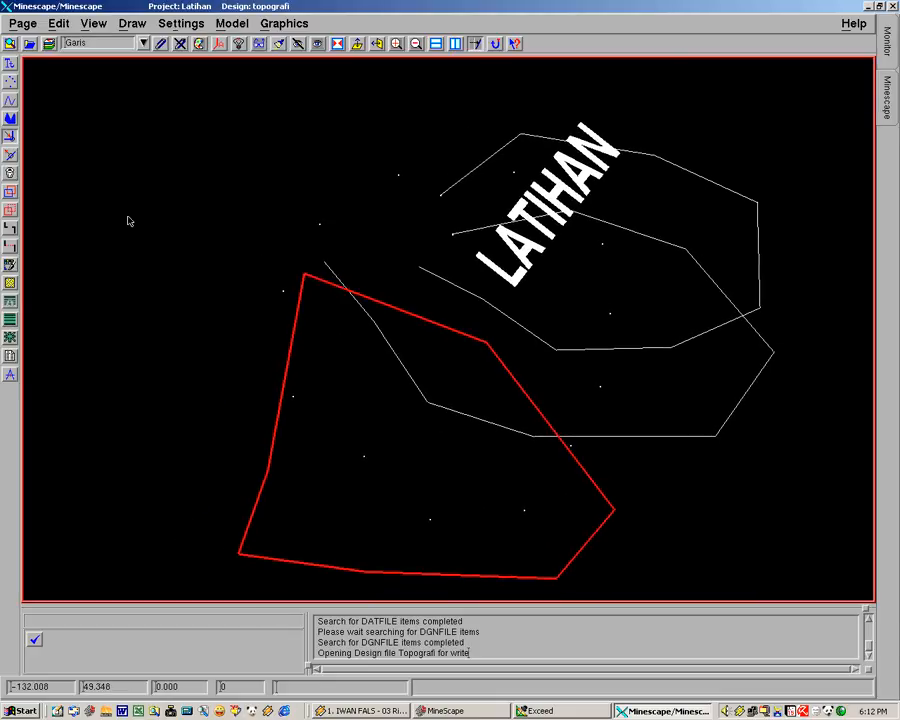
left_click(143, 46)
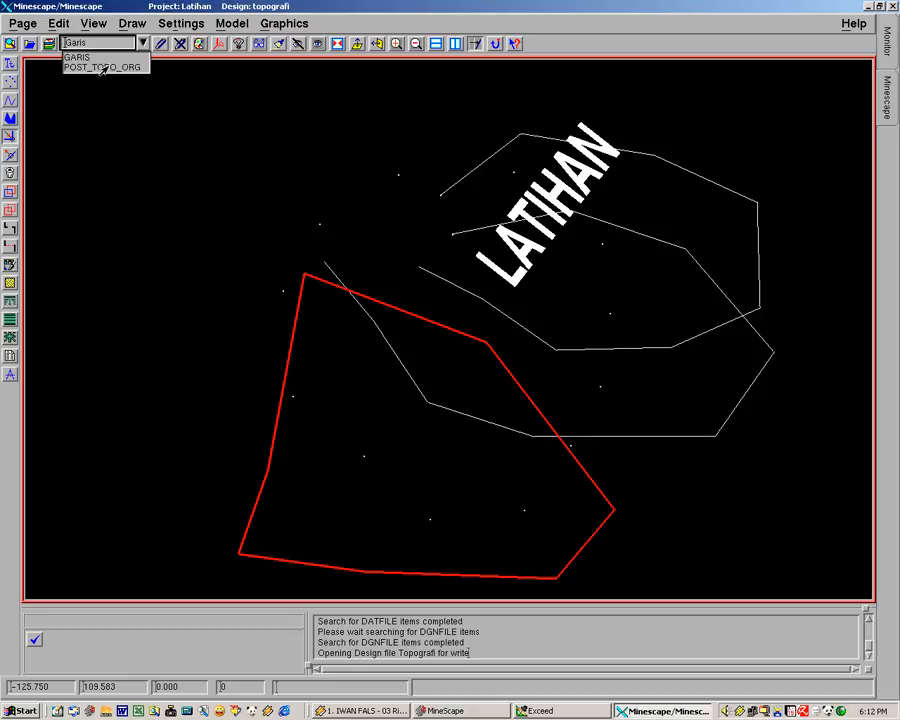
left_click(104, 68)
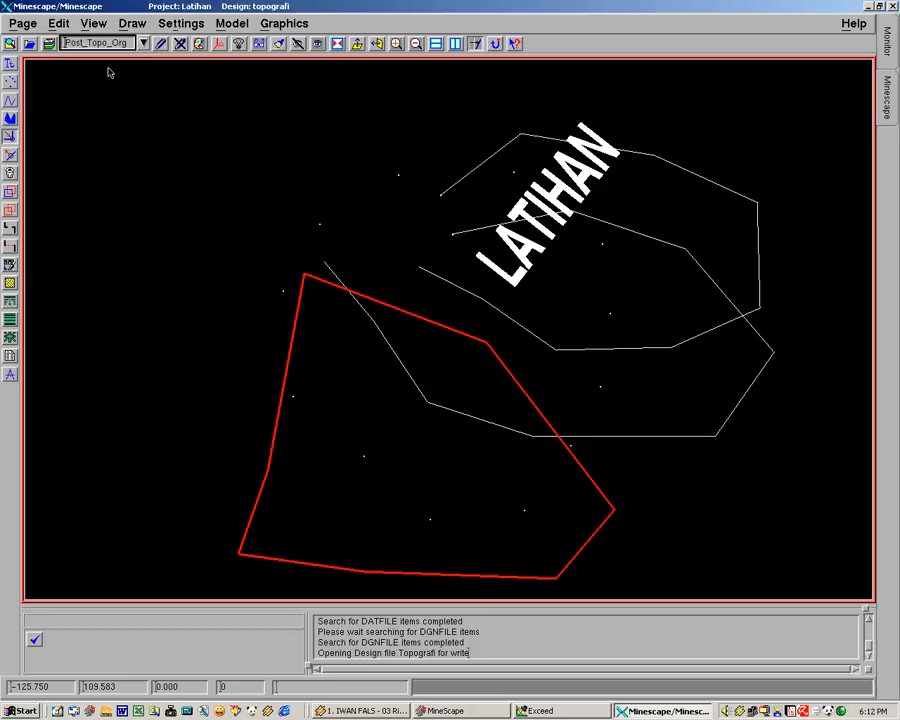
Remove the Garis layer from the displayed layers of the topografi design file
left_click(49, 45)
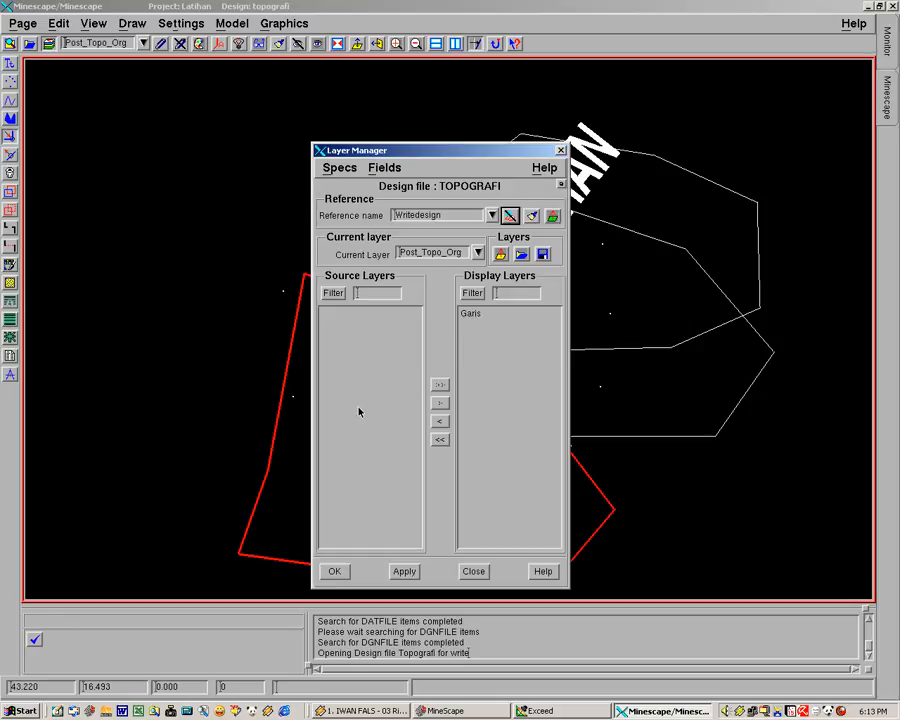
left_click(480, 318)
left_click(440, 422)
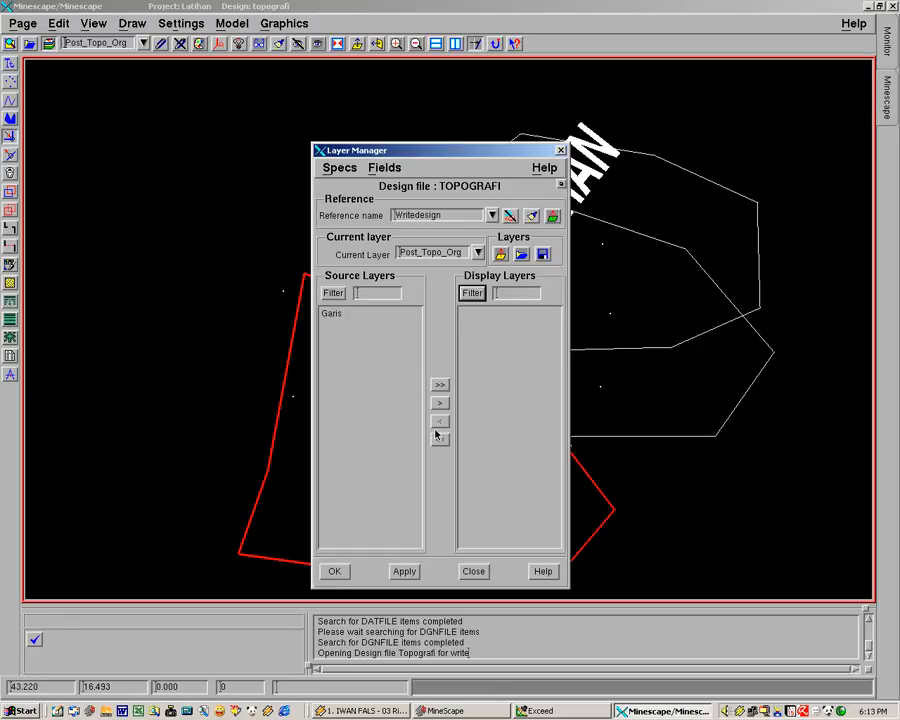
left_click(336, 572)
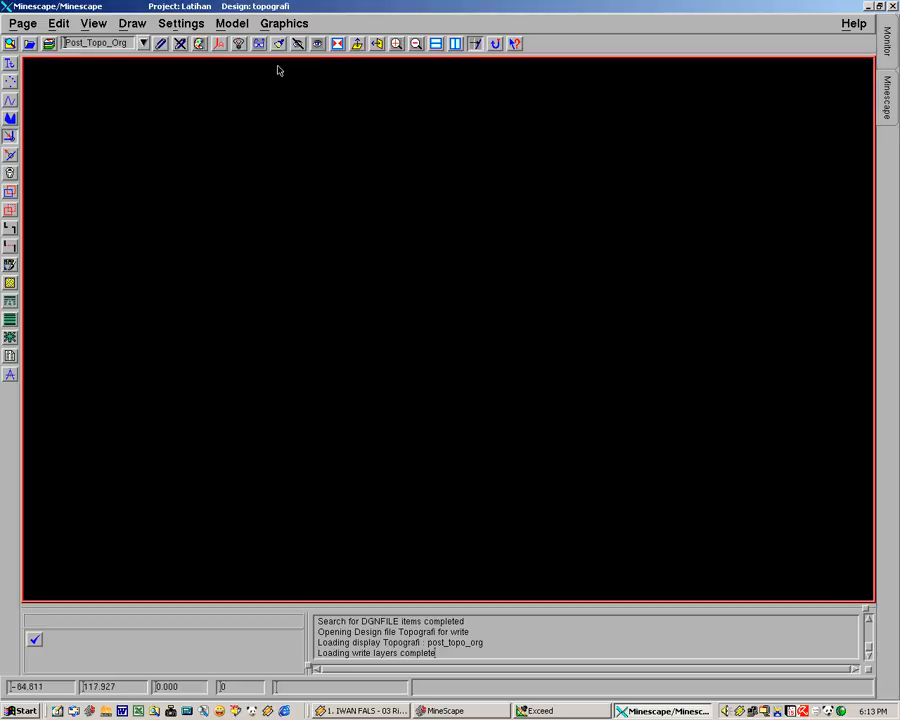
Fit the view to the imported topography points and examine their distribution across the survey area
left_click(336, 45)
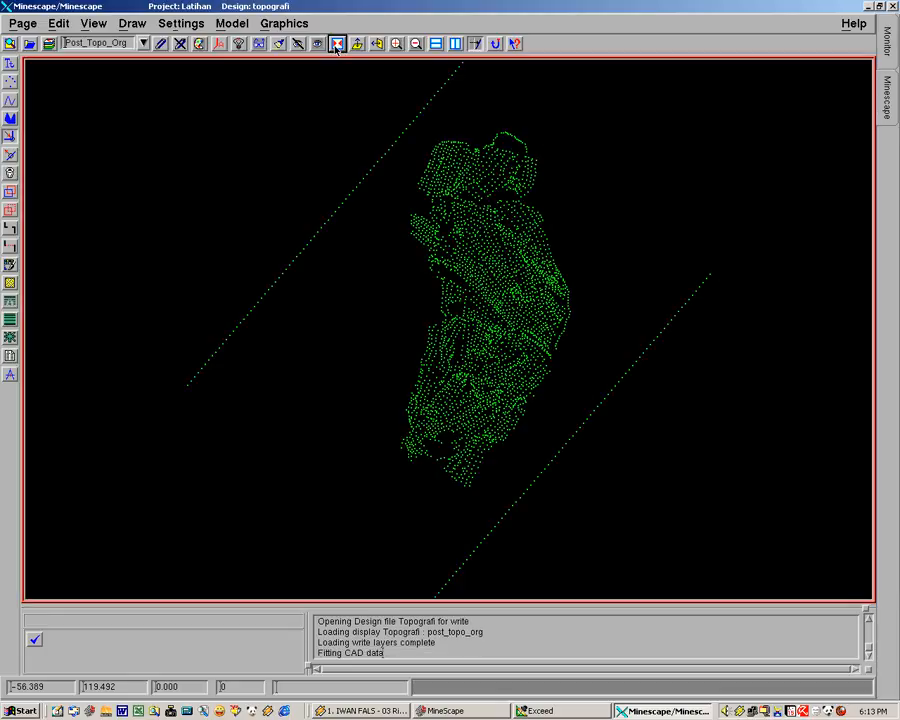
middle_click_drag(320, 446, 386, 434)
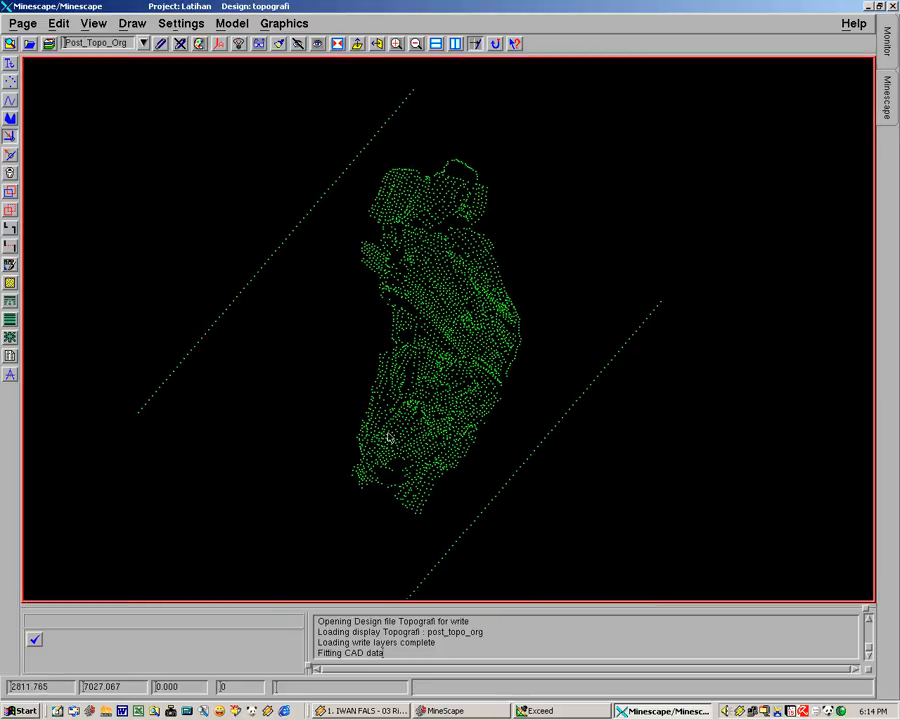
mouse_move(297, 432)
middle_mouse_down()
mouse_move(285, 442)
mouse_move(286, 462)
mouse_move(287, 436)
middle_mouse_up()
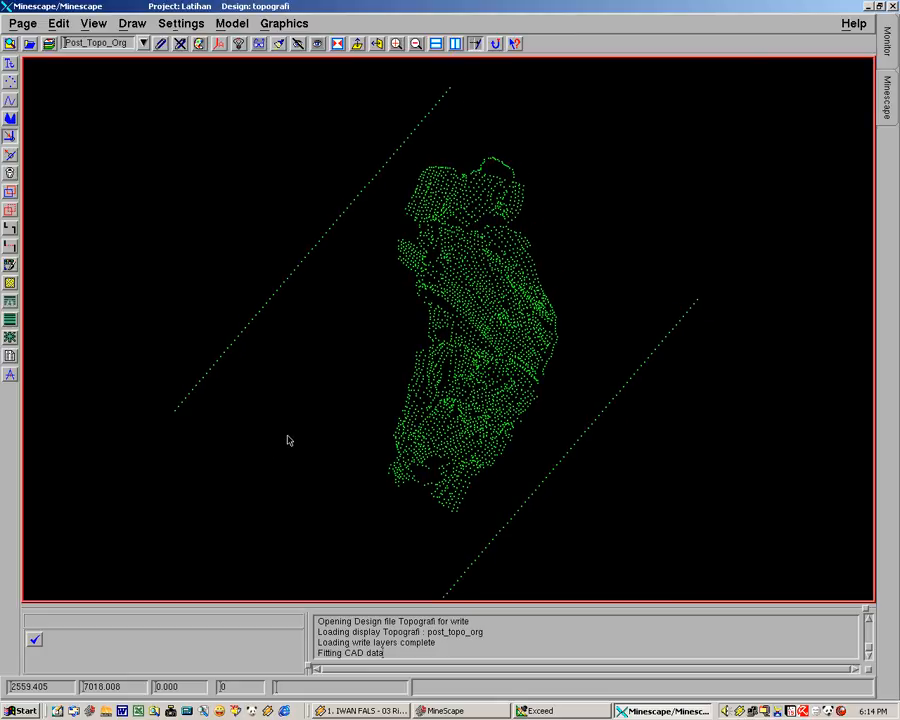
middle_click_drag(342, 414, 264, 444)
middle_click_drag(413, 428, 410, 376)
scroll(410, 376, "up", 2)
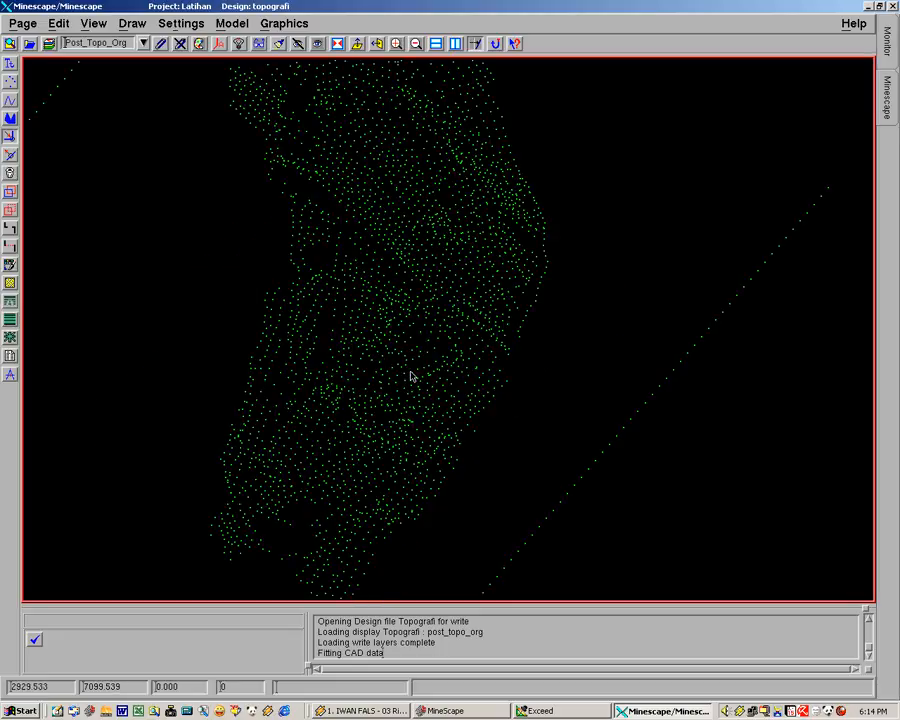
scroll(410, 376, "down", 3)
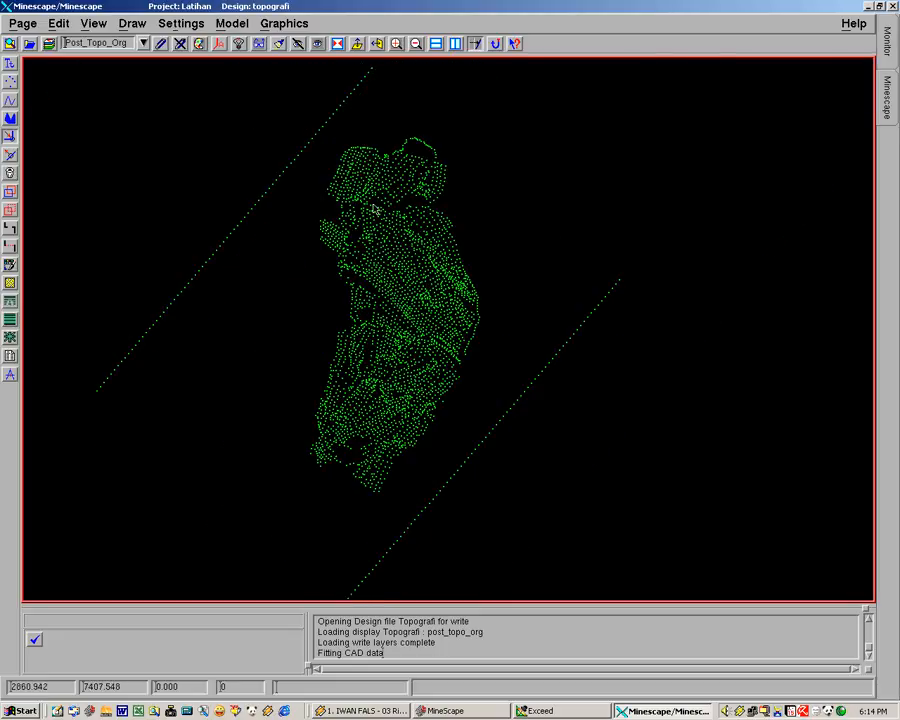
middle_click_drag(729, 147, 693, 193)
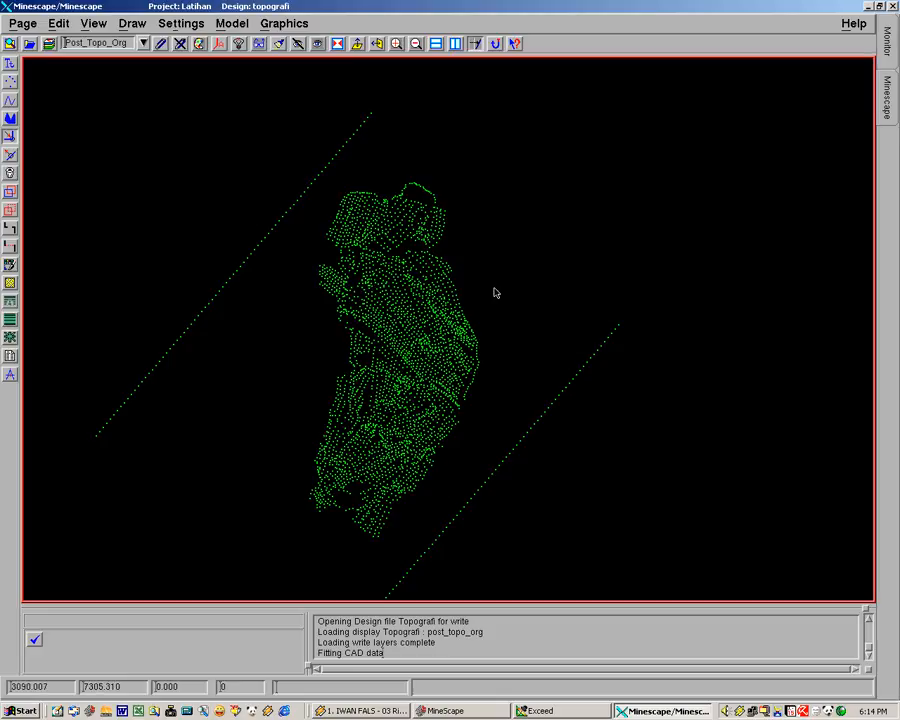
middle_click_drag(494, 305, 482, 247)
middle_click_drag(455, 311, 484, 335)
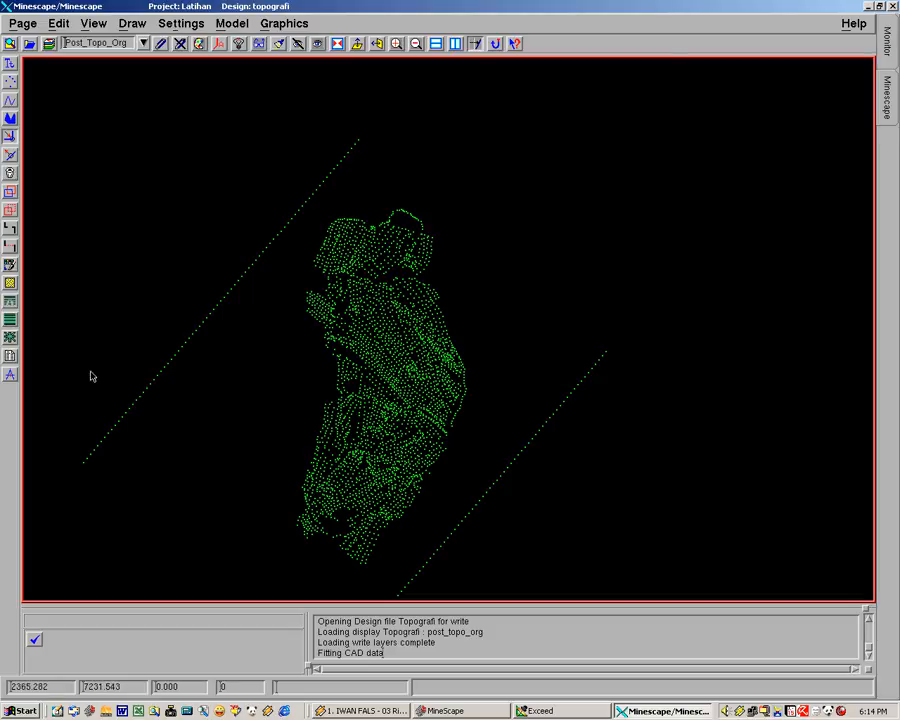
middle_click_drag(117, 277, 230, 299)
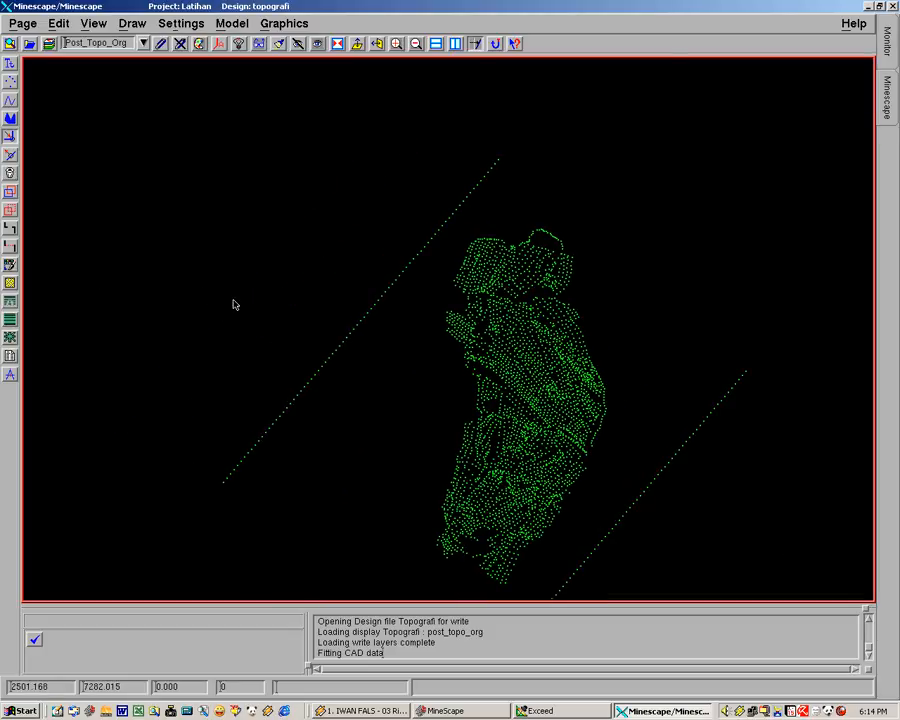
Examine the main cluster of topography points up close, including its northern end
middle_click_drag(277, 333, 219, 293)
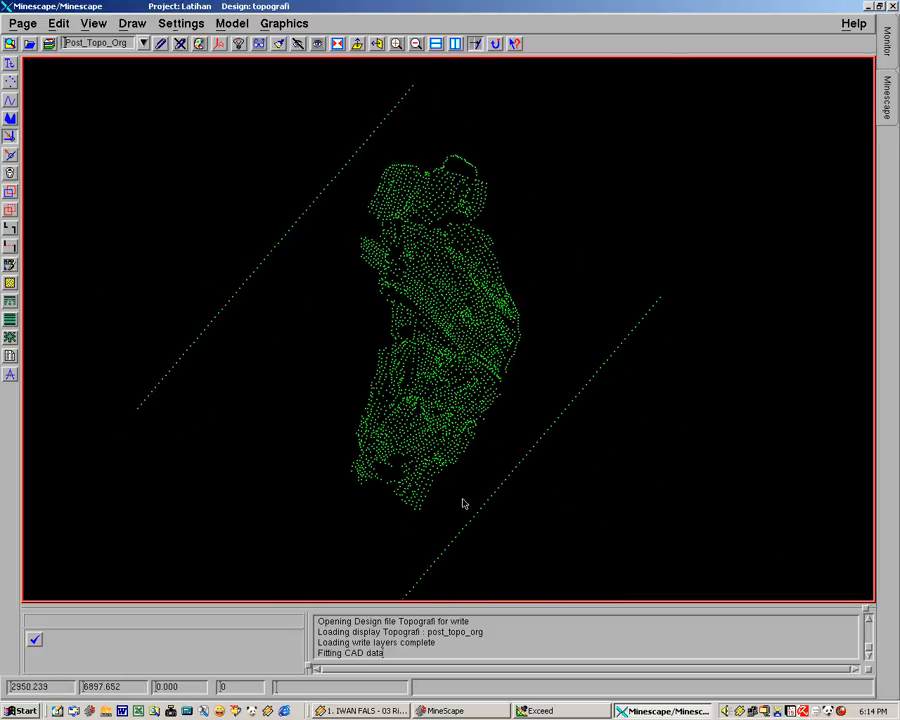
middle_click_drag(319, 404, 313, 424)
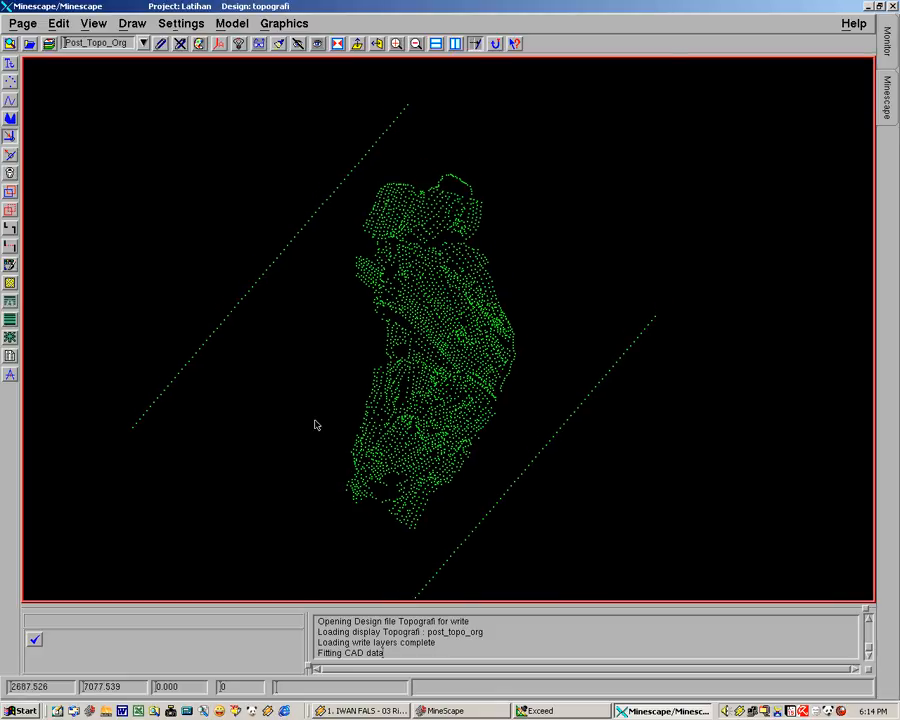
middle_click_drag(333, 406, 374, 368)
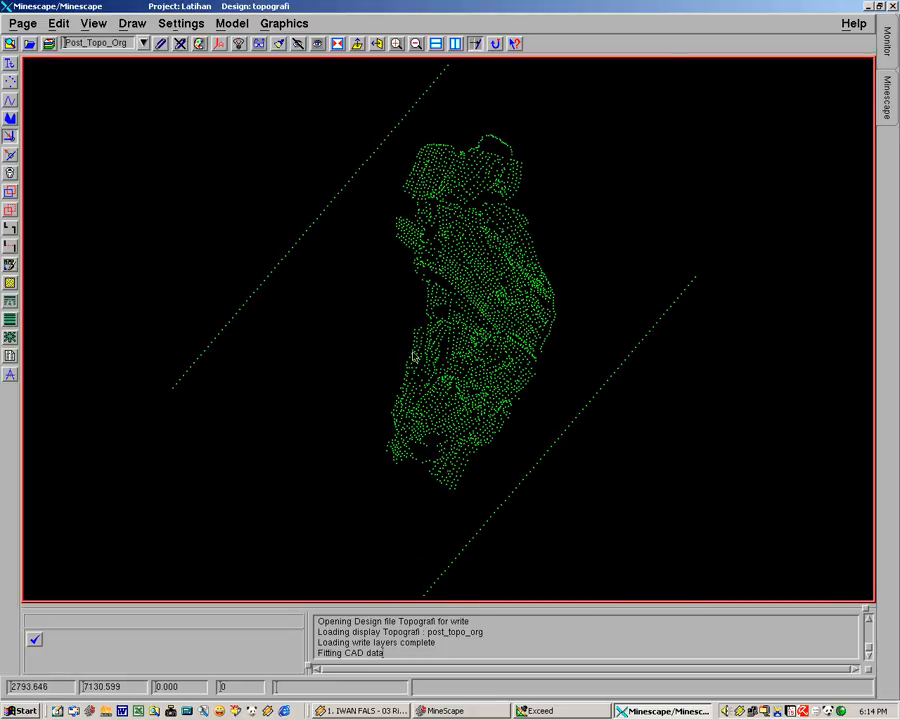
scroll(413, 355, "up", 3)
middle_click_drag(492, 357, 327, 434)
middle_click_drag(321, 362, 410, 407)
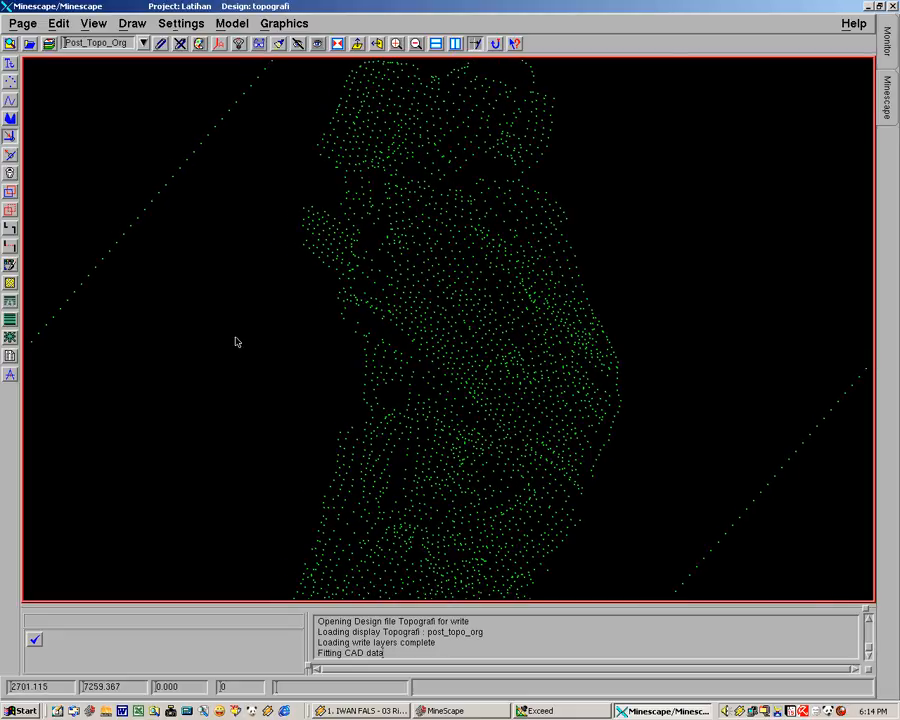
middle_click_drag(273, 345, 340, 382)
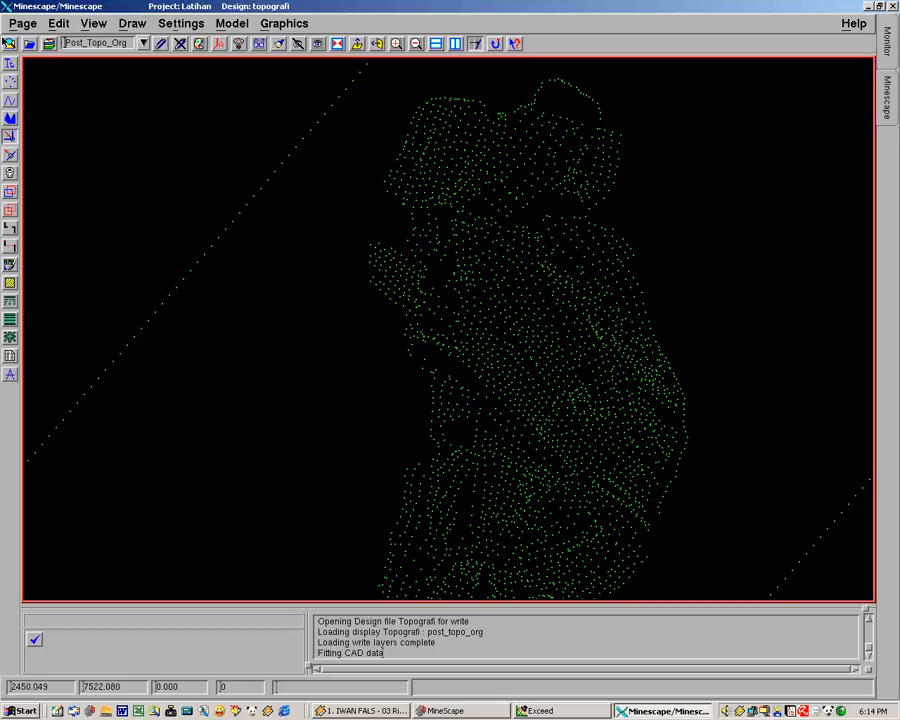
Inspect the coordinate columns of the topo original.prn data file without changing it
left_click(10, 44)
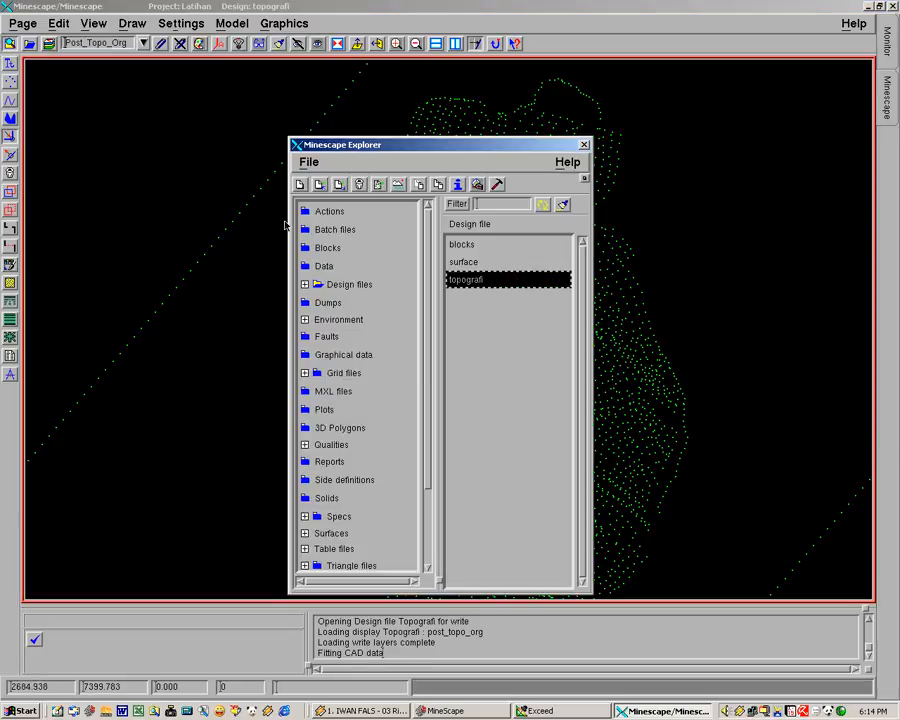
left_click(324, 266)
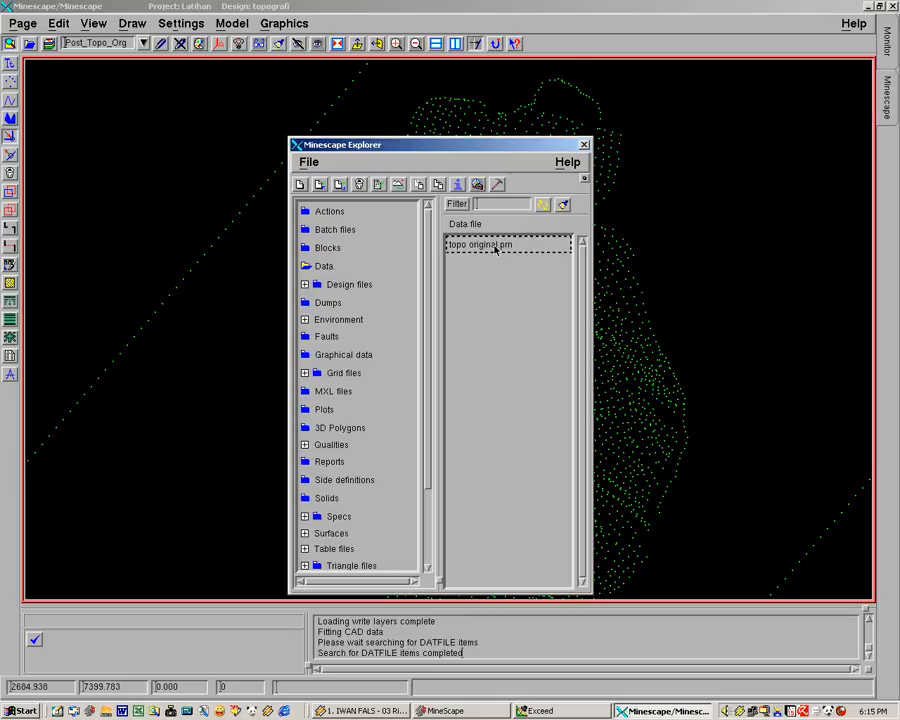
left_click(495, 247)
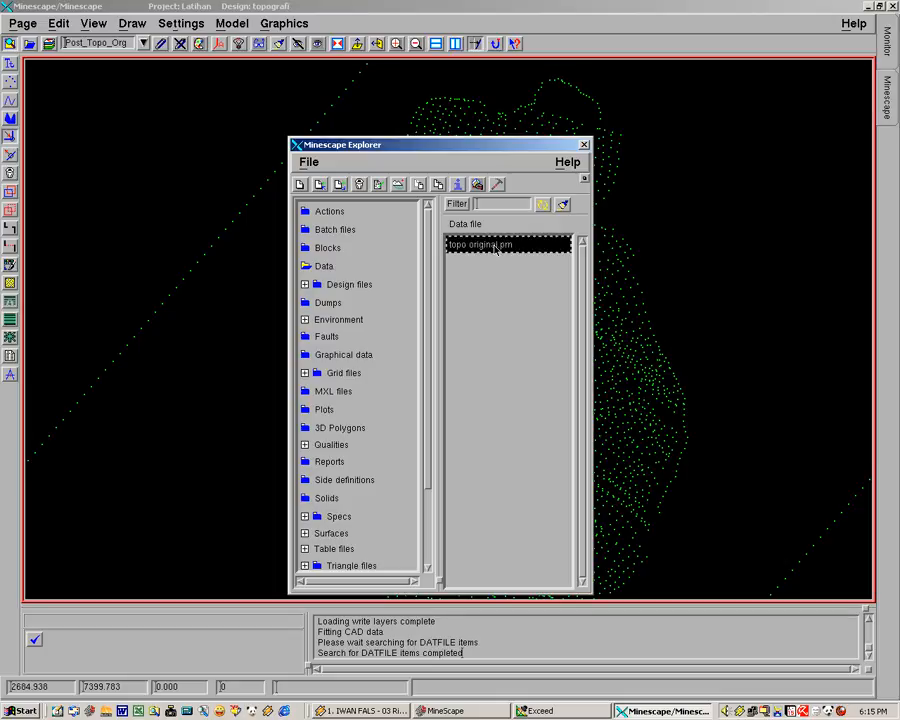
left_click(380, 187)
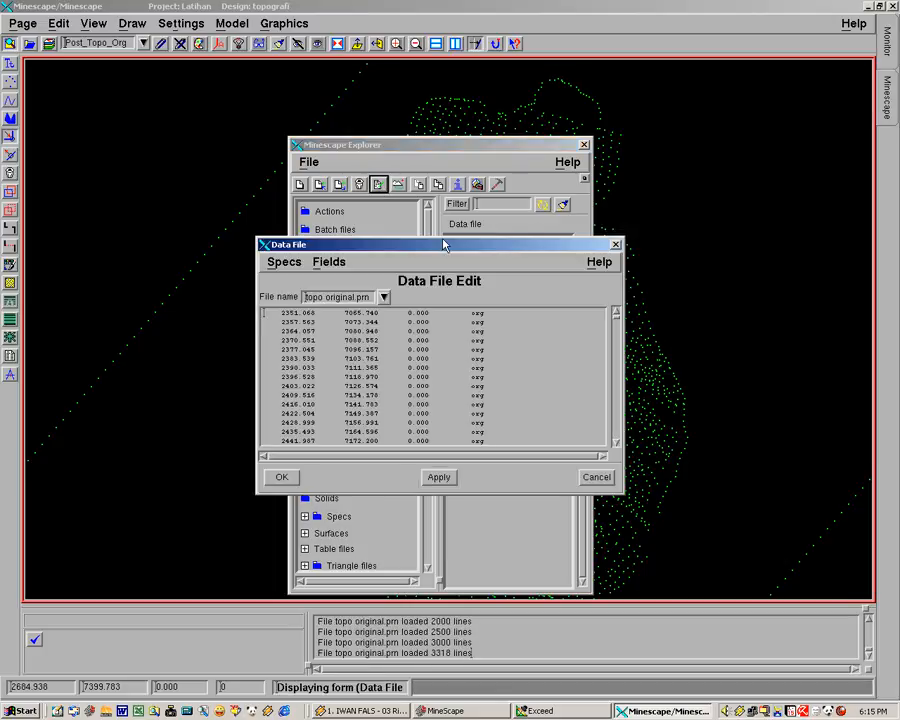
left_click_drag(470, 243, 243, 75)
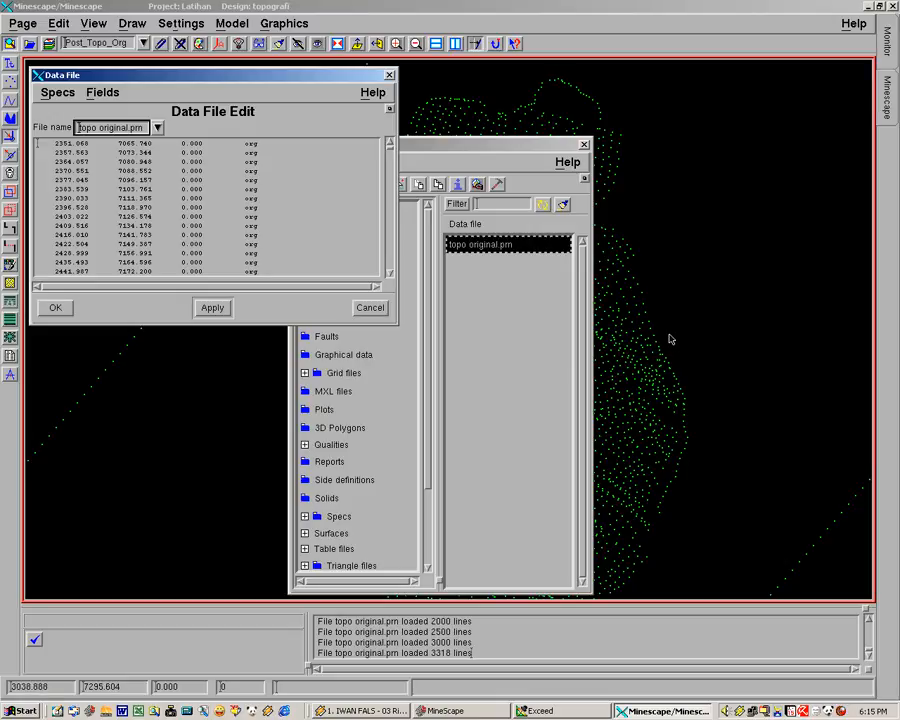
left_click(379, 309)
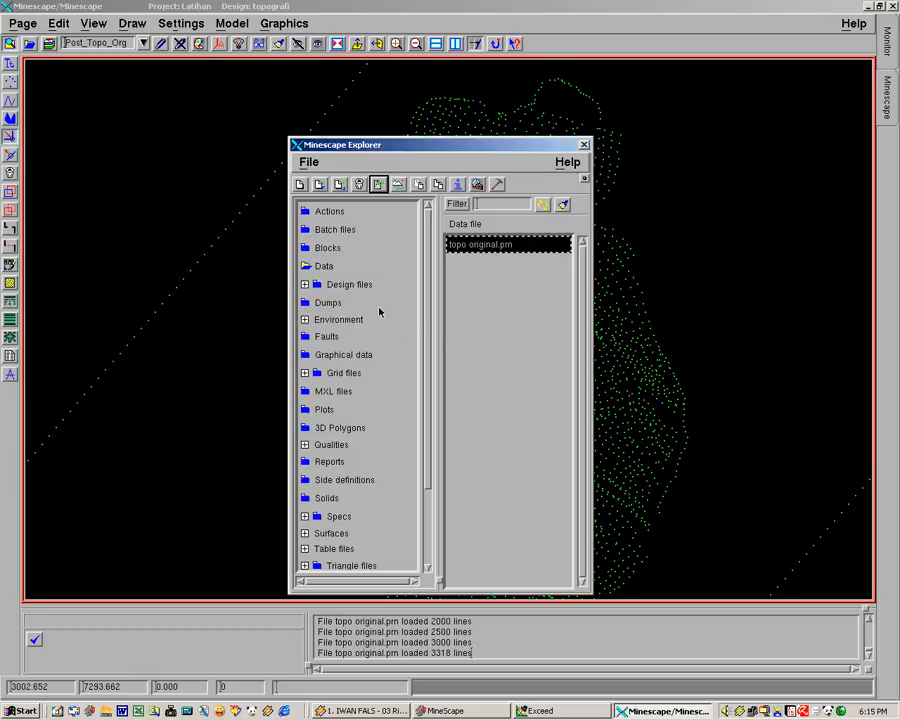
left_click(586, 145)
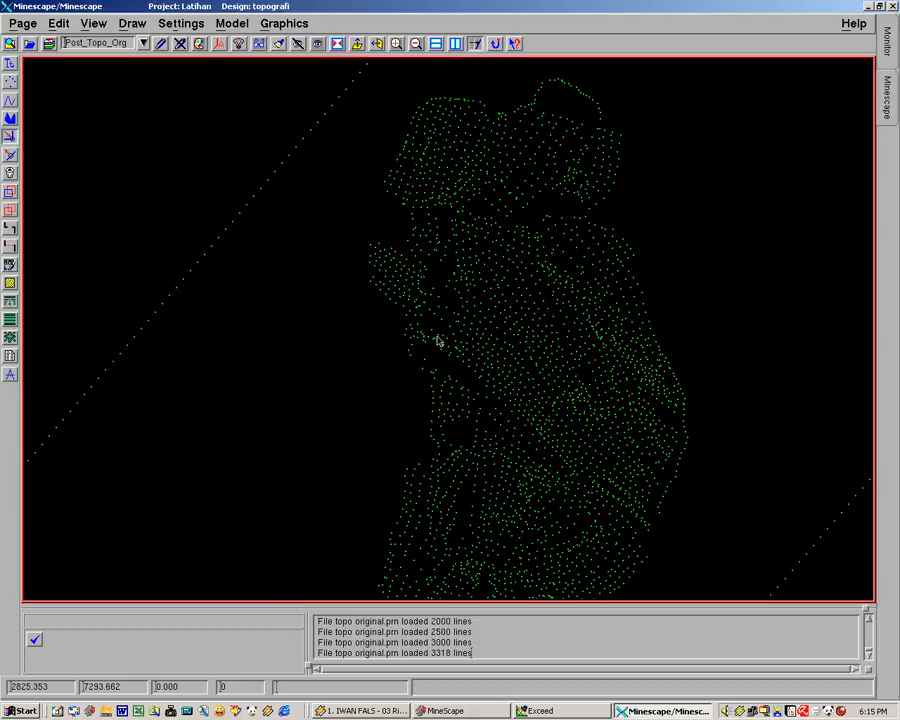
Start a new generic table file named tab_topo_org
middle_click_drag(304, 367, 333, 372)
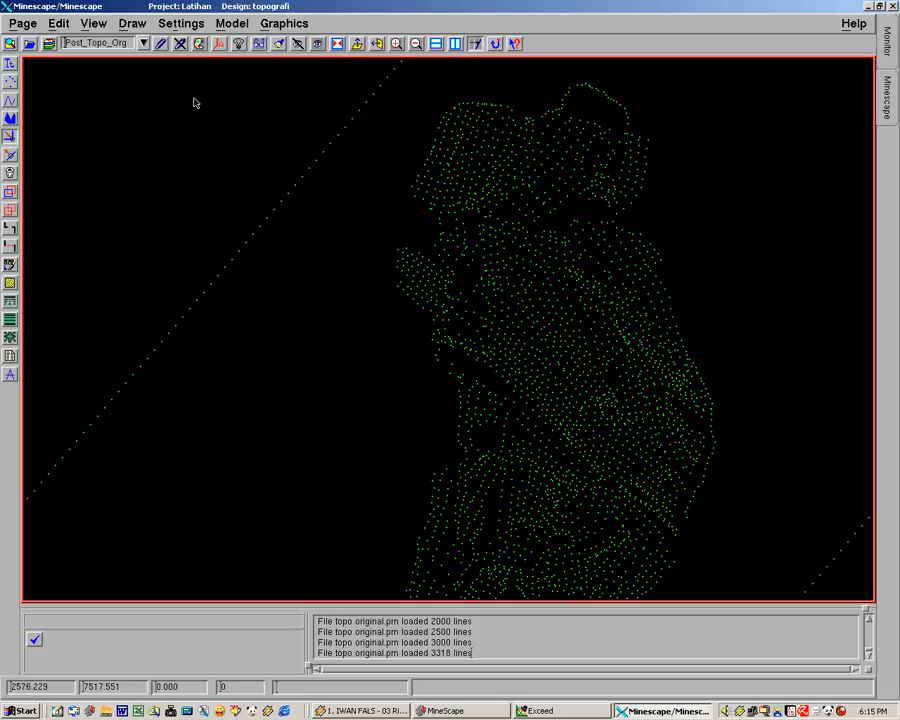
left_click(11, 63)
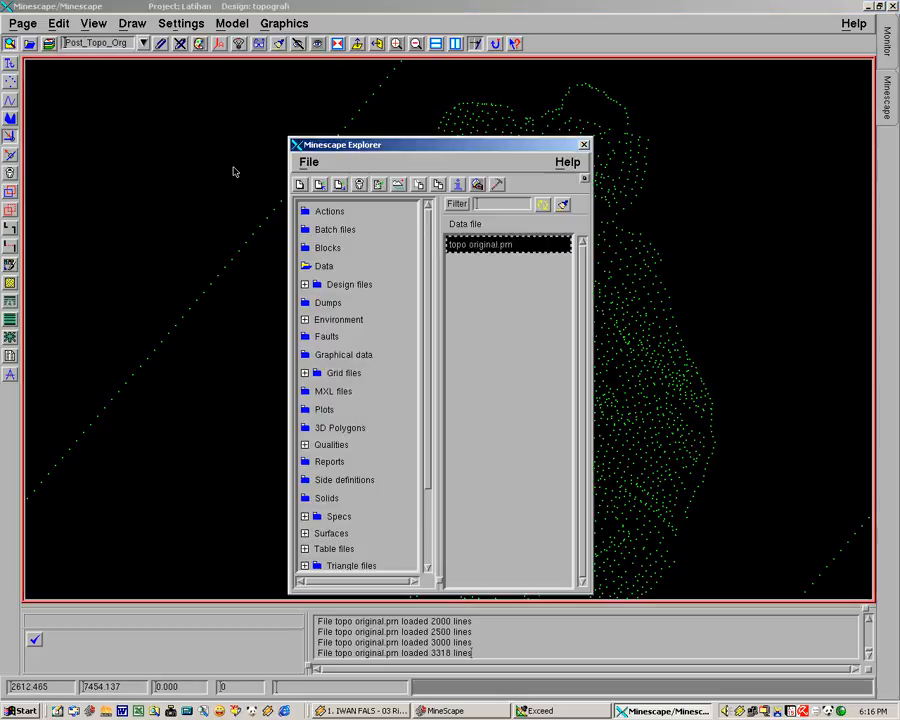
left_click_drag(424, 374, 416, 479)
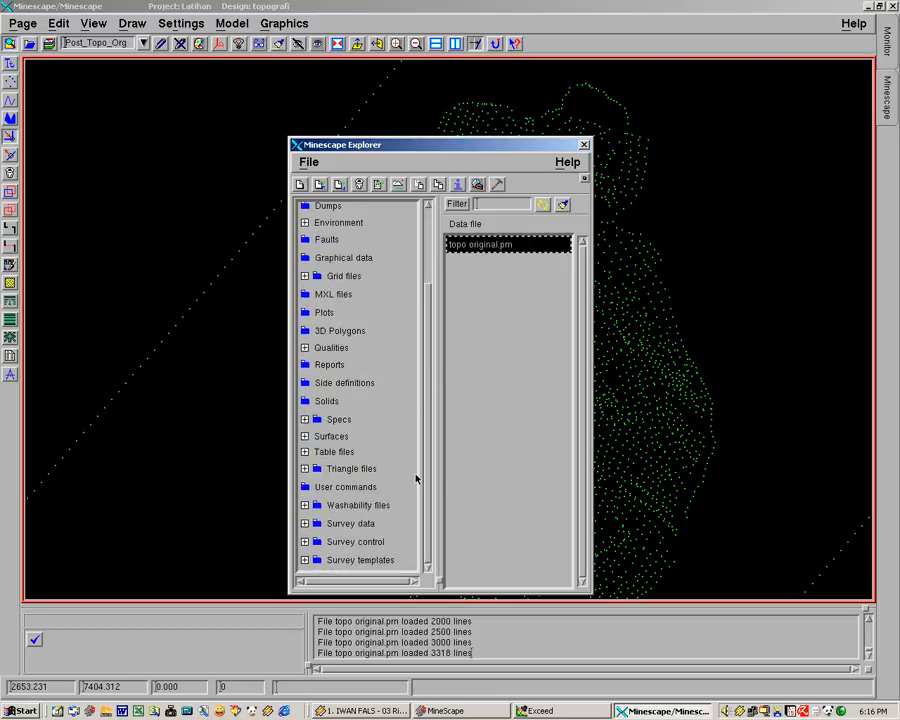
left_click(305, 452)
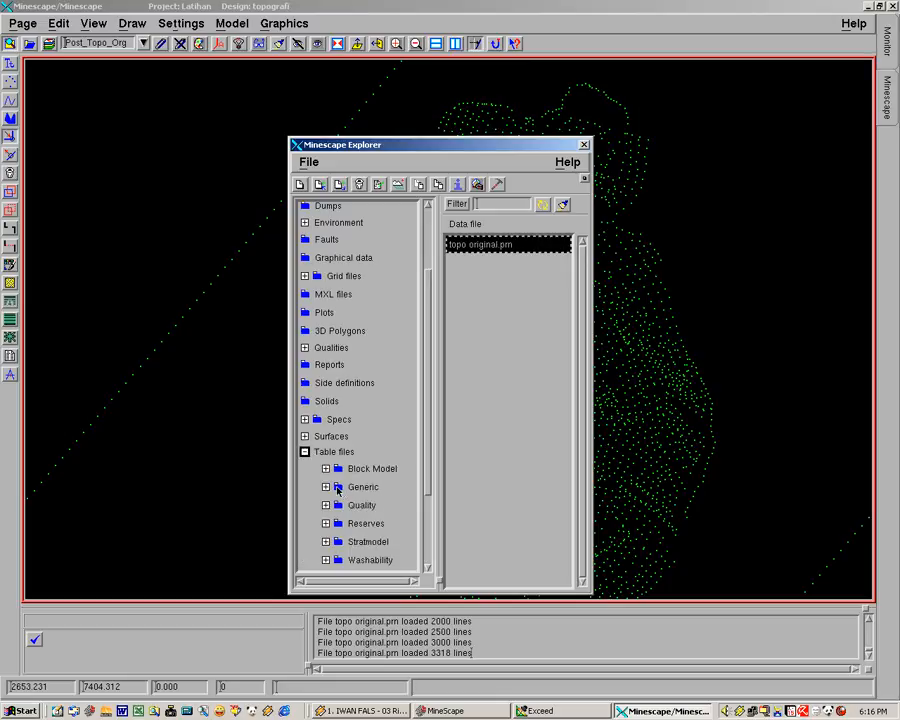
left_click(338, 487)
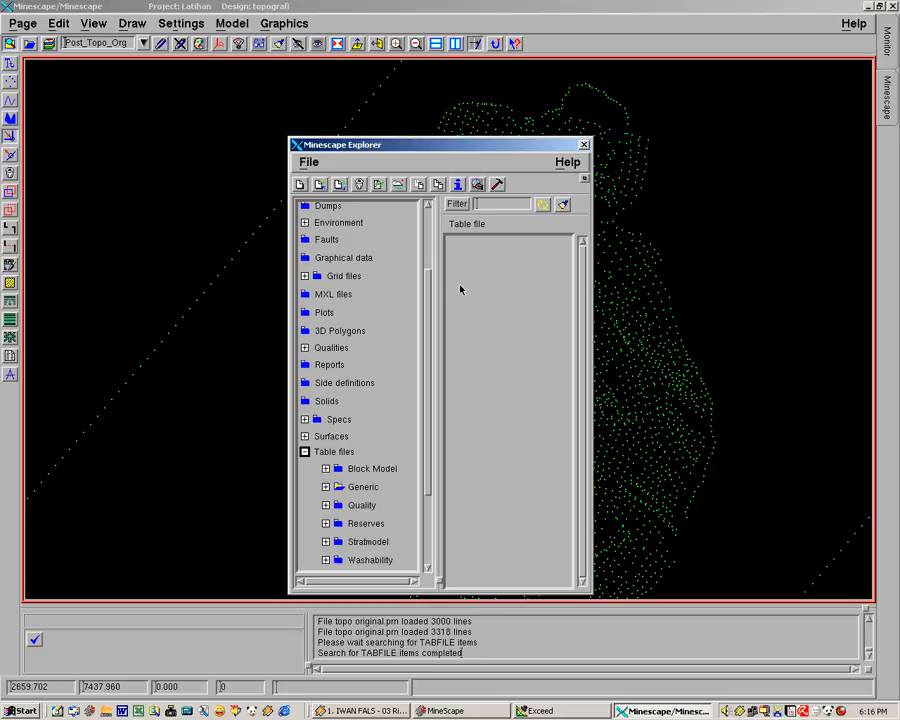
left_click(301, 185)
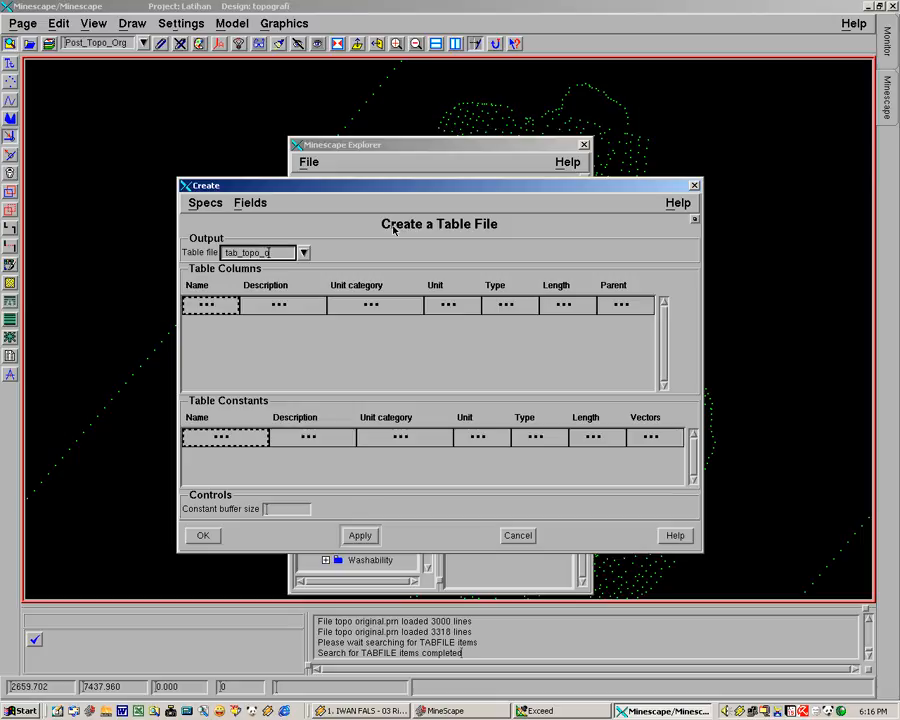
type("g")
Add a table column named easthing with the unit category decimal3
left_click(224, 308)
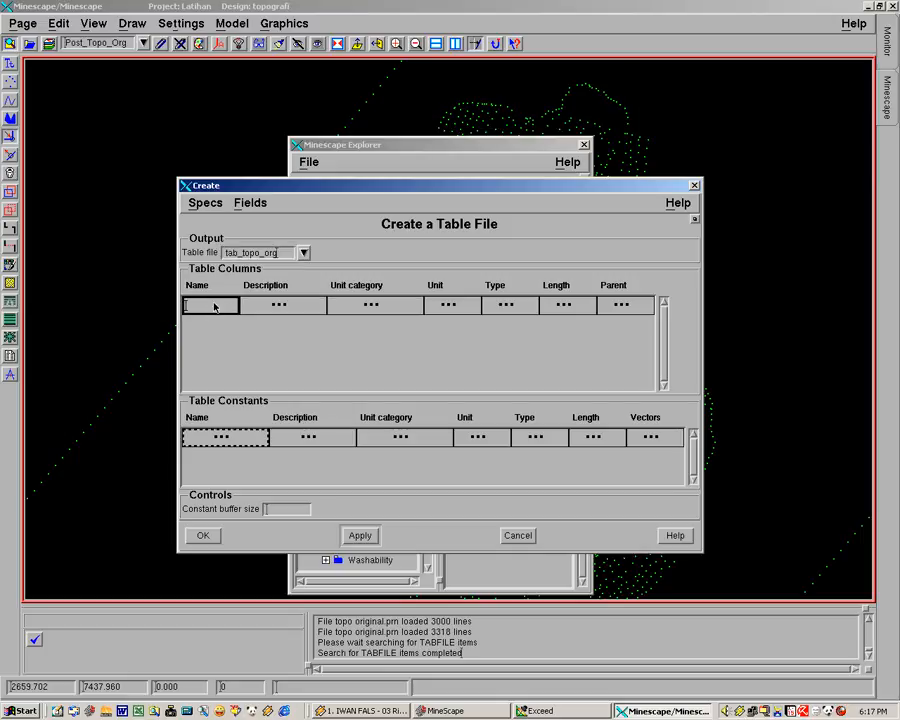
type("easting")
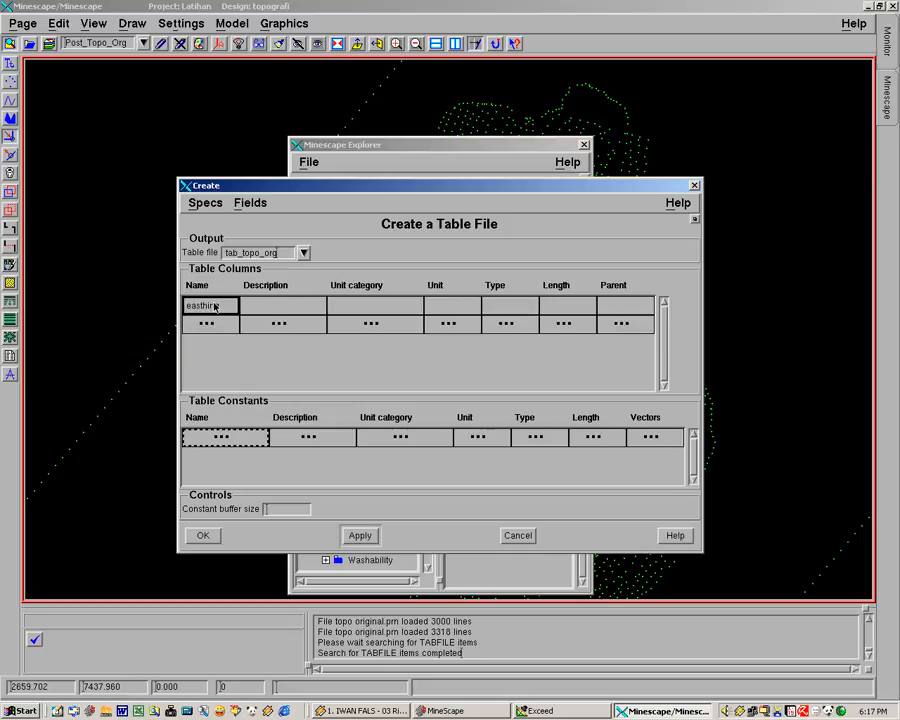
left_click(272, 305)
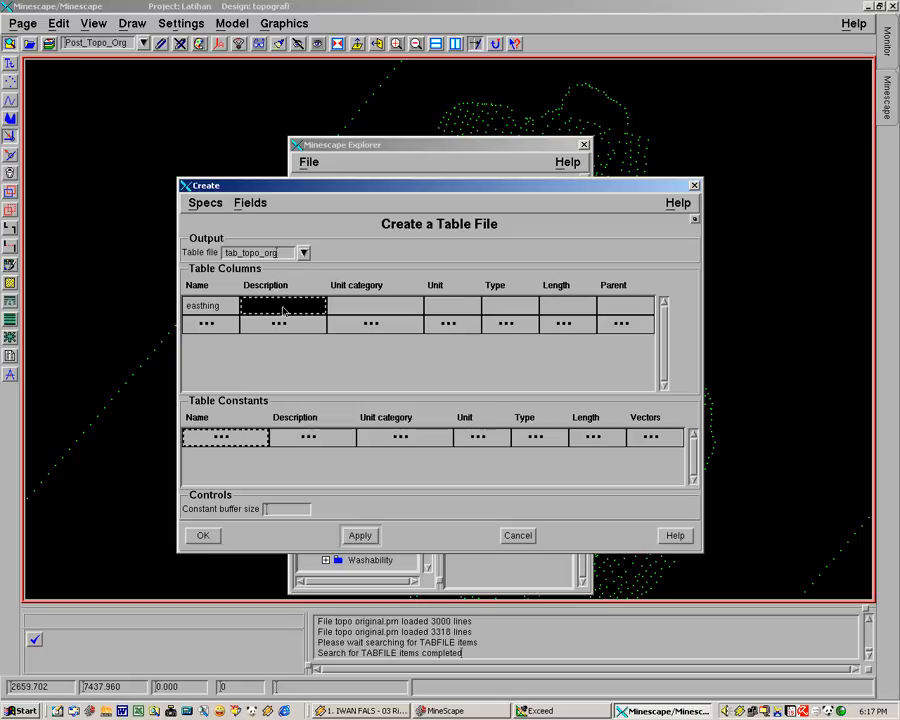
left_click(386, 312)
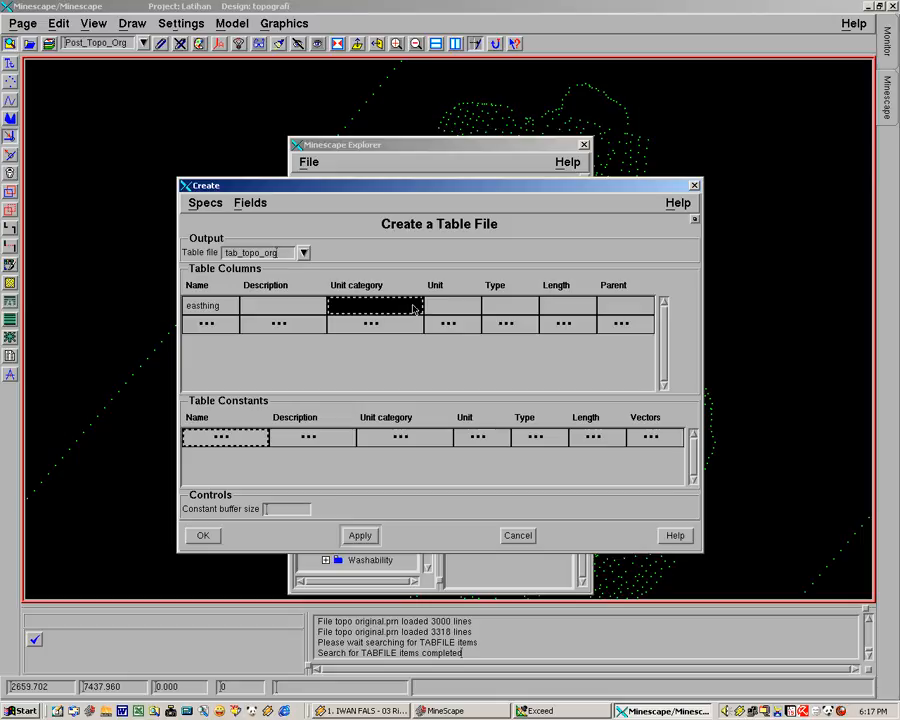
left_click(413, 309)
left_click(415, 304)
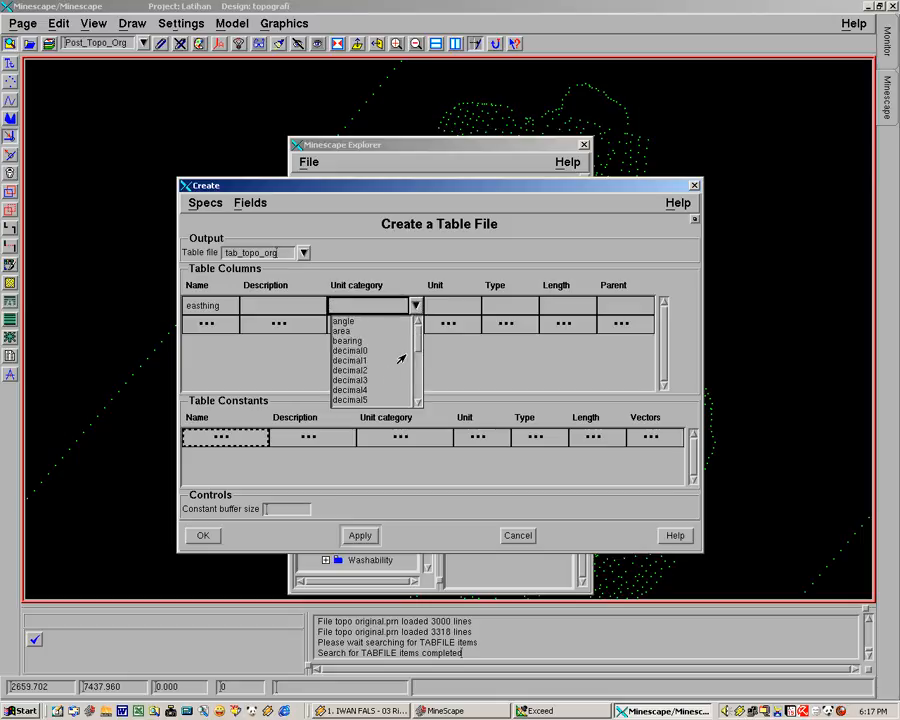
left_click(347, 380)
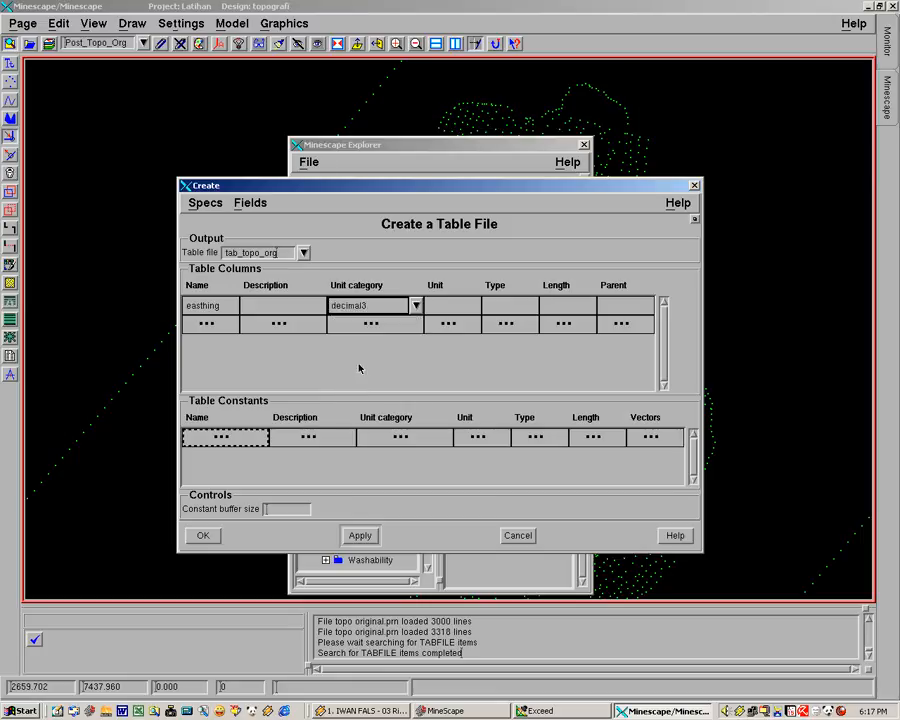
Give the easthing column the unit Stnd Metric, type Numeric and length 12
left_click(462, 308)
left_click(473, 306)
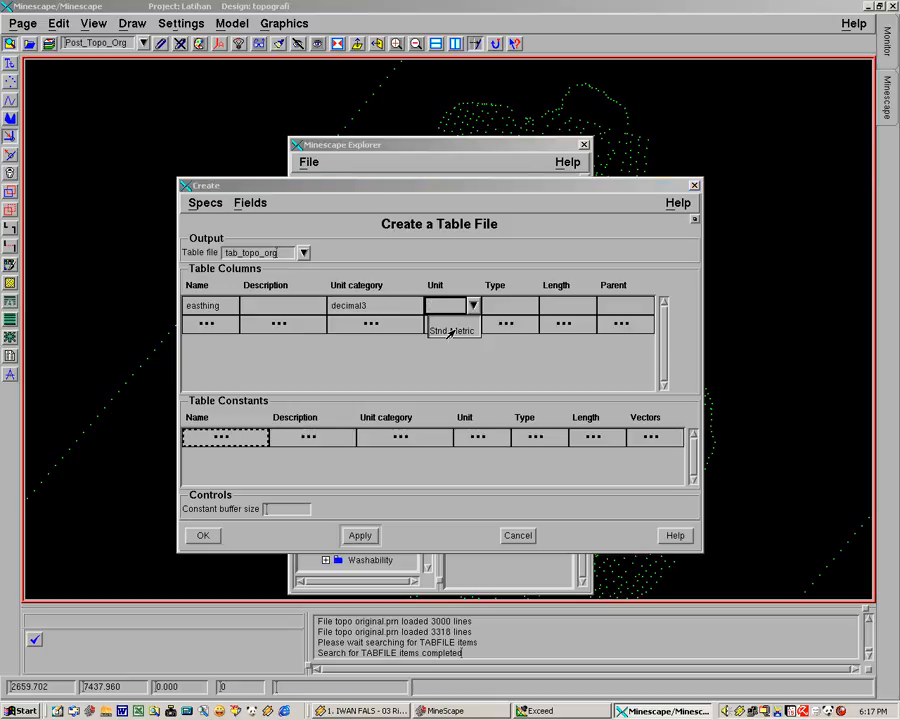
left_click(450, 331)
left_click(521, 307)
left_click(531, 305)
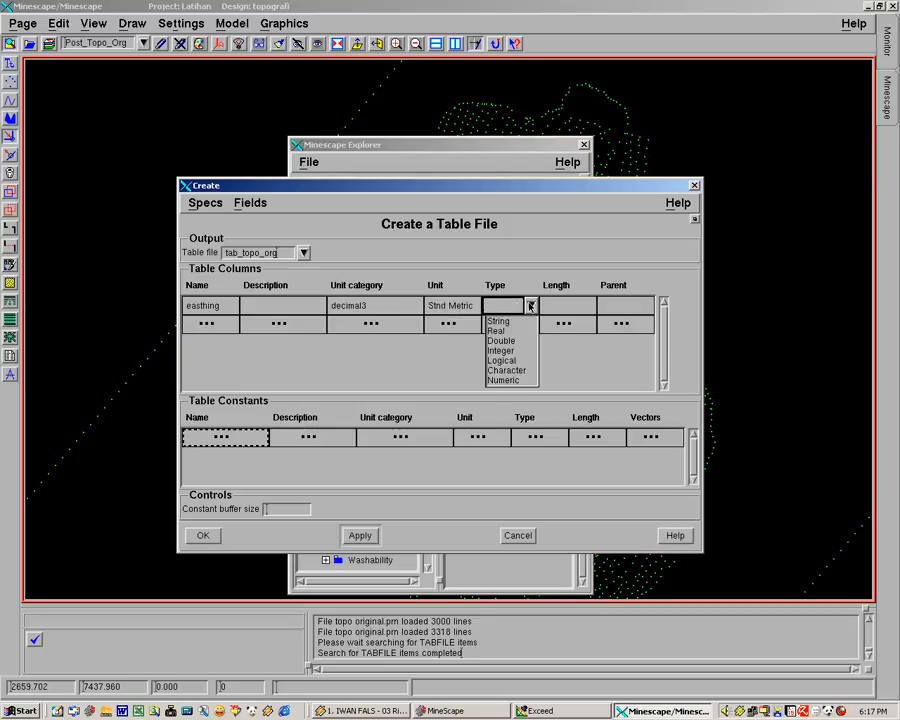
left_click(496, 381)
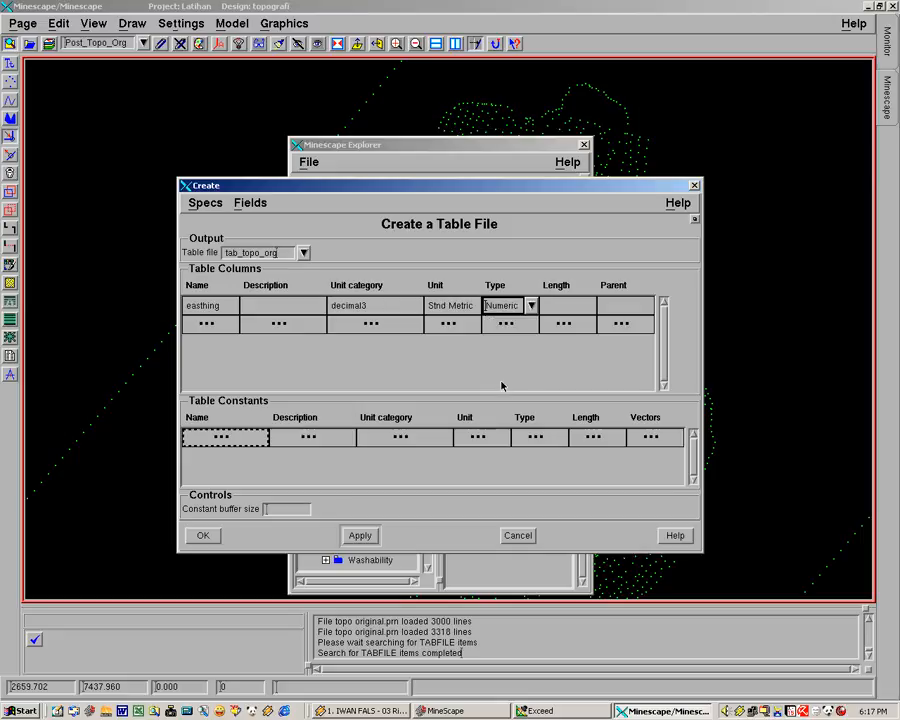
left_click(578, 306)
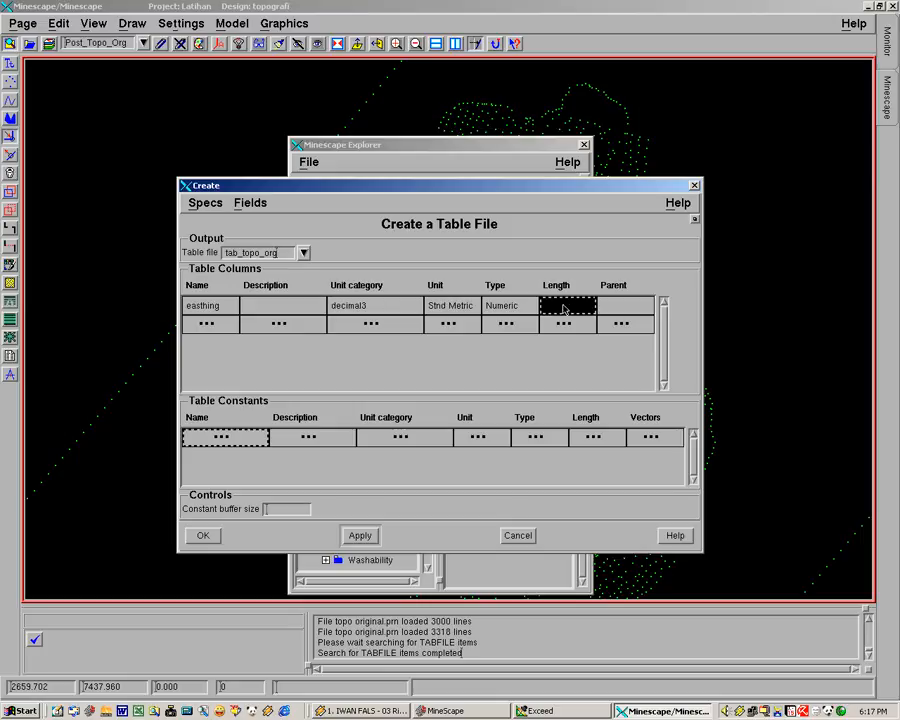
type("12")
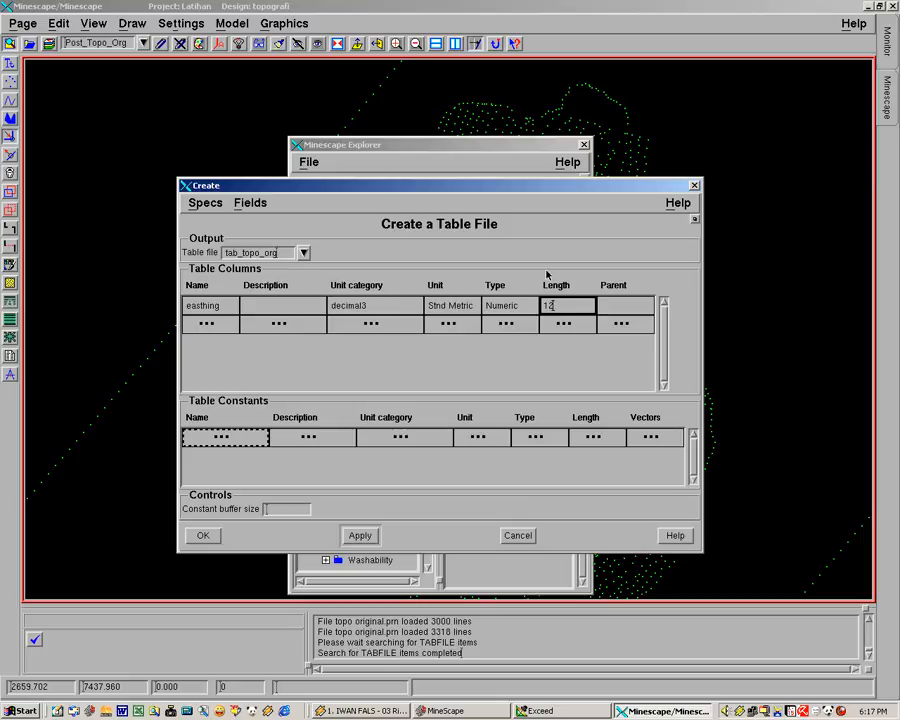
left_click(503, 325)
Add a second table column named northing with the unit category decimal3
left_click(227, 326)
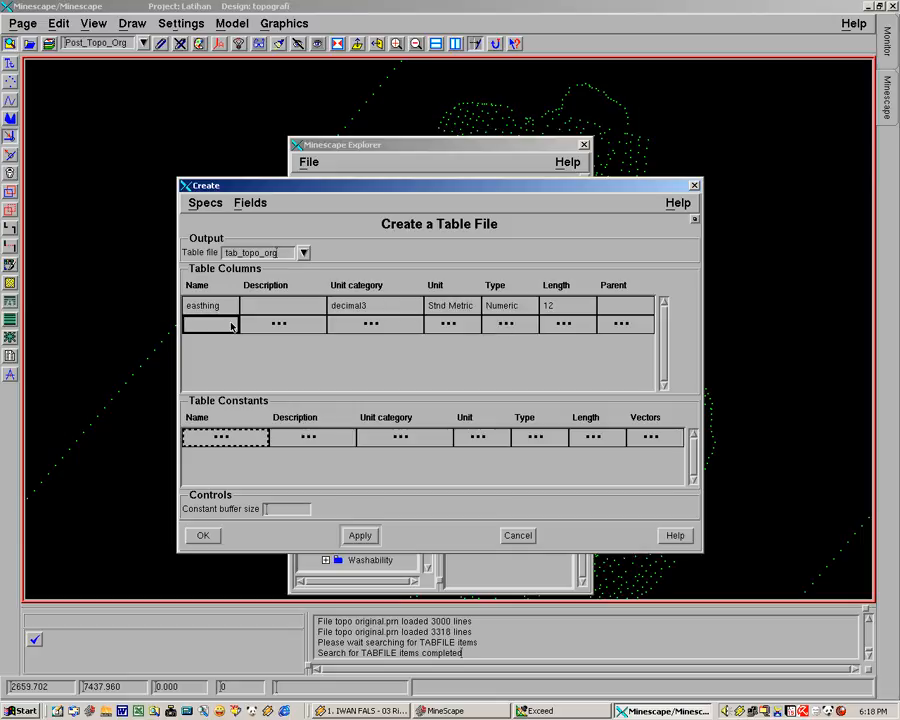
type("no")
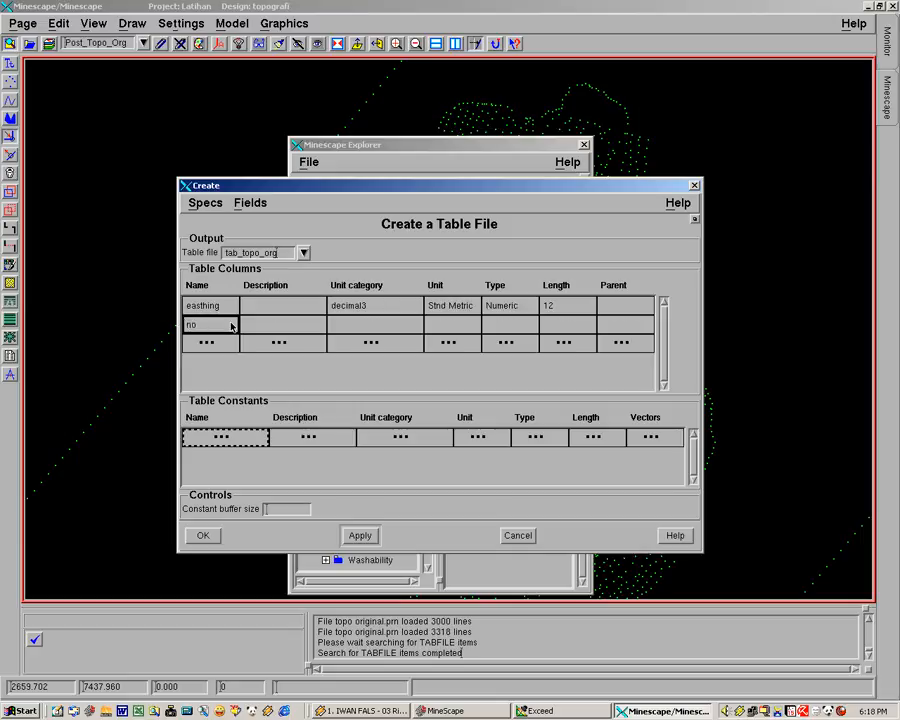
type("rthing")
left_click(270, 324)
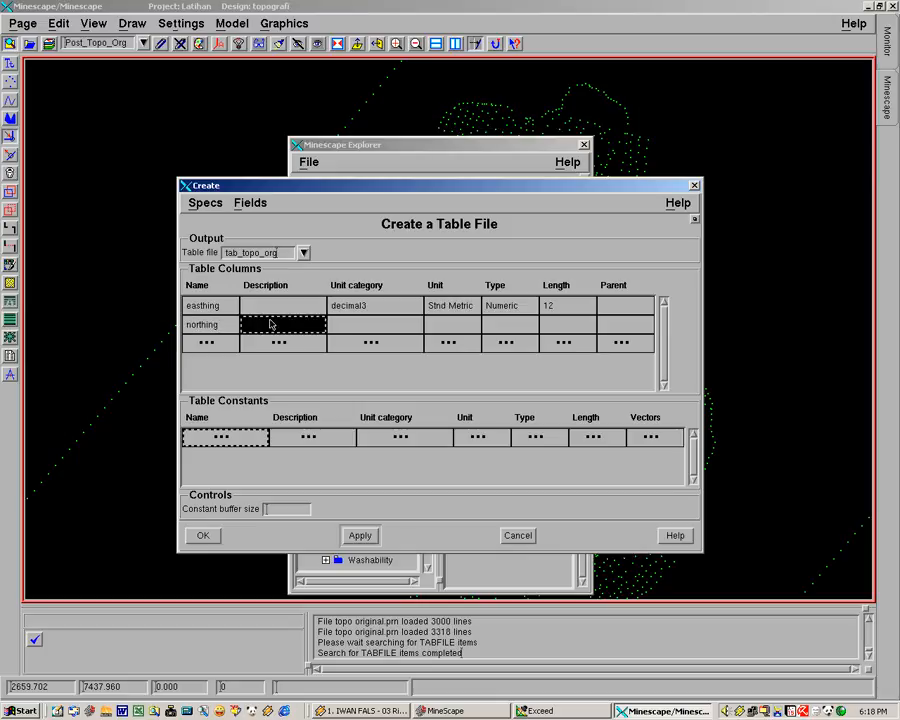
left_click(419, 323)
left_click(417, 325)
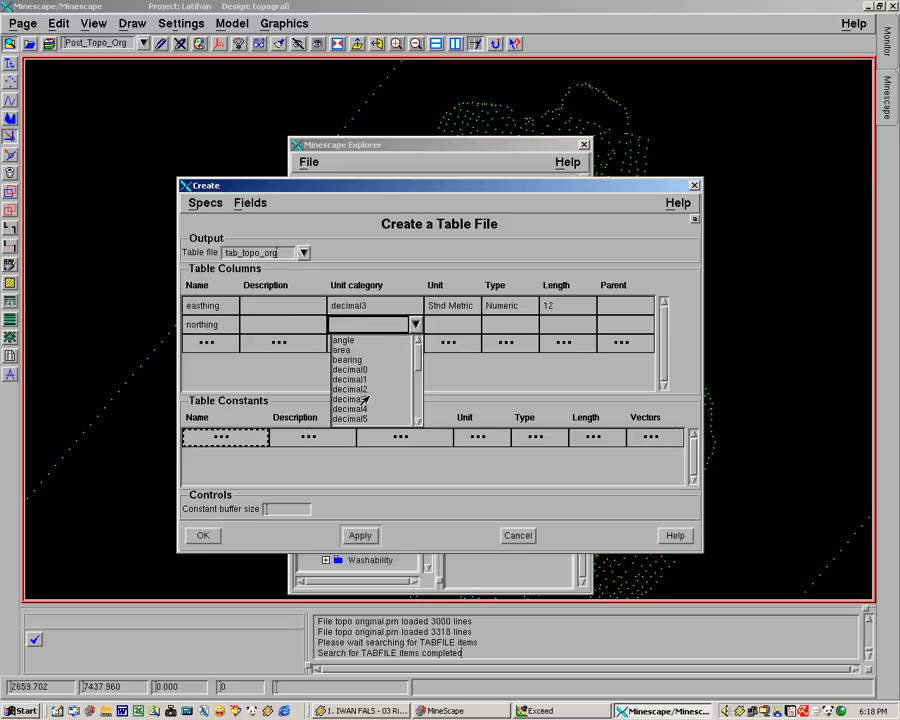
left_click(365, 394)
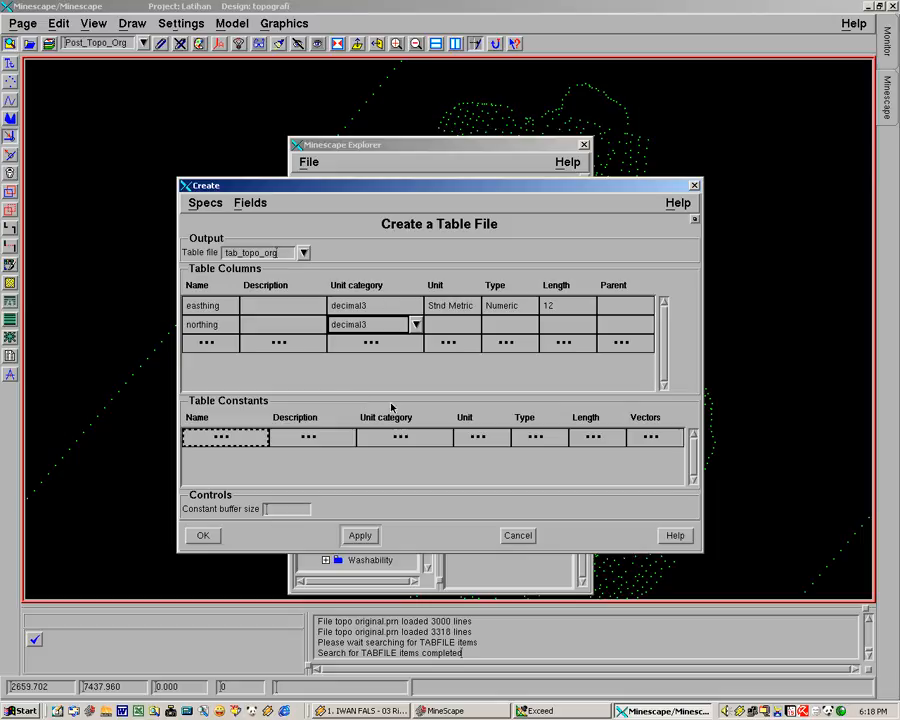
Give the northing column the unit Stnd Metric, type Numeric and length 12
left_click(470, 326)
left_click(474, 325)
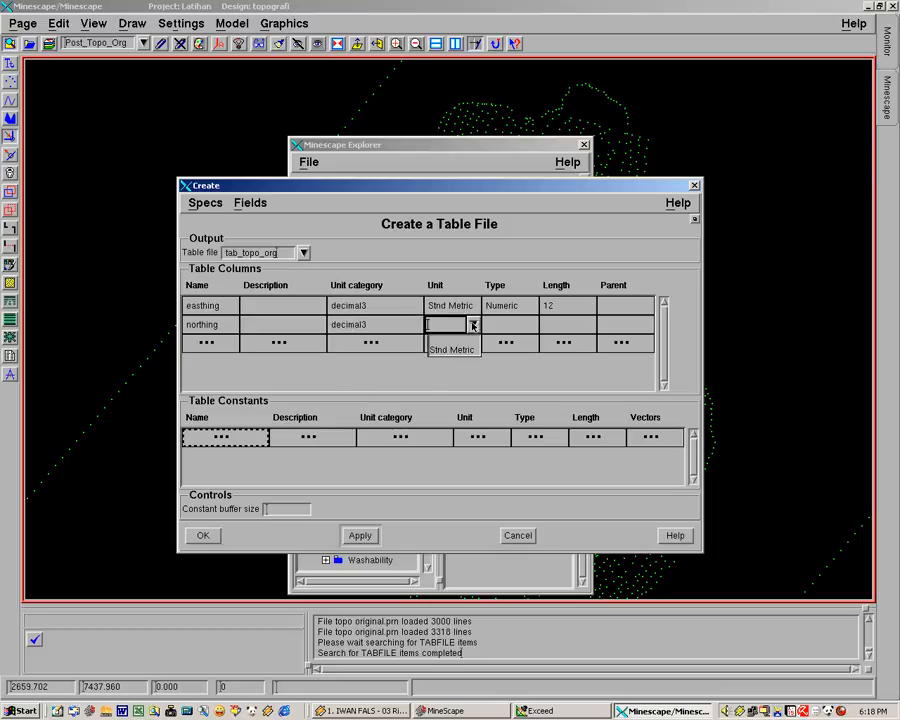
left_click(463, 349)
left_click(516, 322)
left_click(530, 323)
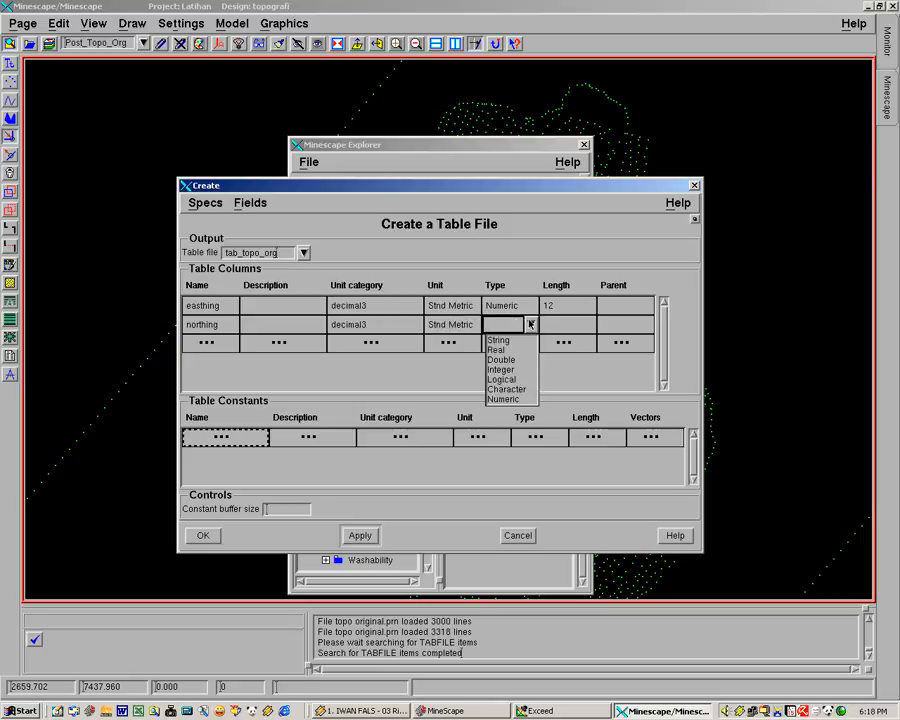
left_click(506, 400)
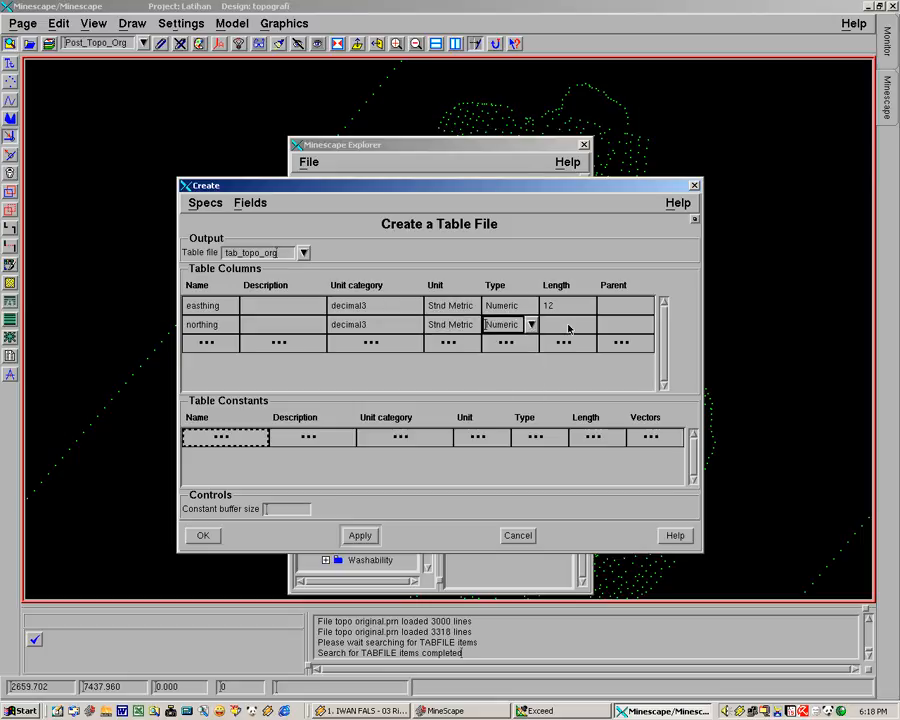
left_click(567, 324)
type("12")
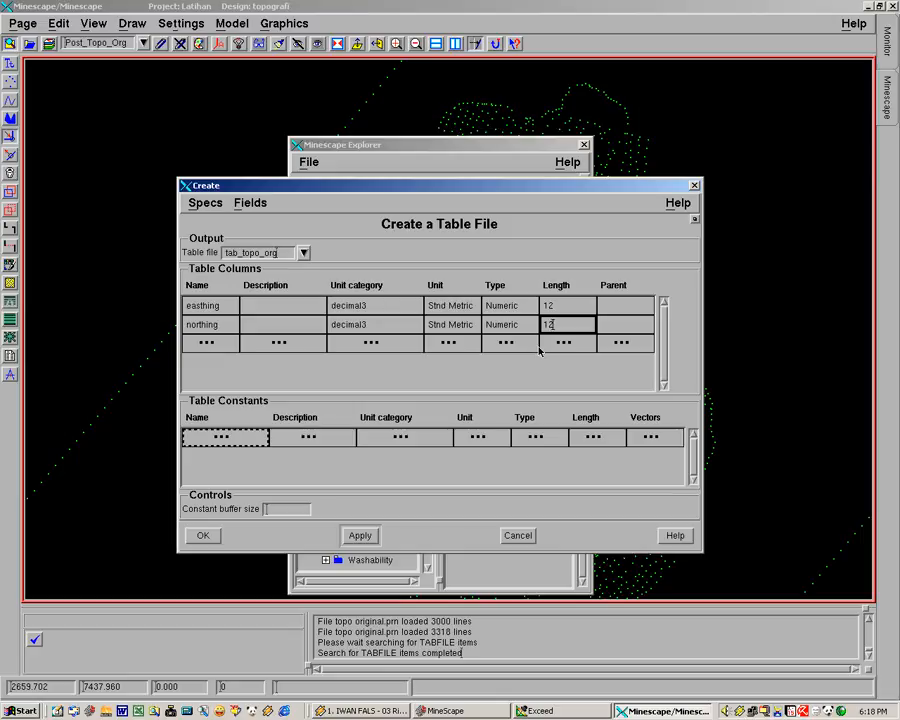
left_click(515, 341)
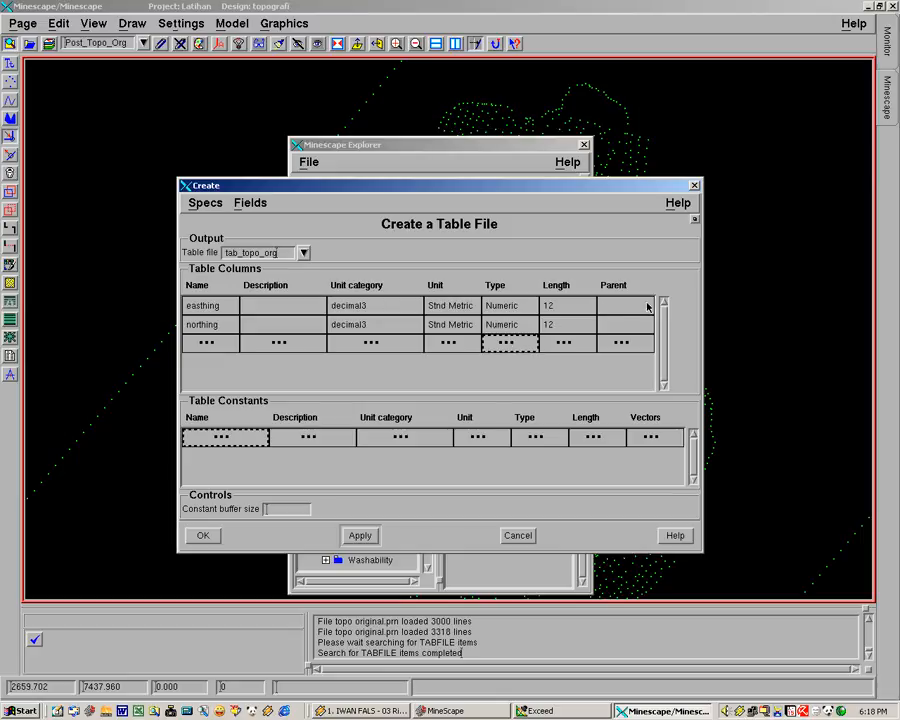
Add a third table column named elevation with the unit category decimal3
left_click(232, 341)
type("elevatio")
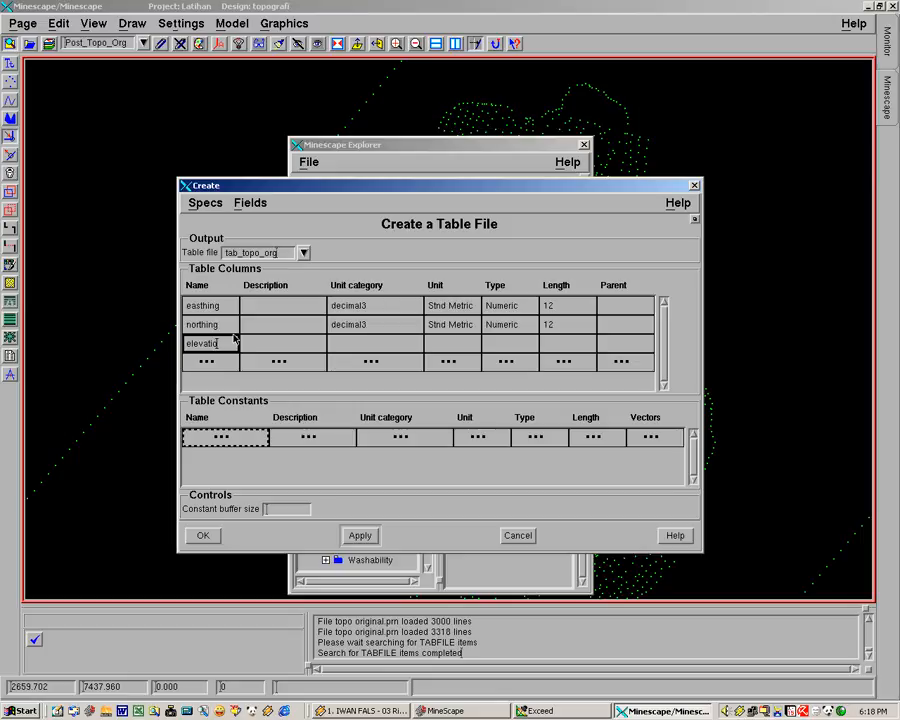
type("n")
left_click(285, 348)
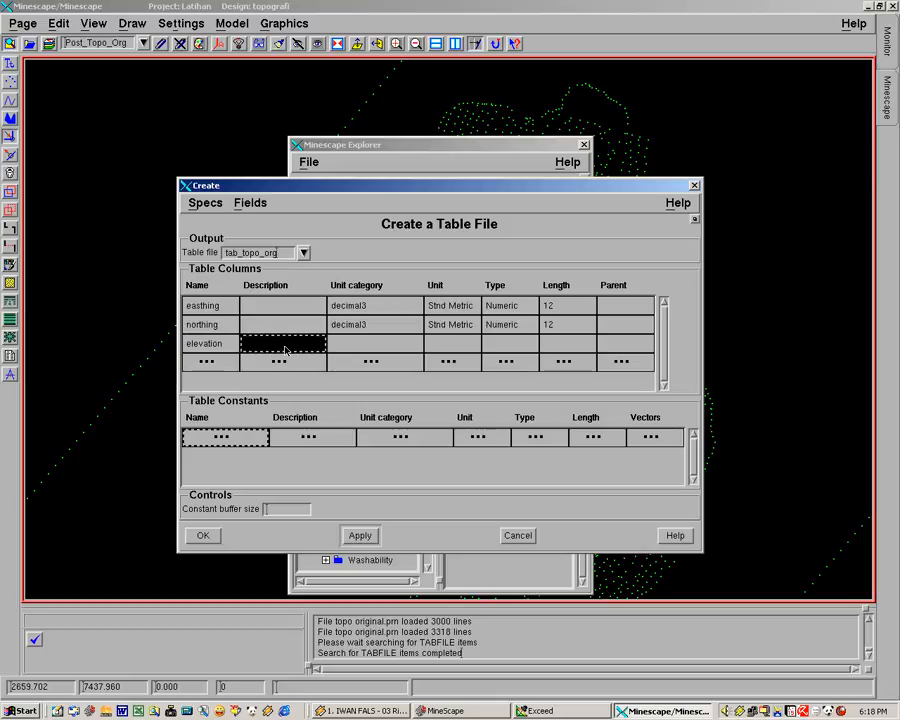
left_click(358, 345)
left_click(398, 347)
left_click(415, 346)
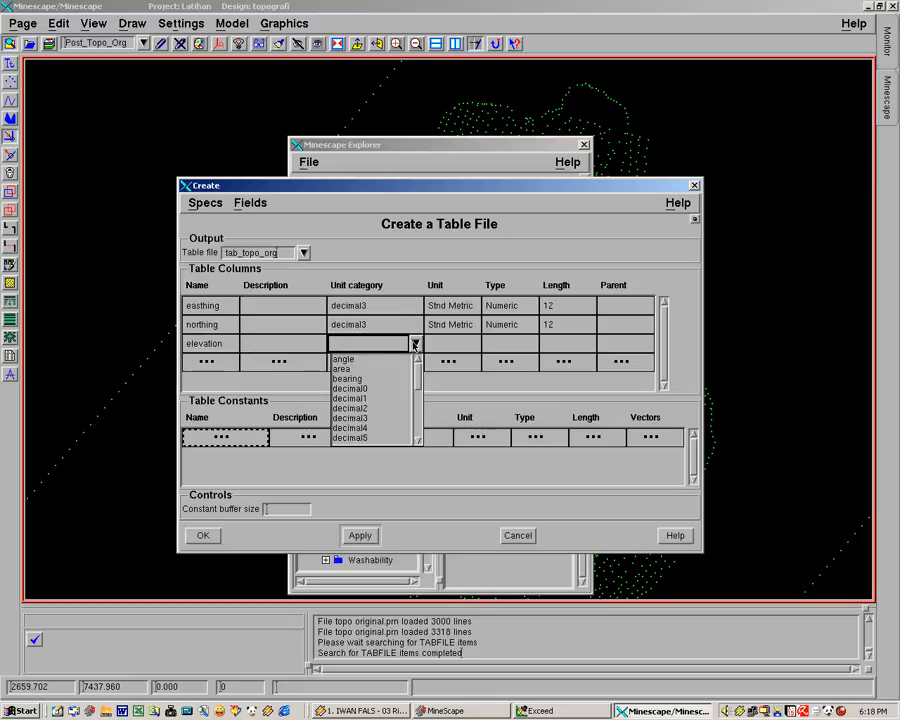
left_click(377, 422)
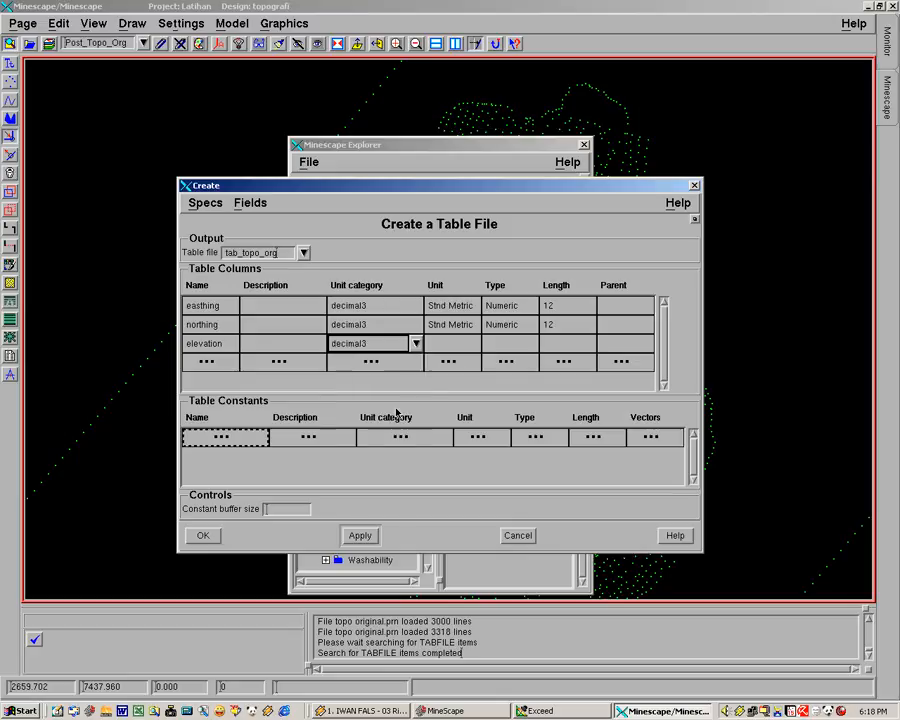
Give the elevation column the unit Stnd Metric, type Numeric and length 12
left_click(458, 346)
left_click(466, 346)
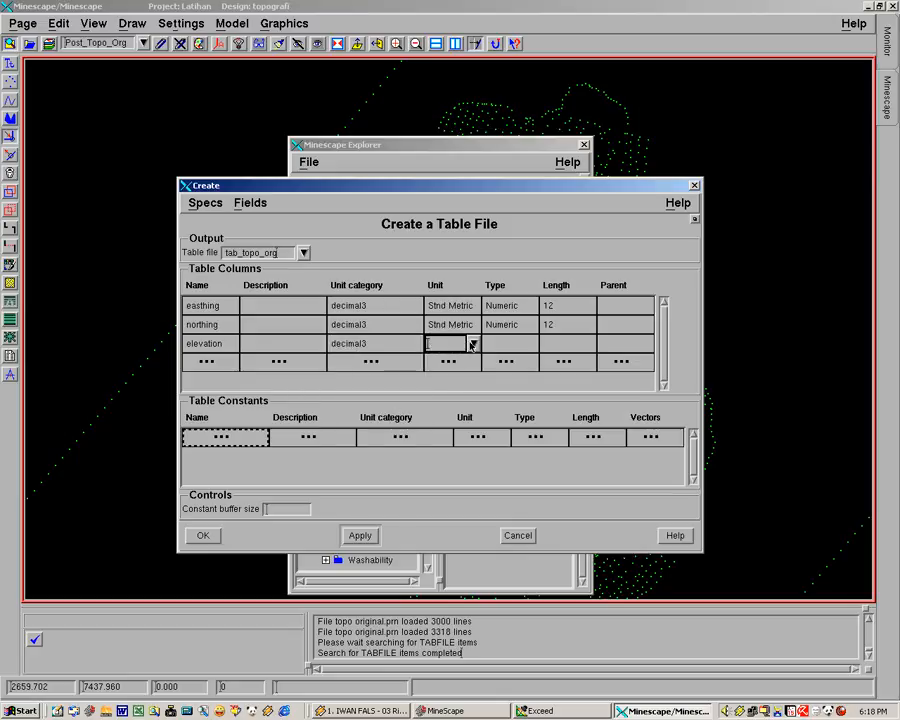
left_click(472, 344)
left_click(448, 365)
left_click(506, 346)
left_click(526, 343)
left_click(531, 343)
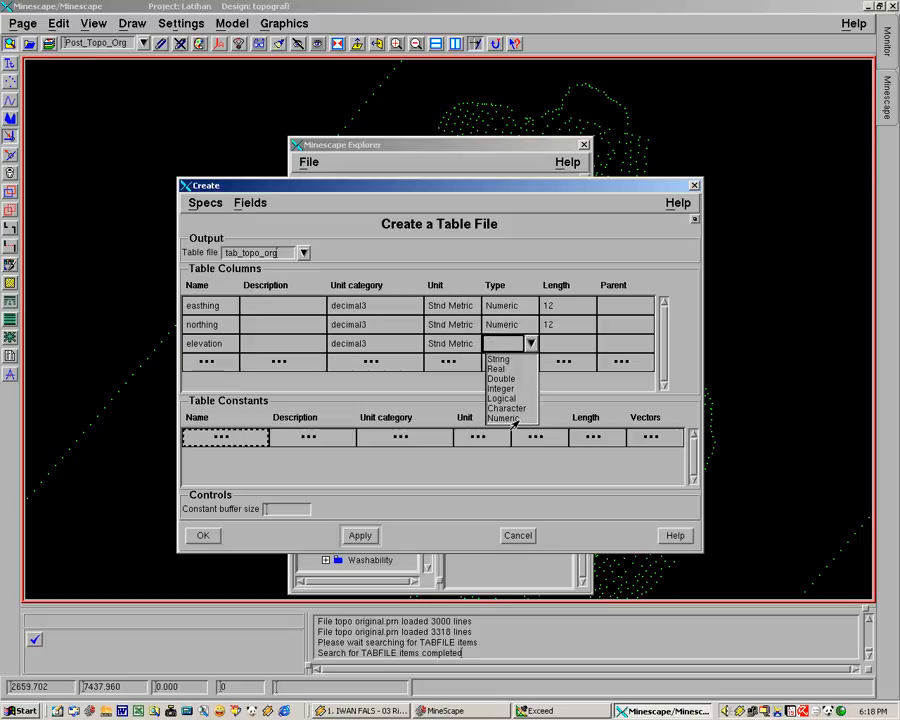
left_click(513, 418)
left_click(548, 350)
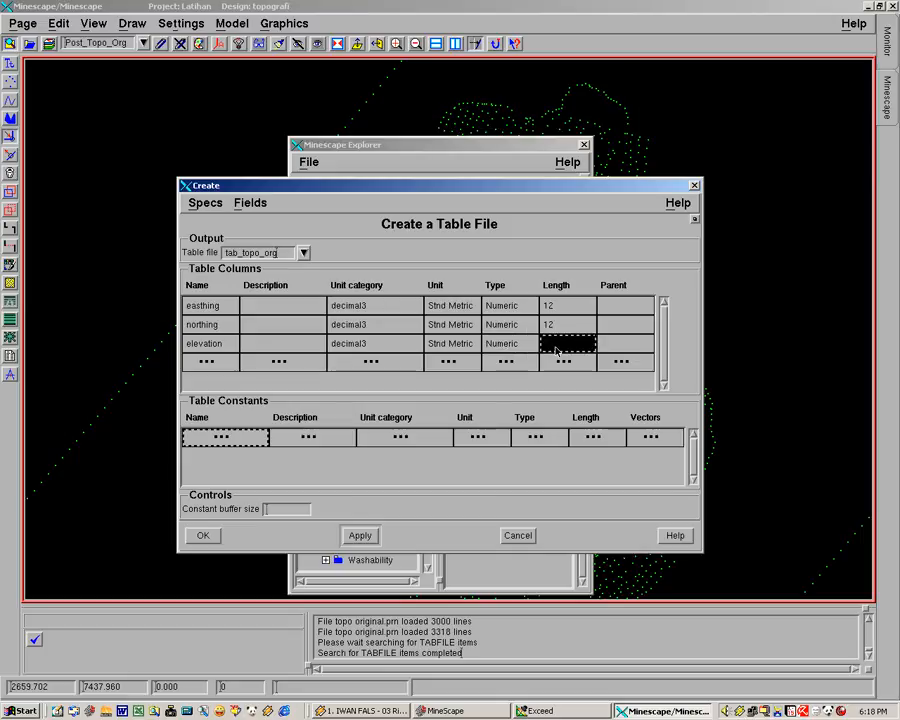
type("12")
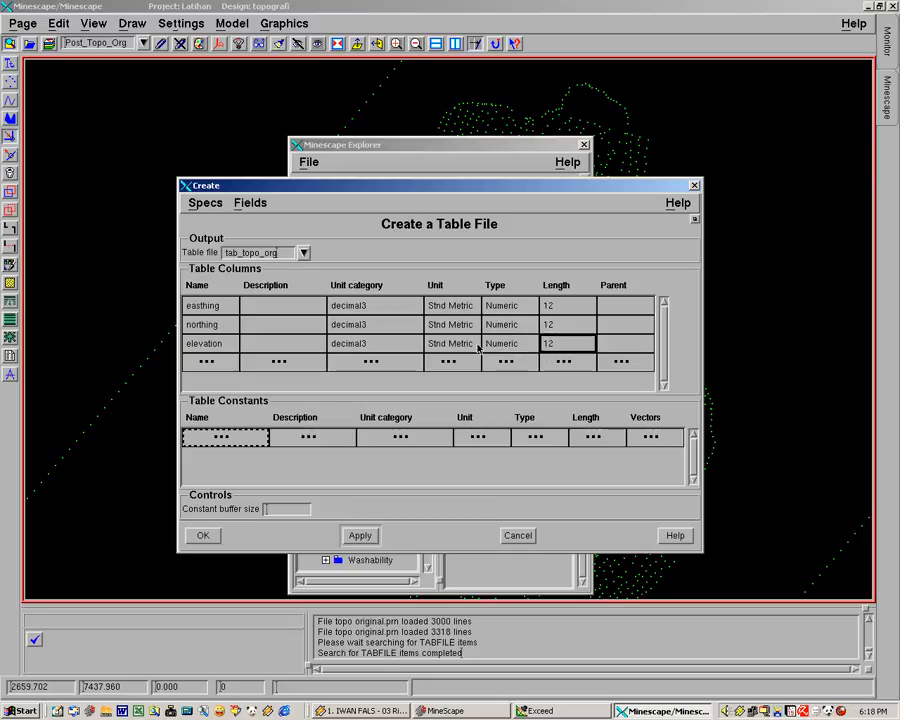
left_click(458, 366)
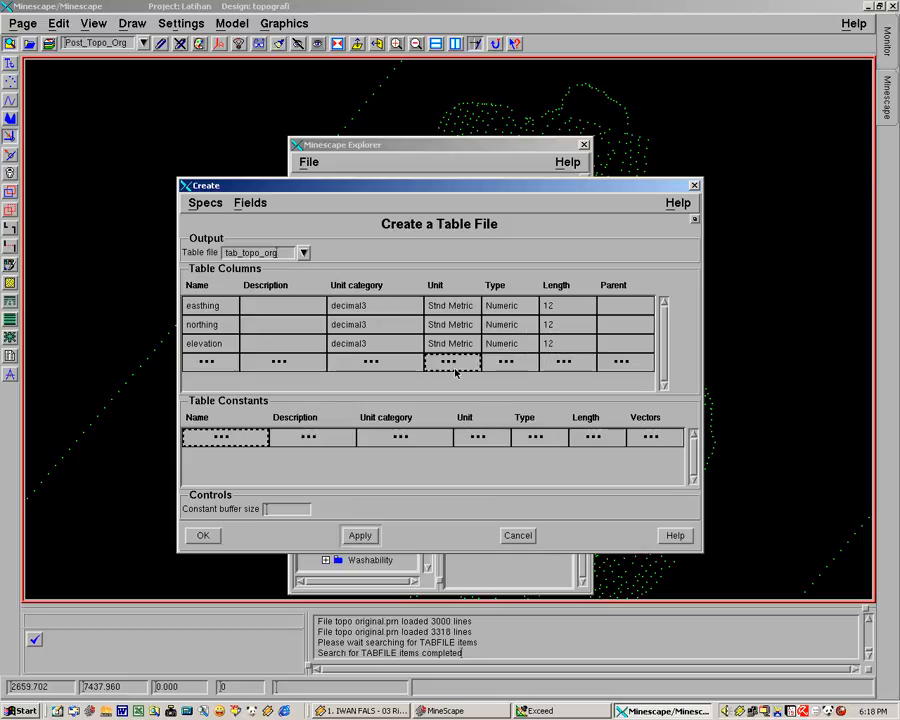
Add a fourth table column named code
left_click(212, 367)
left_click(228, 366)
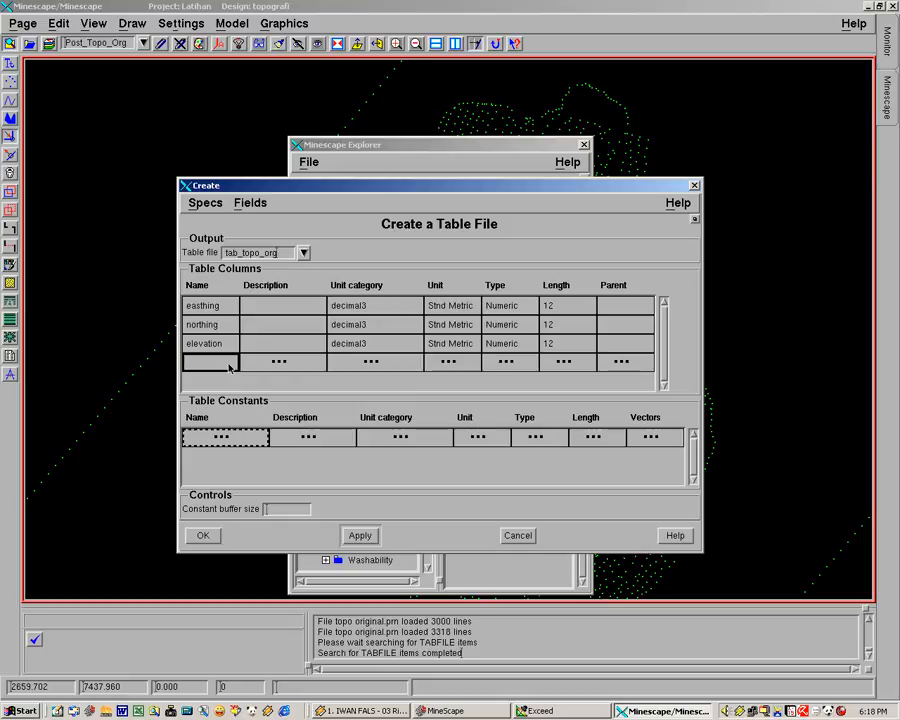
type("qode")
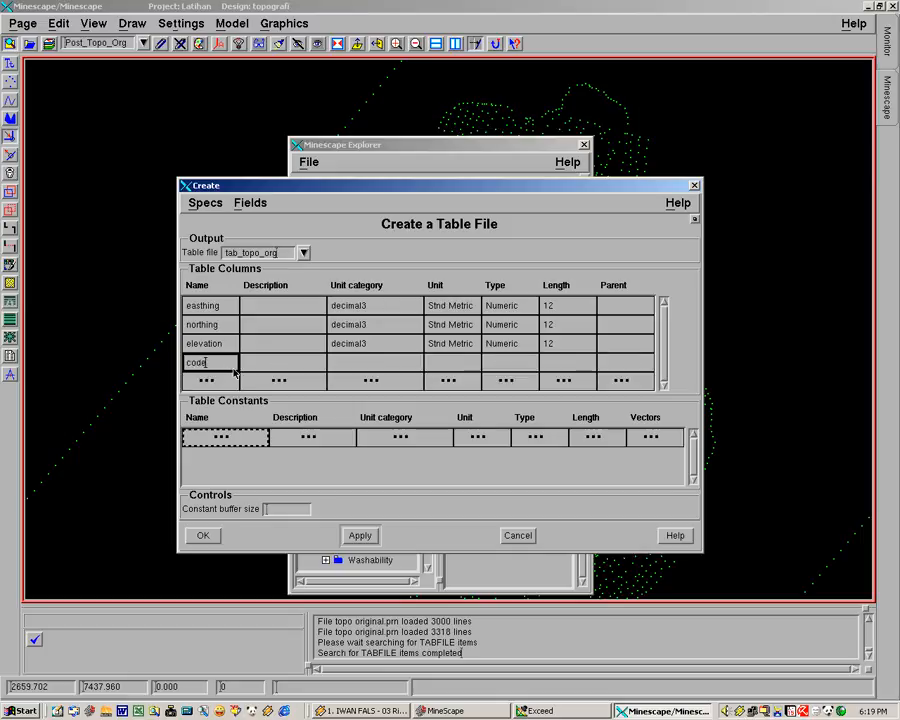
left_click(352, 363)
left_click(405, 363)
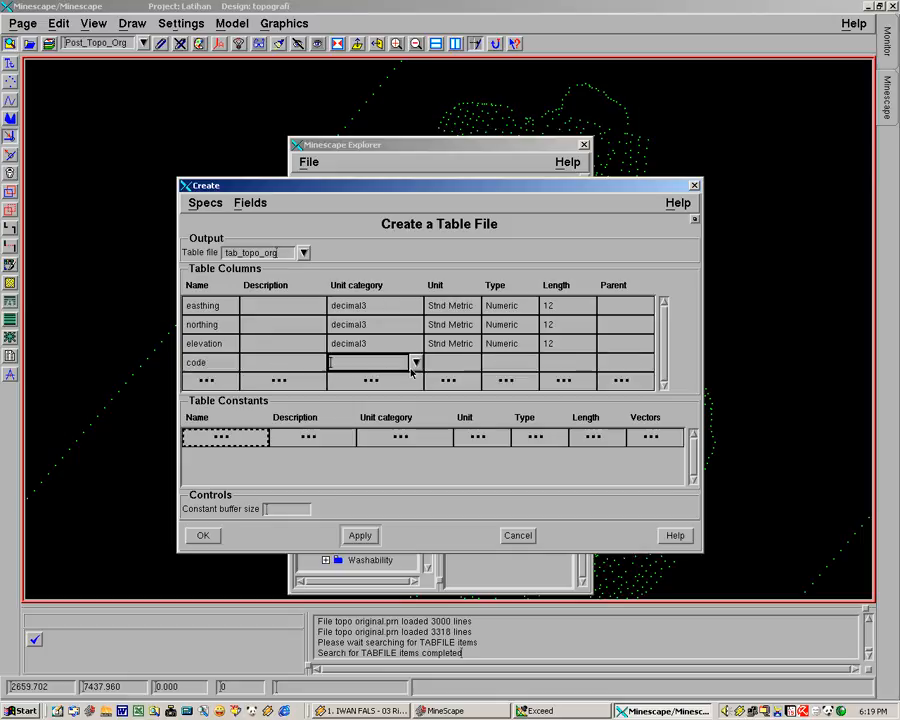
left_click(414, 365)
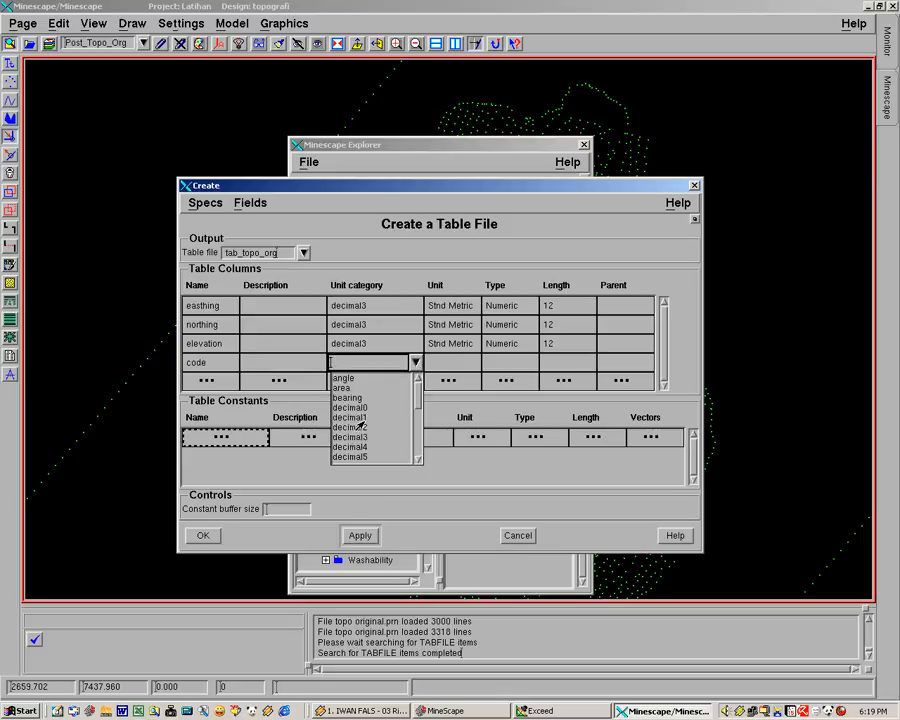
mouse_move(412, 401)
left_mouse_down()
mouse_move(411, 450)
mouse_move(411, 380)
left_mouse_up()
left_click(385, 363)
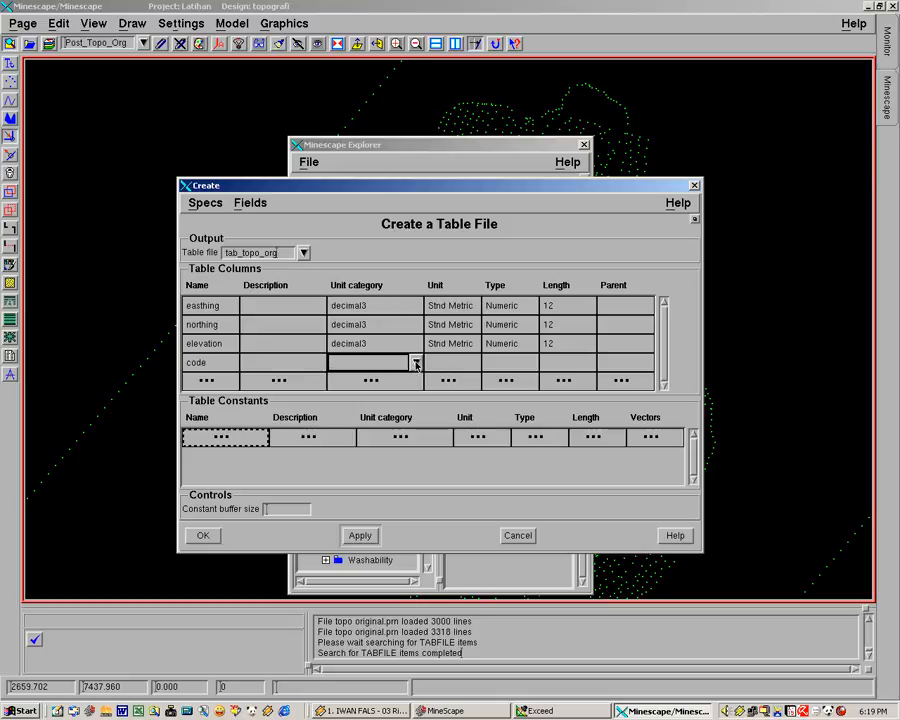
left_click(416, 364)
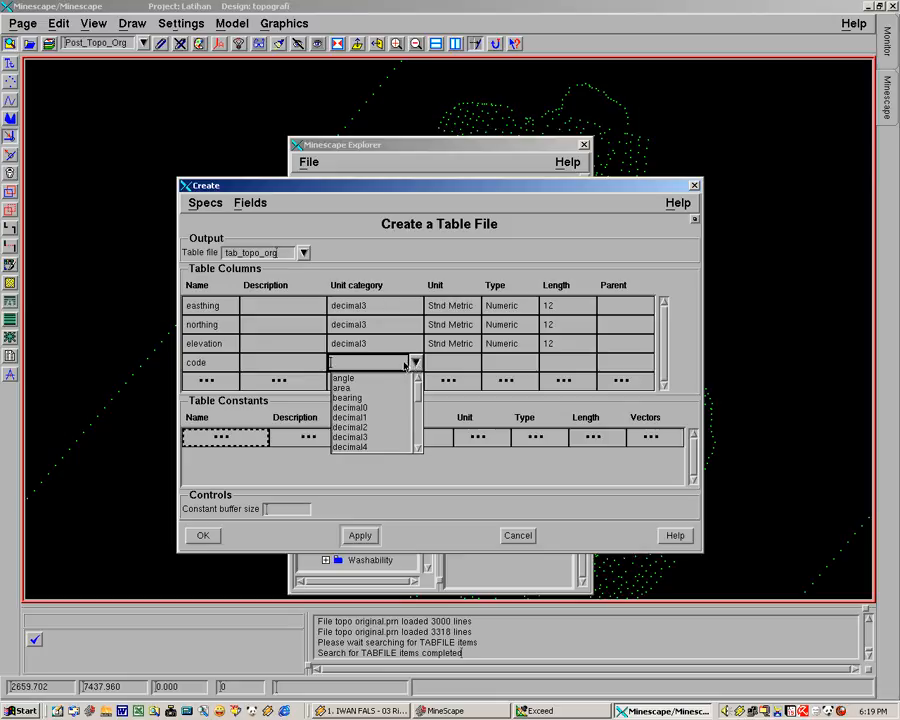
left_click(386, 366)
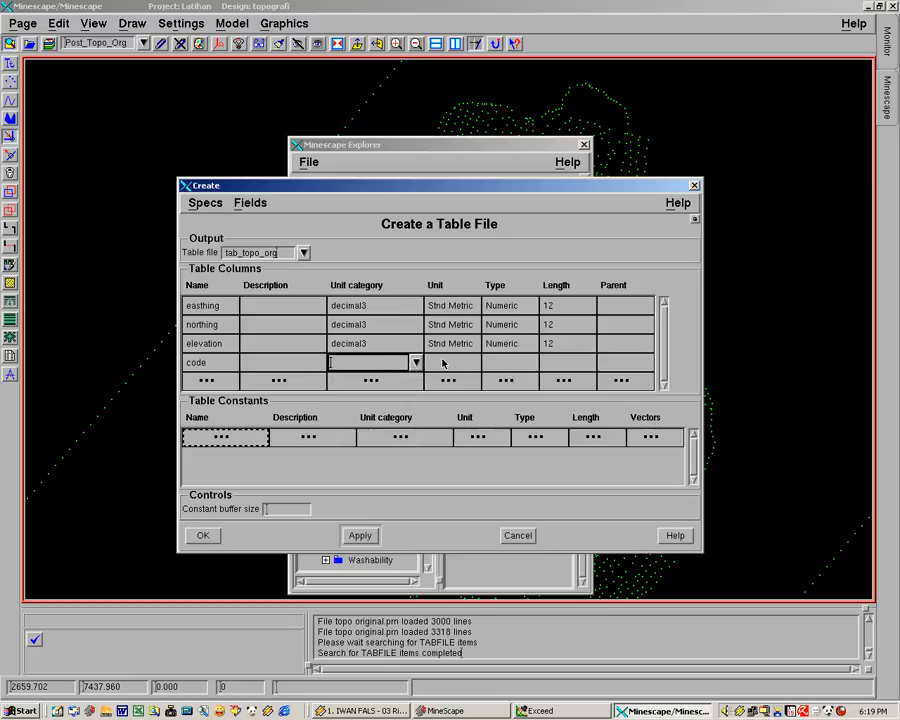
left_click(467, 363)
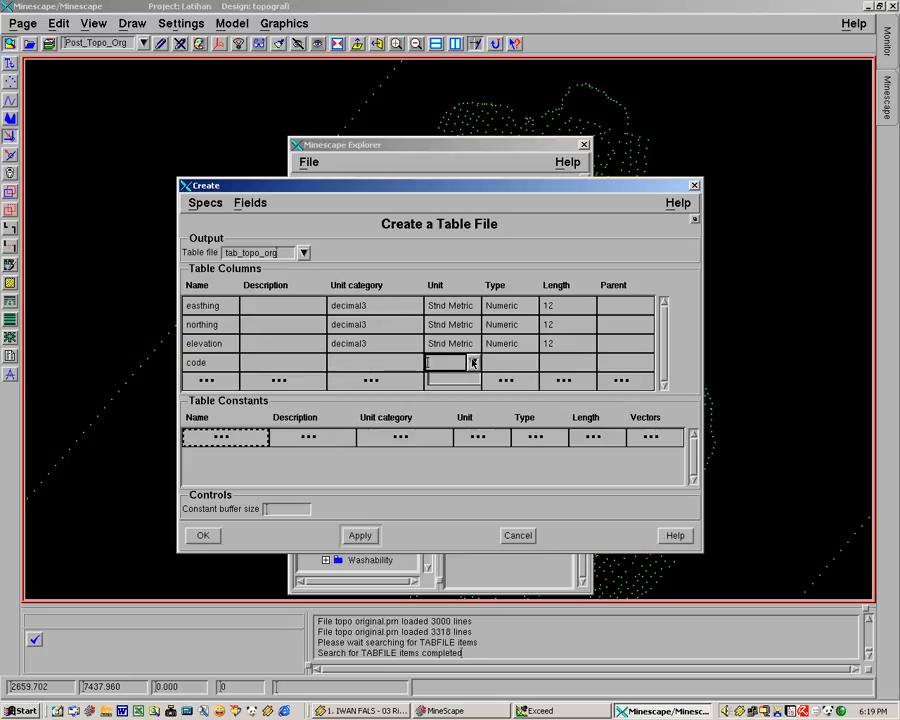
Give the code column the type Character and length 8, and create the tab_topo_org table file
left_click(515, 363)
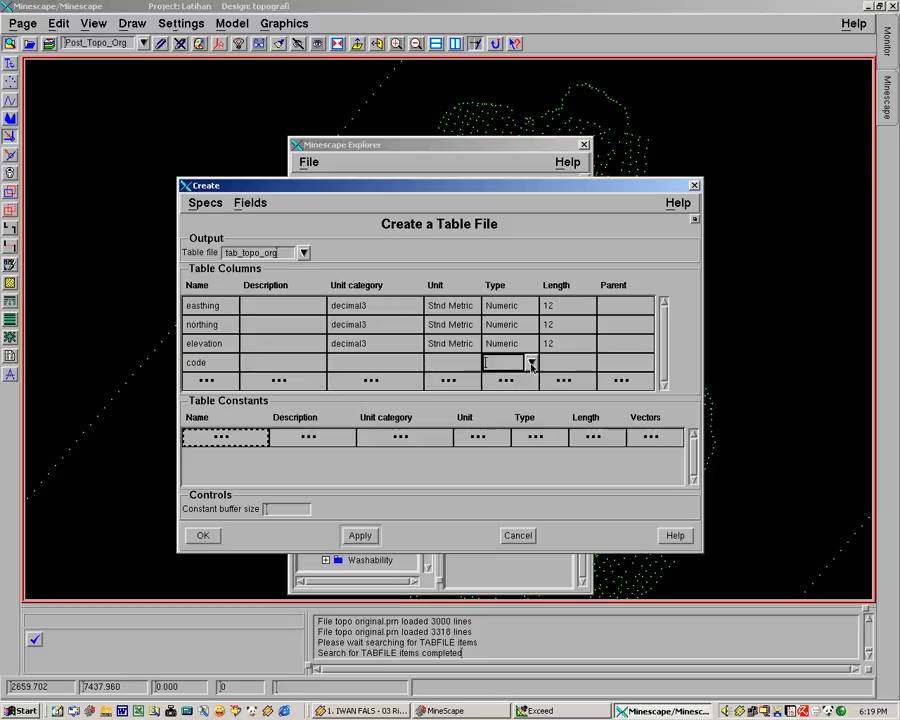
left_click(530, 363)
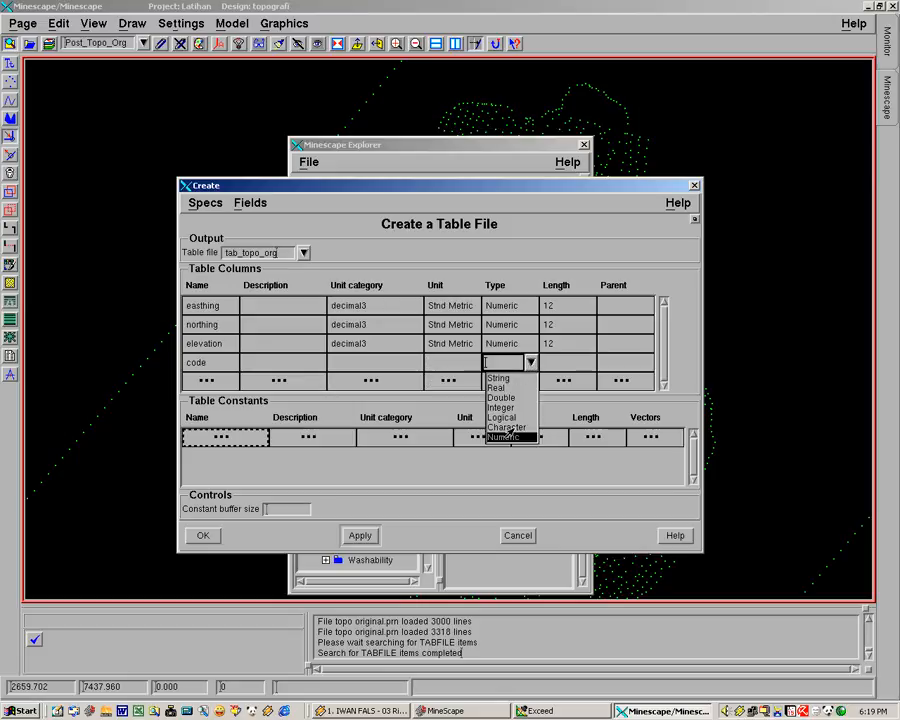
left_click(507, 426)
left_click(559, 362)
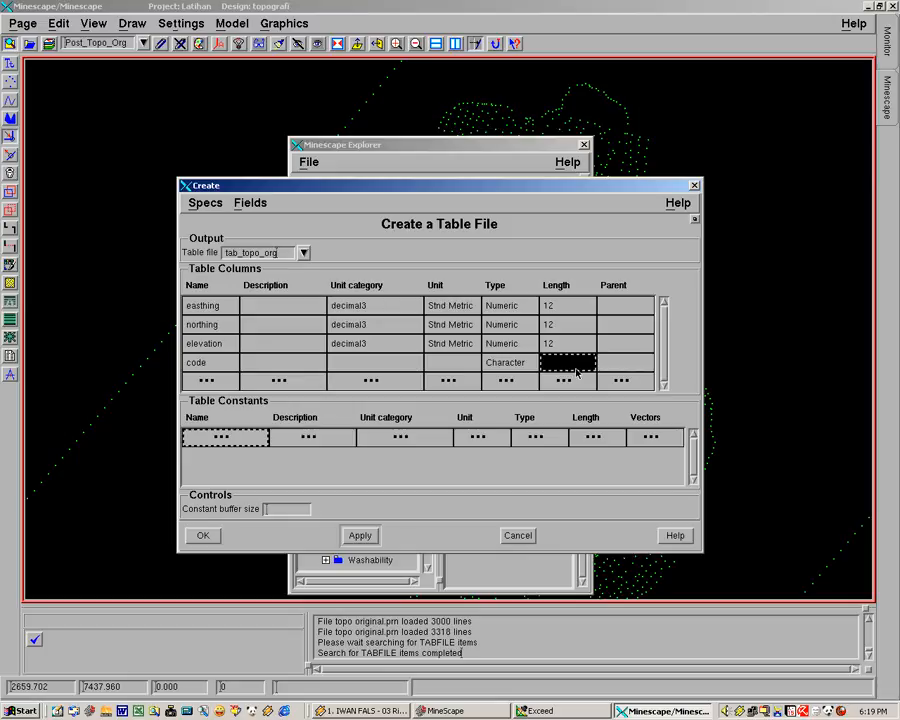
type("8")
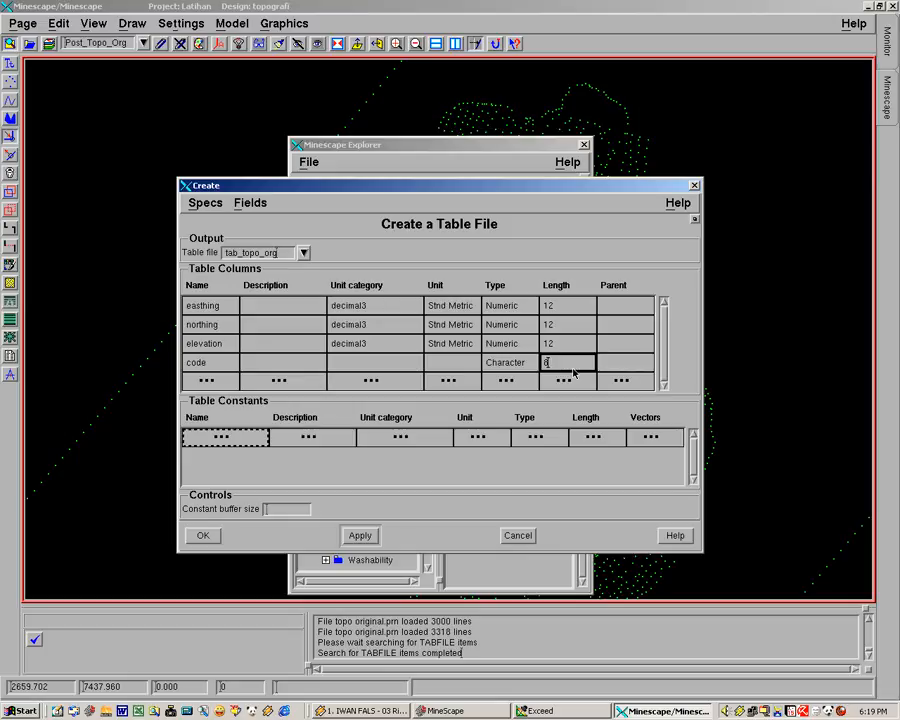
left_click(637, 367)
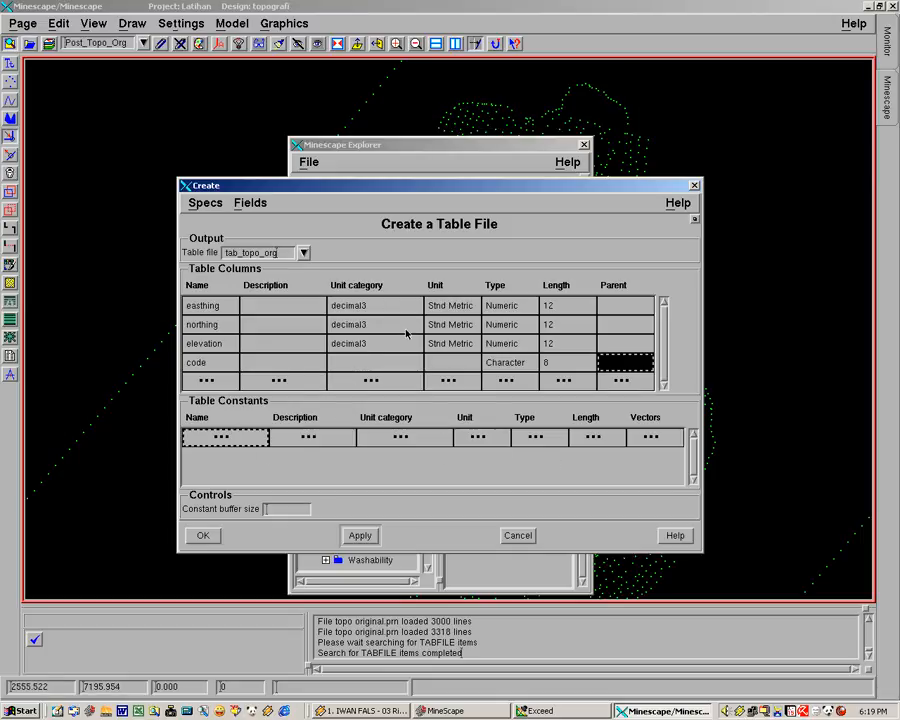
left_click(203, 535)
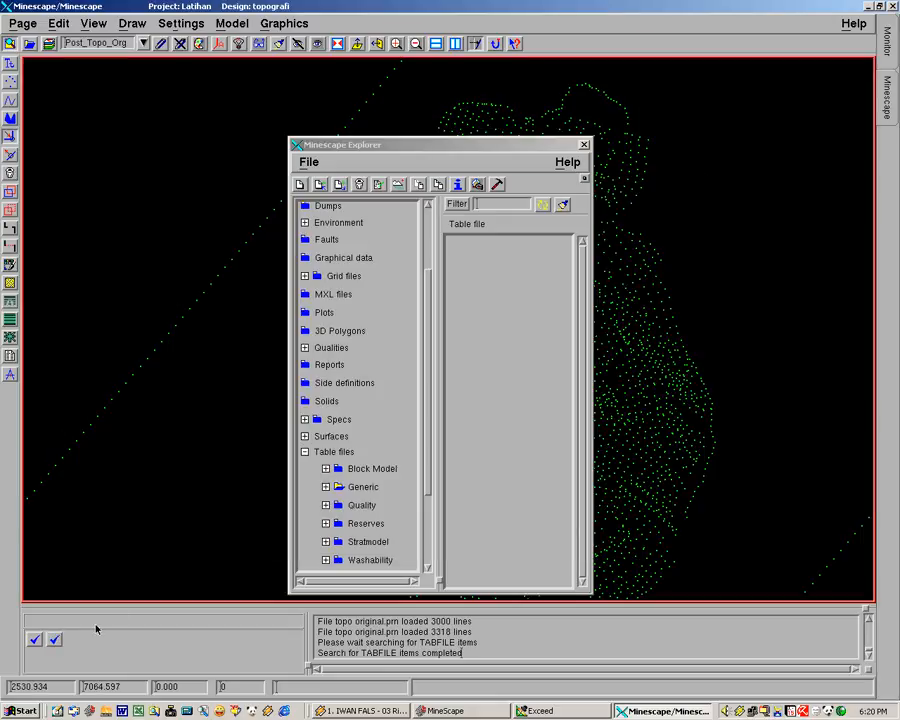
Check the list of Generic table files in the Minescape Explorer for the new table, and close the Explorer
left_click_drag(398, 145, 386, 101)
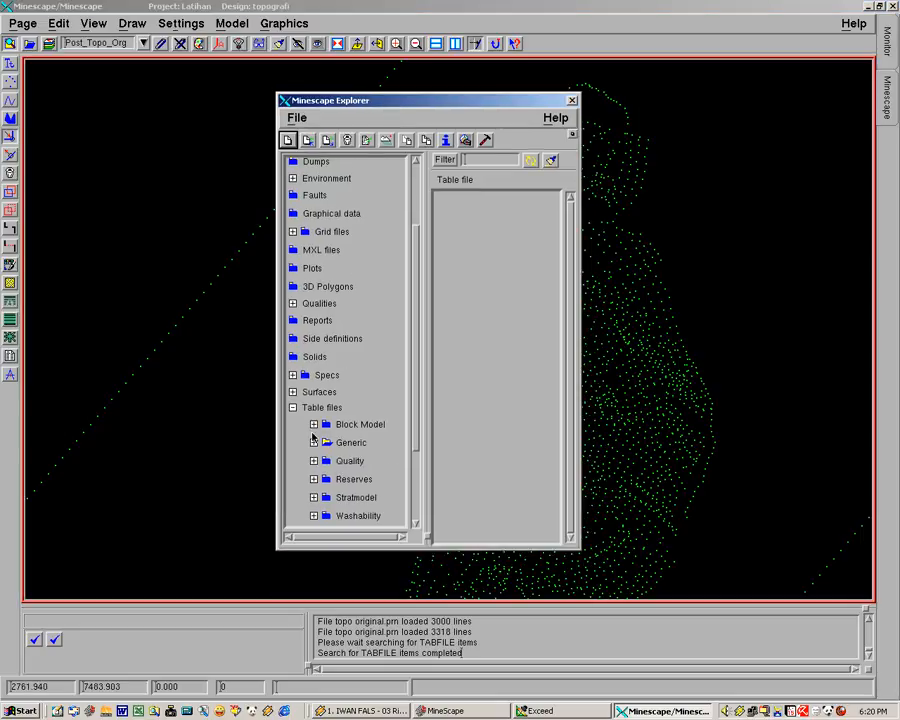
left_click(293, 408)
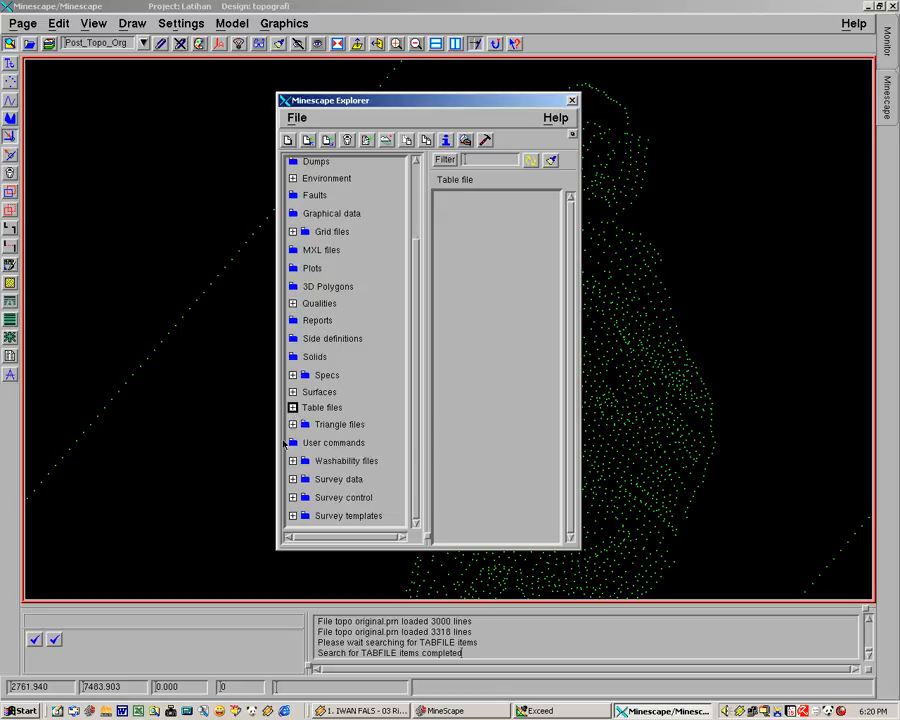
left_click(293, 408)
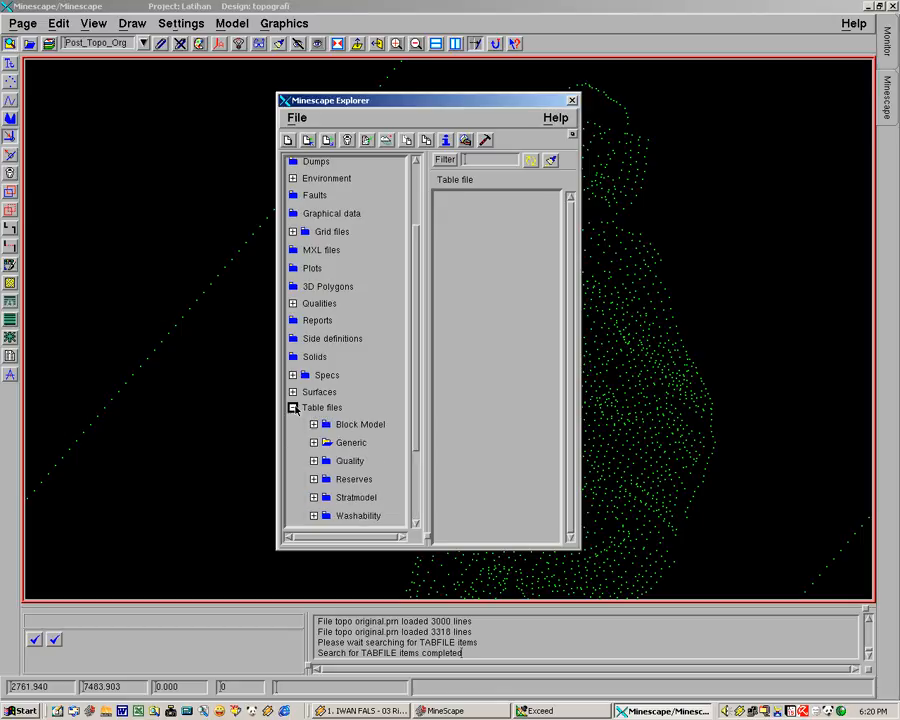
left_click(326, 443)
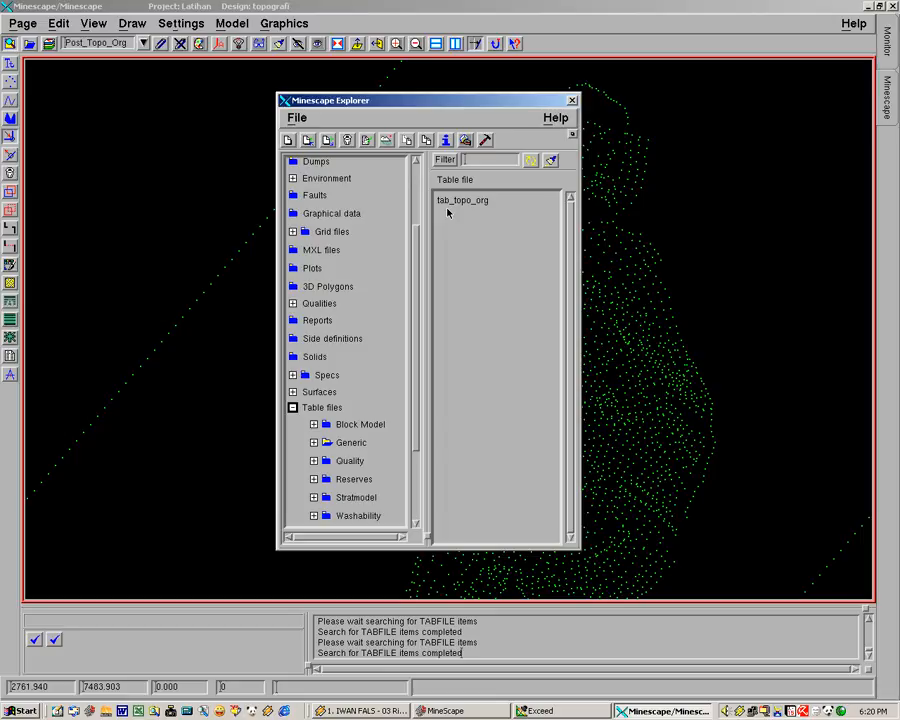
left_click(572, 101)
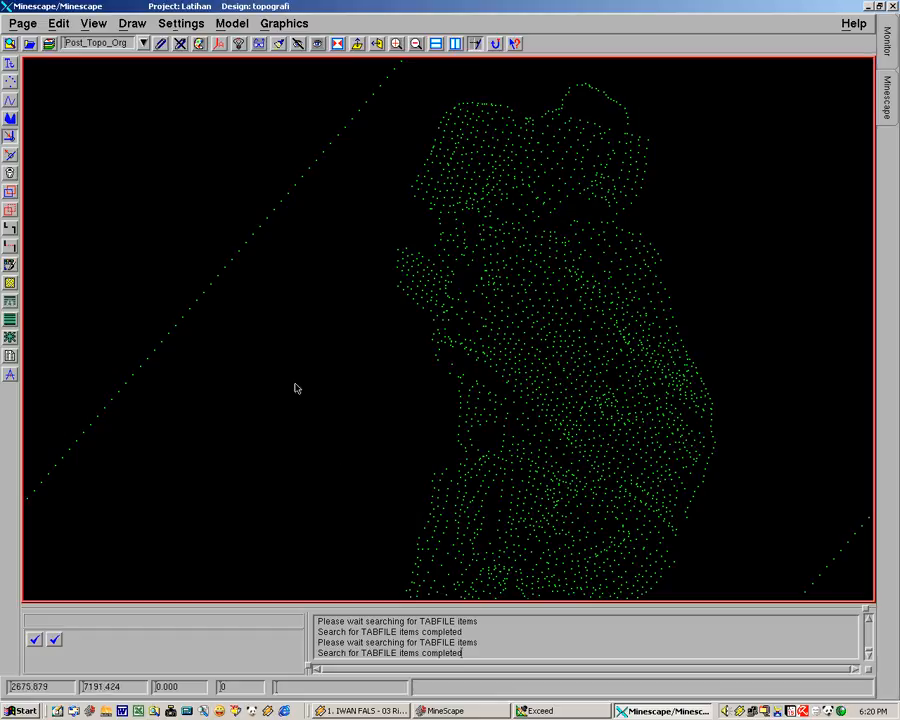
Open the import form for the Generic table file tab_topo_org from the Minescape Explorer
middle_click_drag(333, 307, 378, 247)
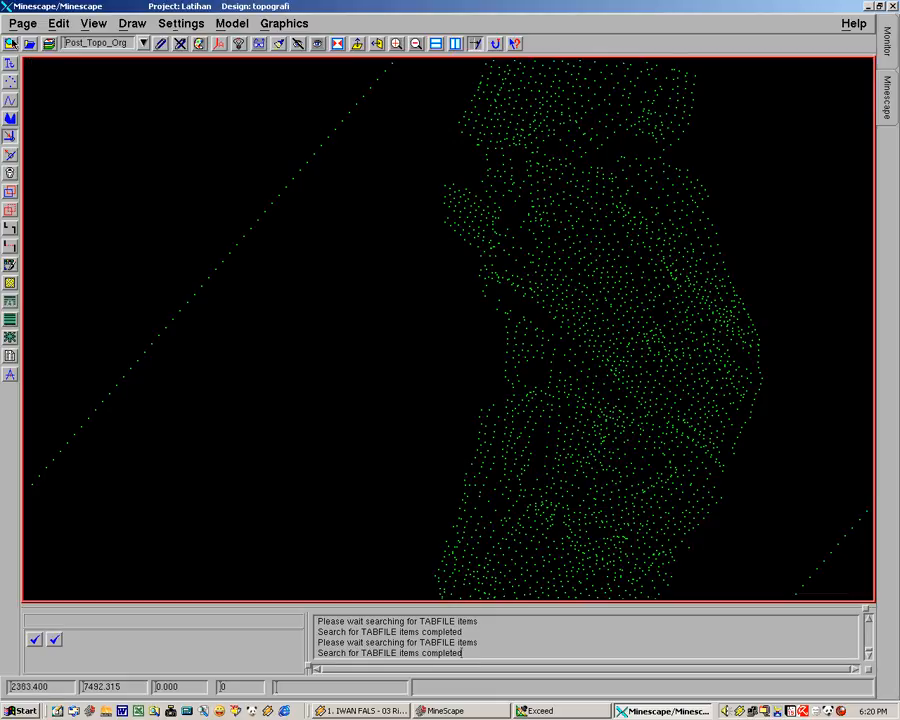
left_click(10, 43)
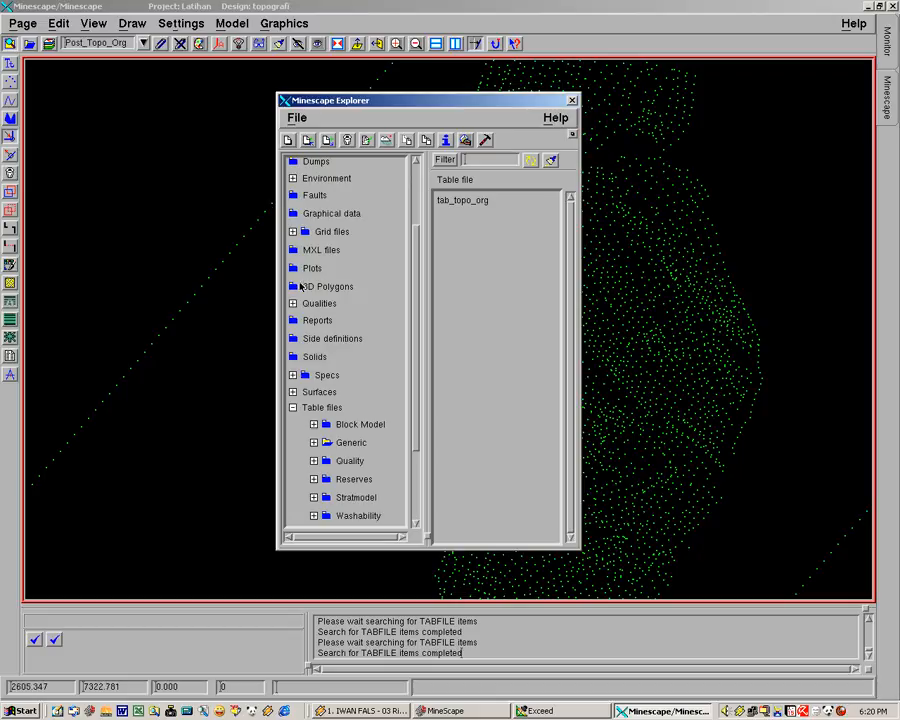
left_click(328, 446)
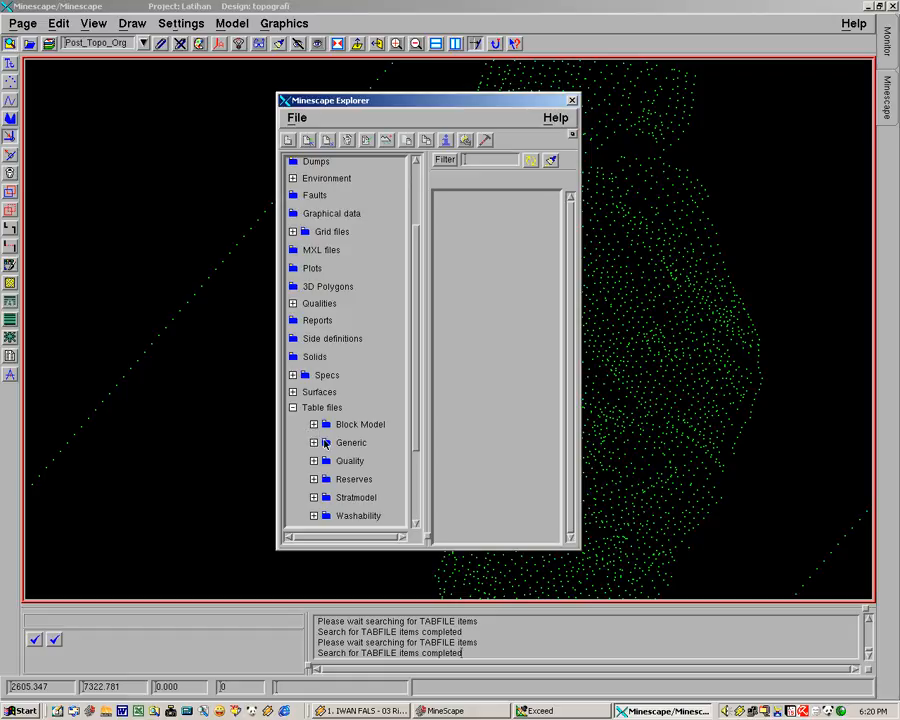
left_click(326, 442)
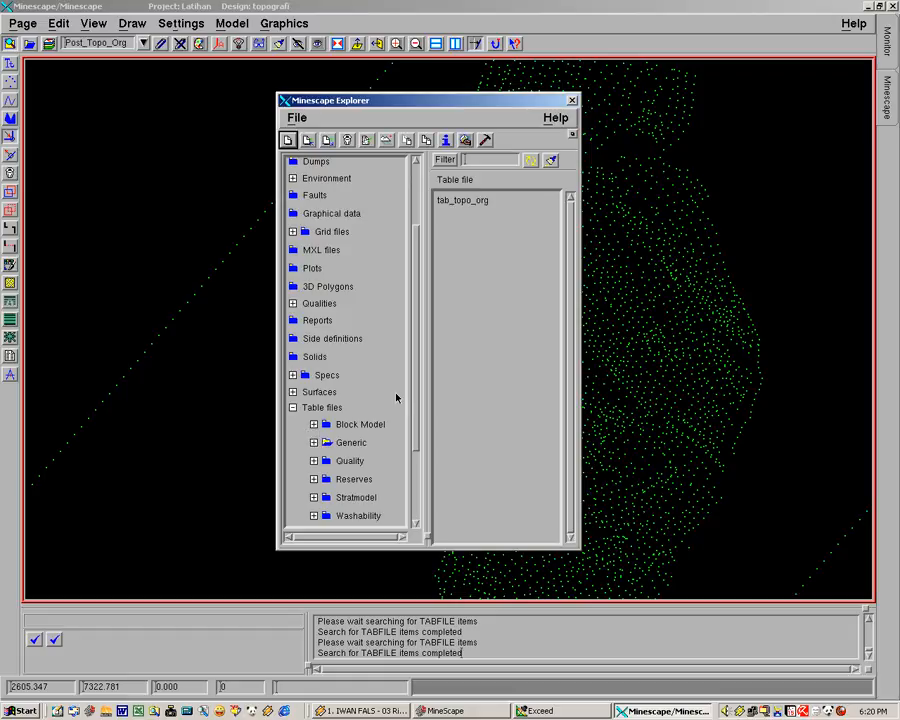
left_click(456, 201)
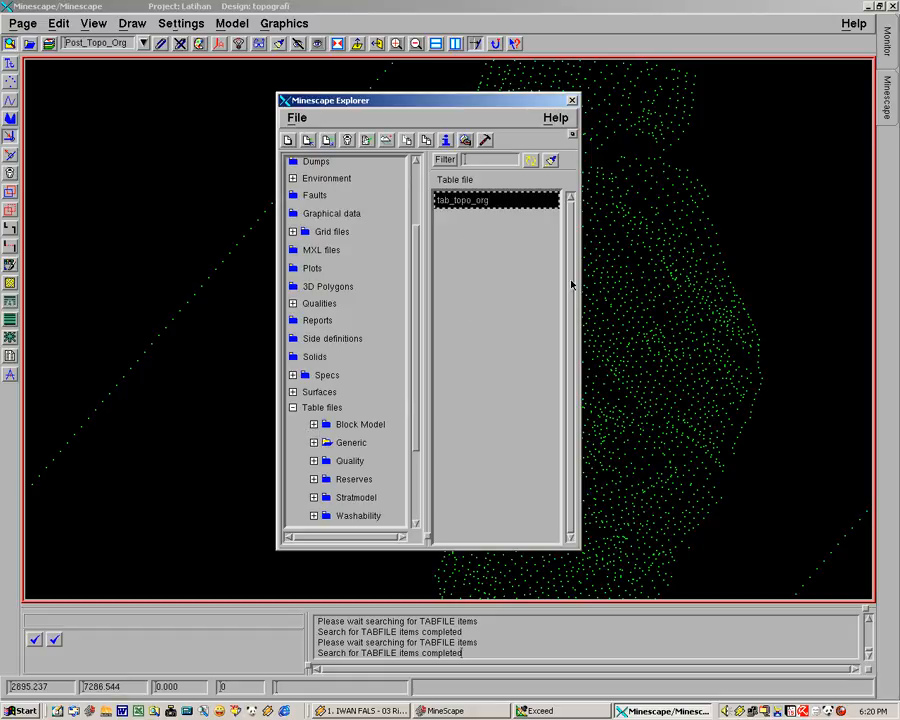
left_click(311, 140)
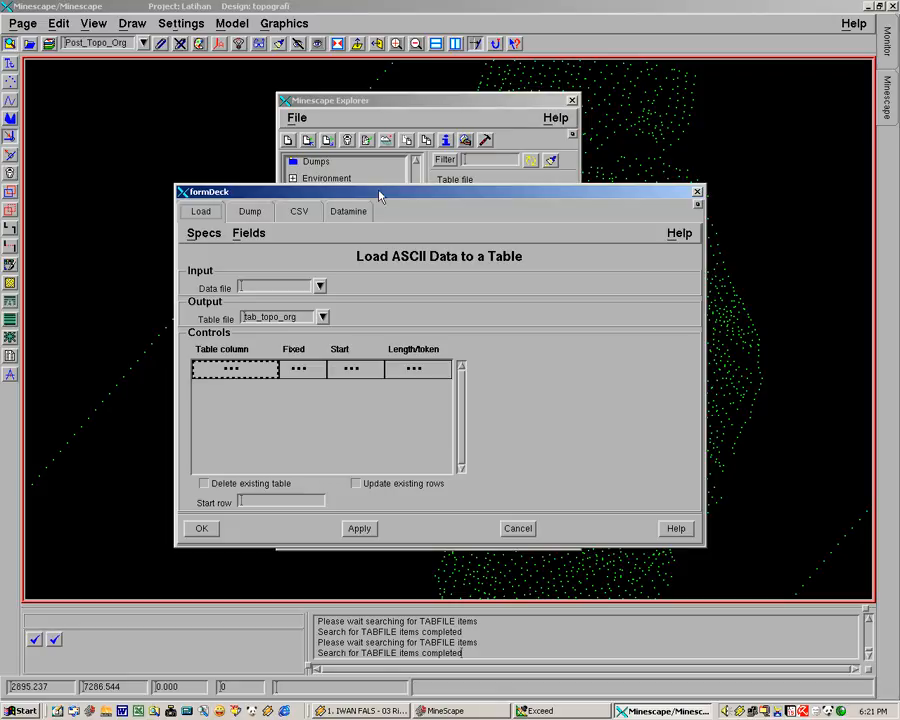
Choose topo original.prn as the input data file for loading into the table
left_click_drag(380, 196, 380, 159)
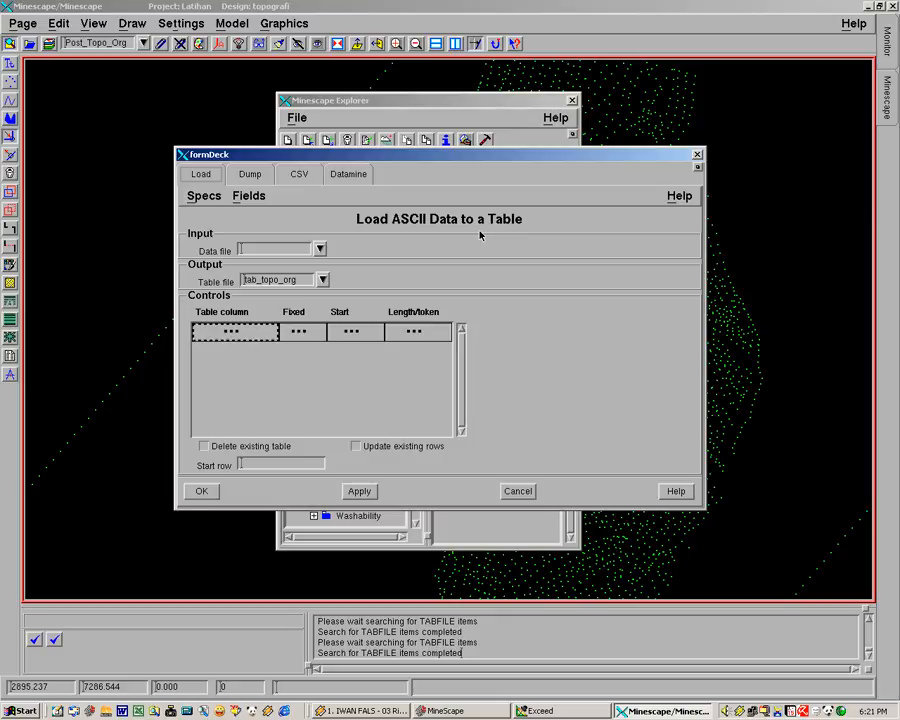
left_click(321, 251)
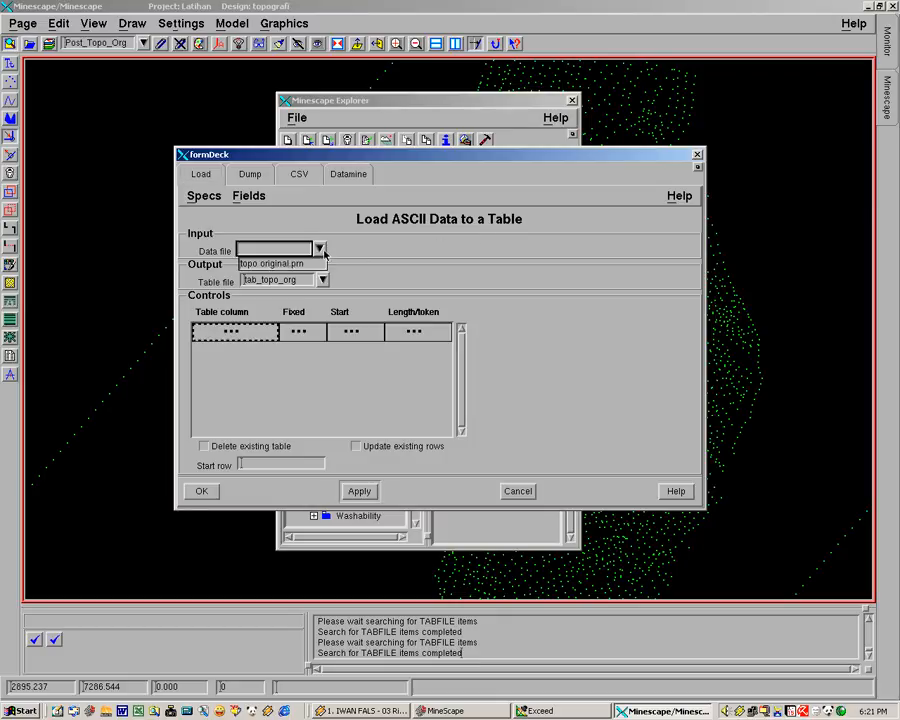
left_click(259, 264)
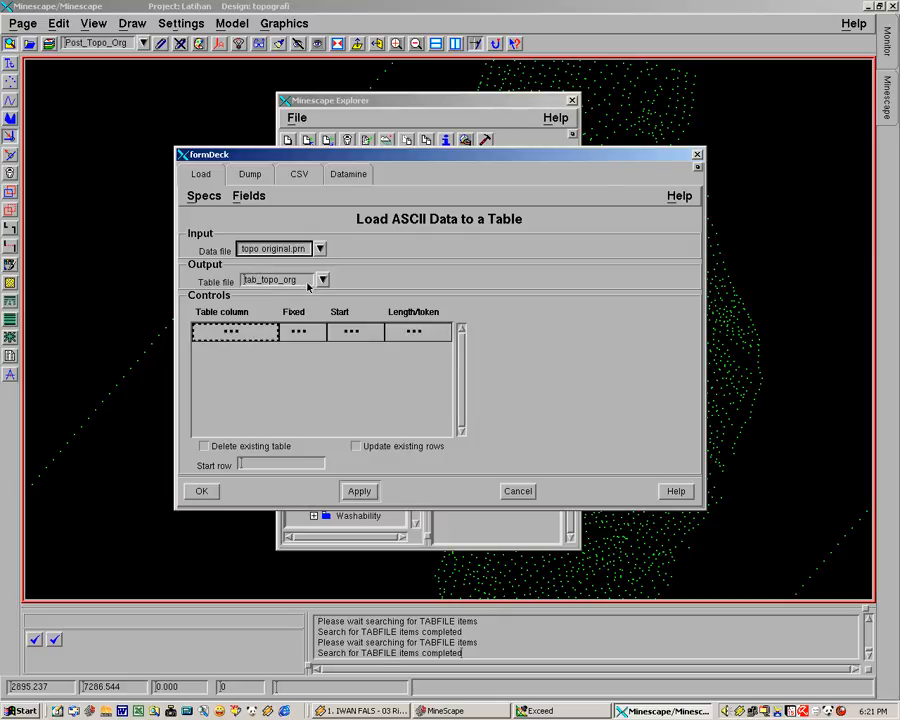
Map the EASTHING table column in the load controls with Fixed No, start 1 and length/token 1
left_click(268, 336)
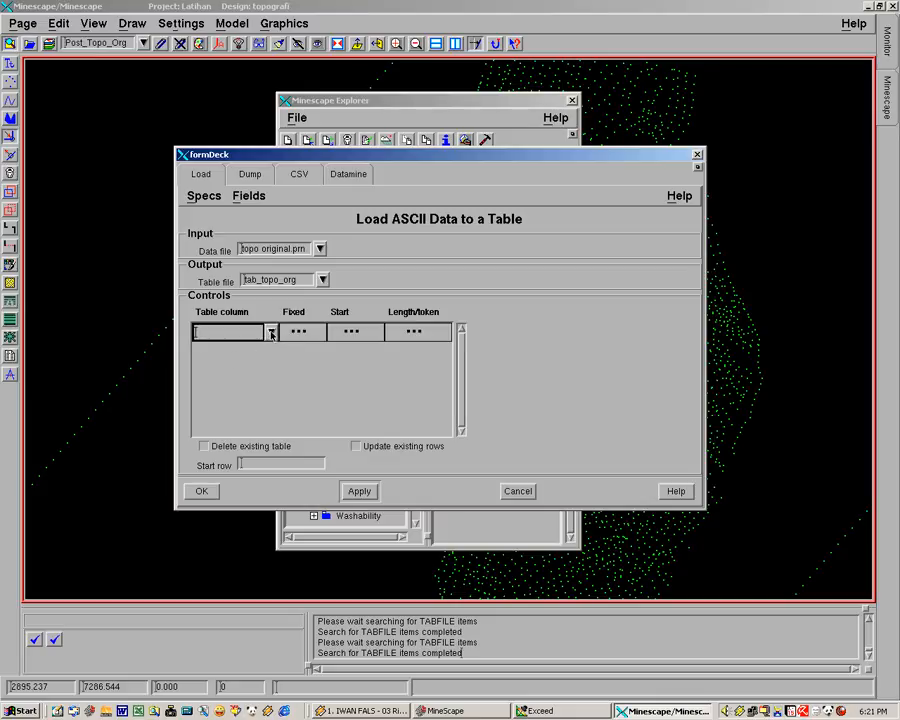
left_click(271, 333)
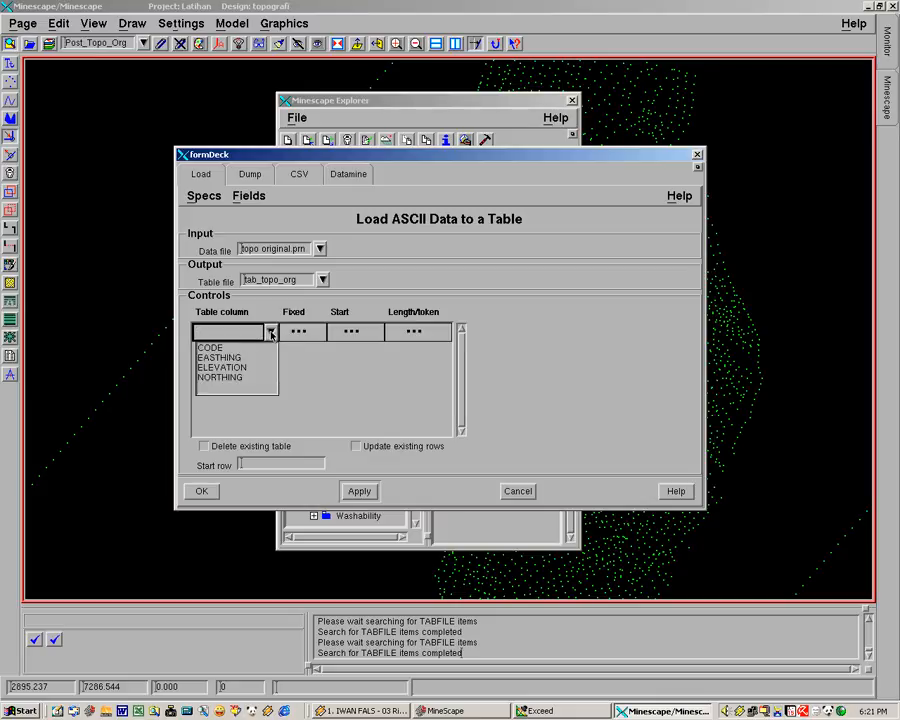
left_click(205, 357)
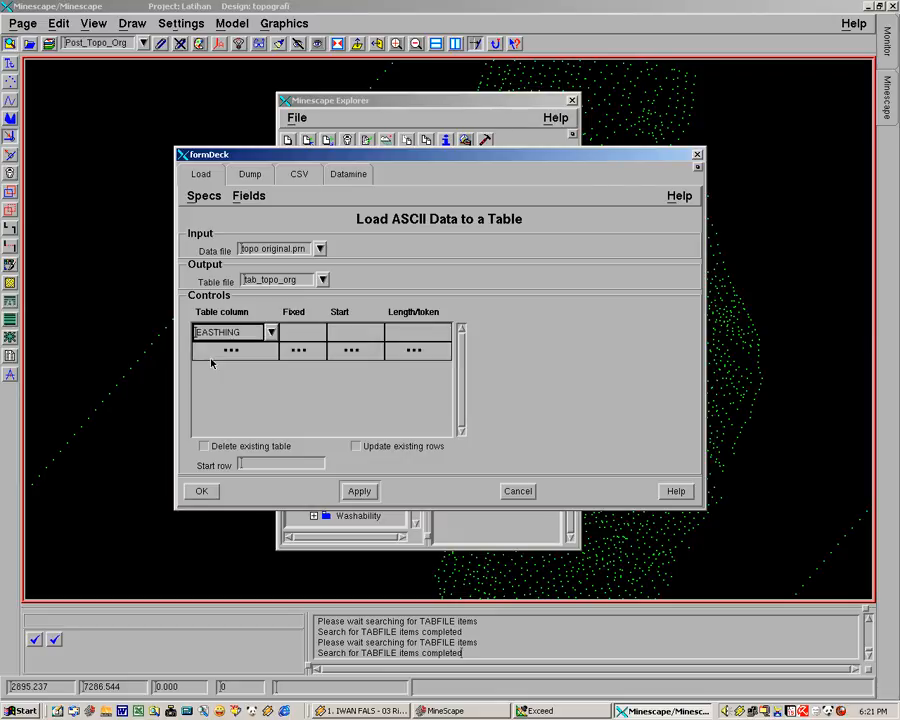
left_click(302, 340)
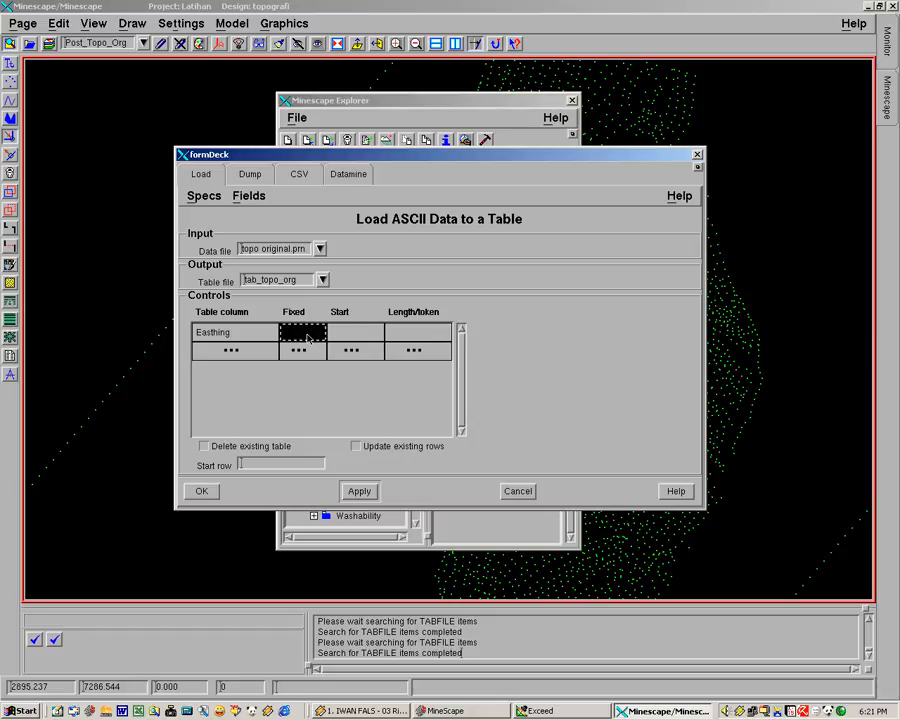
left_click(318, 338)
left_click(318, 336)
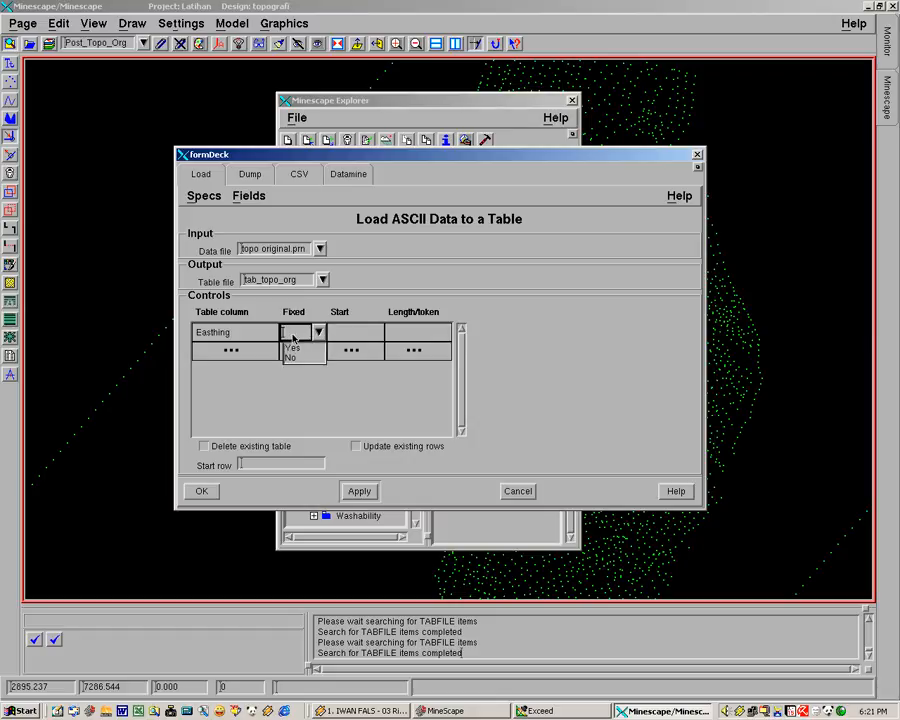
left_click(291, 357)
left_click(365, 337)
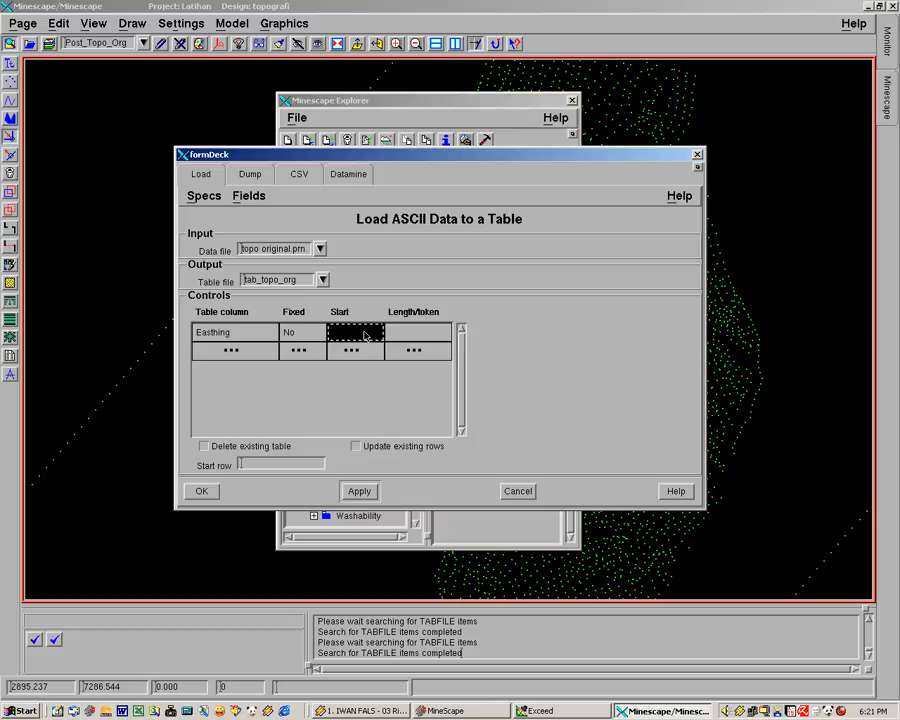
type("1")
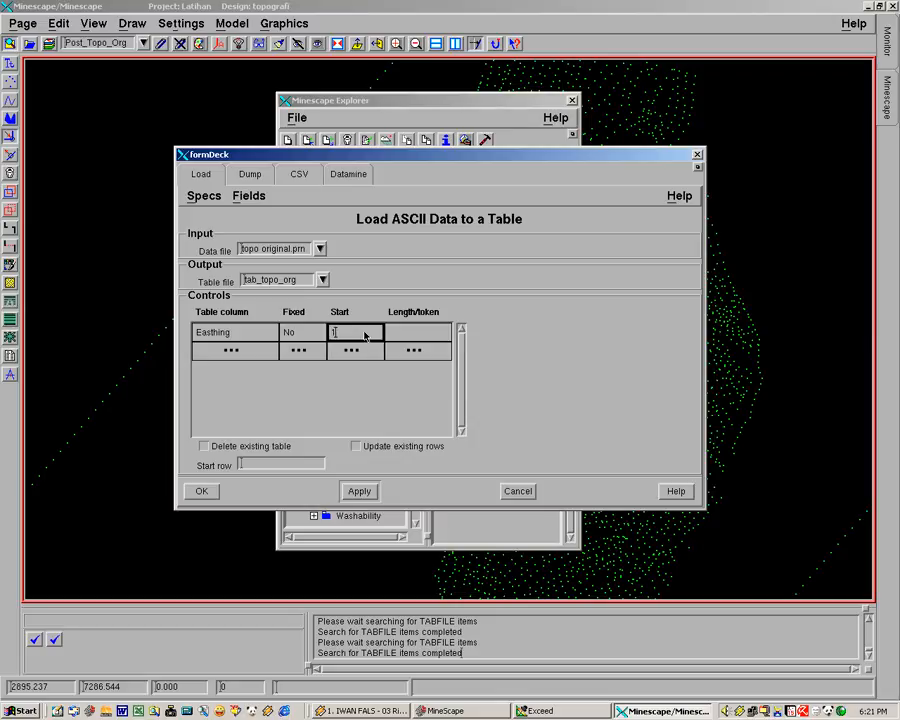
left_click(436, 337)
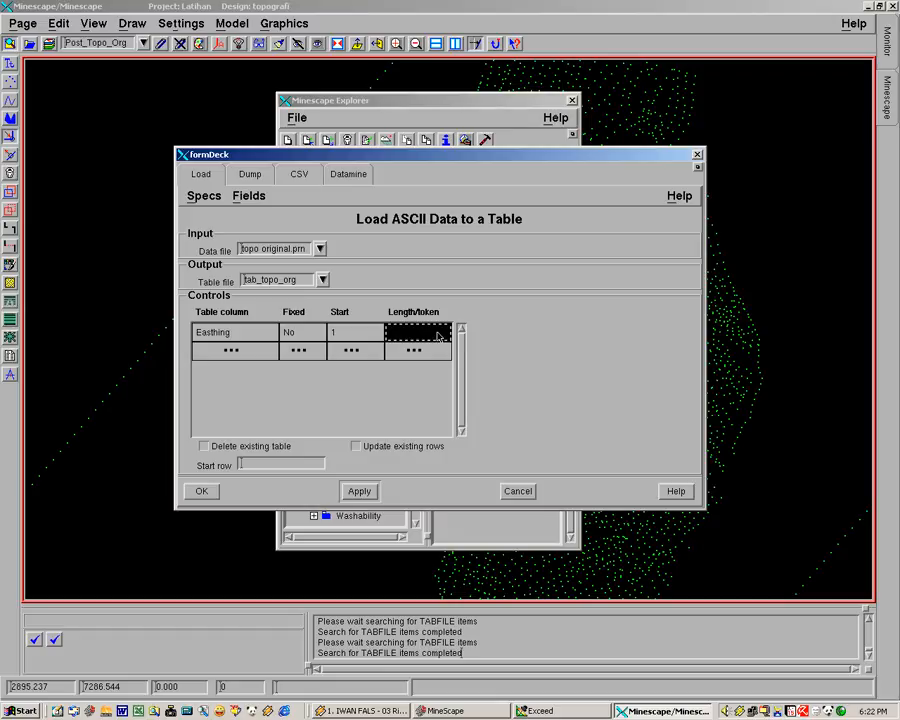
type("1")
left_click(309, 352)
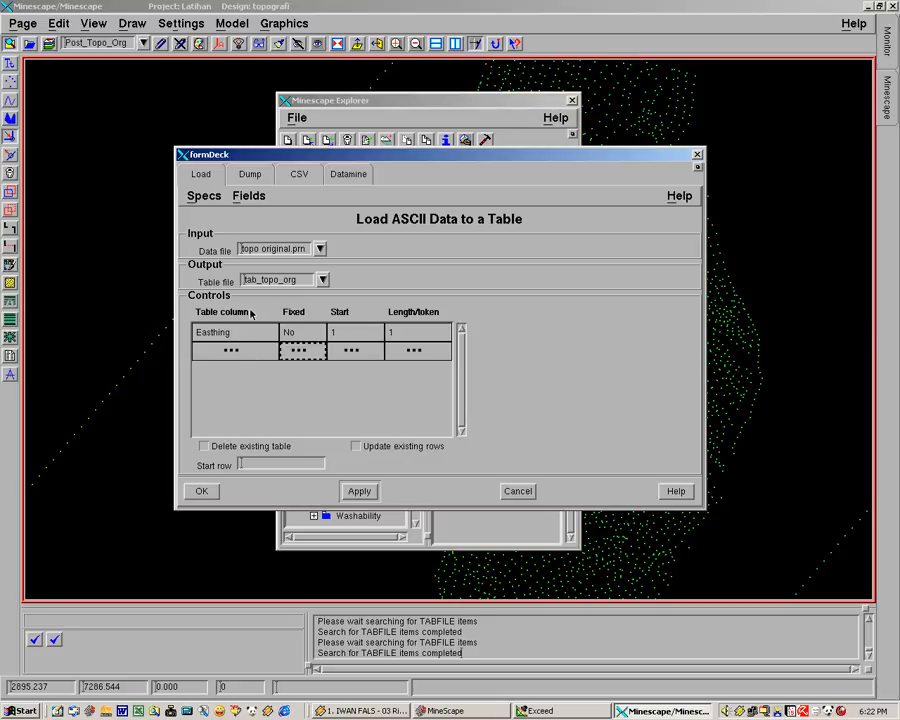
Add the NORTHING table column to the load controls with Fixed No, start 1 and length/token 2
left_click(261, 354)
left_click(270, 351)
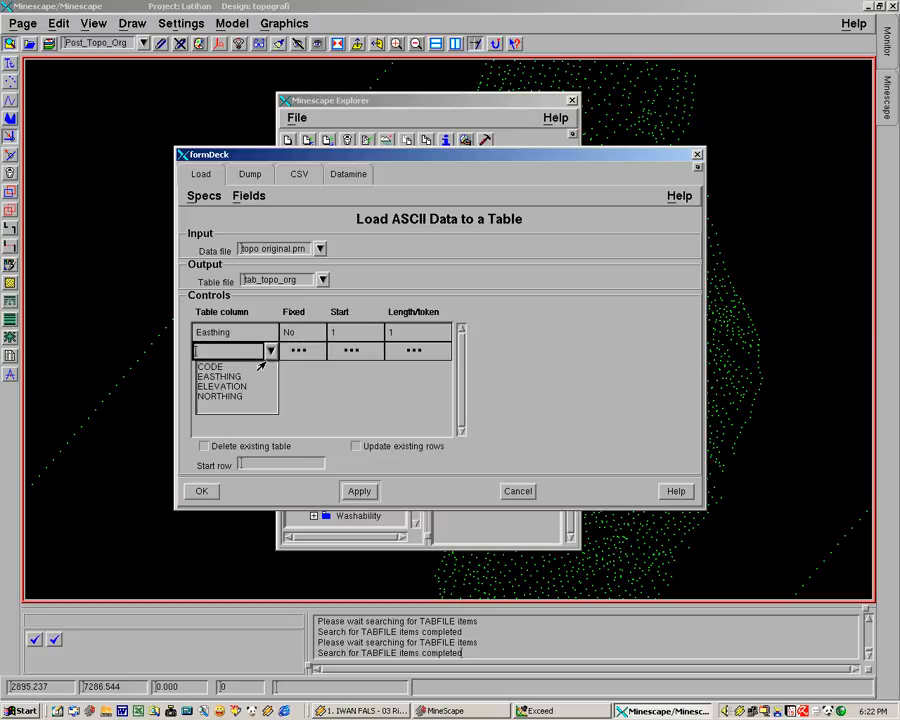
left_click(221, 396)
left_click(310, 351)
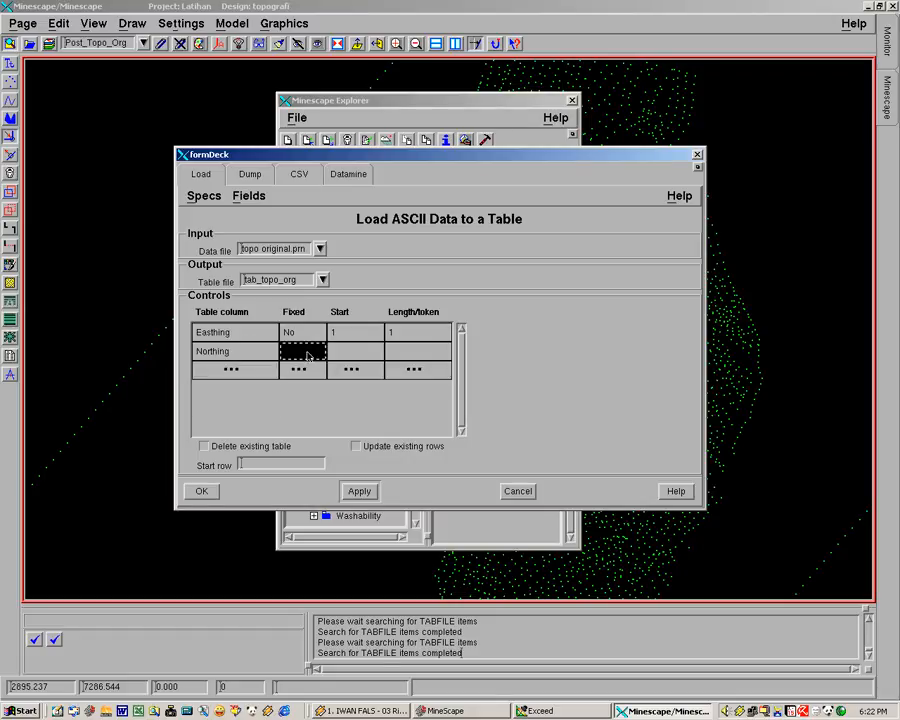
left_click(320, 352)
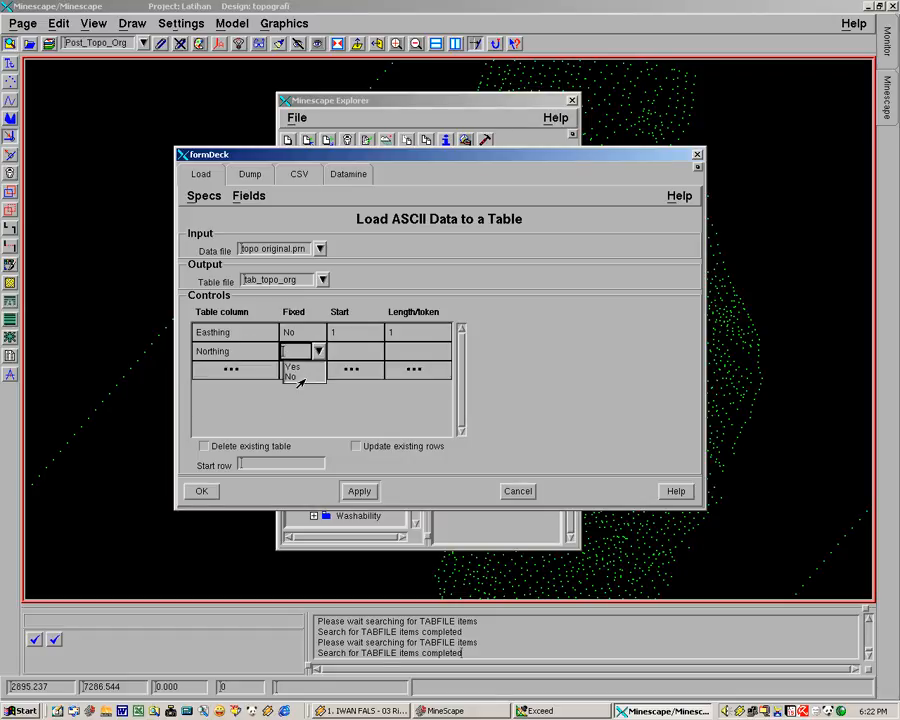
left_click(292, 375)
left_click(357, 351)
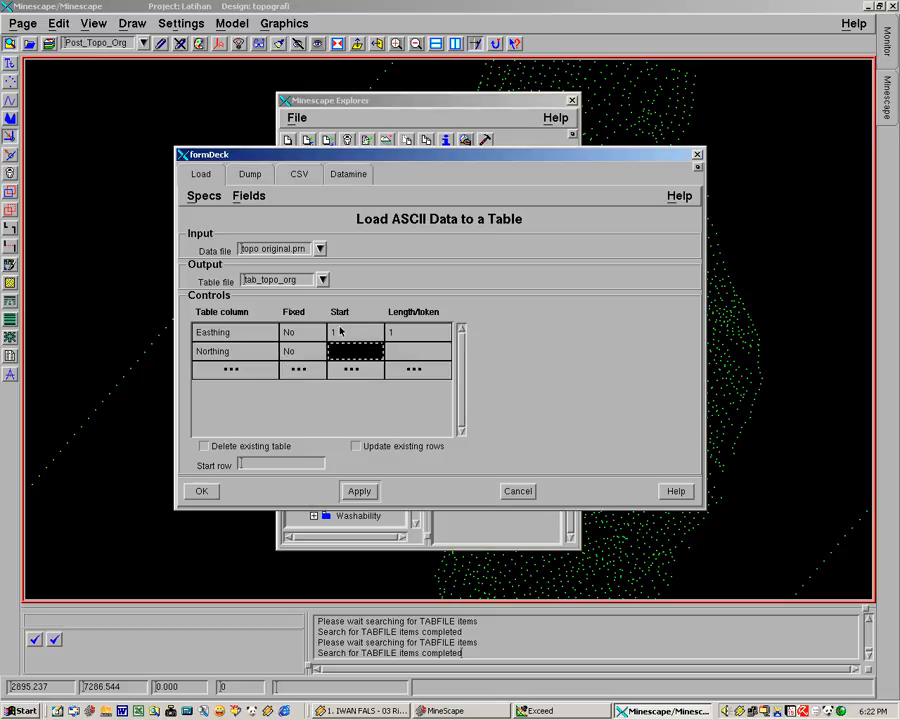
type("1")
left_click(419, 353)
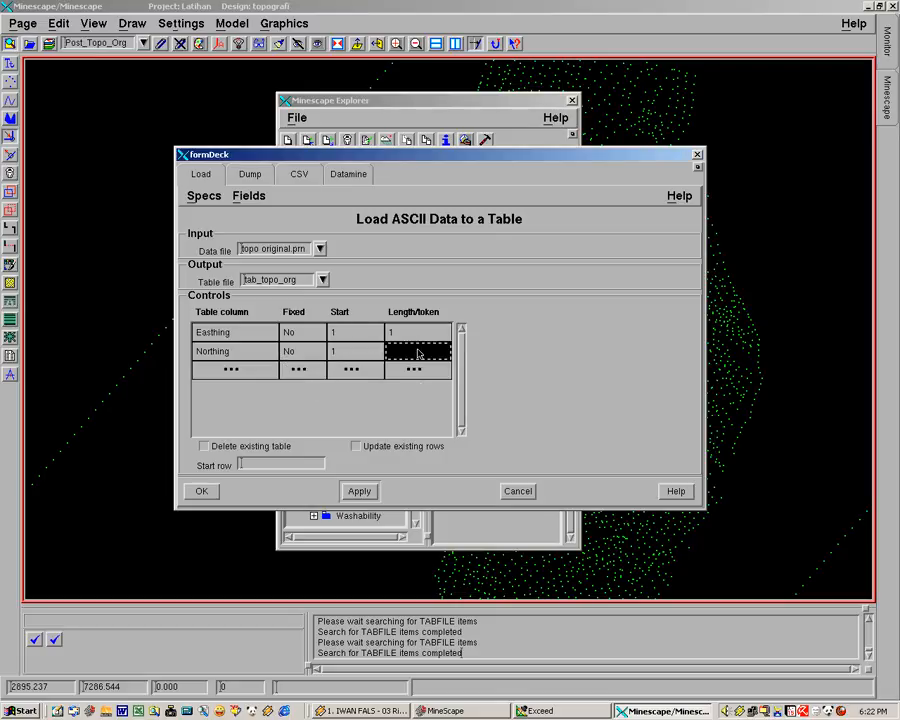
type("2")
left_click(303, 369)
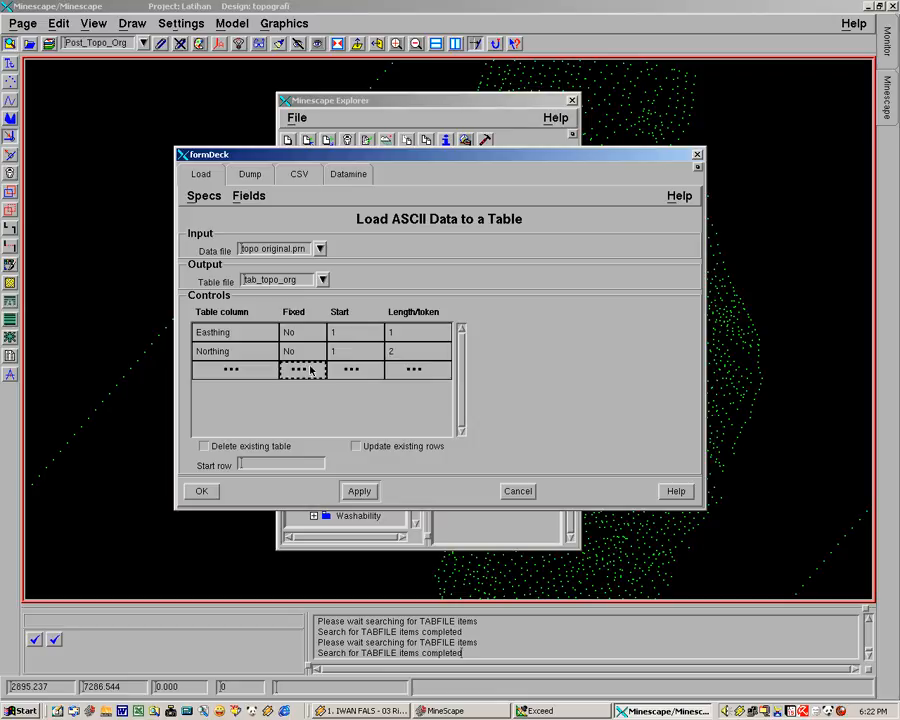
Add the ELEVATION table column to the load controls with Fixed No, start 1 and length/token 3
left_click(257, 370)
left_click(269, 369)
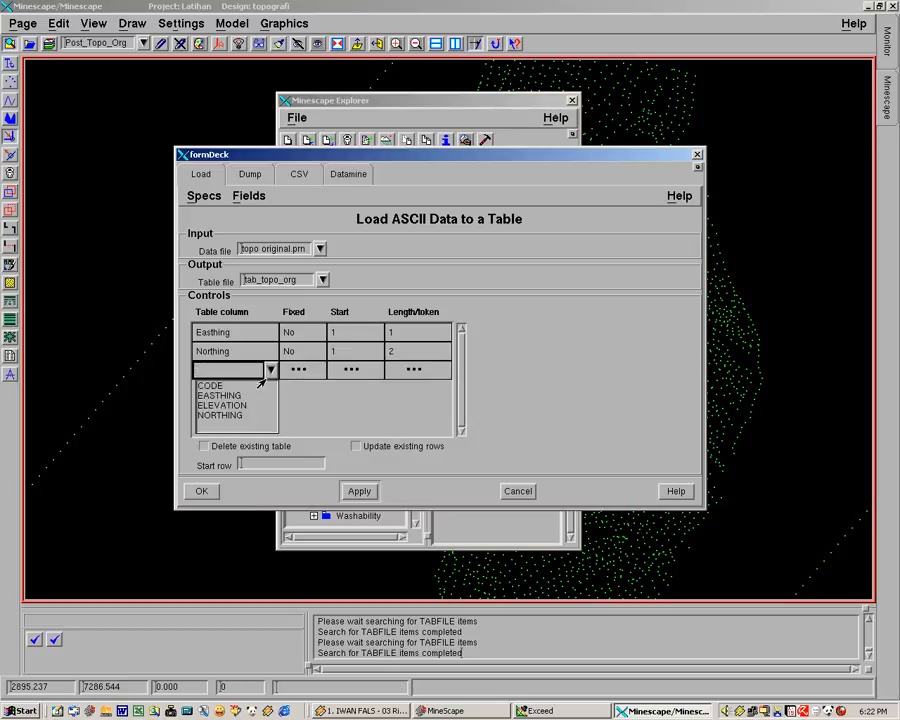
left_click(241, 406)
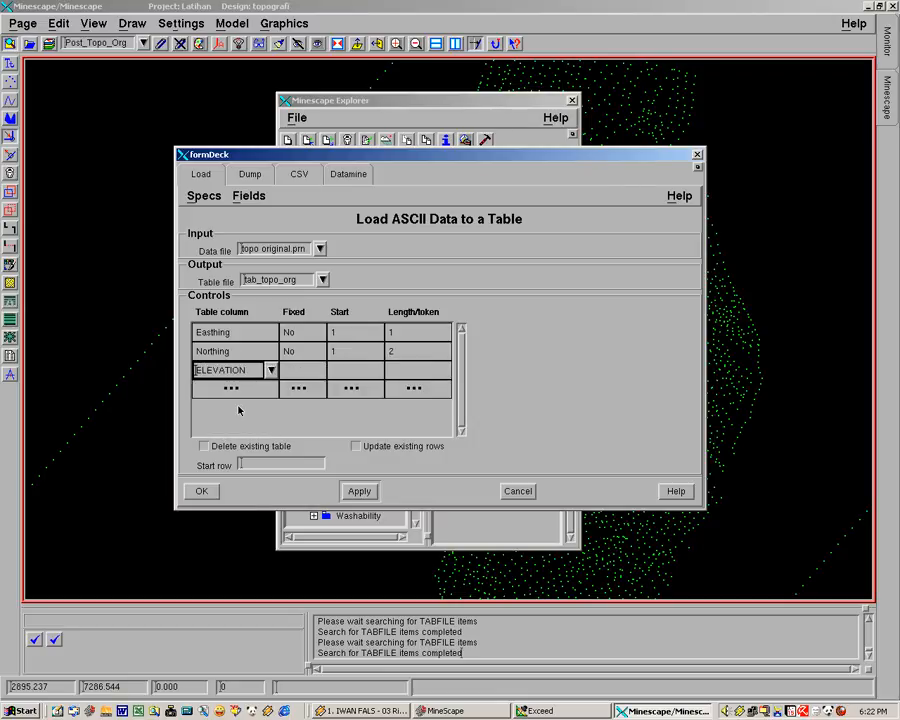
left_click(310, 372)
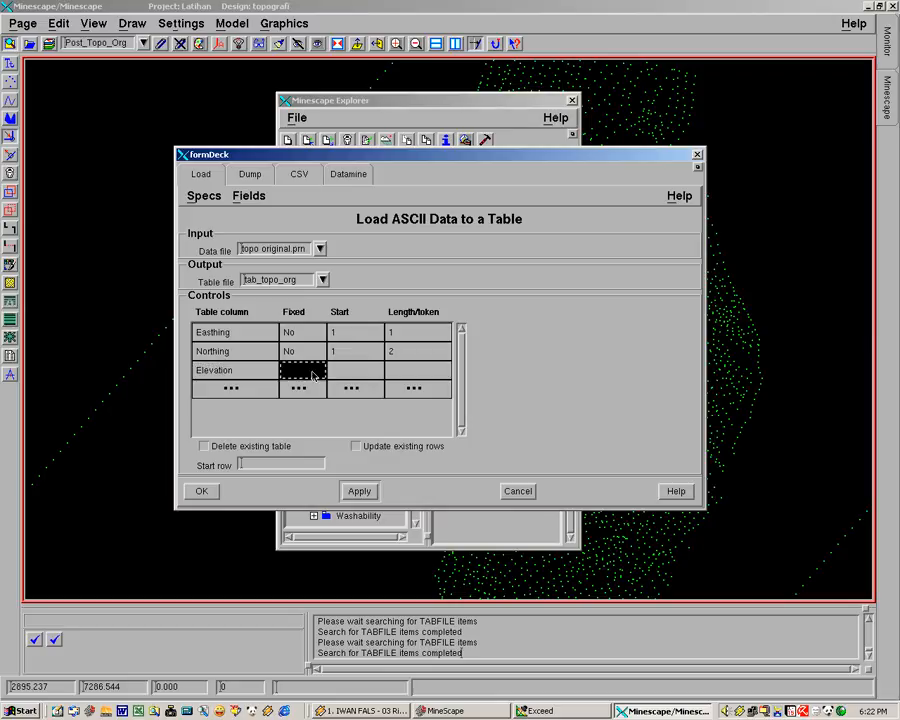
left_click(312, 371)
left_click(317, 369)
left_click(303, 393)
left_click(351, 371)
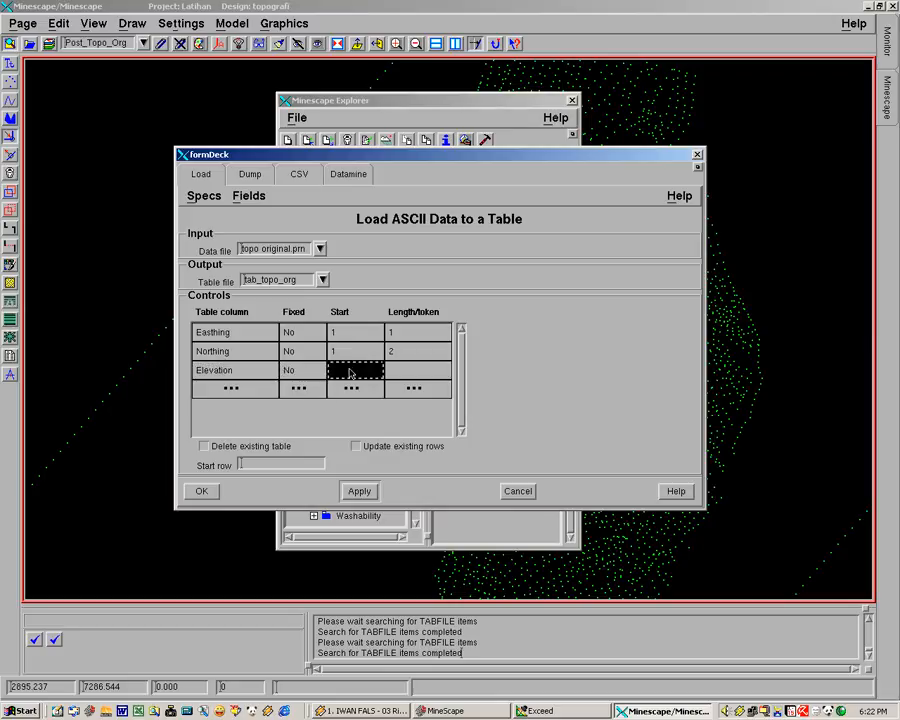
type("1")
left_click(410, 371)
type("3")
left_click(292, 390)
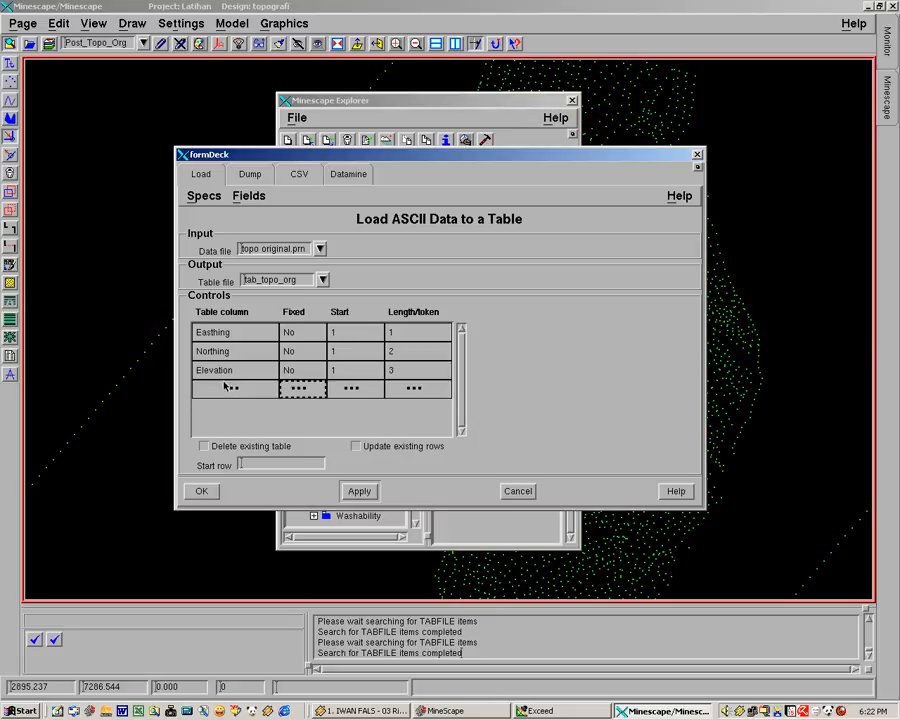
Add the CODE table column to the load controls with Fixed No, start 1 and length/token 4
left_click(221, 388)
left_click(268, 389)
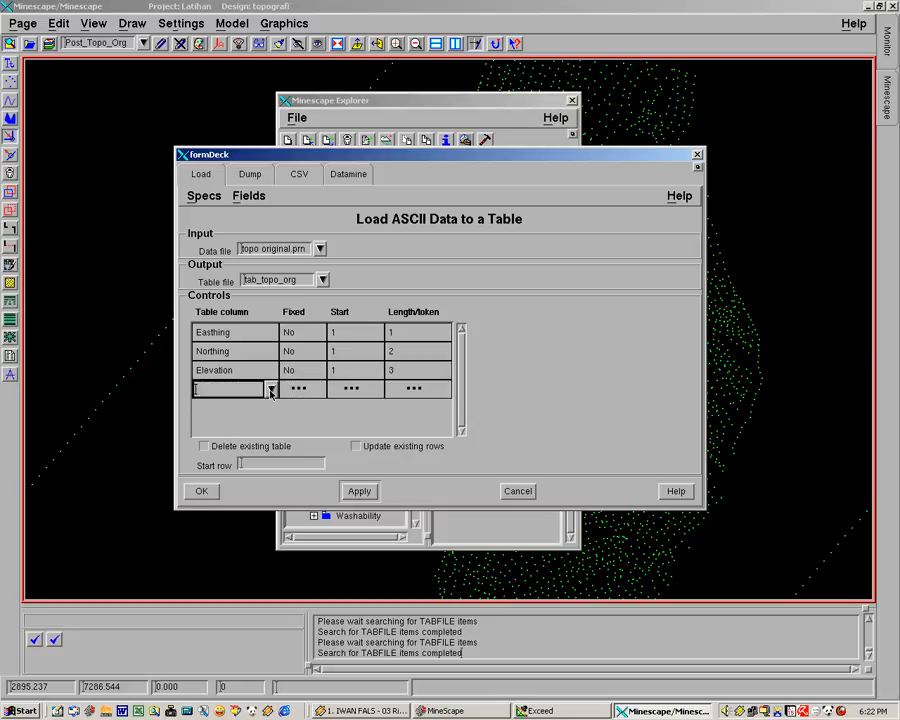
left_click(270, 390)
left_click(205, 404)
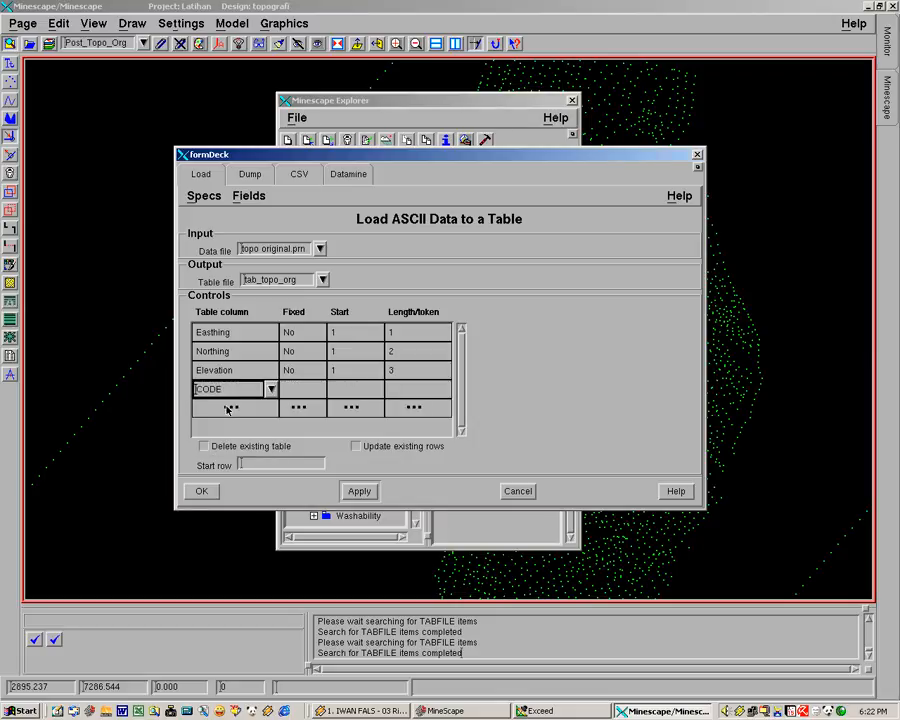
left_click(293, 393)
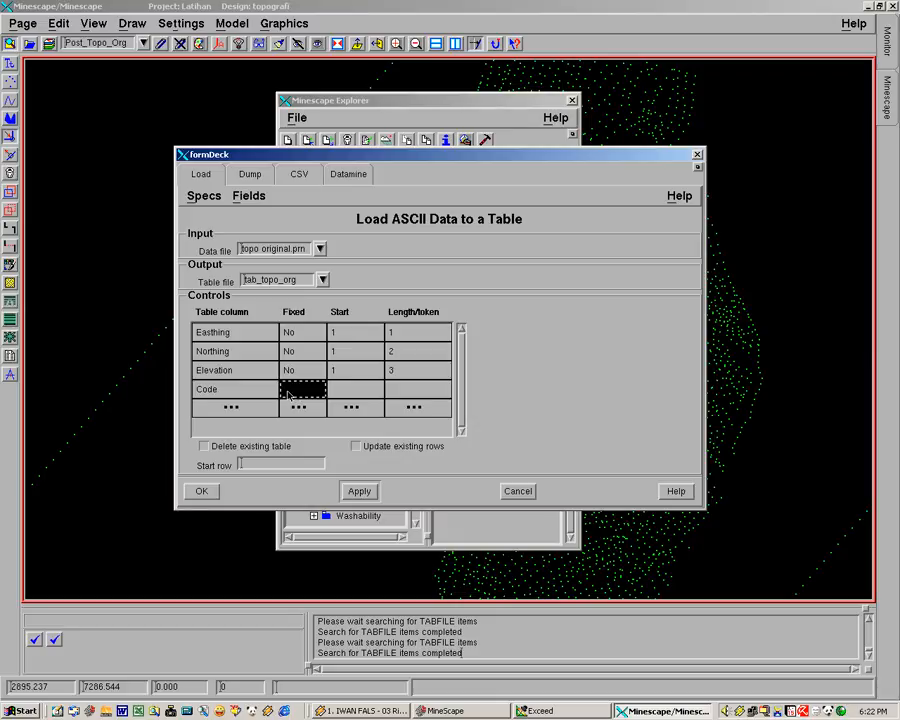
left_click(318, 391)
left_click(319, 390)
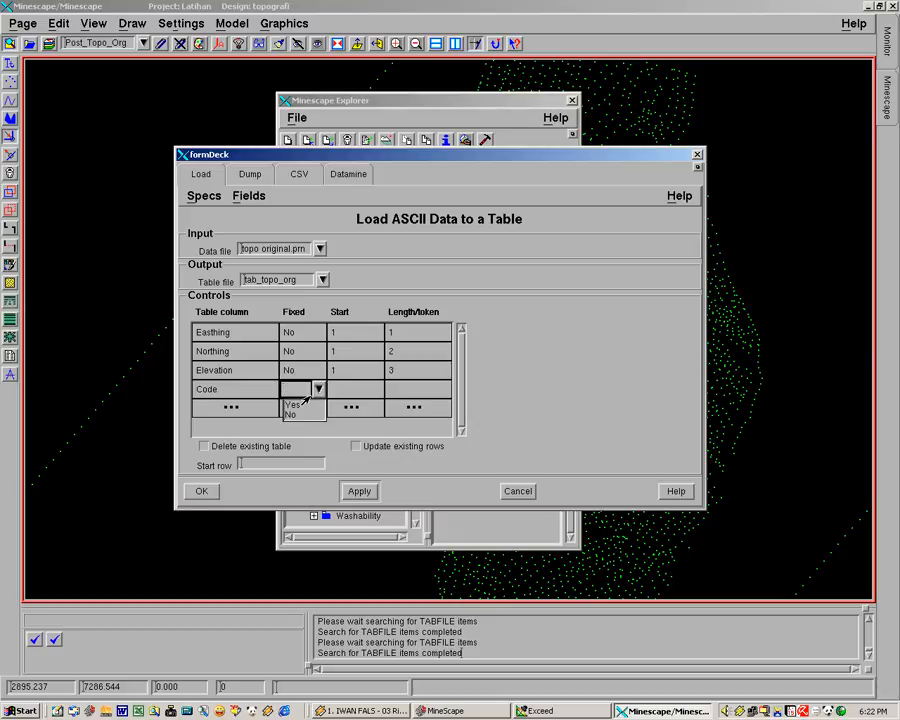
left_click(297, 415)
left_click(352, 388)
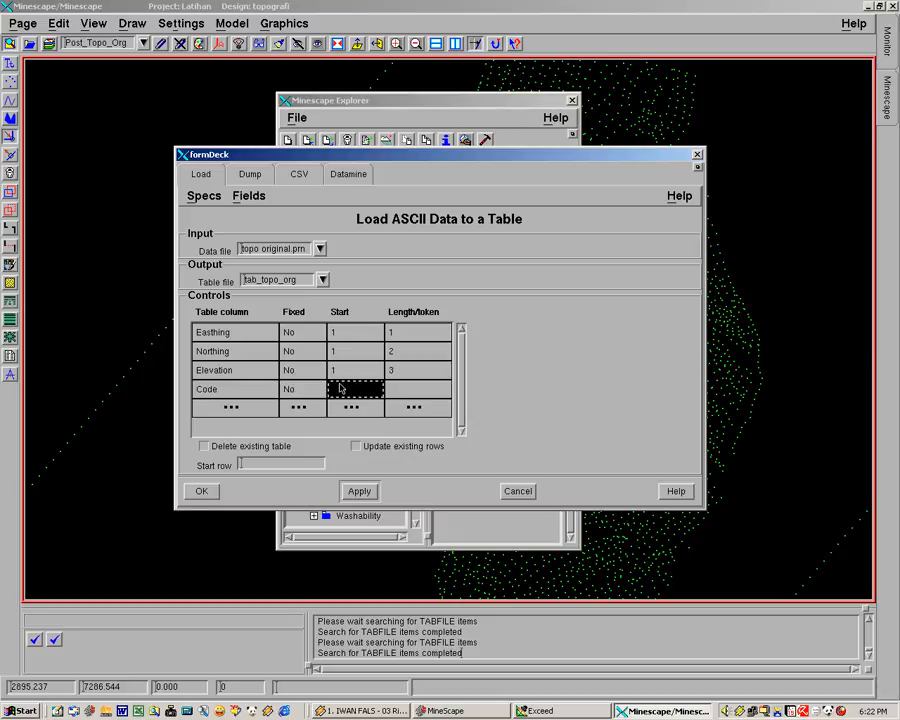
type("1")
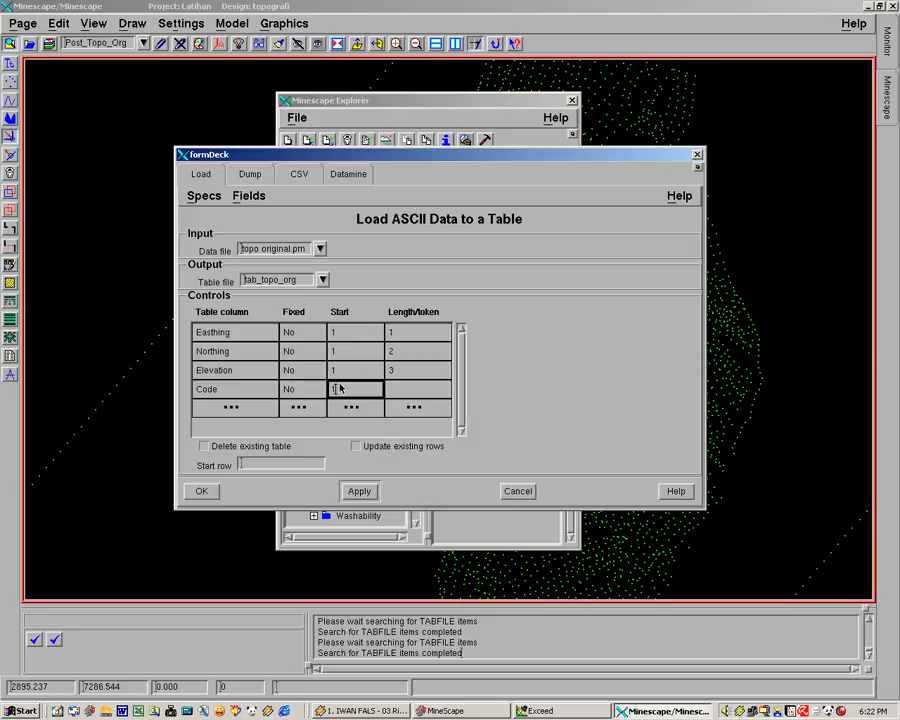
left_click(408, 388)
type("4")
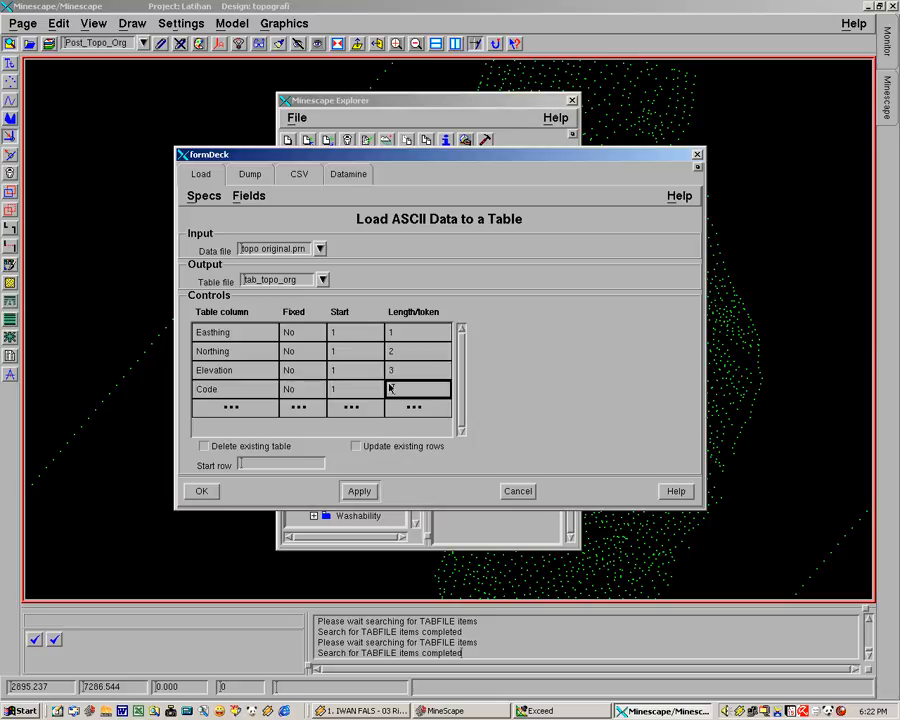
Turn on deletion of the existing table and set the start row to 1
left_click(420, 370)
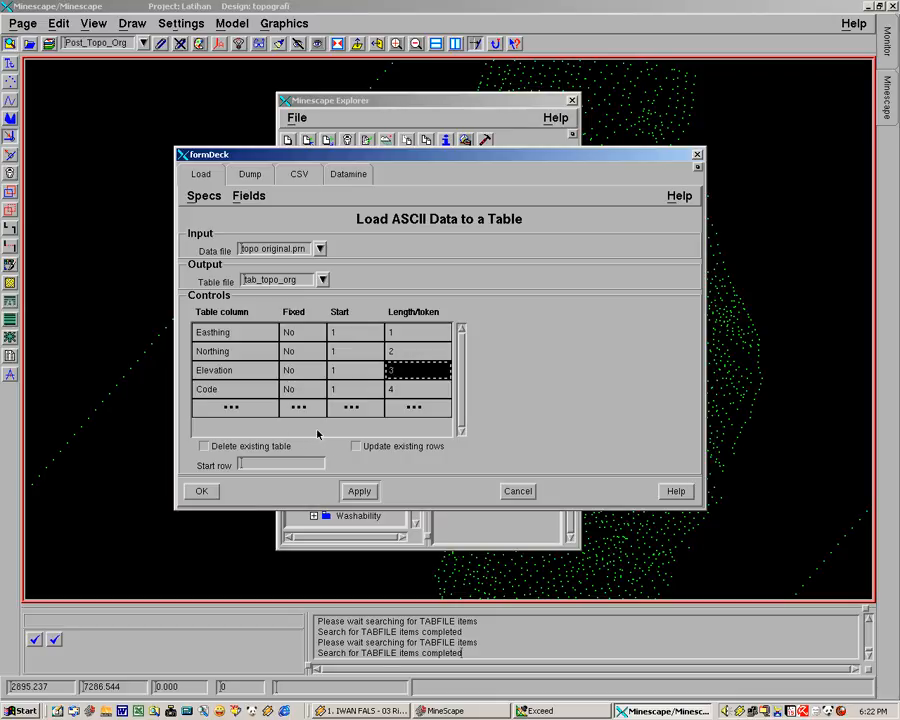
left_click(205, 448)
left_click(249, 466)
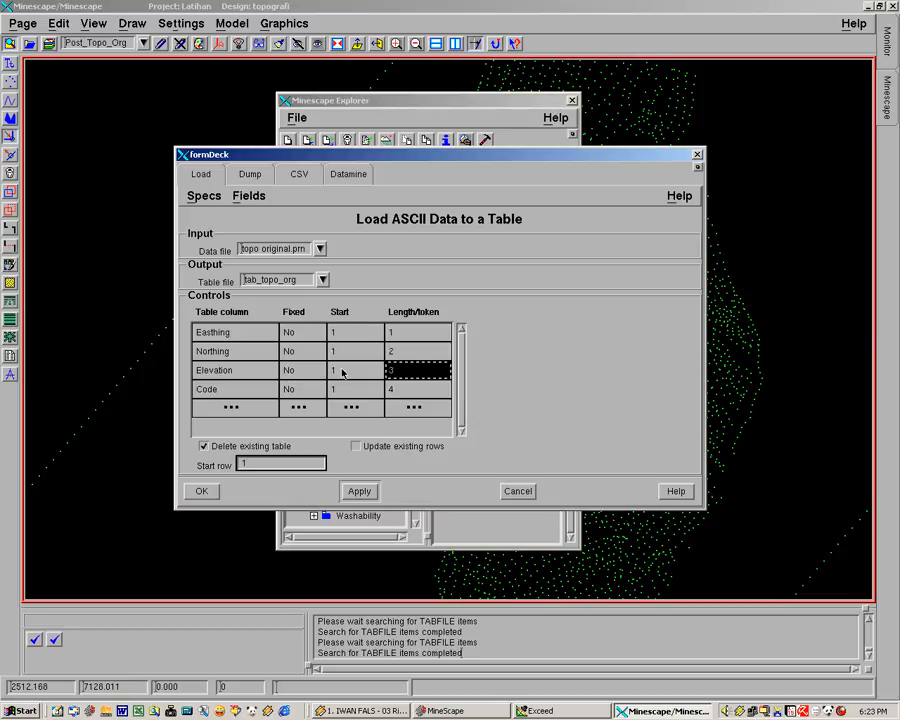
Open topo original.prn in the data file editor and place the load form beside it so both can be read
left_click(281, 248)
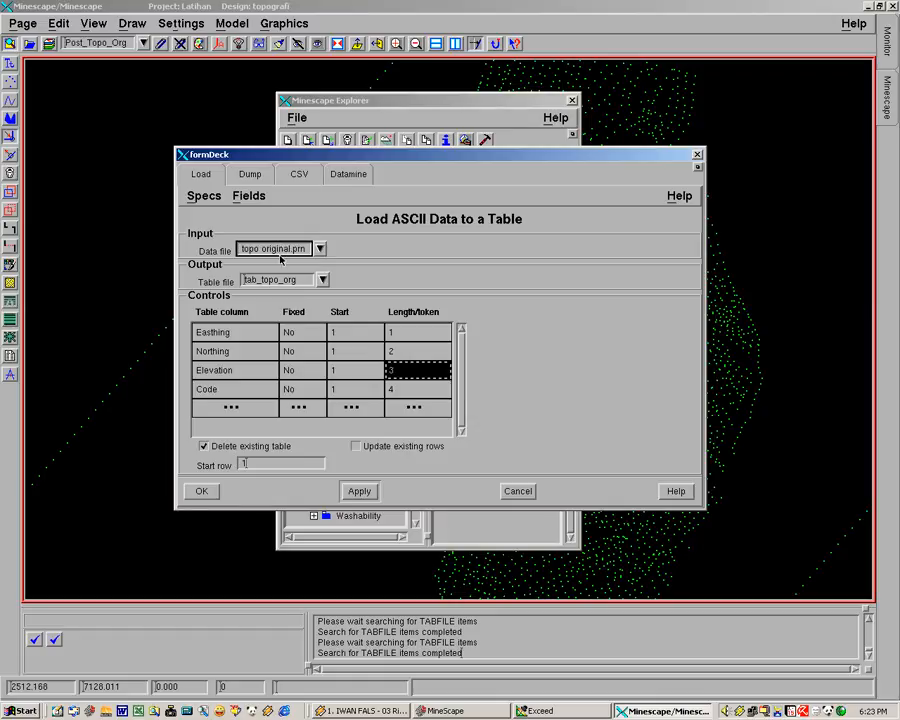
right_click(278, 248)
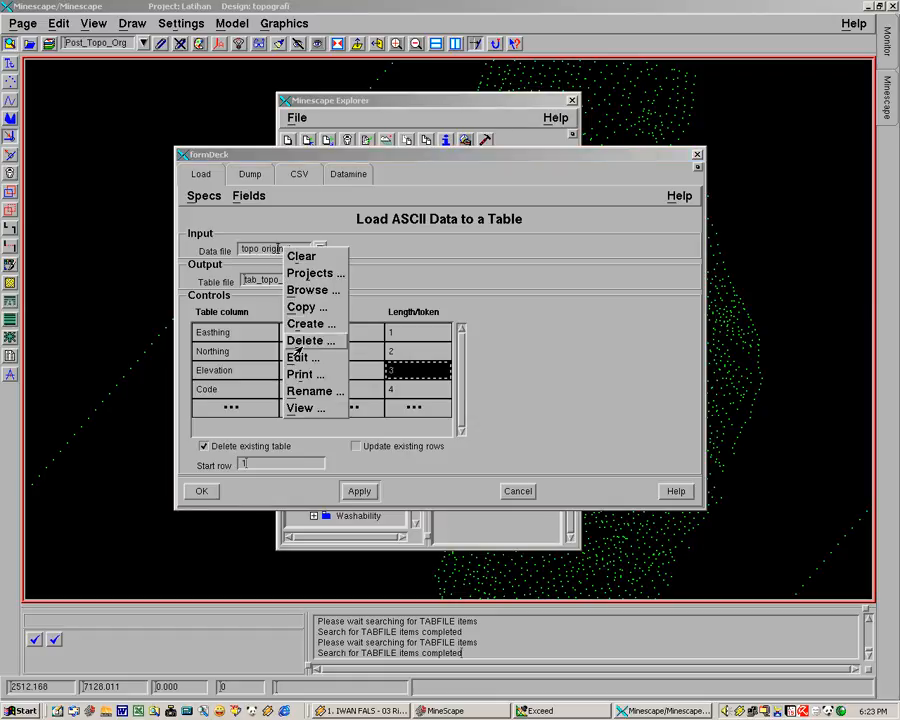
left_click(298, 360)
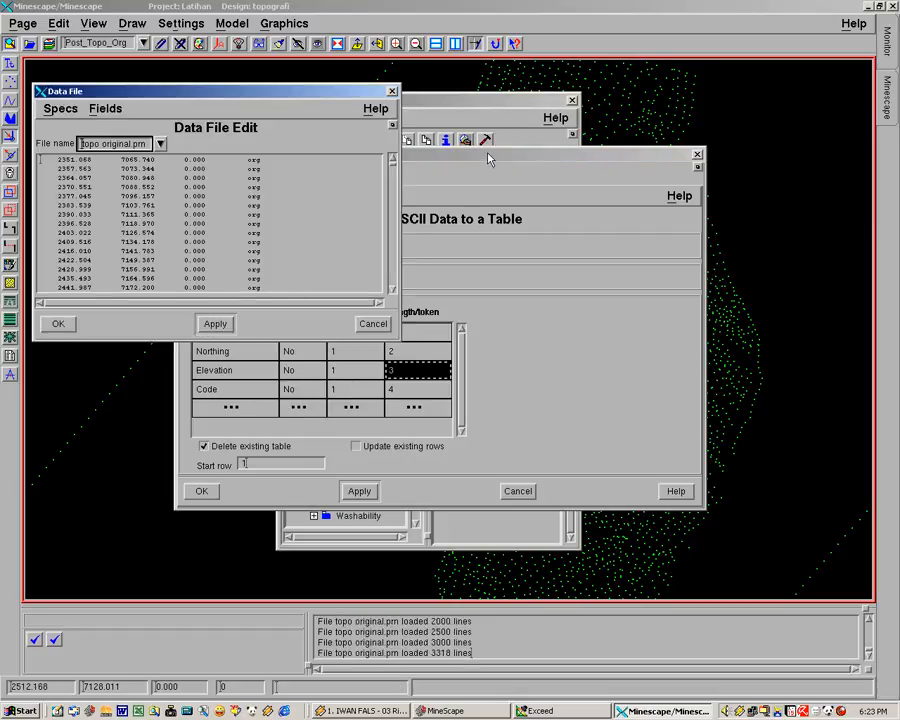
left_click(486, 154)
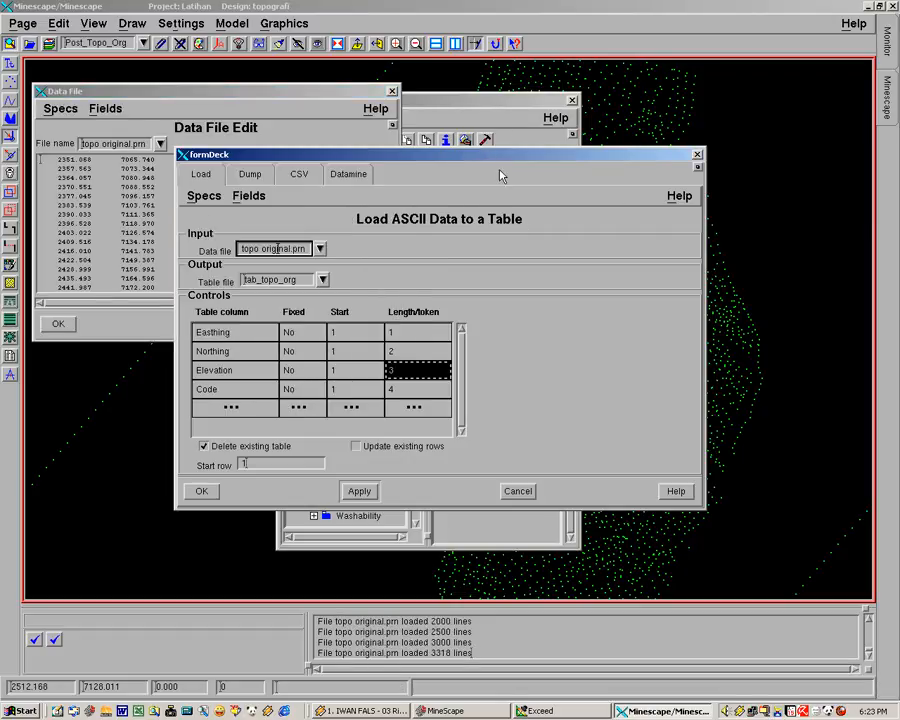
left_click_drag(458, 154, 566, 205)
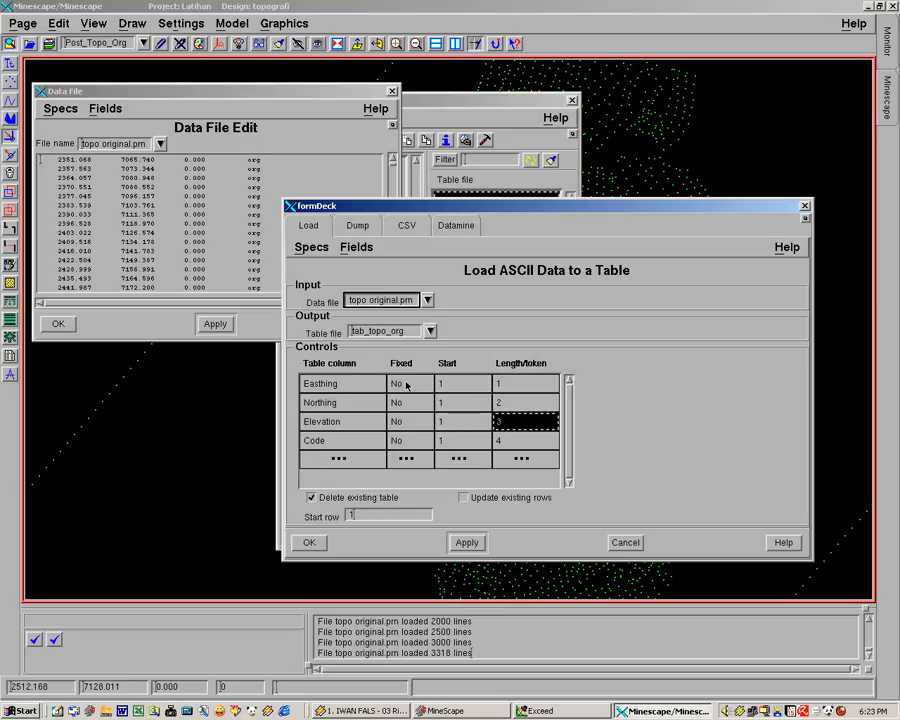
Compare the start and length/token values of the Easthing, Northing and Elevation rows with the columns in the data file
left_click(521, 384)
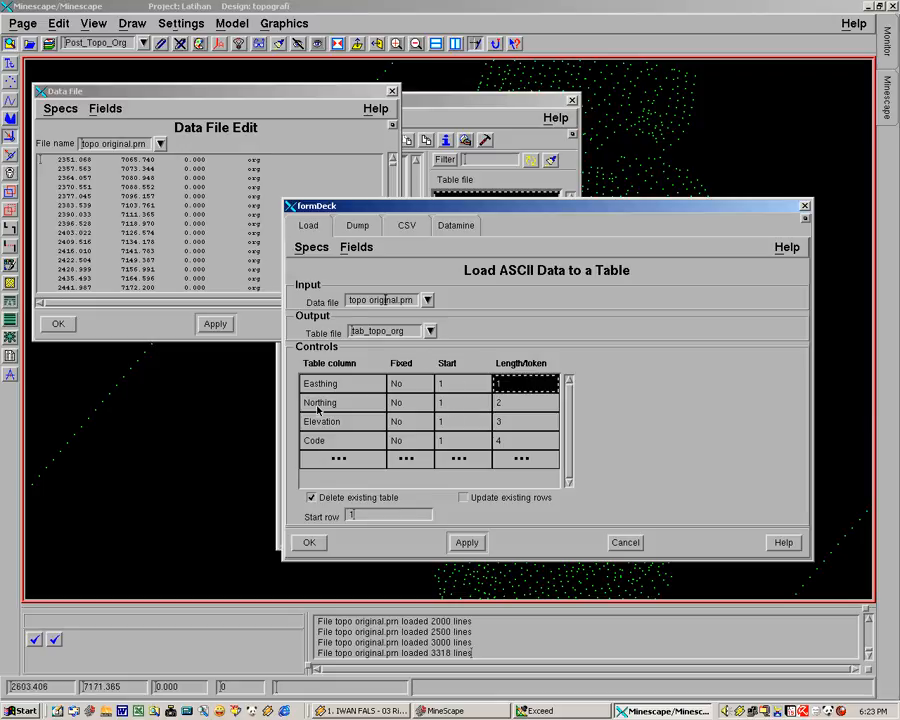
left_click(472, 403)
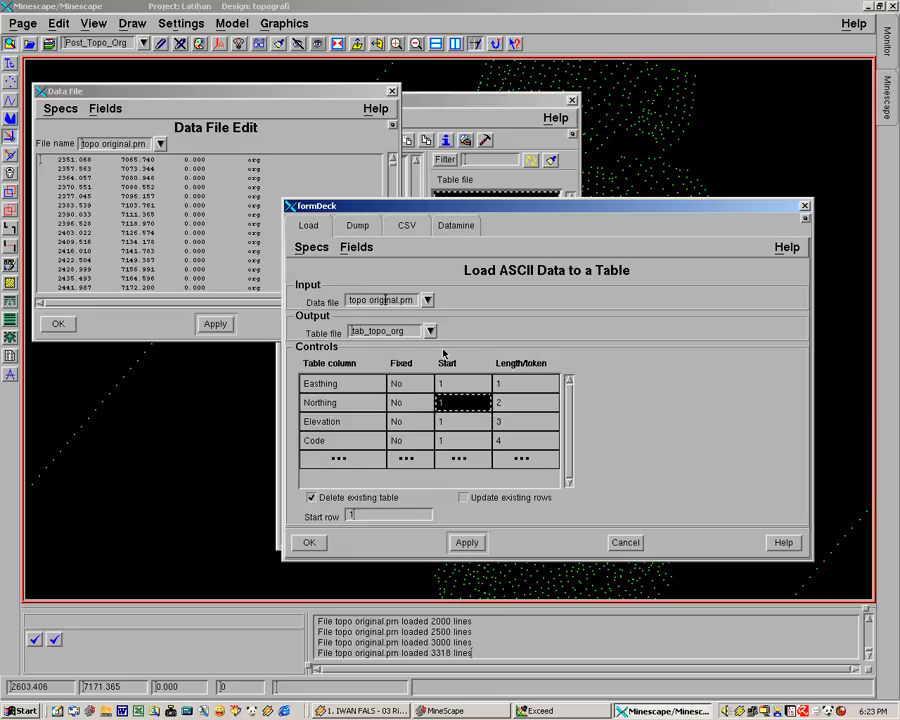
left_click(512, 409)
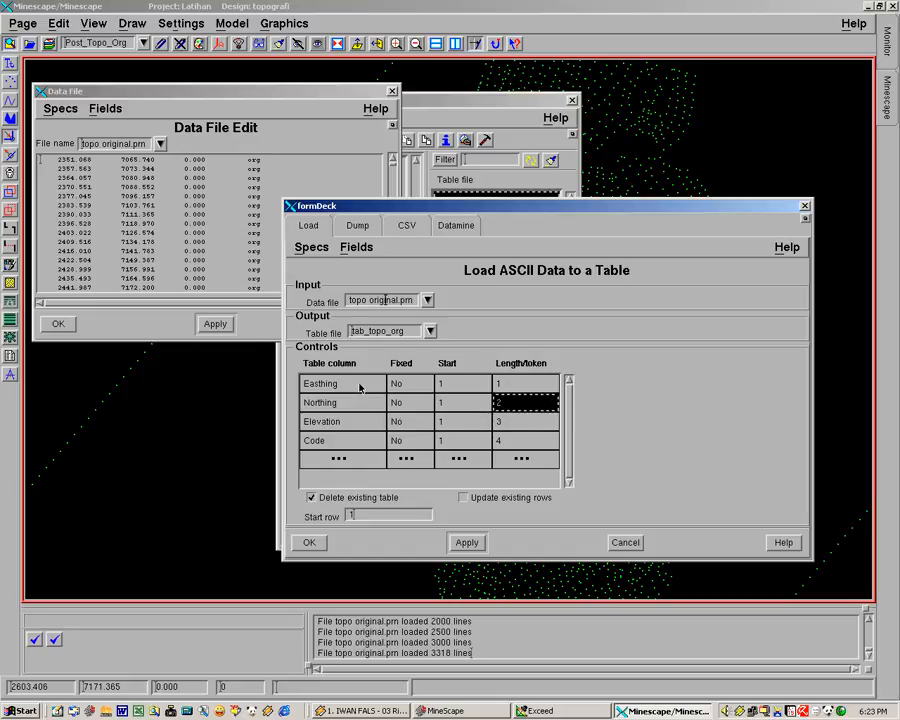
left_click(458, 421)
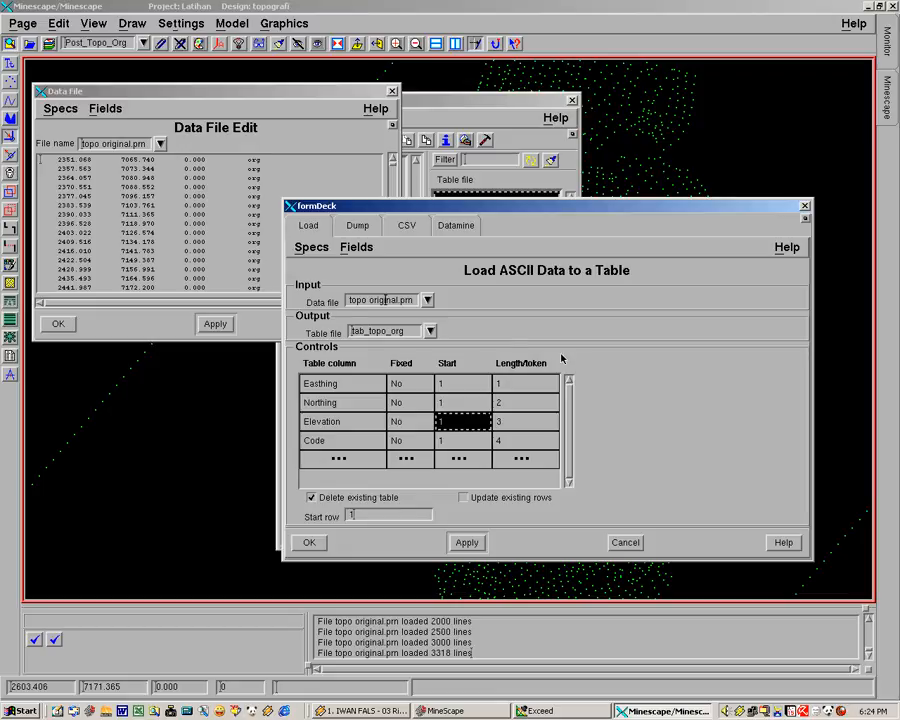
left_click(518, 421)
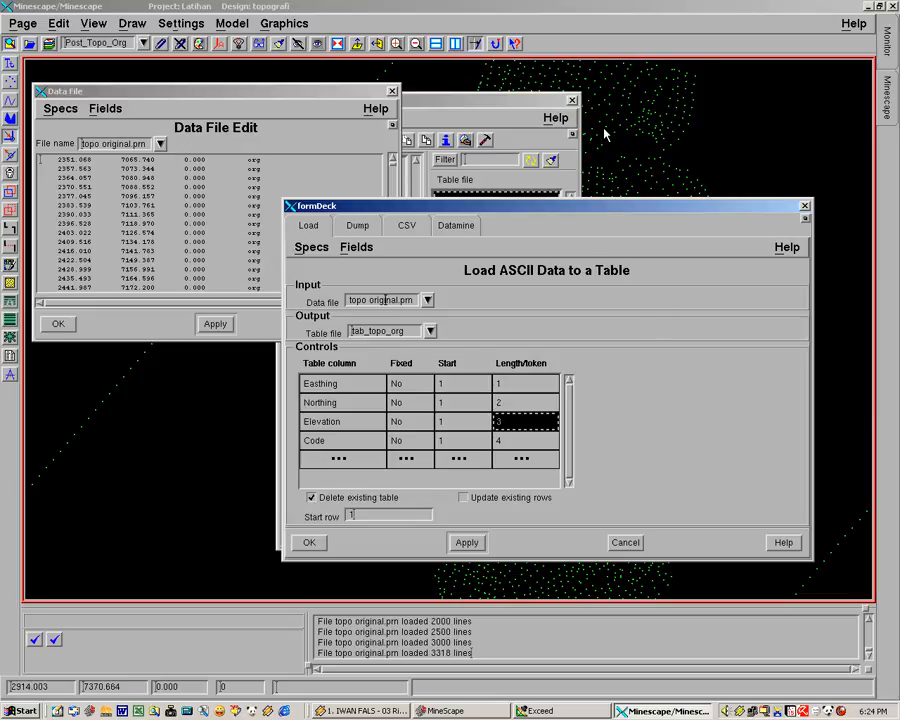
left_click_drag(600, 206, 595, 118)
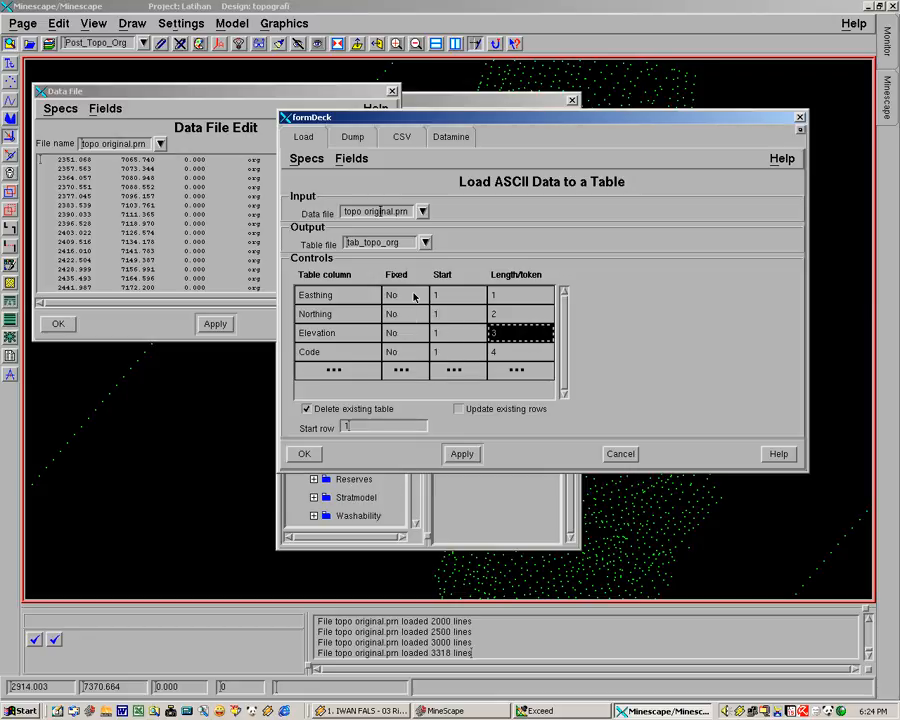
Switch the Easthing row to Fixed Yes and set its length to 13, checking the column width in the data file
left_click(414, 296)
left_click(418, 296)
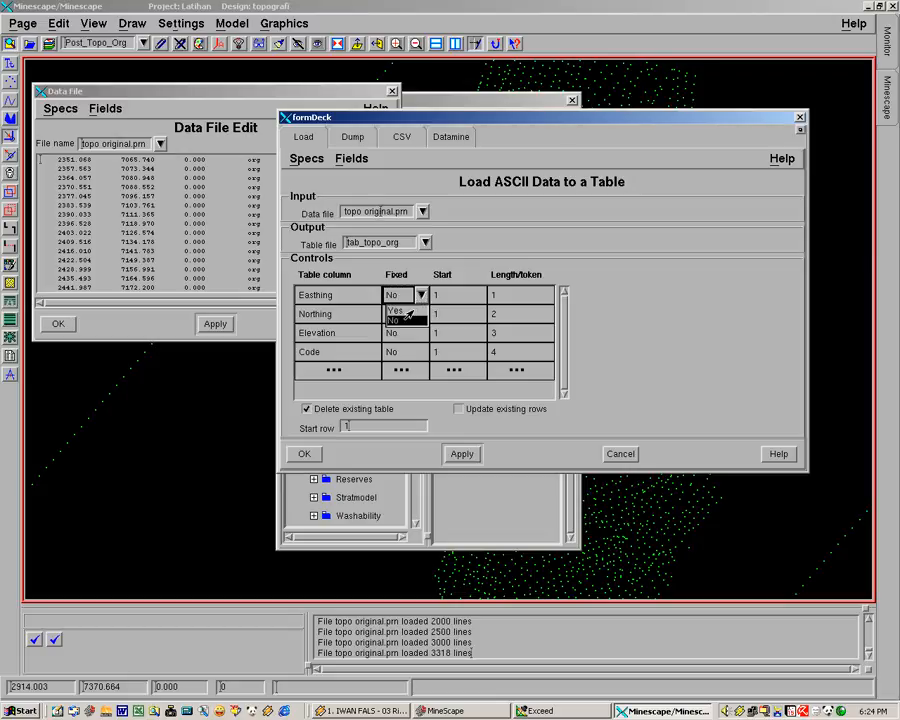
left_click(404, 310)
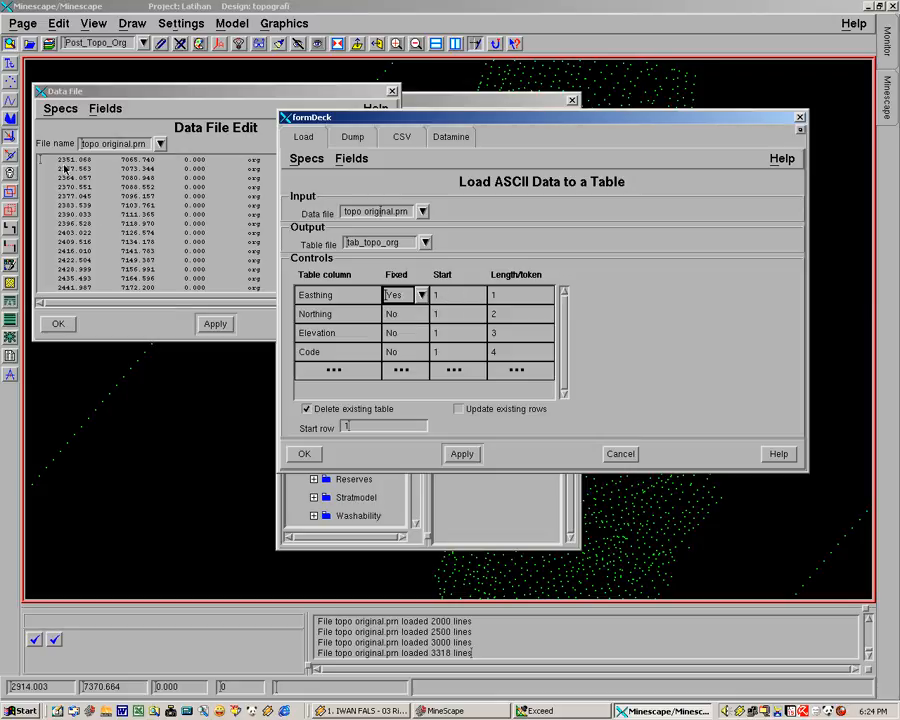
left_click(40, 163)
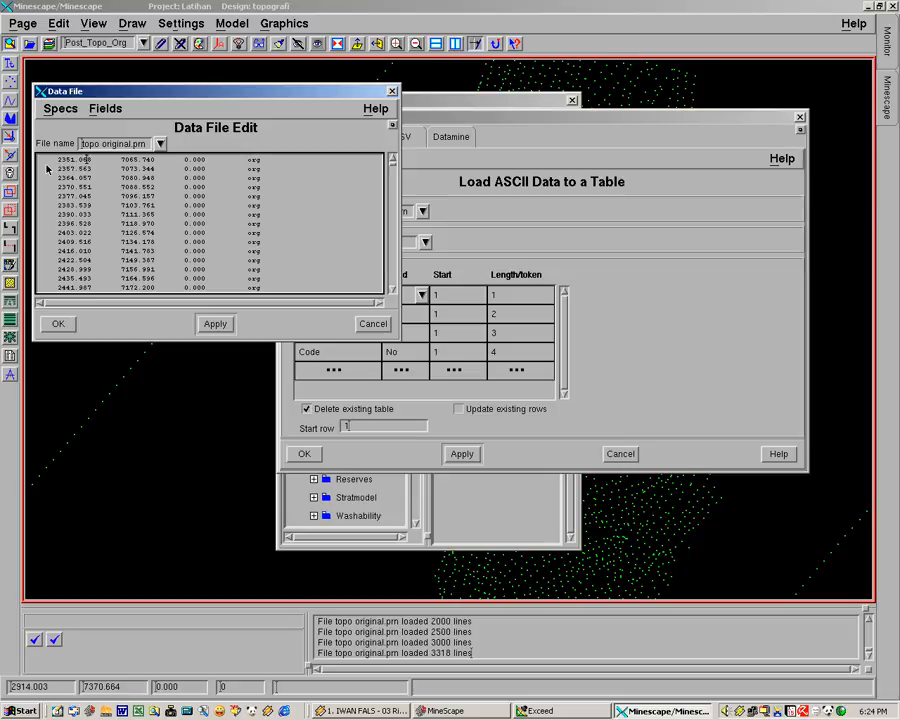
left_click(468, 120)
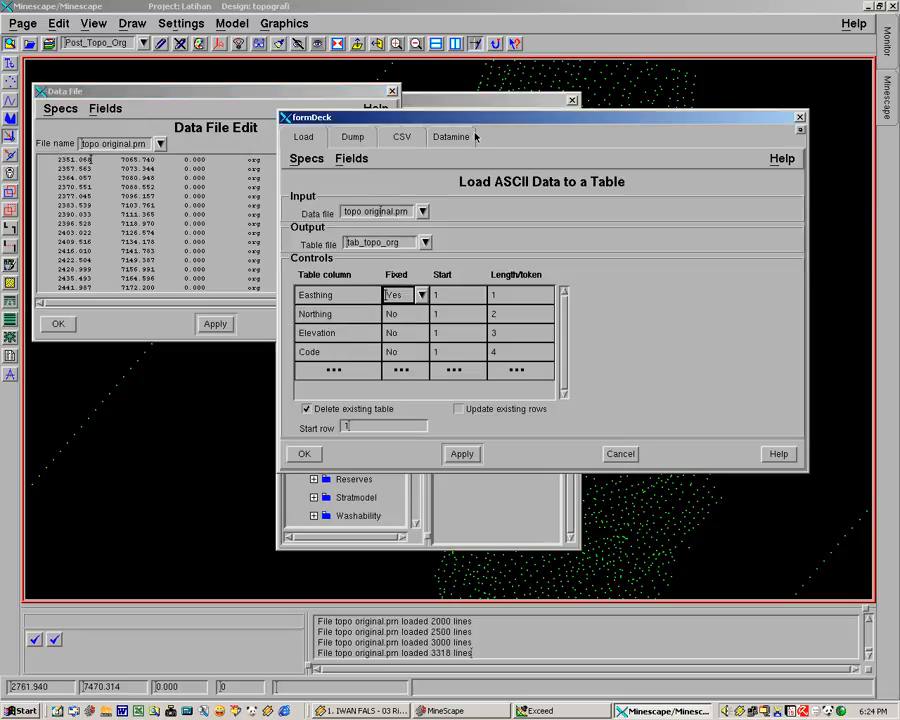
left_click(517, 296)
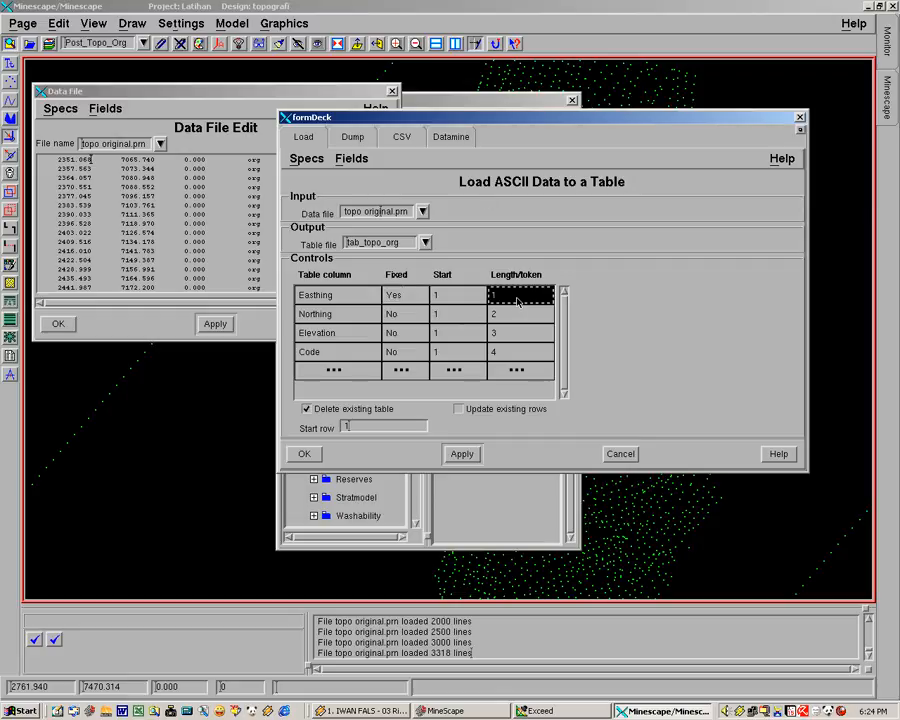
left_click(511, 300)
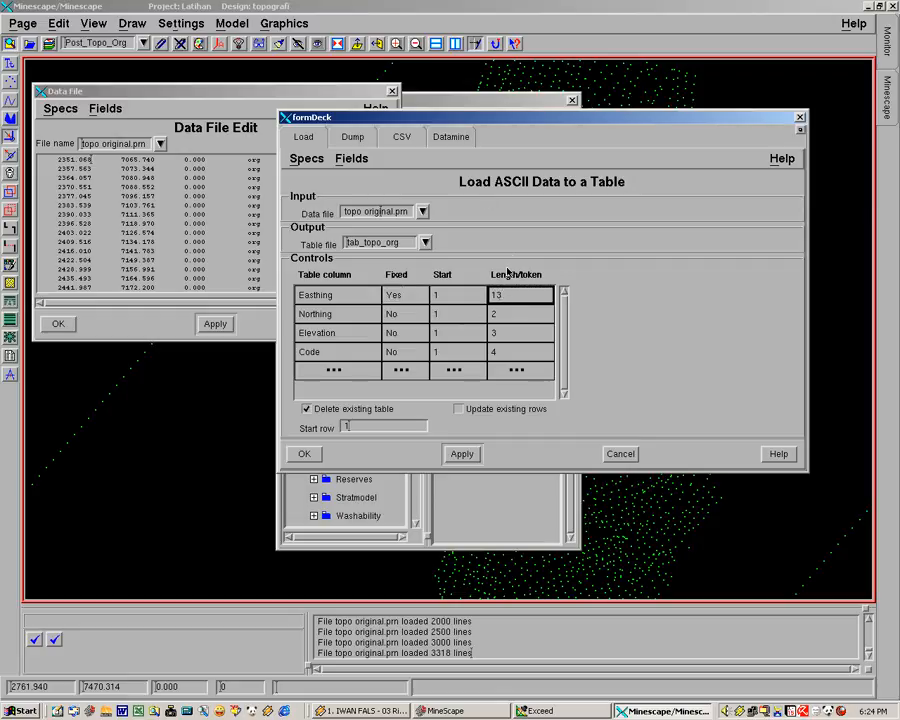
Set the Northing row's start to 14
left_click(506, 317)
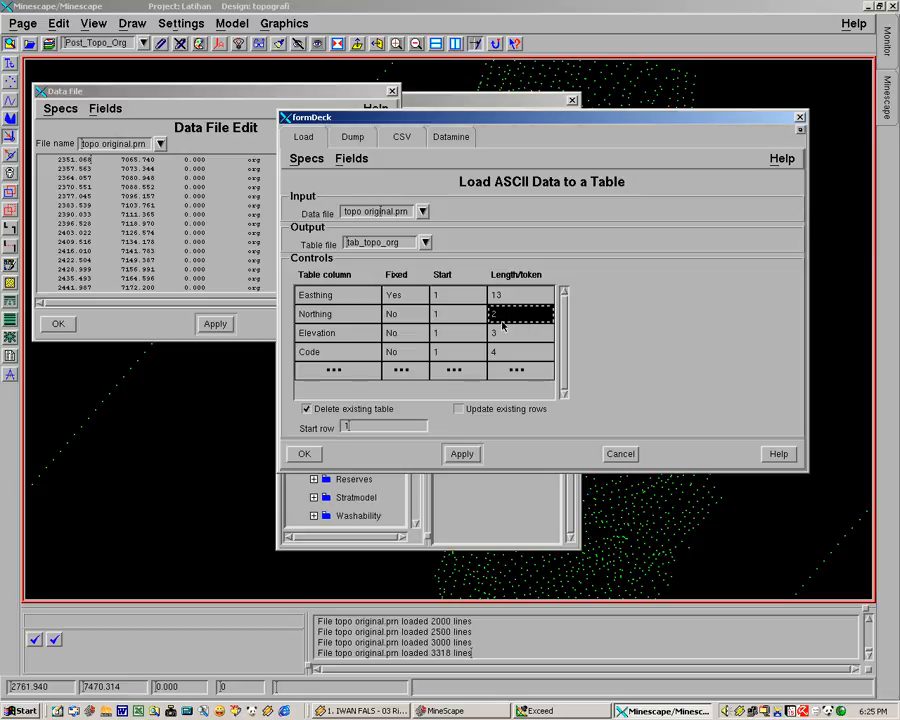
left_click(453, 317)
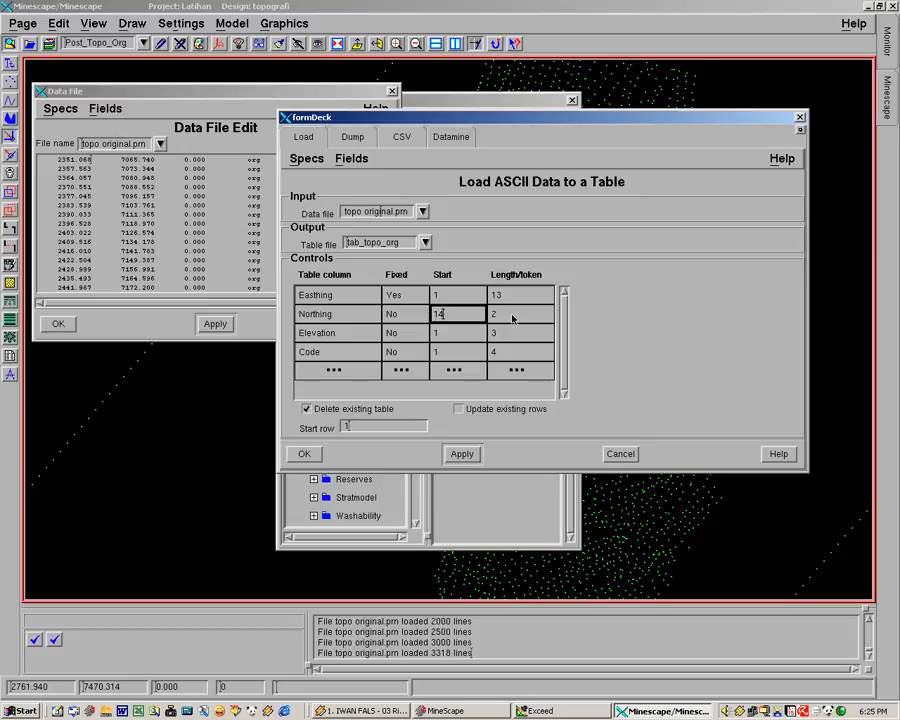
key("Tab")
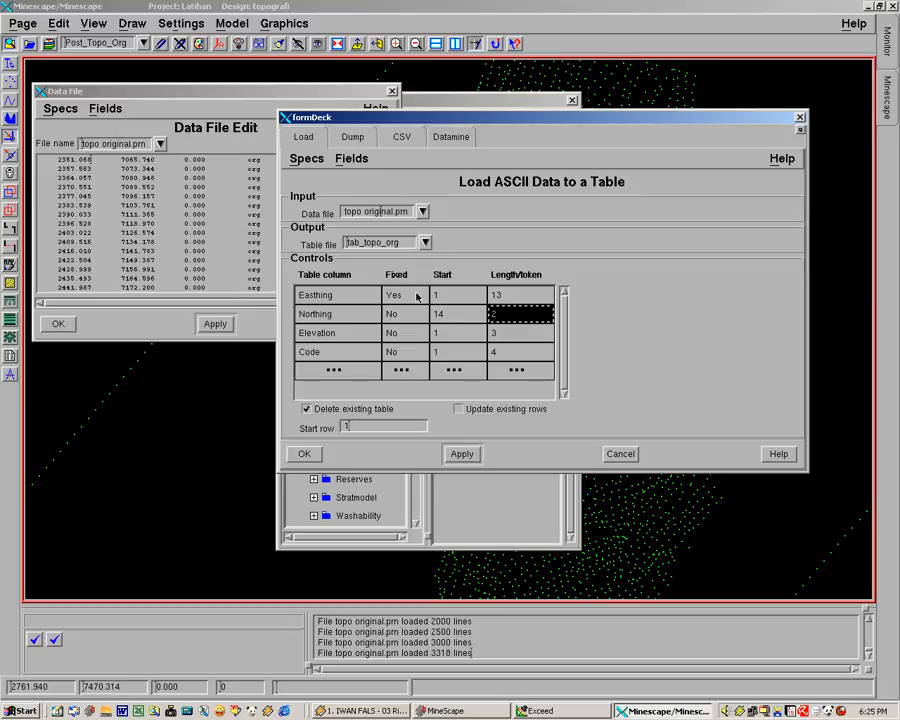
Return the Easthing row to Fixed No with length/token 1
left_click(419, 296)
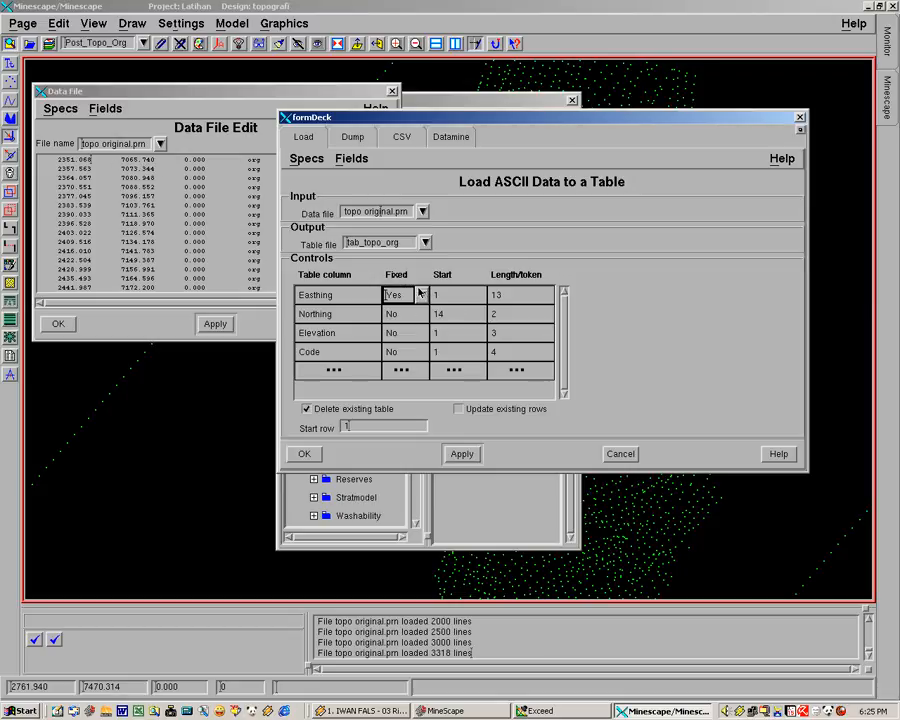
left_click(419, 296)
left_click(395, 320)
left_click(456, 296)
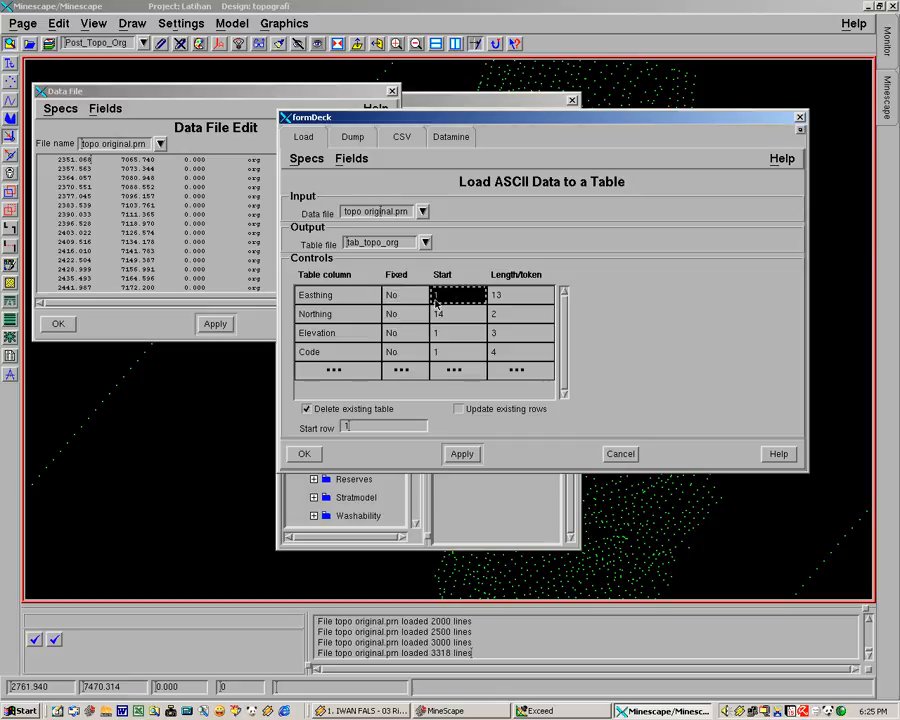
left_click(504, 295)
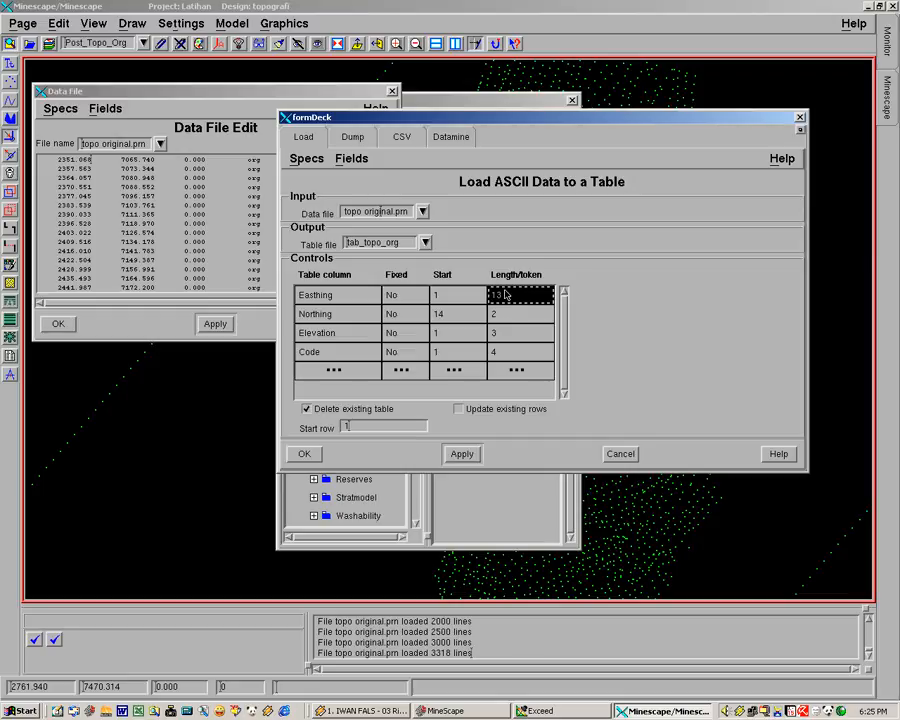
type("1")
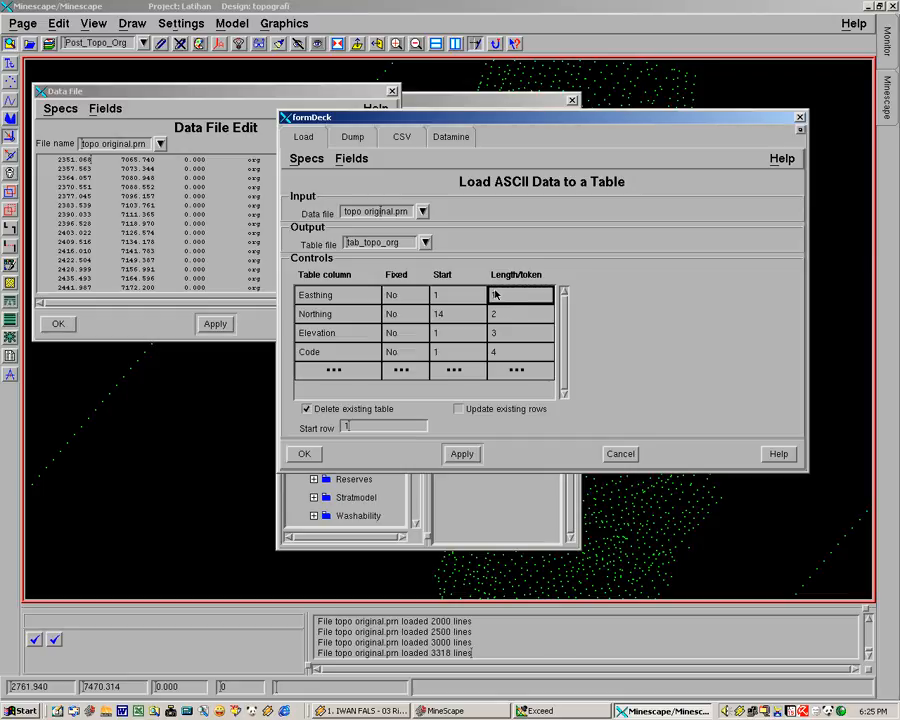
Set the Northing row's start back to 1
left_click(461, 316)
type("1")
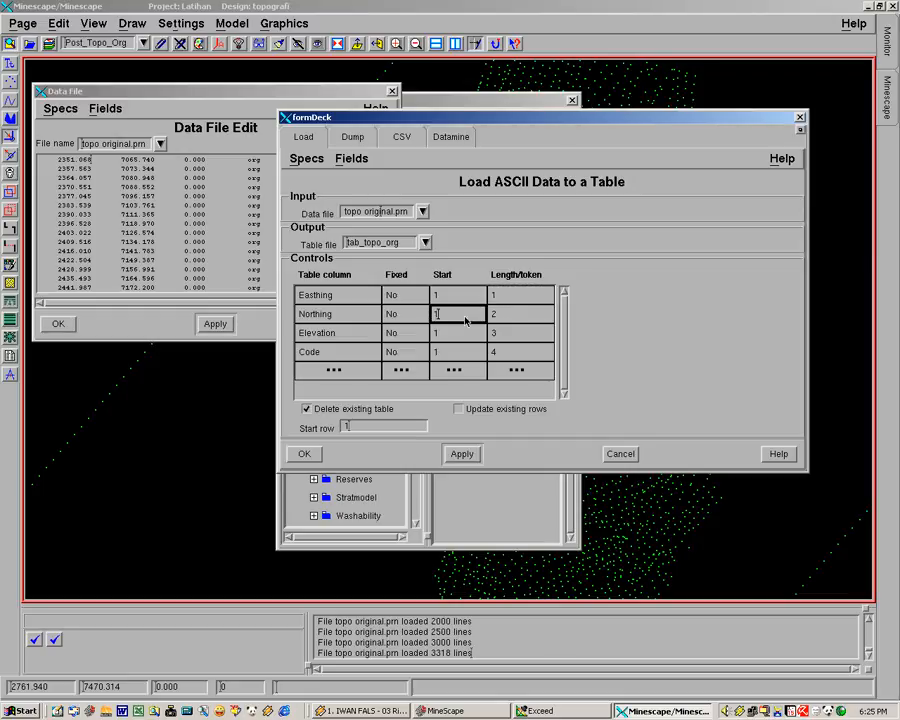
left_click(508, 315)
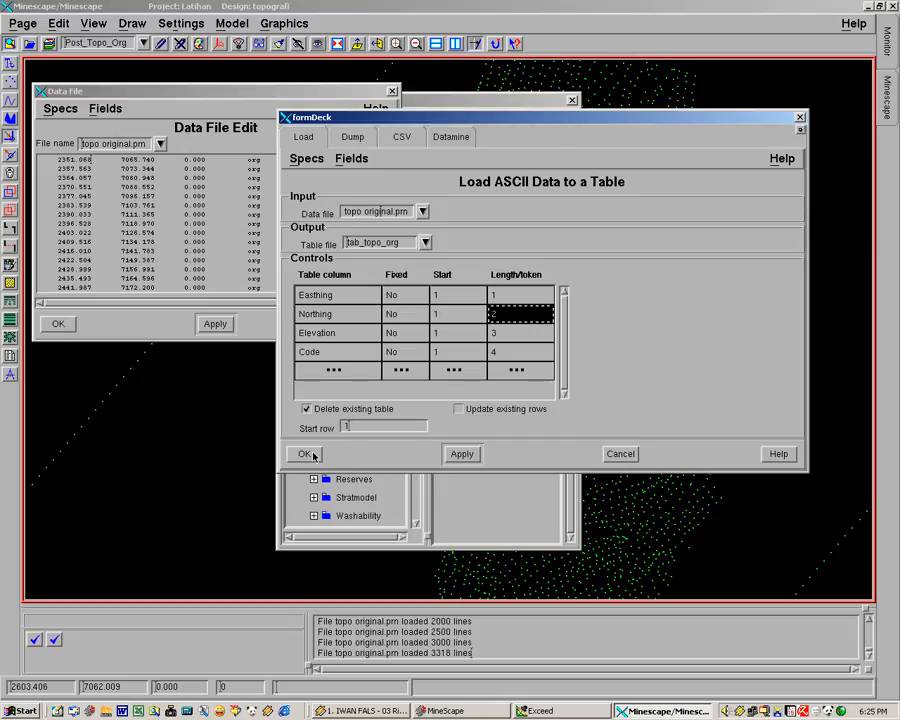
Load topo original.prn into table tab_topo_org with the configured columns and close the data file editor
left_click(313, 456)
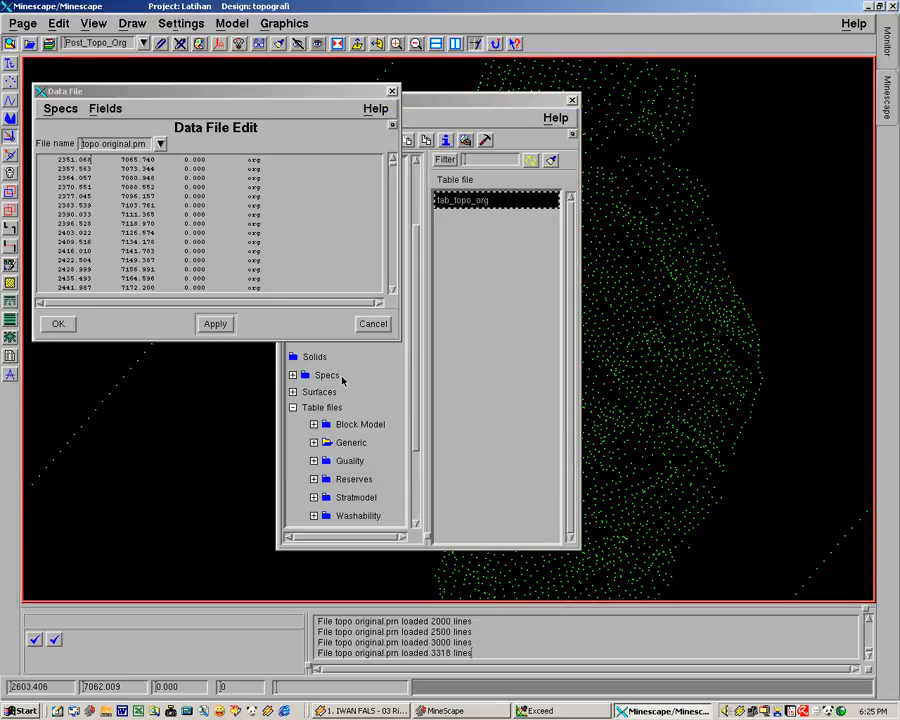
left_click(391, 93)
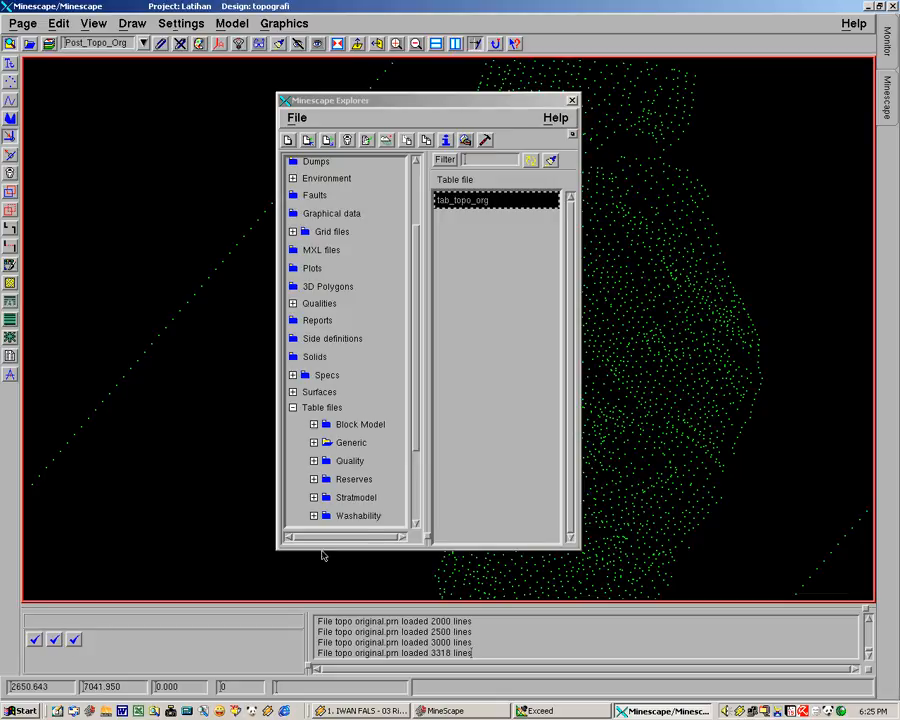
Open tab_topo_org in the Table Editor to check its loaded rows and columns, closing the explorer and the table when done
left_click(467, 204)
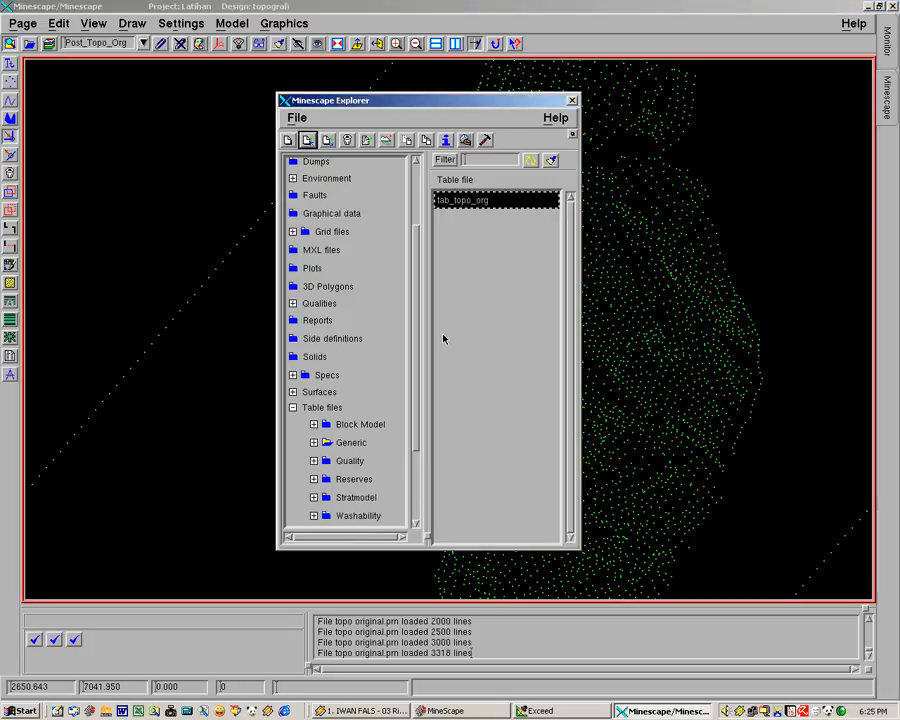
left_click(367, 140)
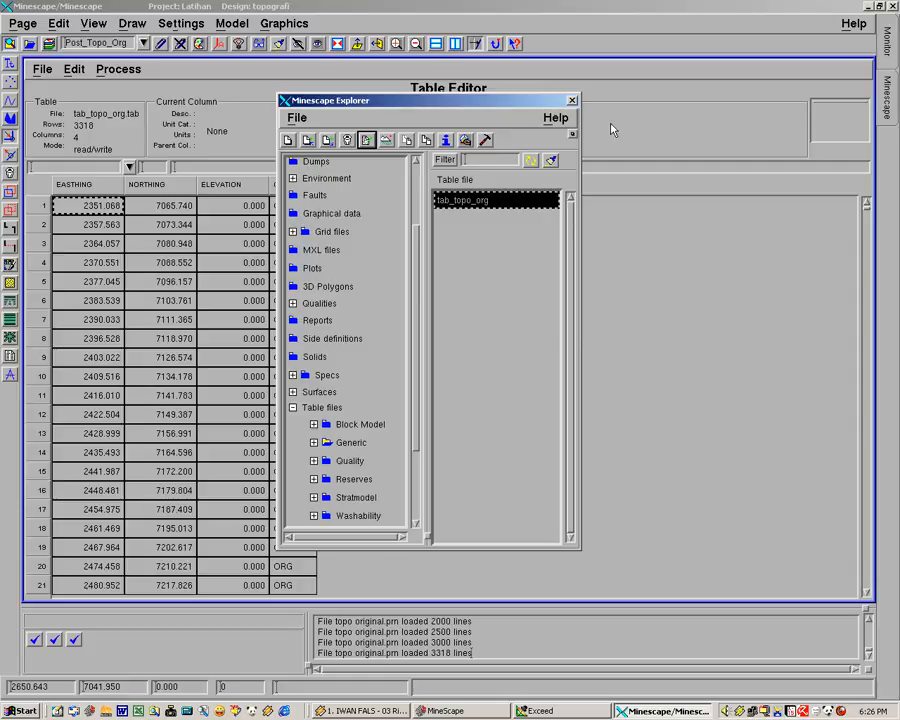
left_click_drag(409, 100, 633, 129)
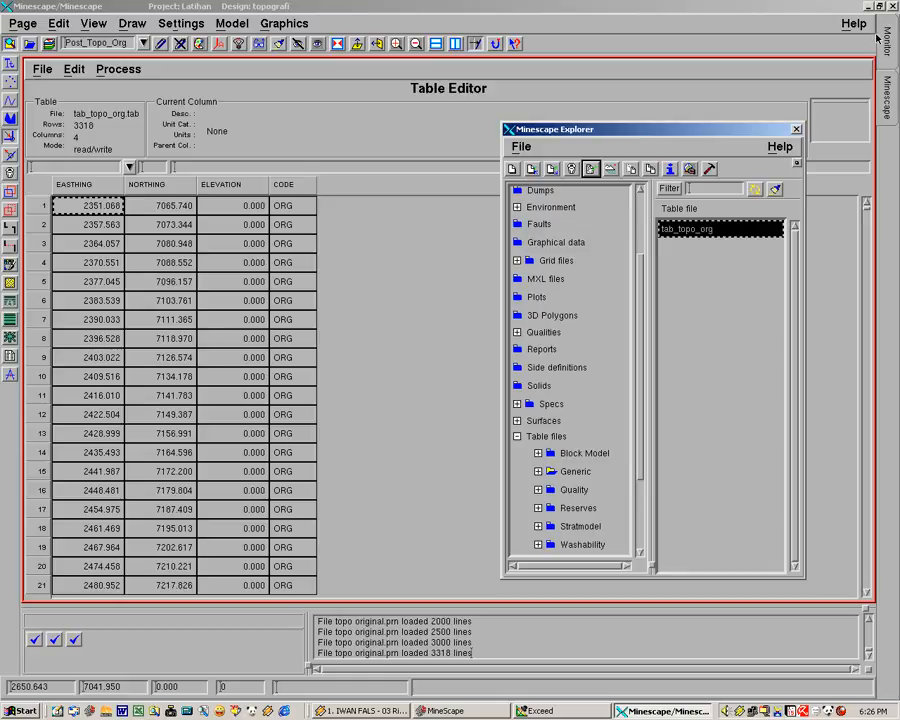
left_click(797, 130)
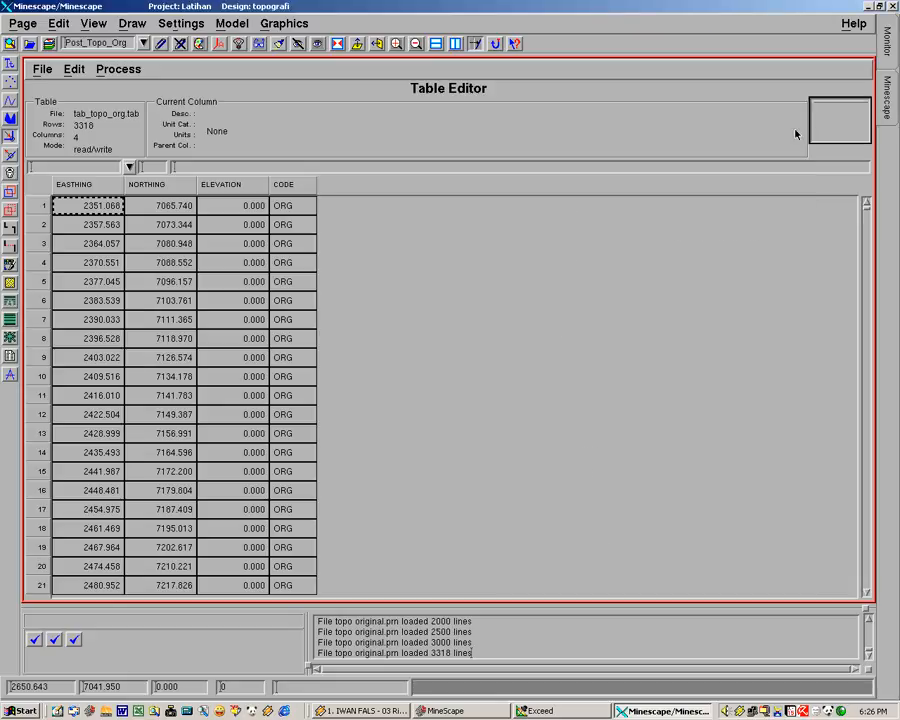
left_click(40, 69)
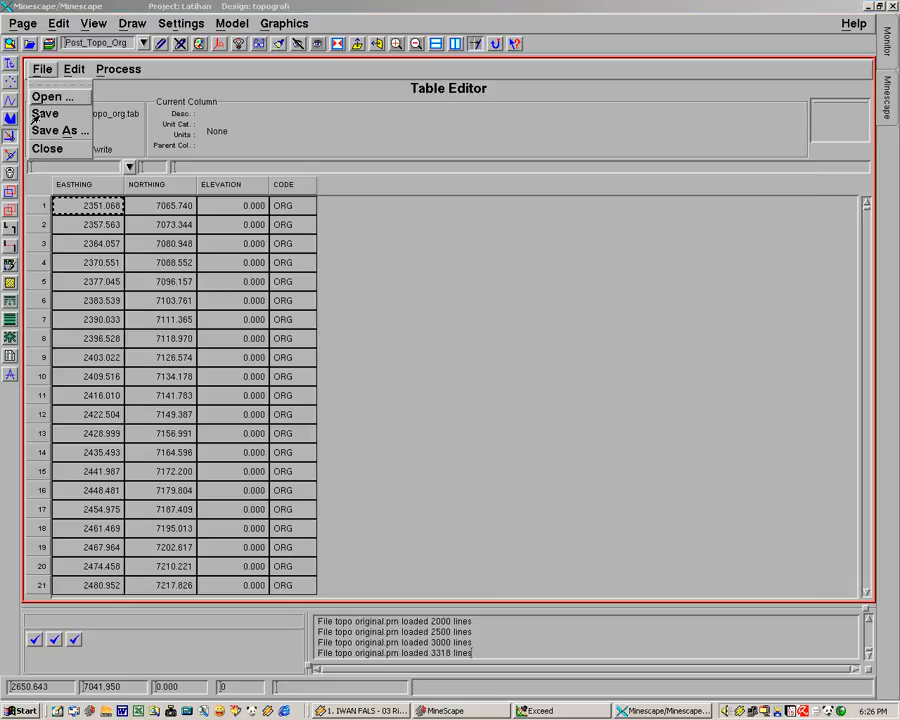
left_click(50, 148)
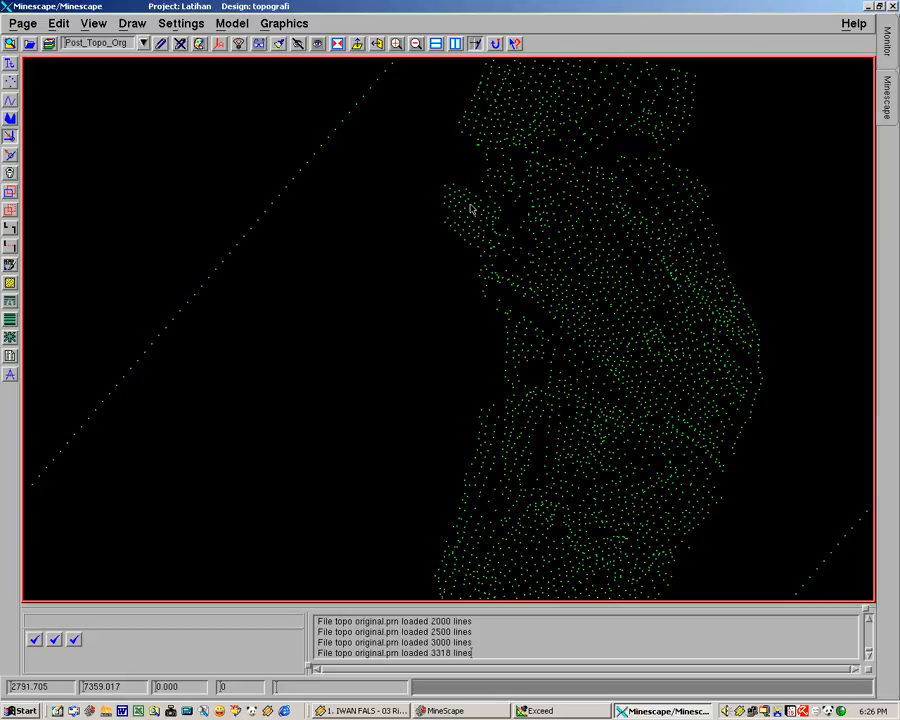
middle_click_drag(468, 225, 406, 378)
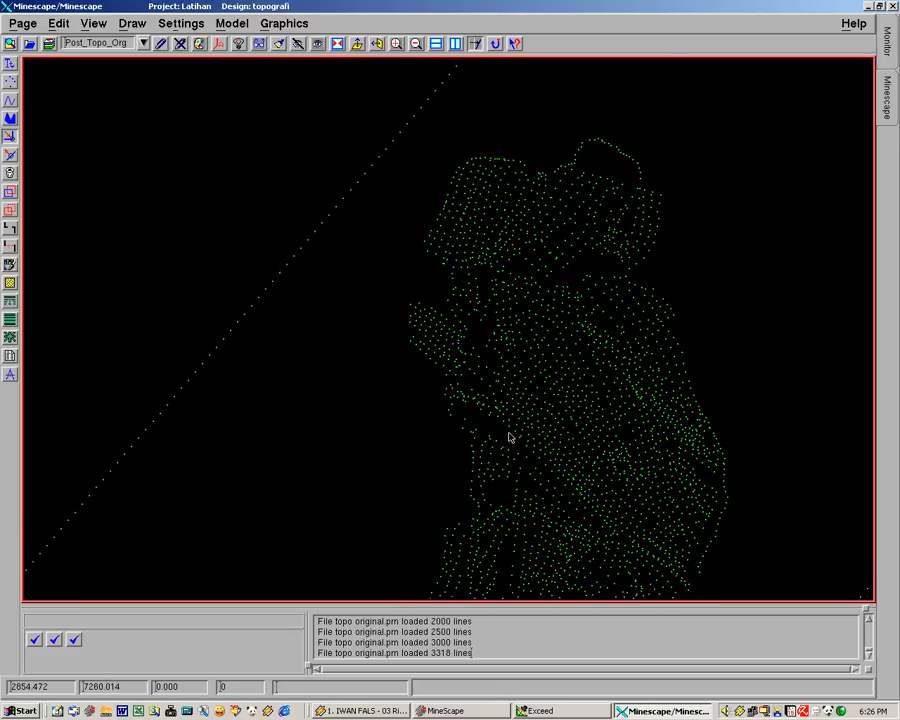
middle_click_drag(446, 441, 286, 320)
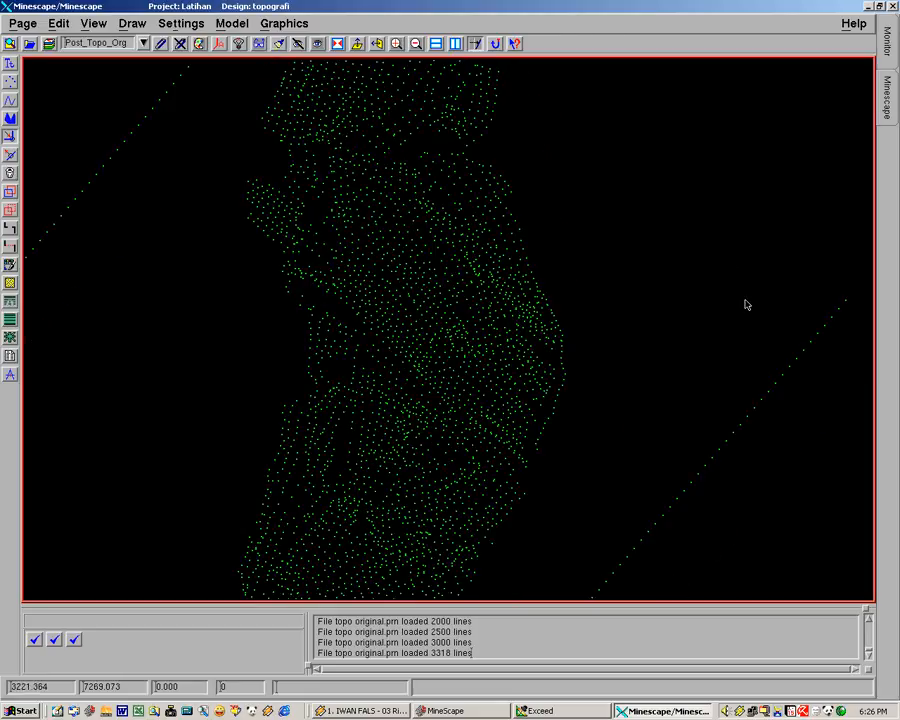
middle_click_drag(467, 179, 585, 377)
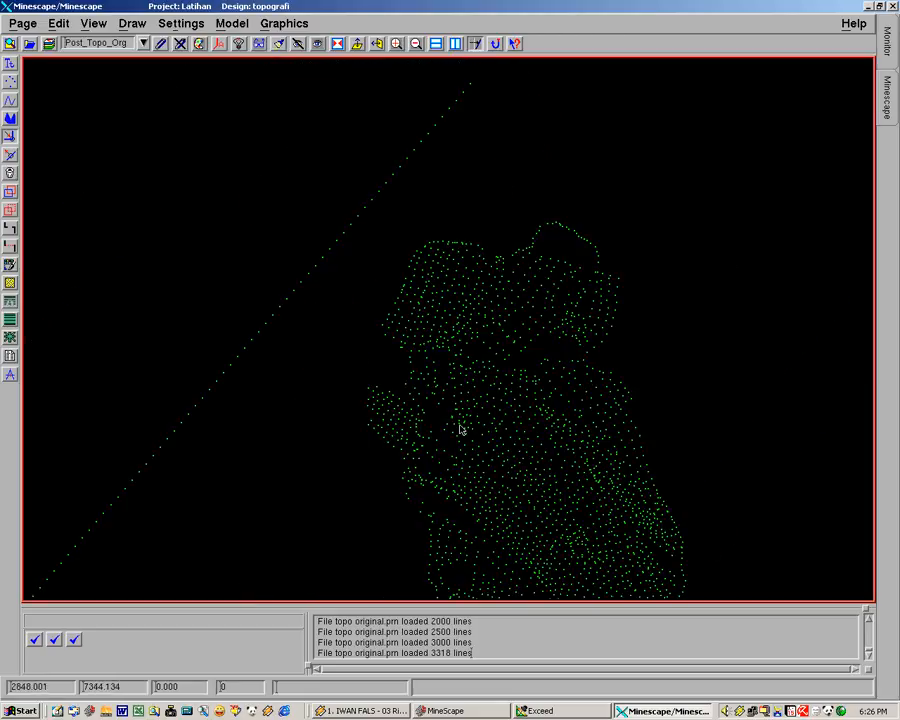
middle_click_drag(456, 422, 384, 325)
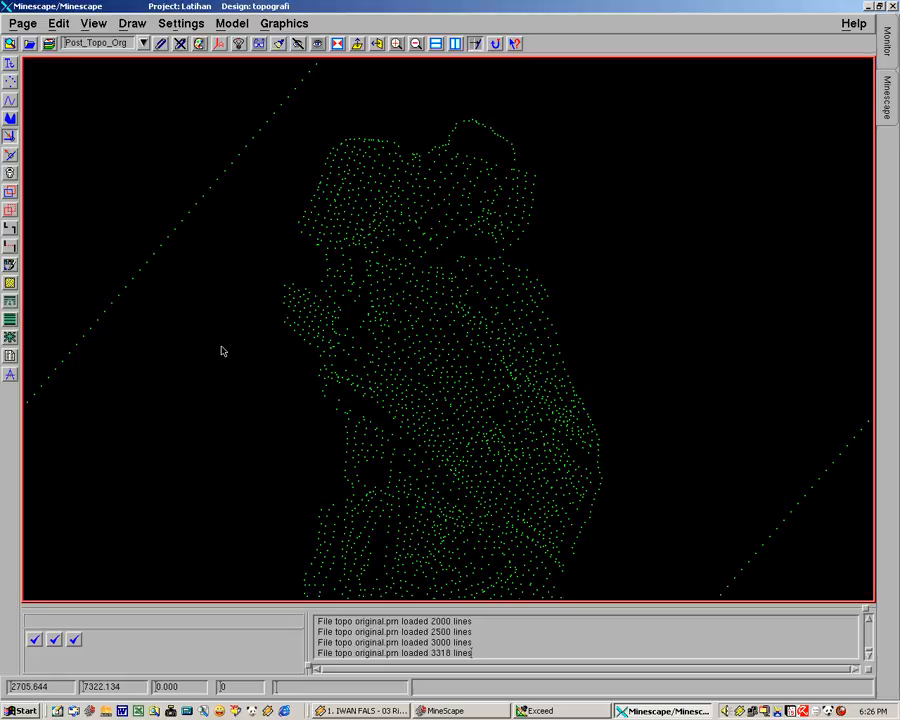
middle_click_drag(252, 323, 321, 356)
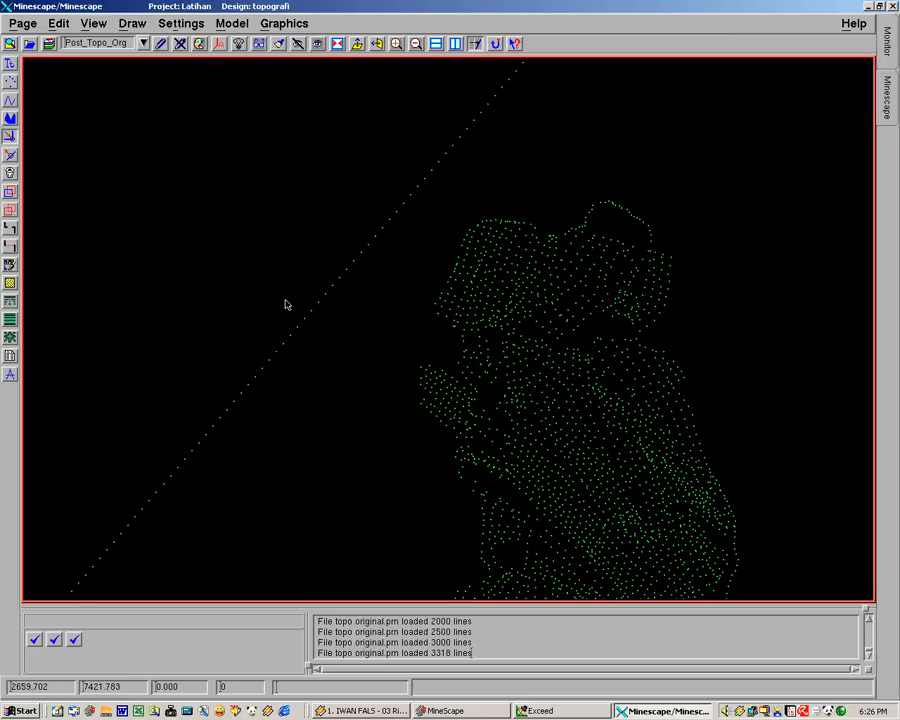
Start creating a posting from a table, with tab_topo_org as the input table file
left_click(279, 25)
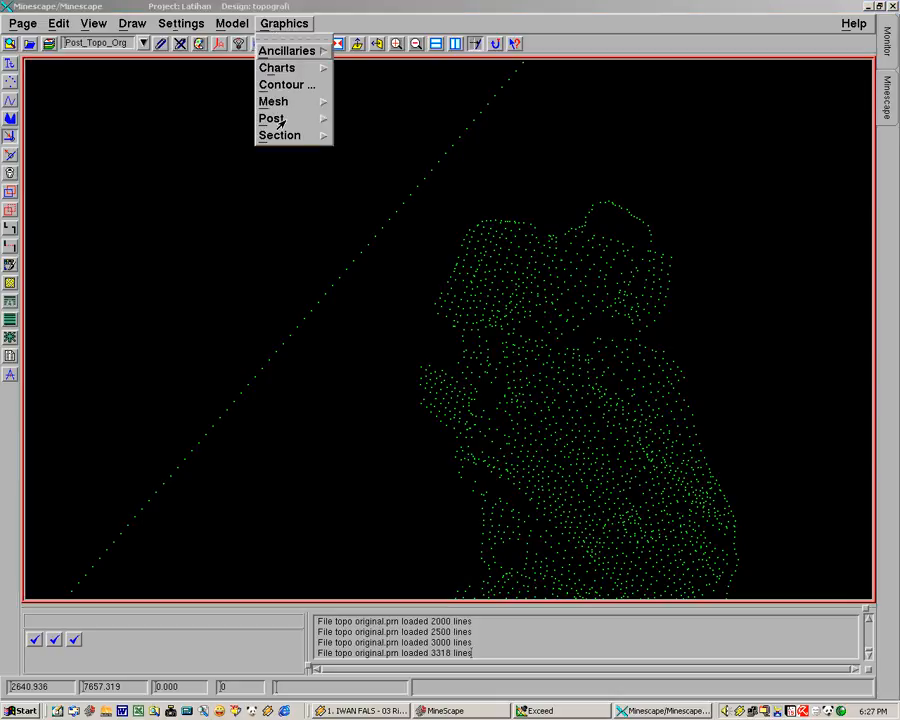
mouse_move(281, 120)
left_click(342, 152)
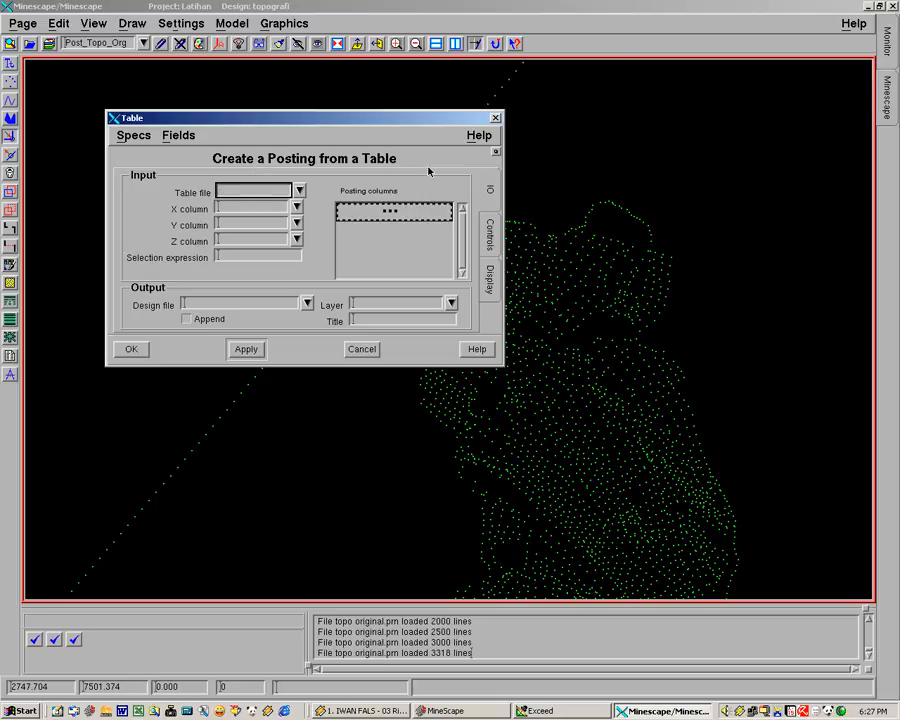
left_click(300, 191)
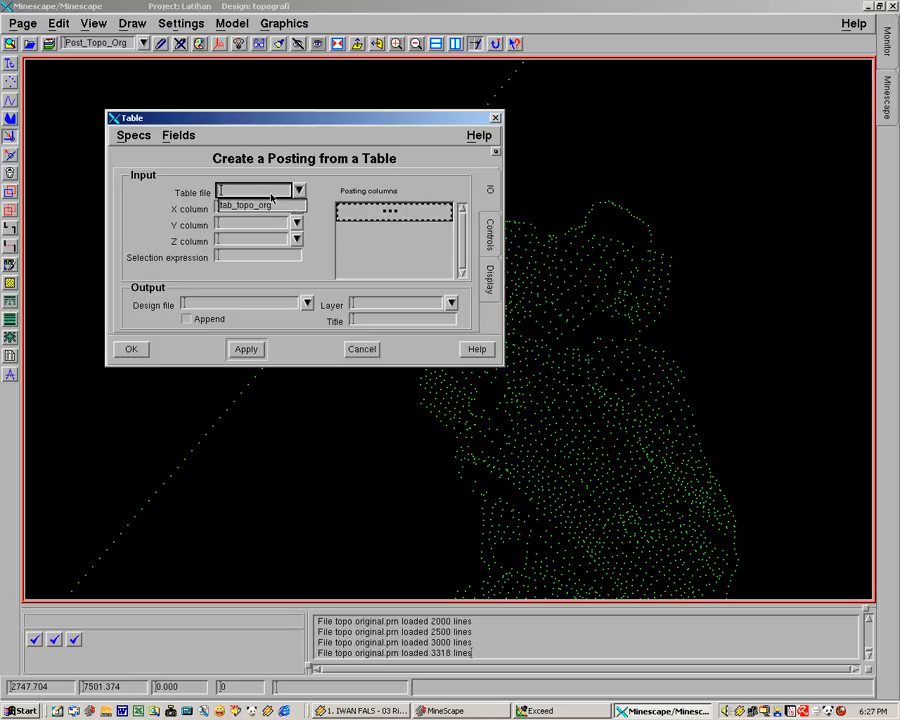
left_click(245, 206)
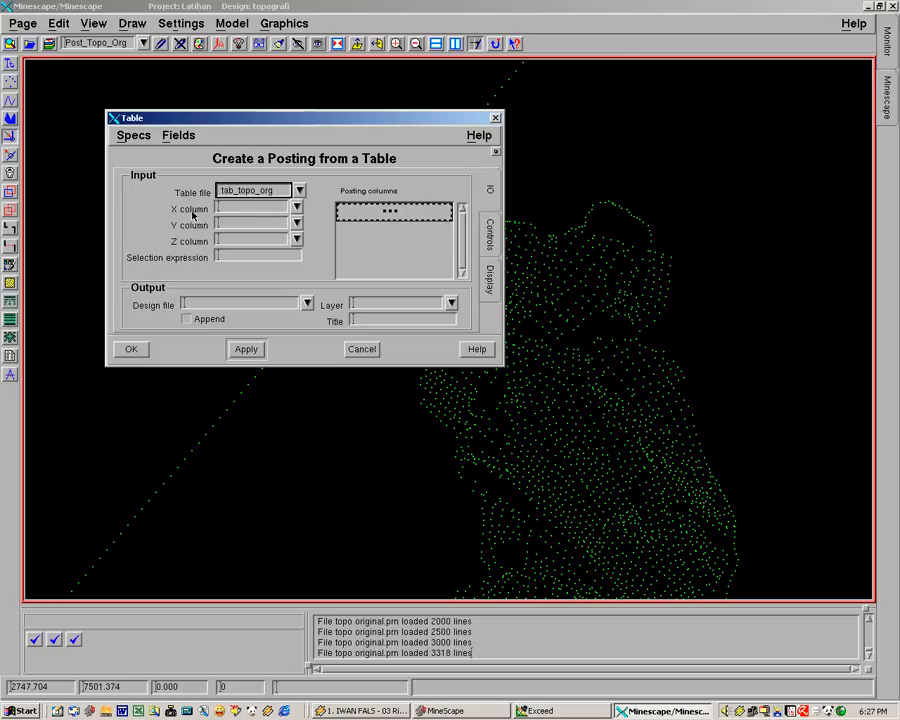
Assign Easthing as the posting's X column, Northing as the Y column and Elevation as the Z column
left_click(296, 207)
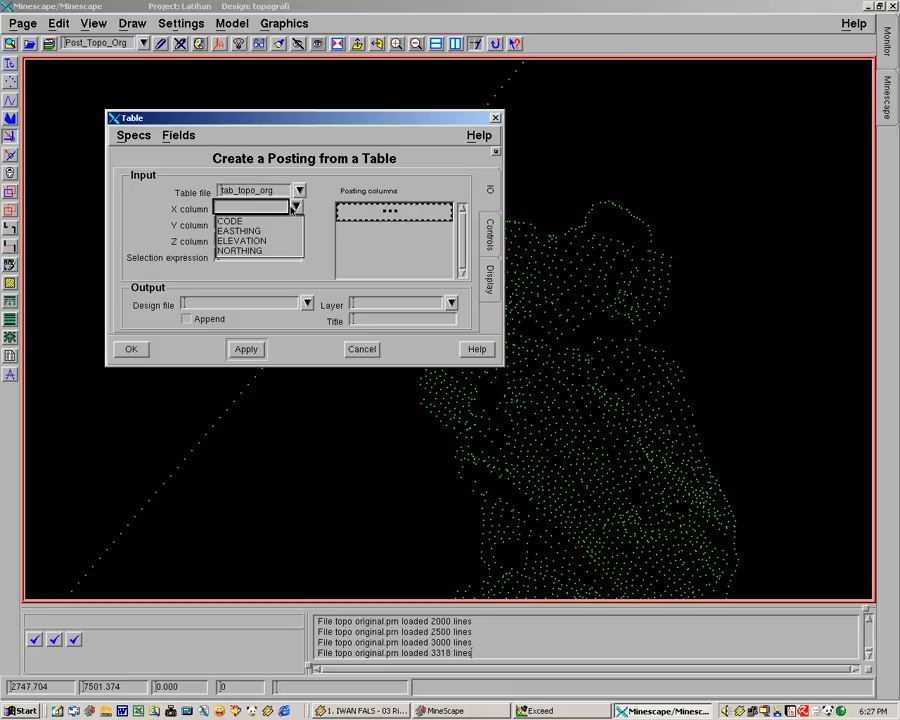
left_click(230, 229)
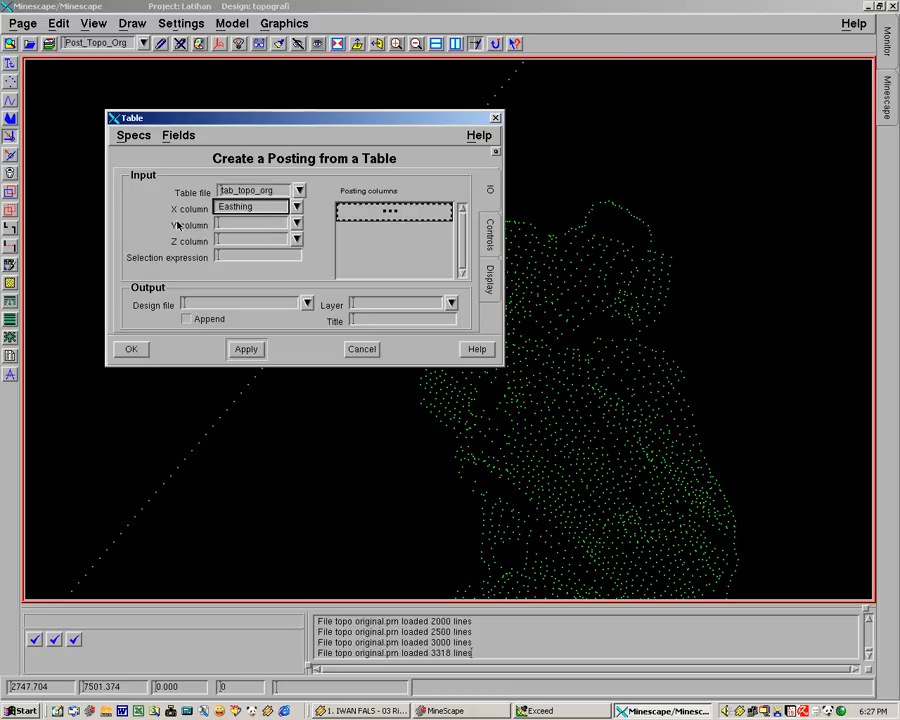
left_click(296, 223)
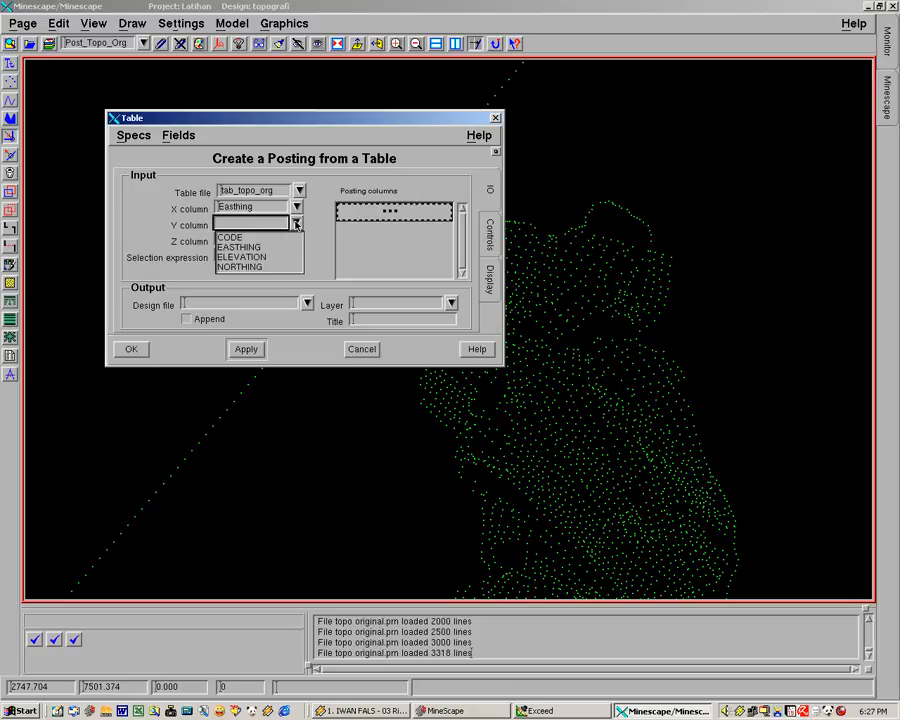
left_click(245, 265)
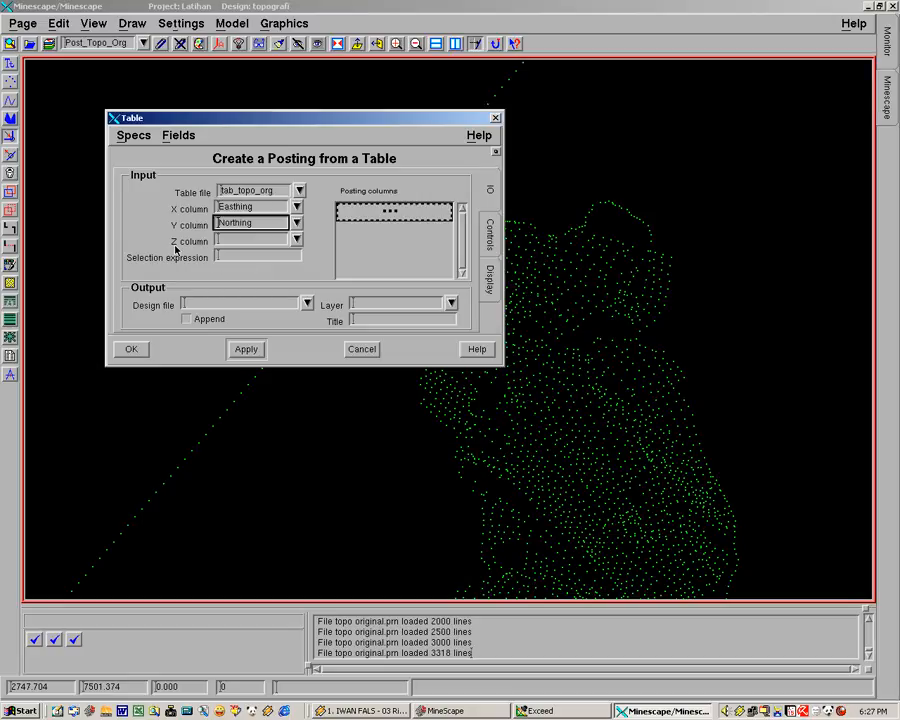
left_click(252, 240)
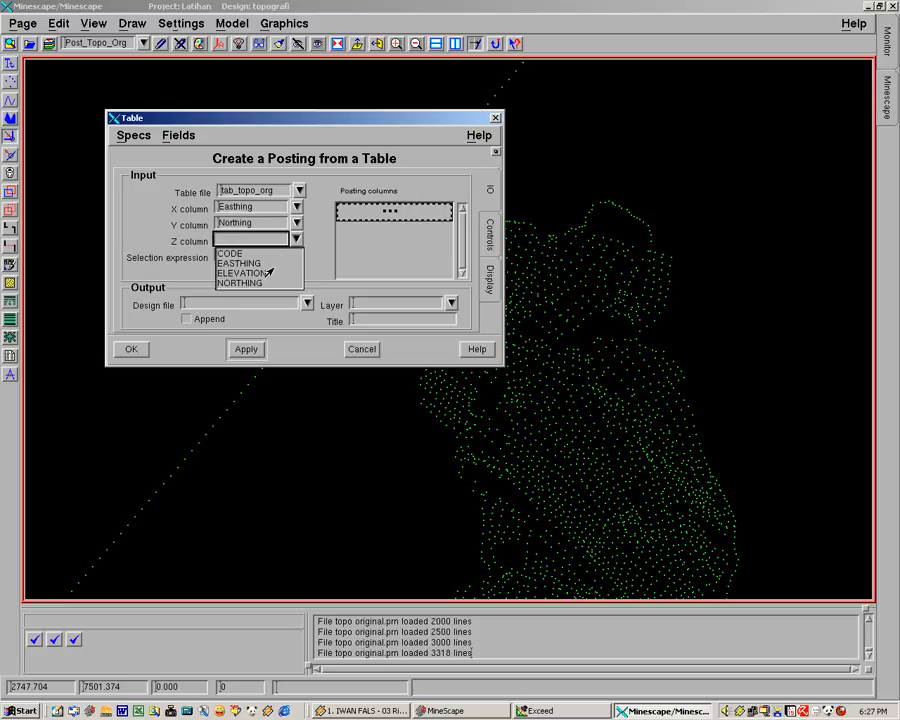
left_click(252, 273)
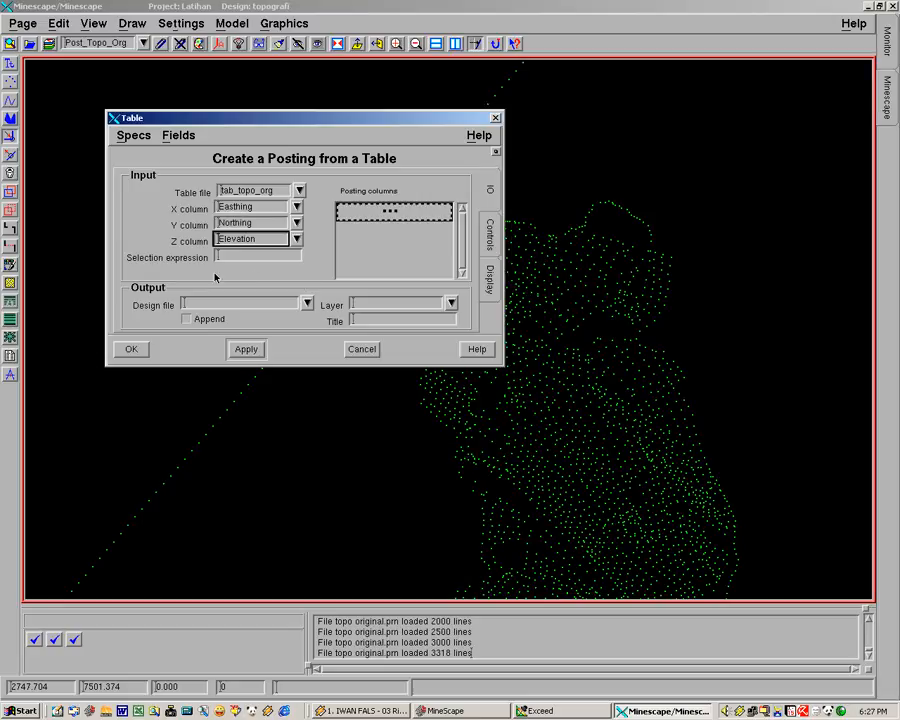
Add Code and Elevation as the posting columns
left_click(357, 212)
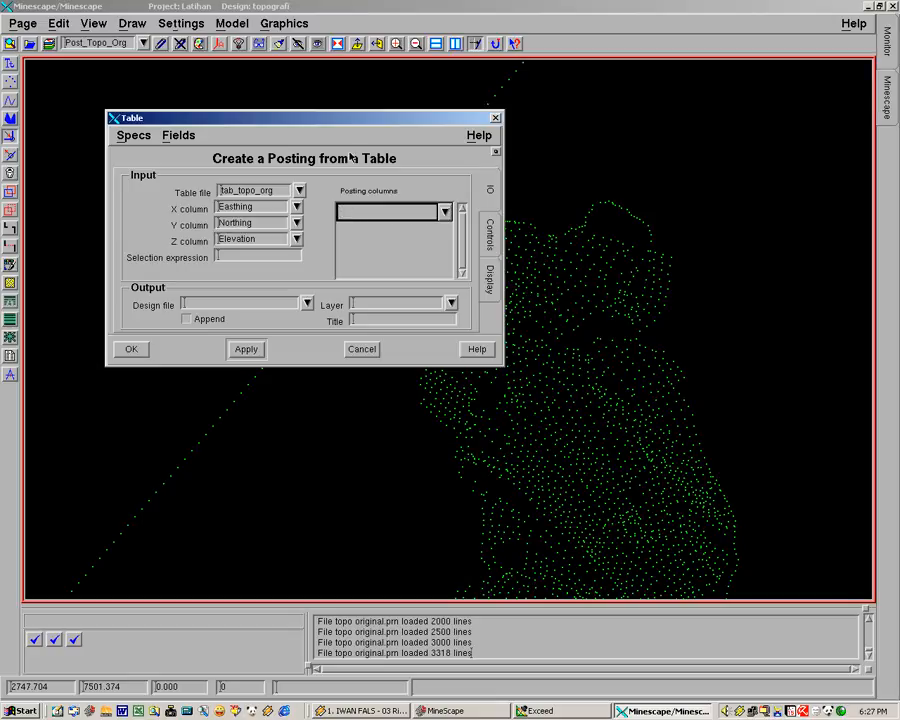
left_click_drag(351, 122, 311, 92)
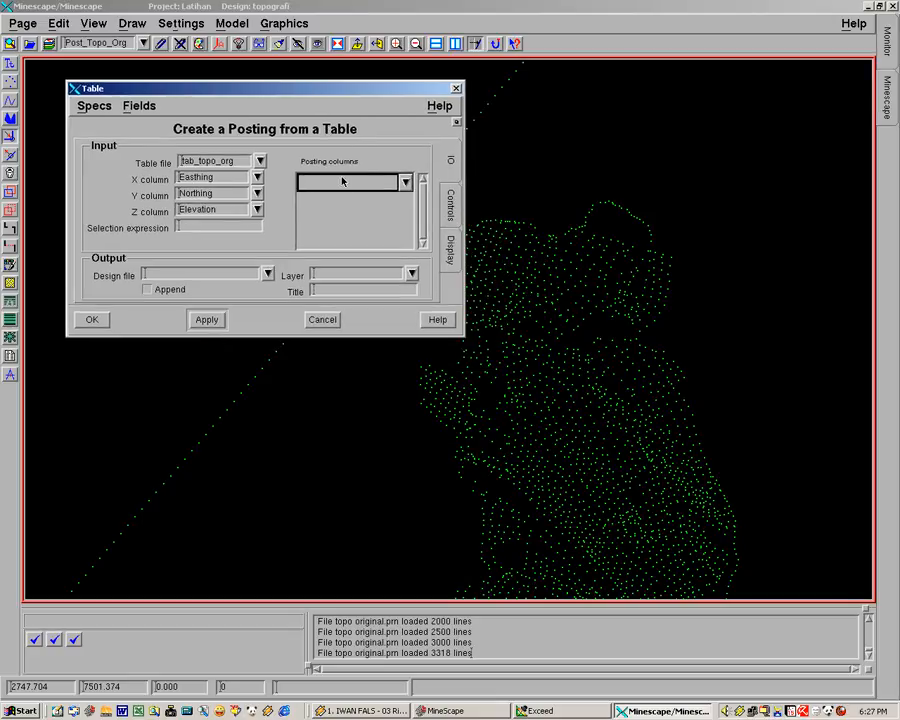
left_click(405, 183)
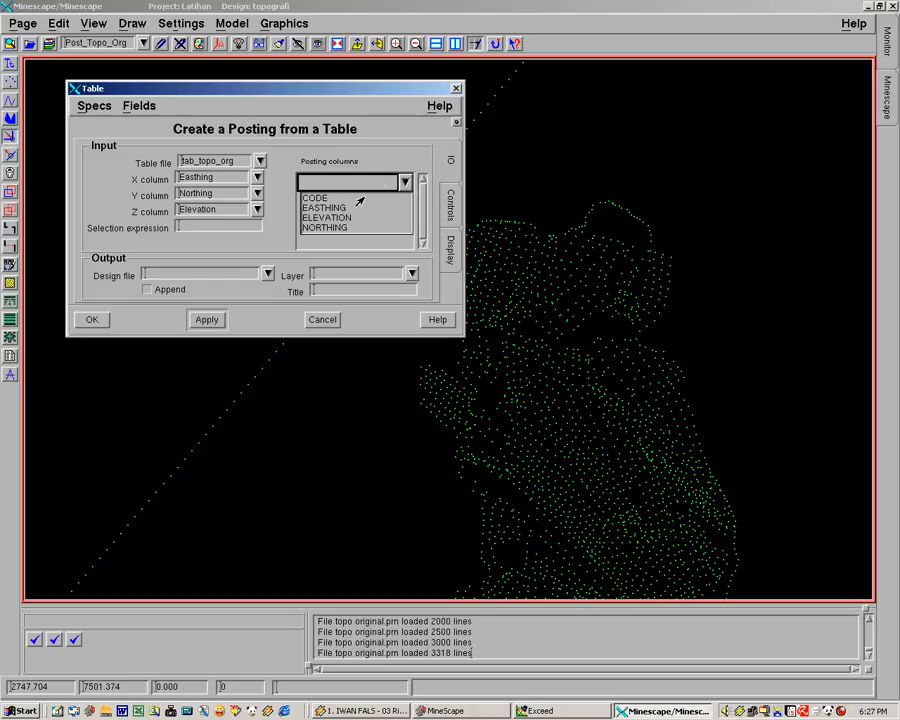
left_click(316, 198)
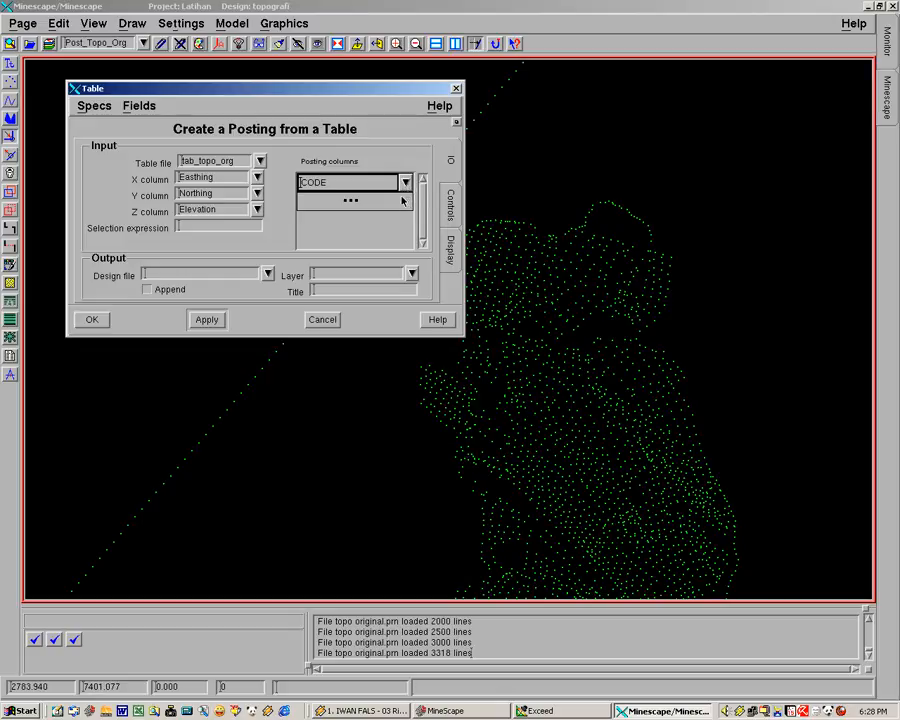
left_click(418, 400)
middle_click_drag(455, 397, 488, 387)
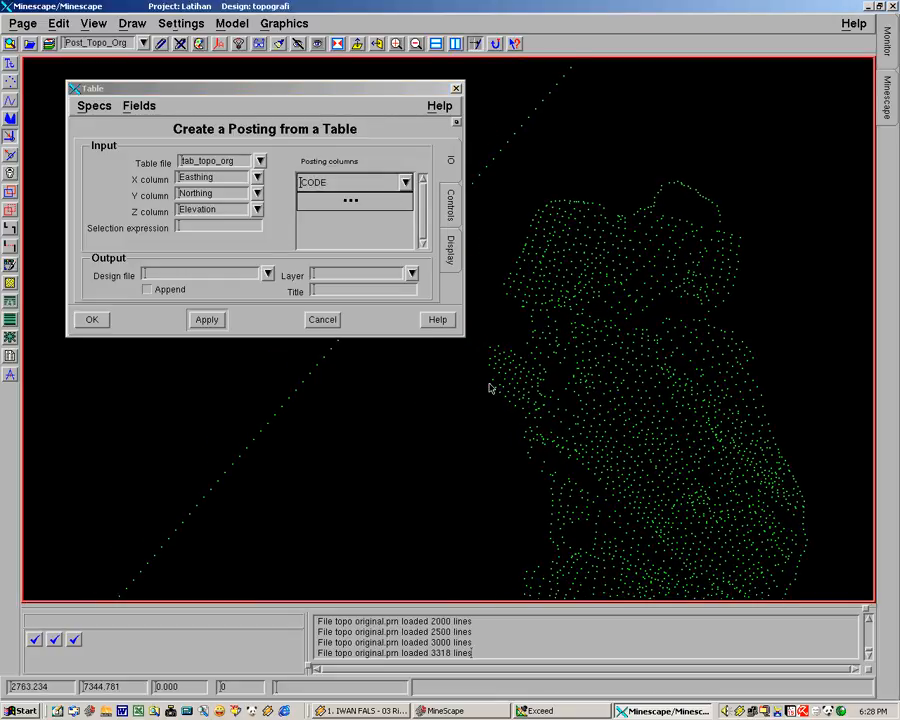
left_click(405, 200)
left_click(405, 201)
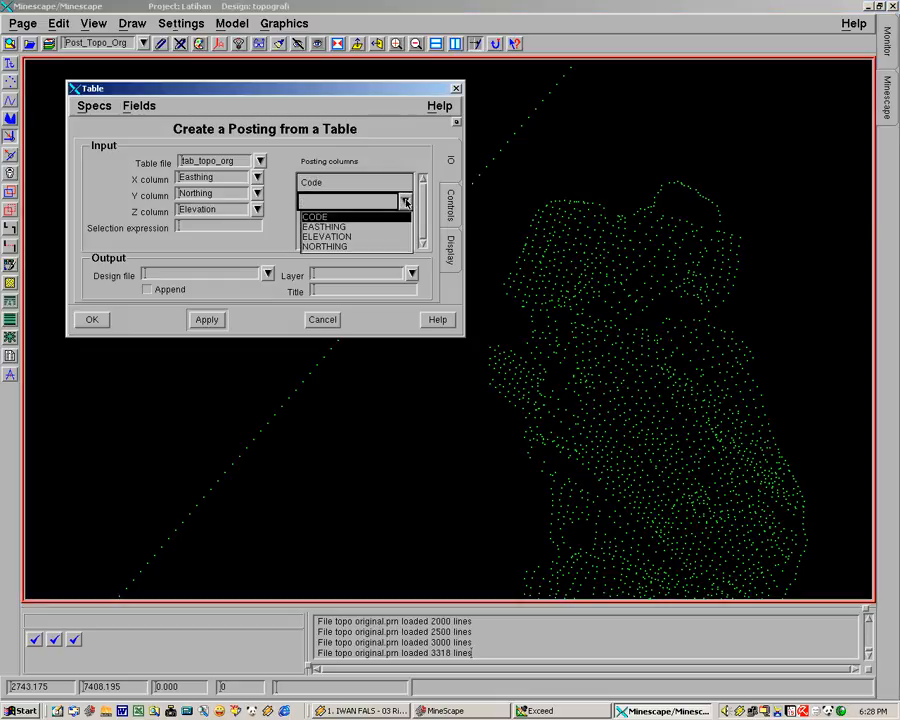
left_click(343, 237)
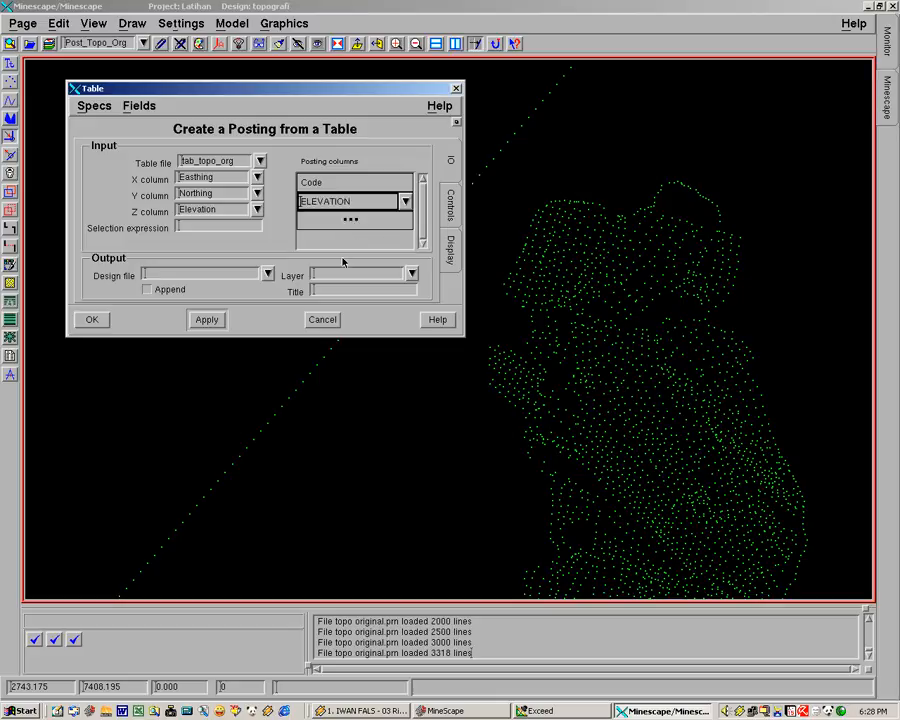
left_click(352, 202)
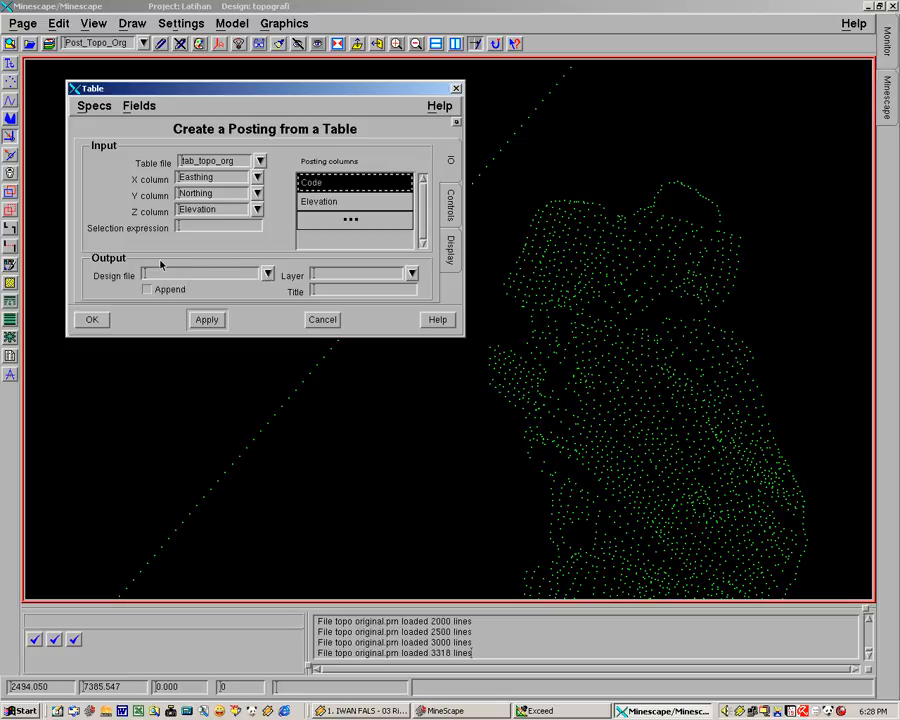
Set the posting's output to design file topografi and layer post_topo_org_code, checking the existing layer names
left_click(268, 273)
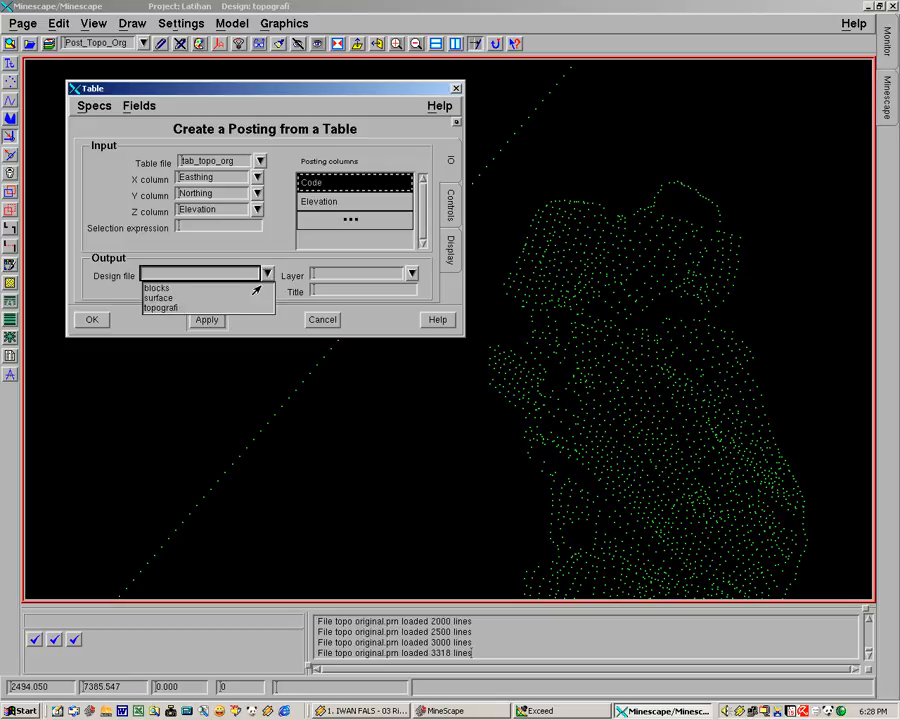
left_click(178, 307)
left_click(363, 275)
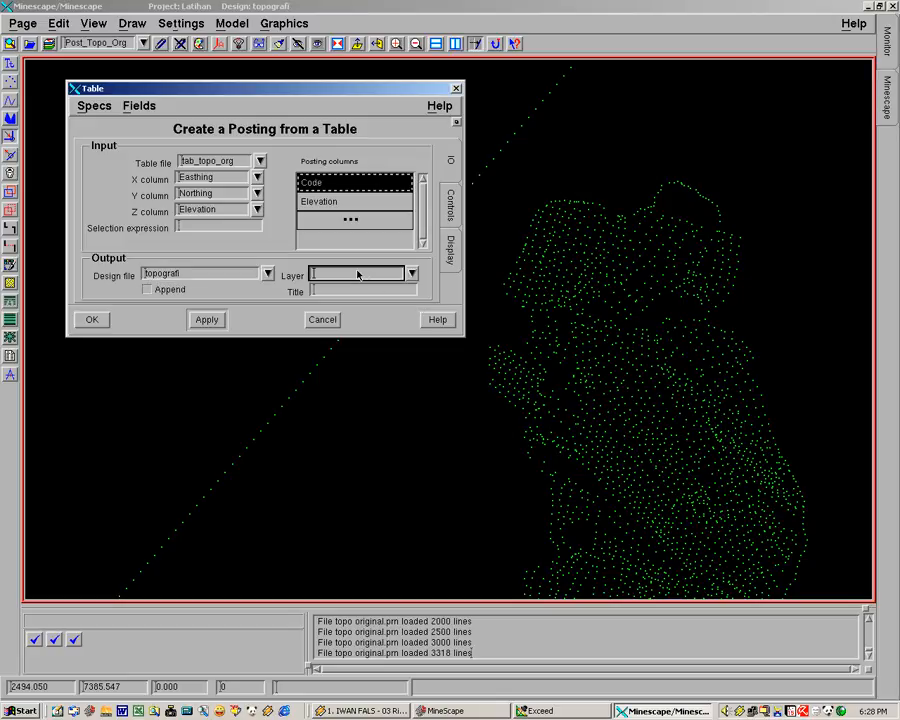
type("post_topo_org_code")
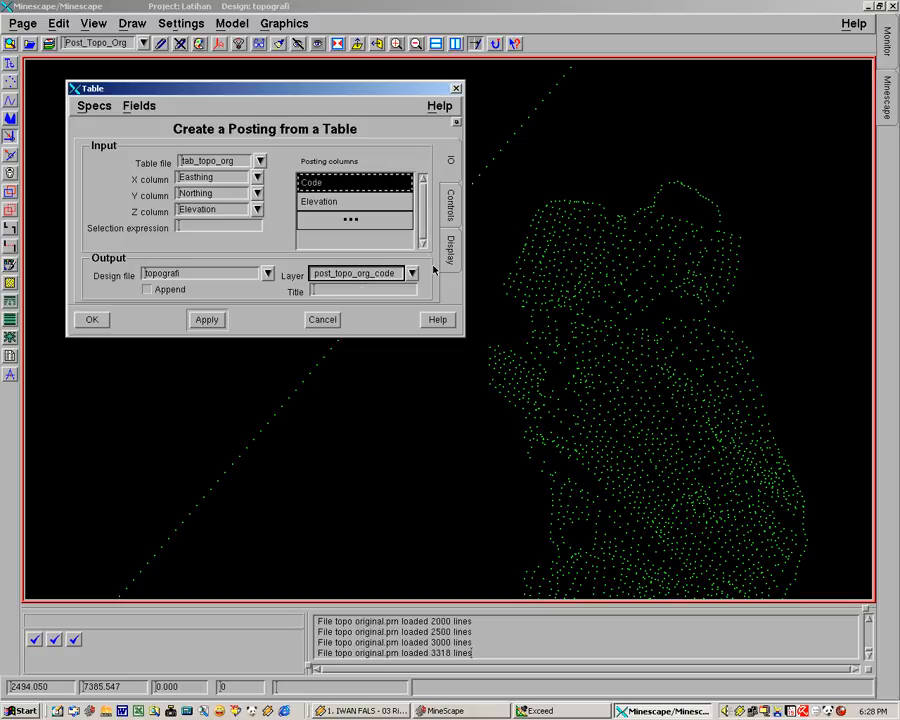
left_click(411, 275)
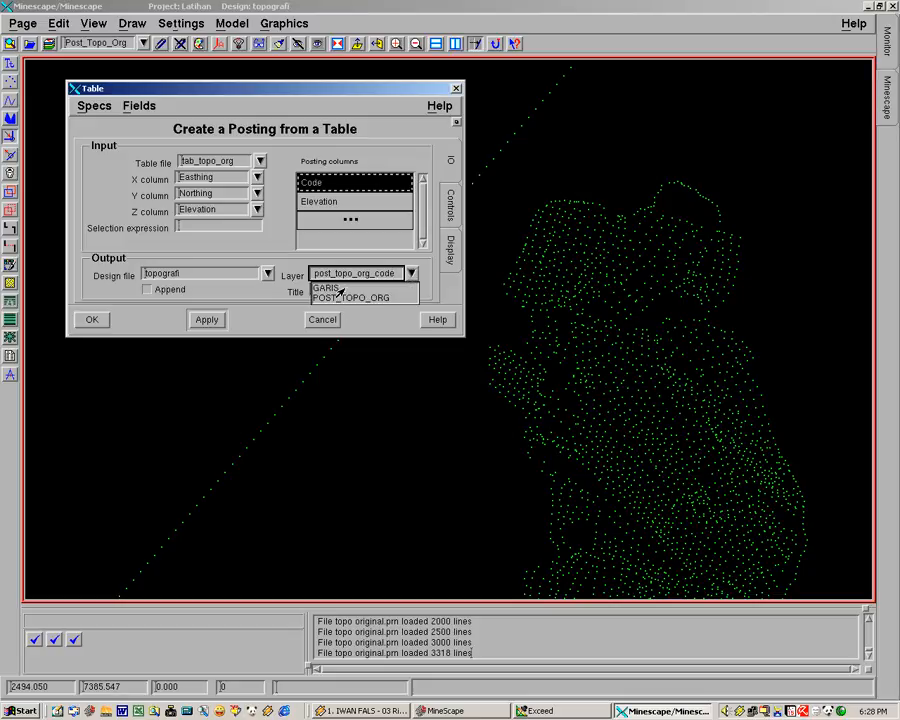
Set the posting's text spacing to 8, text distance to 4 and text justification to Centre
left_click(374, 275)
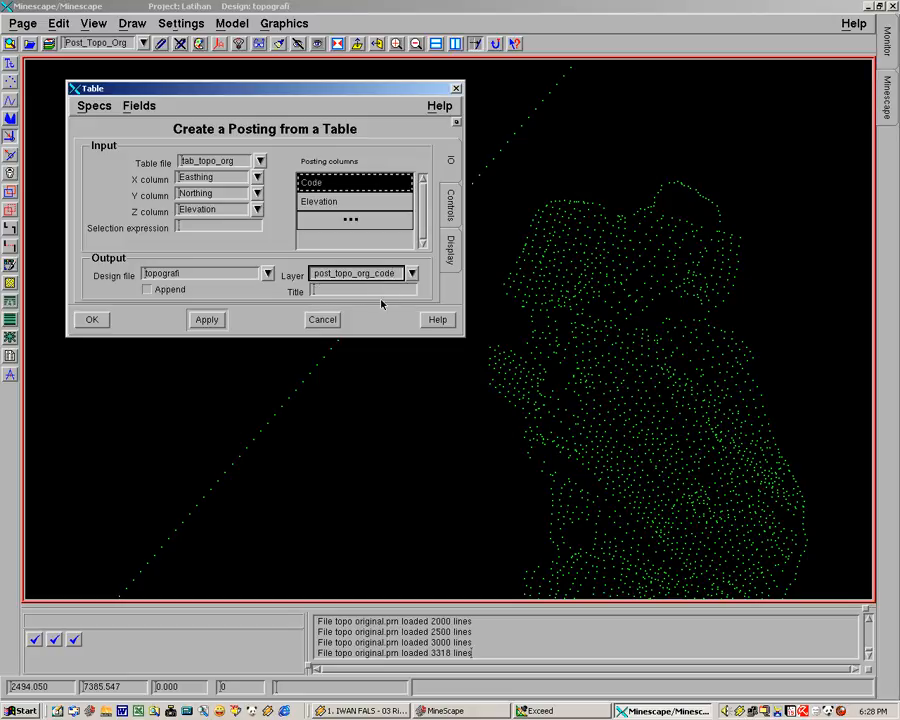
left_click(451, 205)
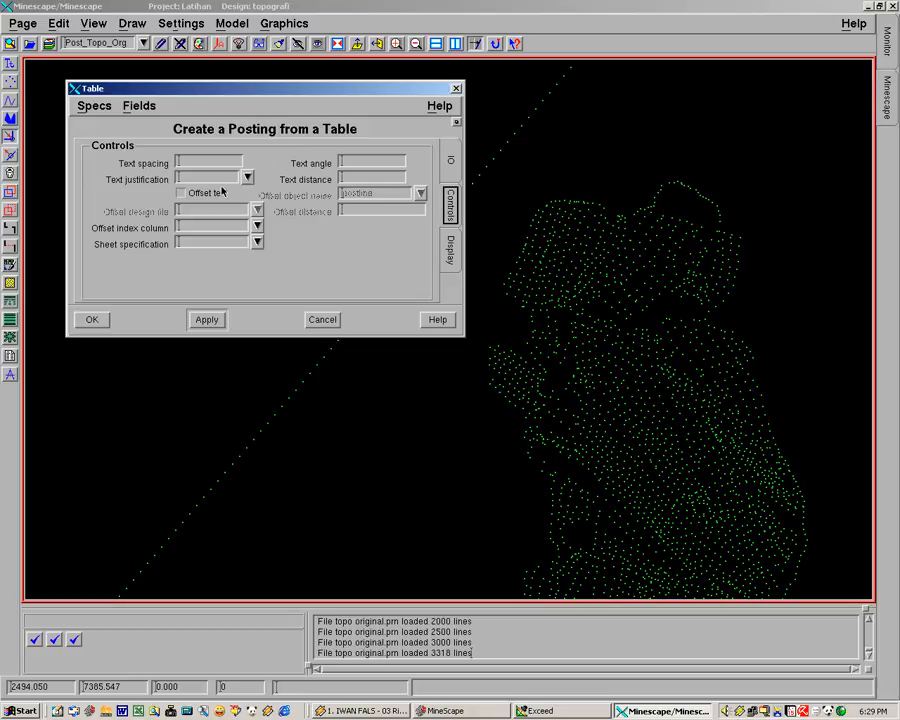
left_click(194, 162)
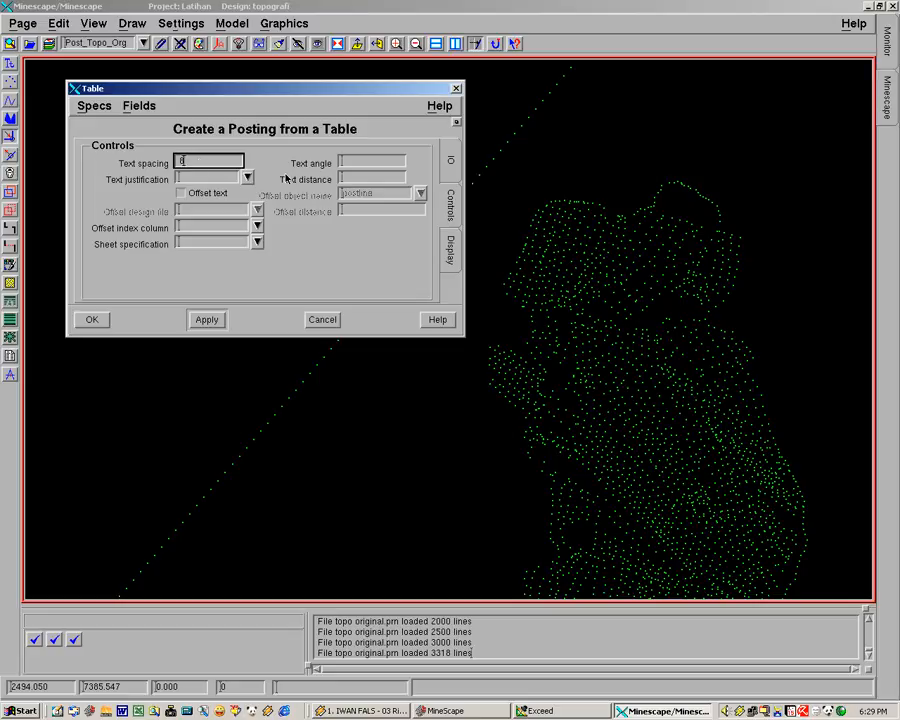
key("Tab")
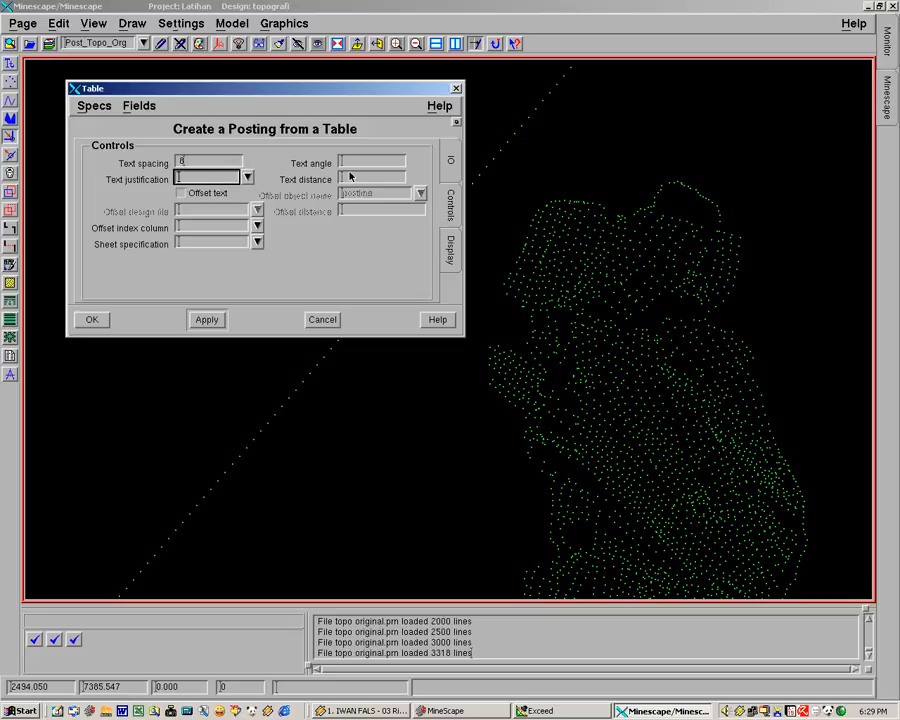
left_click(348, 178)
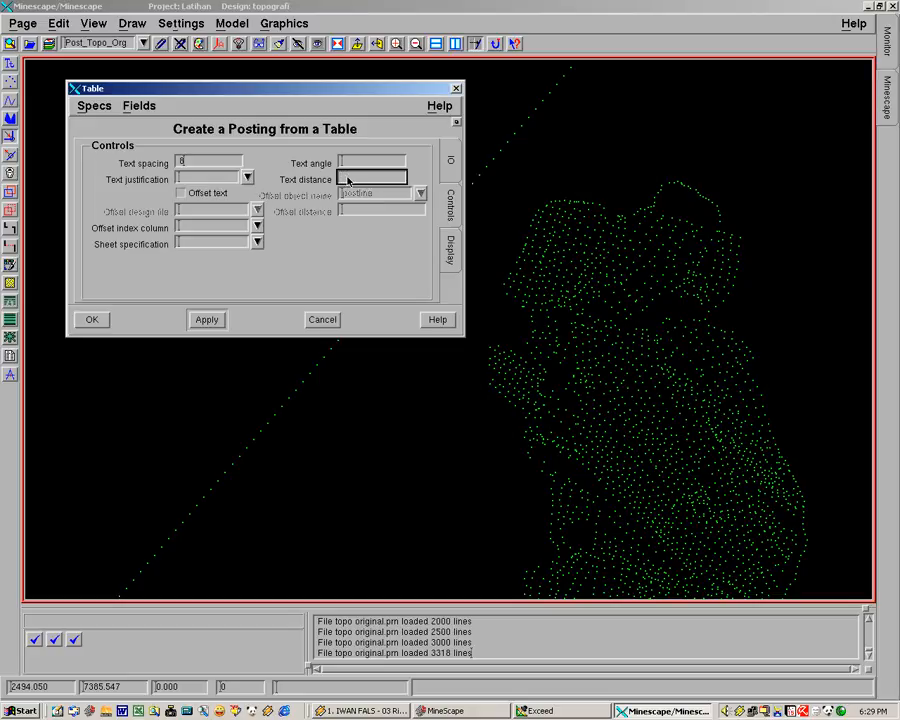
type("4")
left_click(349, 163)
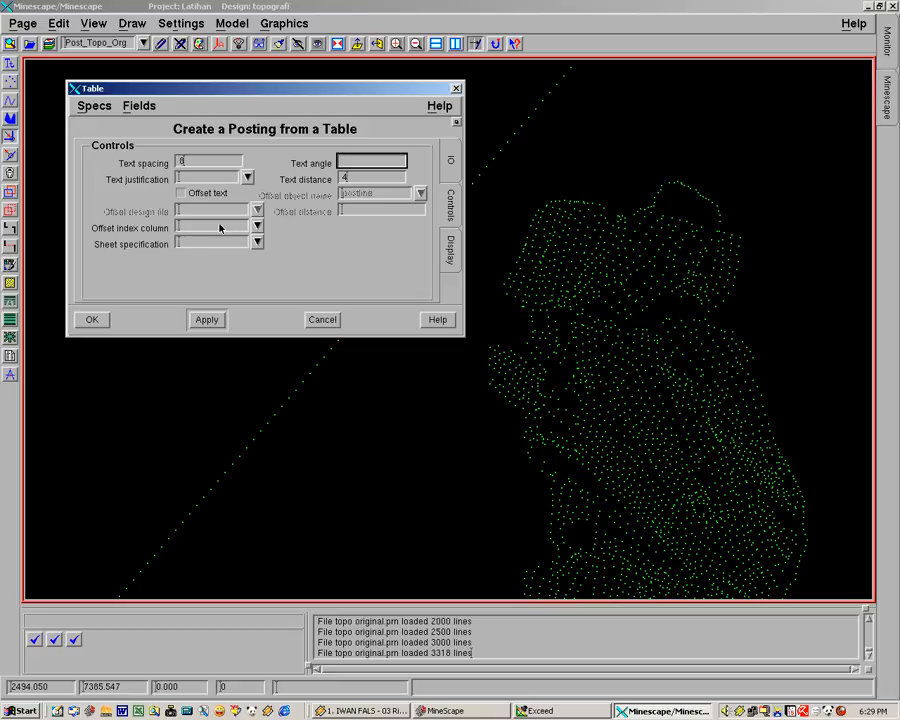
left_click(247, 177)
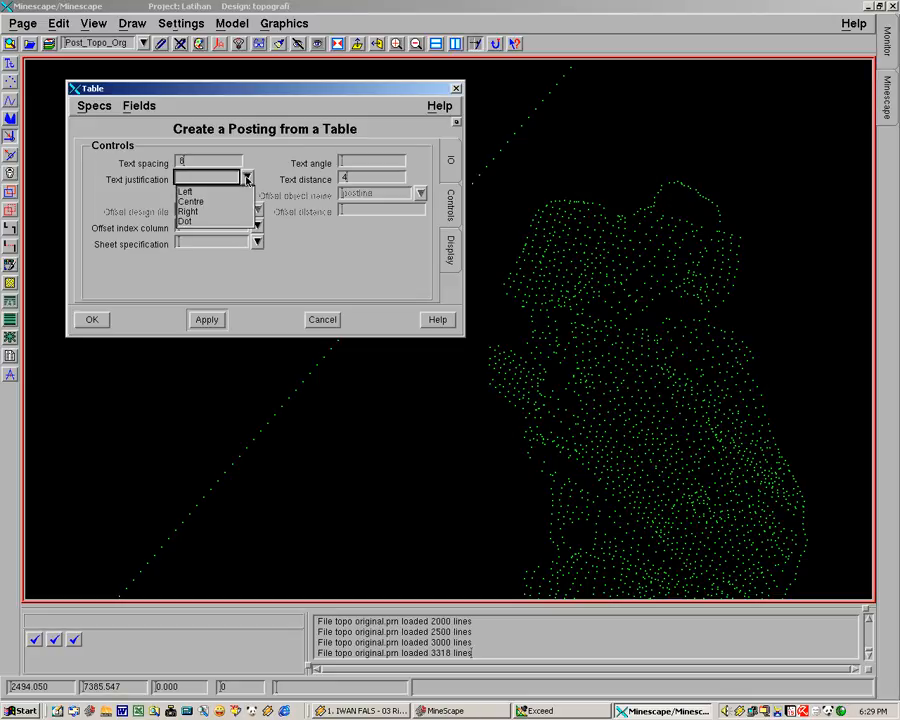
left_click(193, 201)
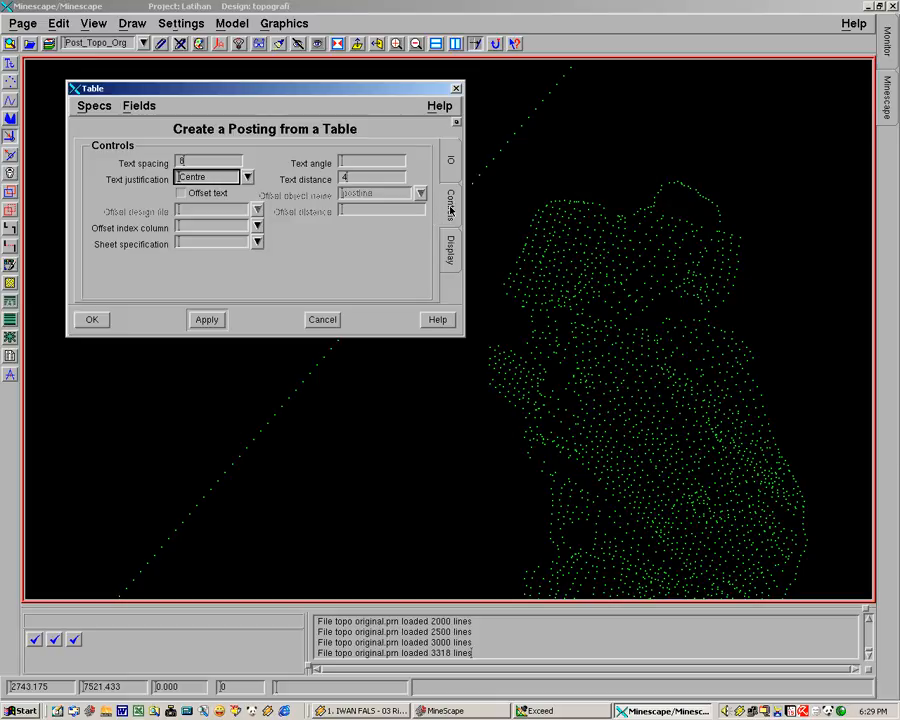
Open the post_symbol display definition used for the posting's point symbols
left_click(451, 255)
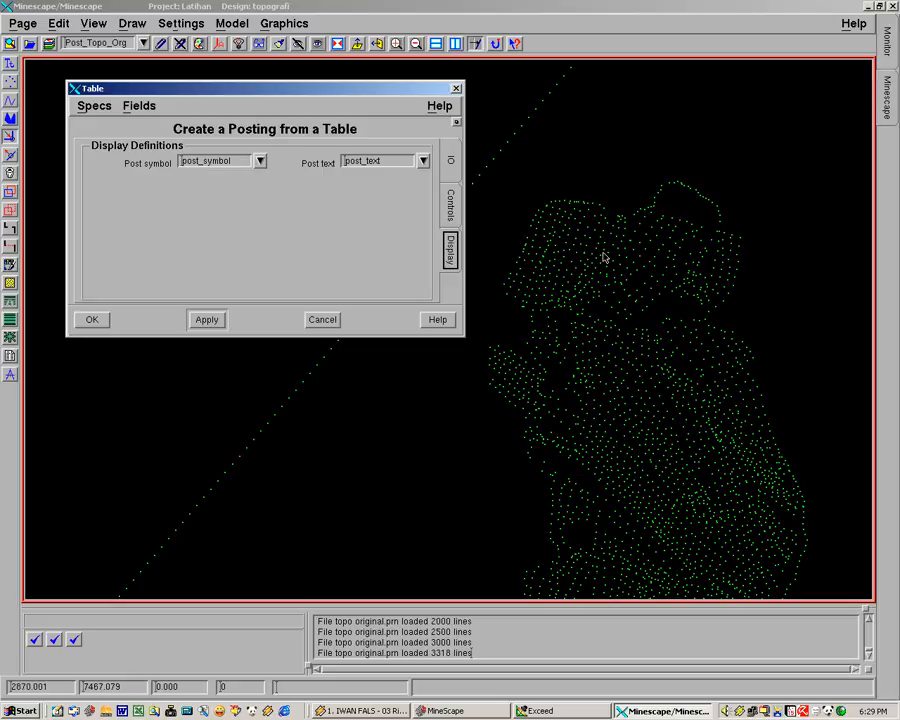
left_click(230, 162)
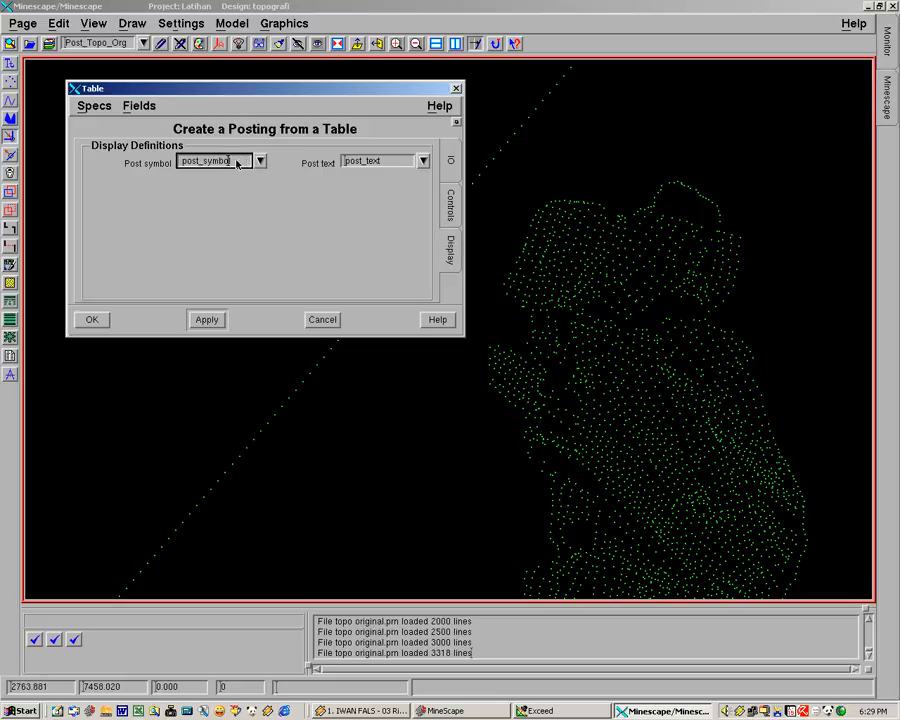
right_click(237, 163)
left_click(251, 277)
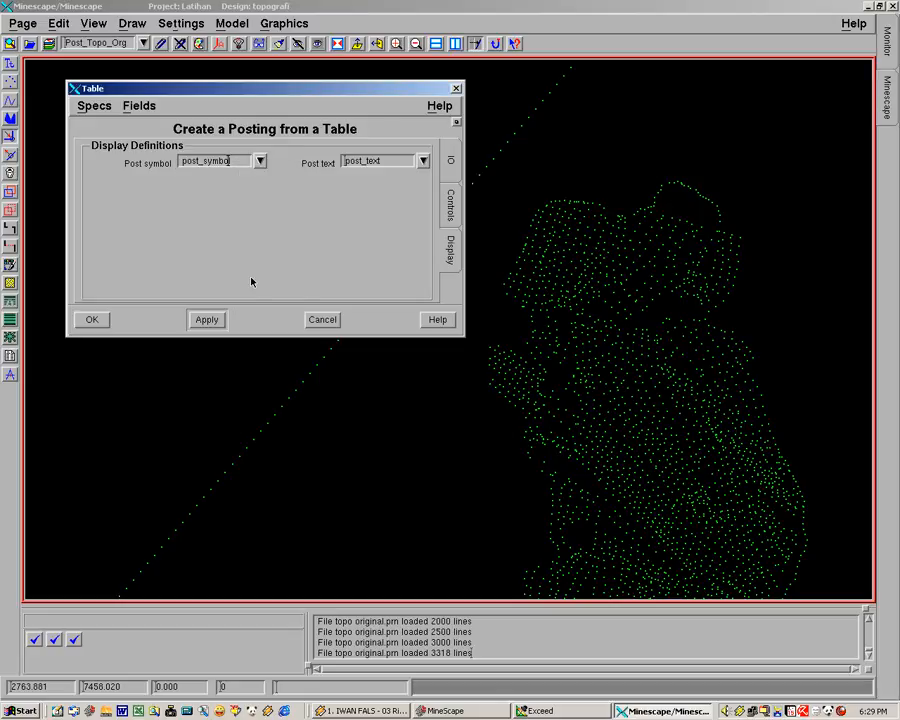
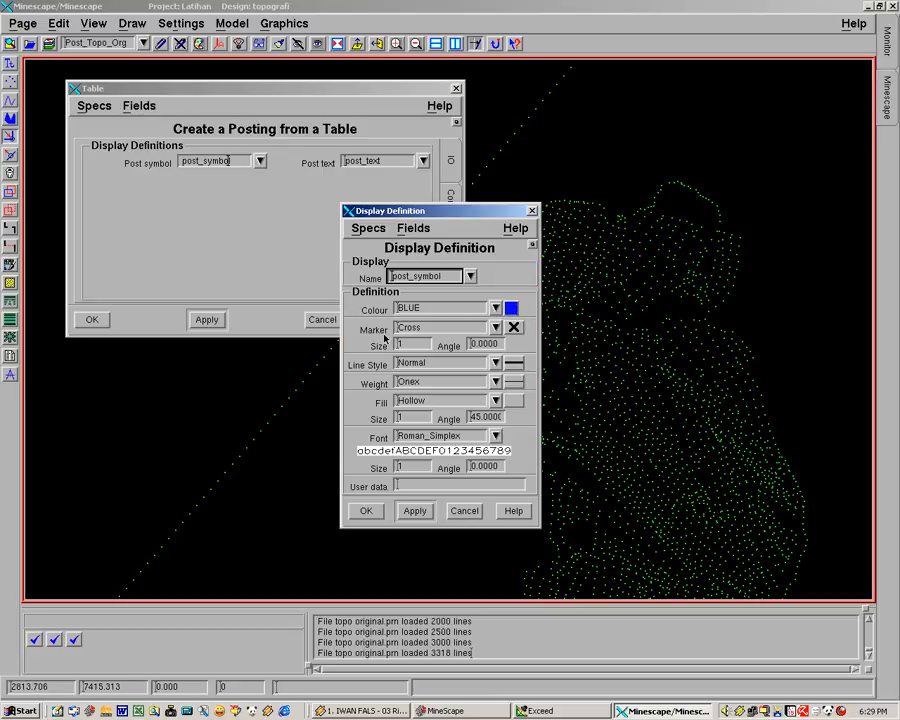
Set the post_symbol display definition to white colour, Dot marker and Hollow fill, and save it
left_click(511, 308)
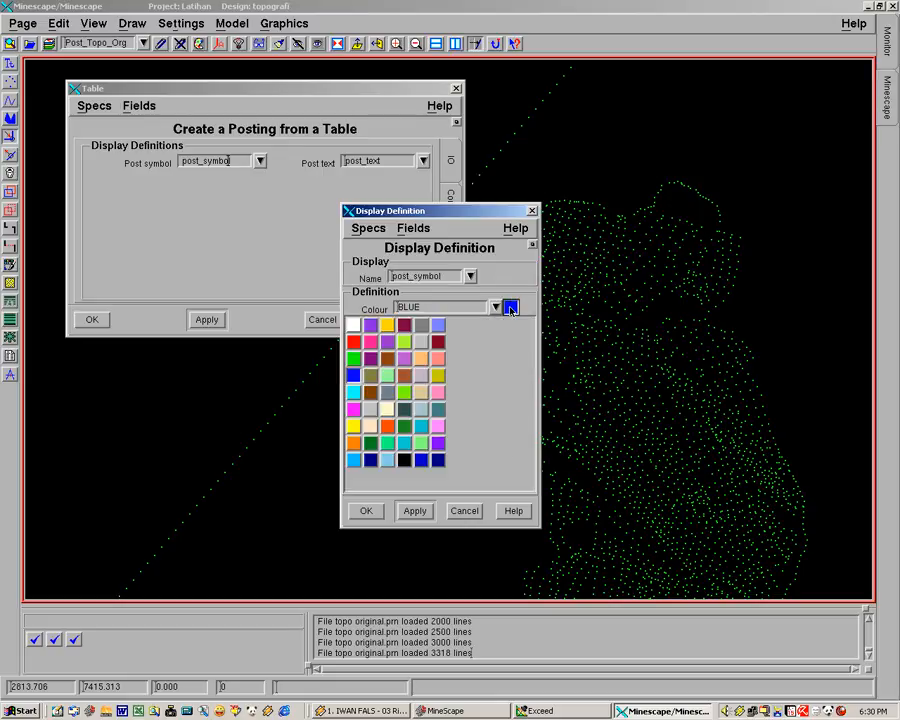
left_click(354, 327)
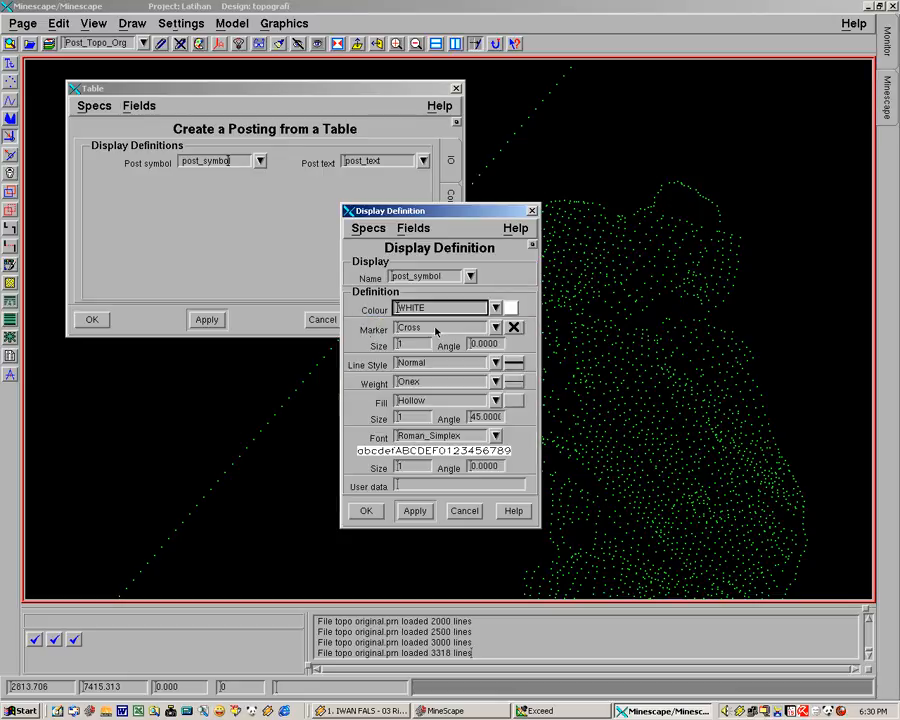
left_click(512, 326)
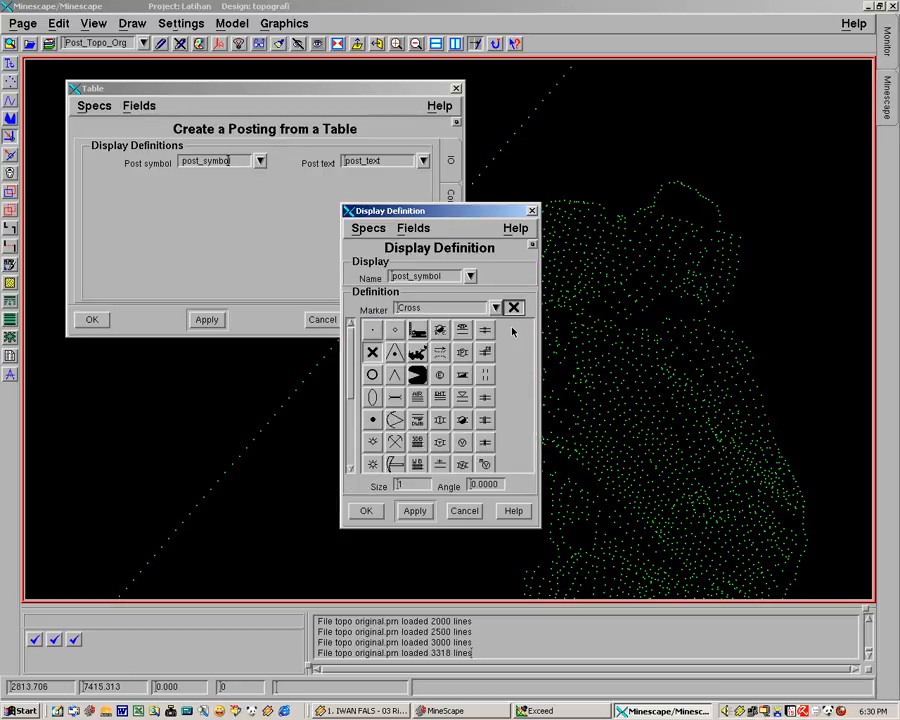
left_click(372, 330)
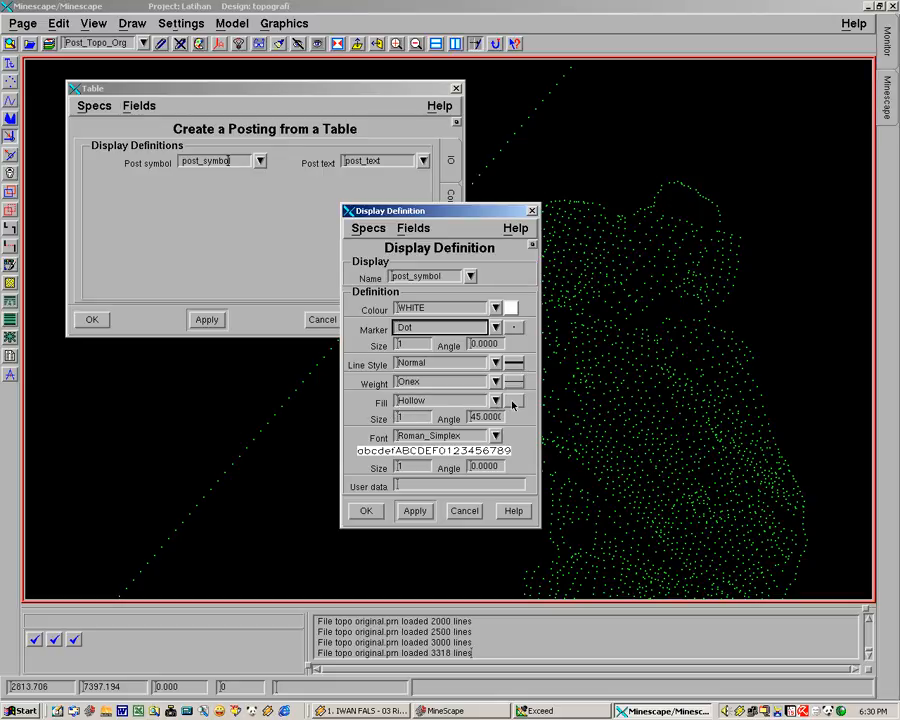
left_click(496, 401)
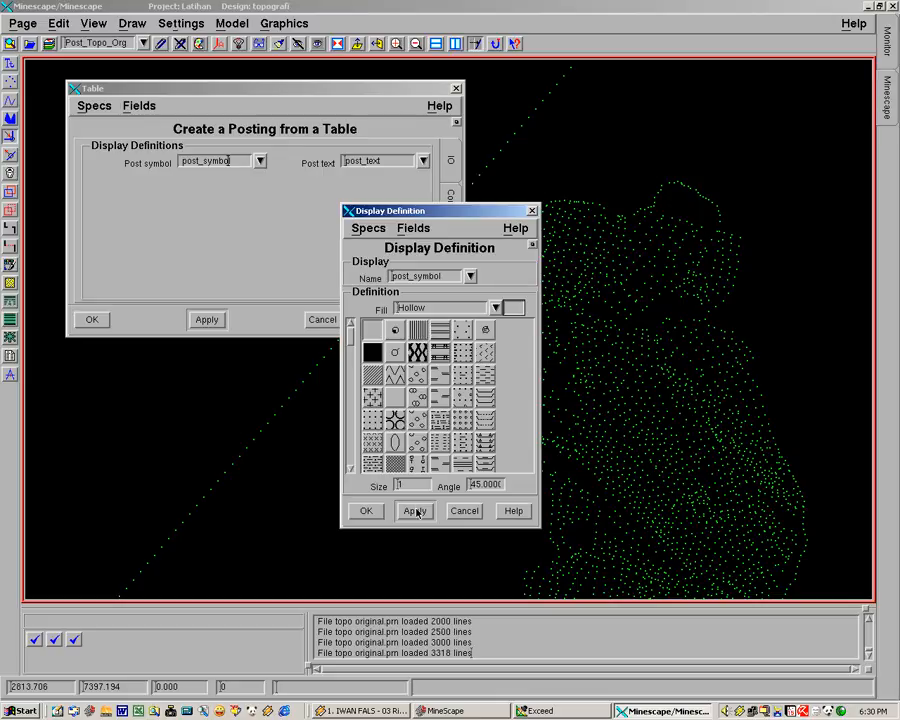
left_click(369, 331)
left_click(418, 417)
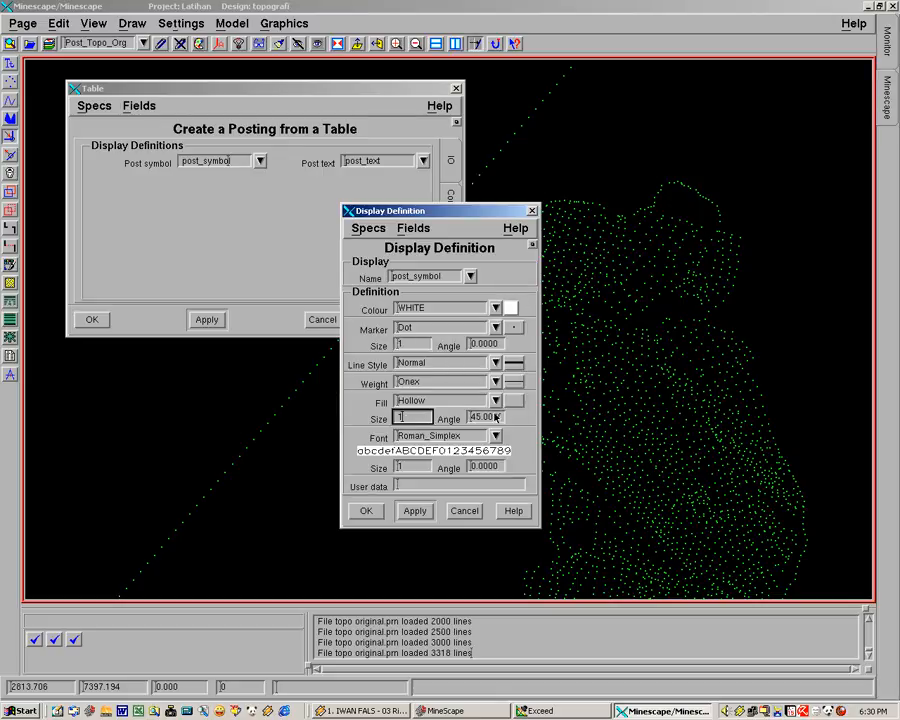
left_click(415, 467)
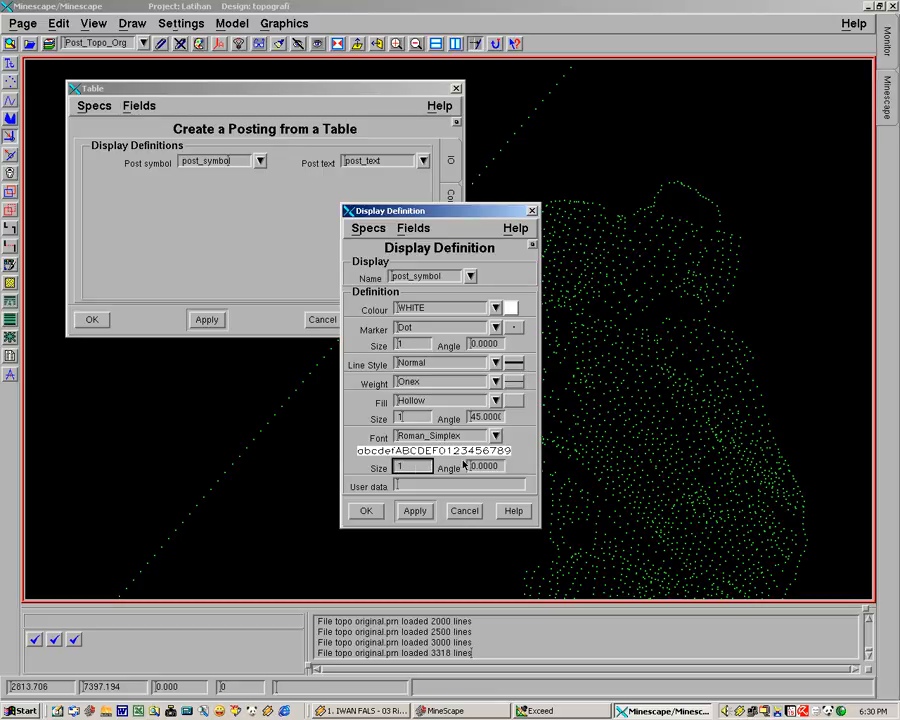
left_click(369, 512)
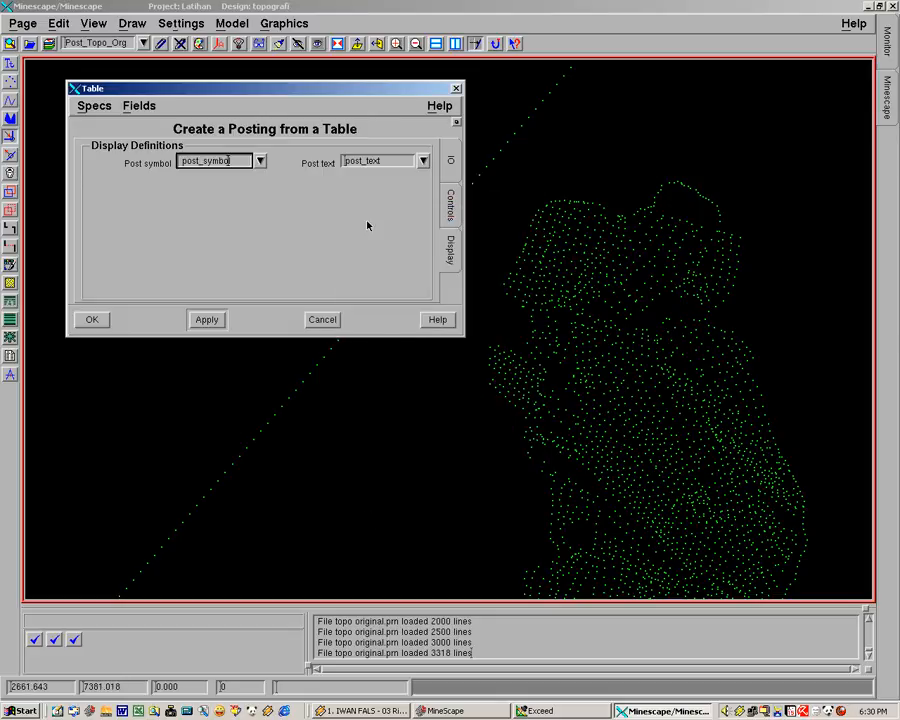
Edit the post_text display definition to use red colour and a font size of 1
left_click(357, 162)
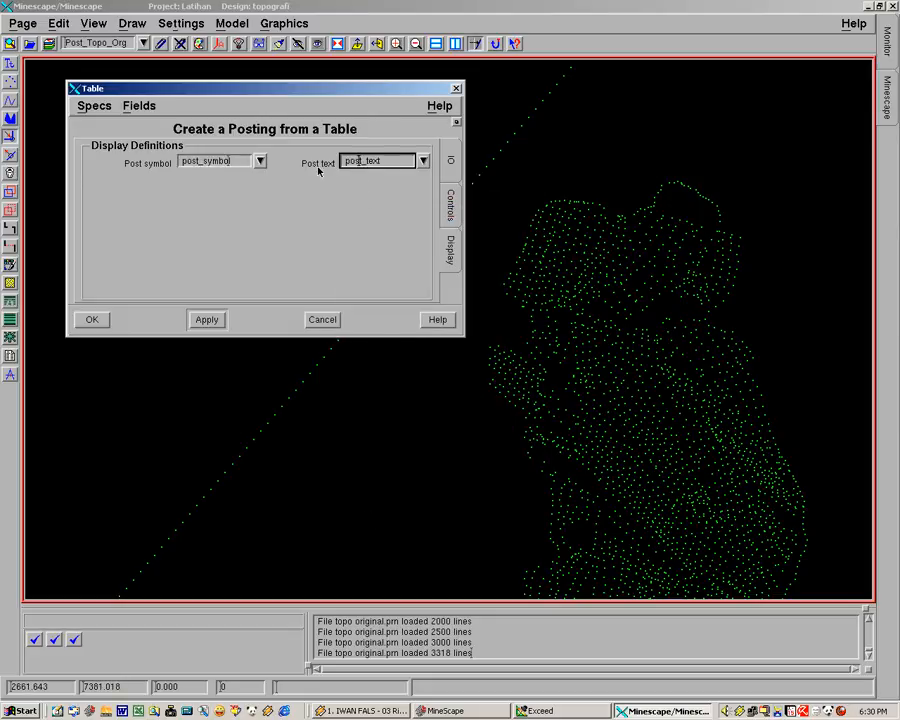
right_click(387, 163)
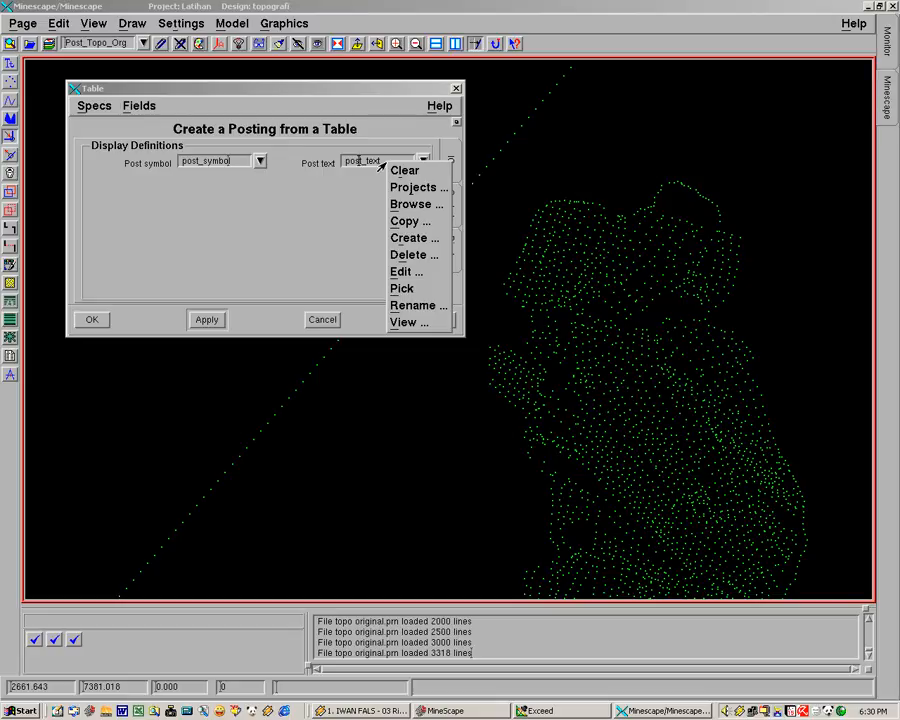
left_click(403, 272)
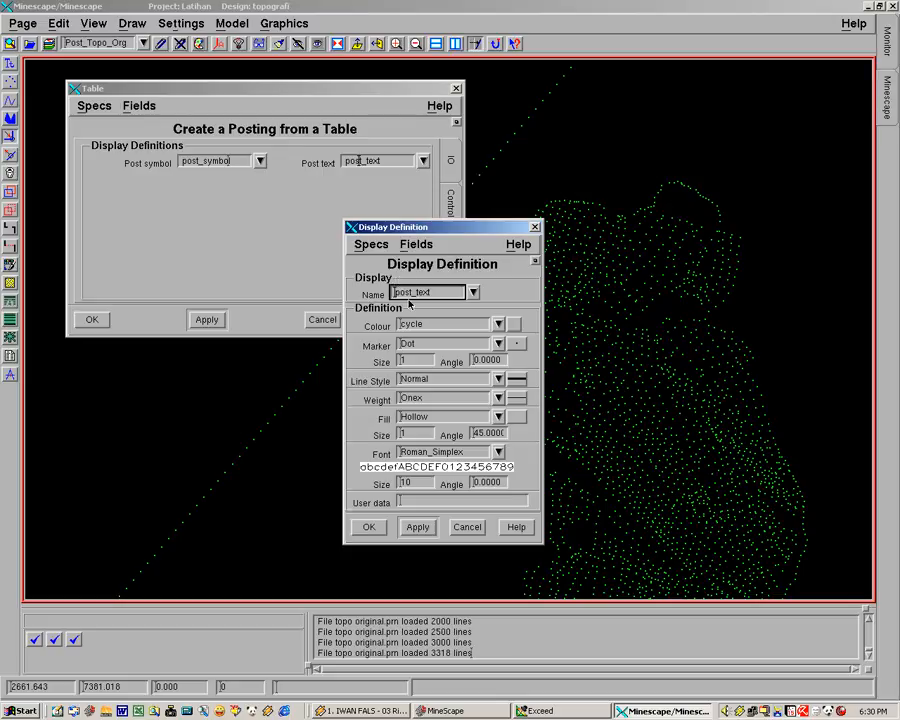
left_click(507, 324)
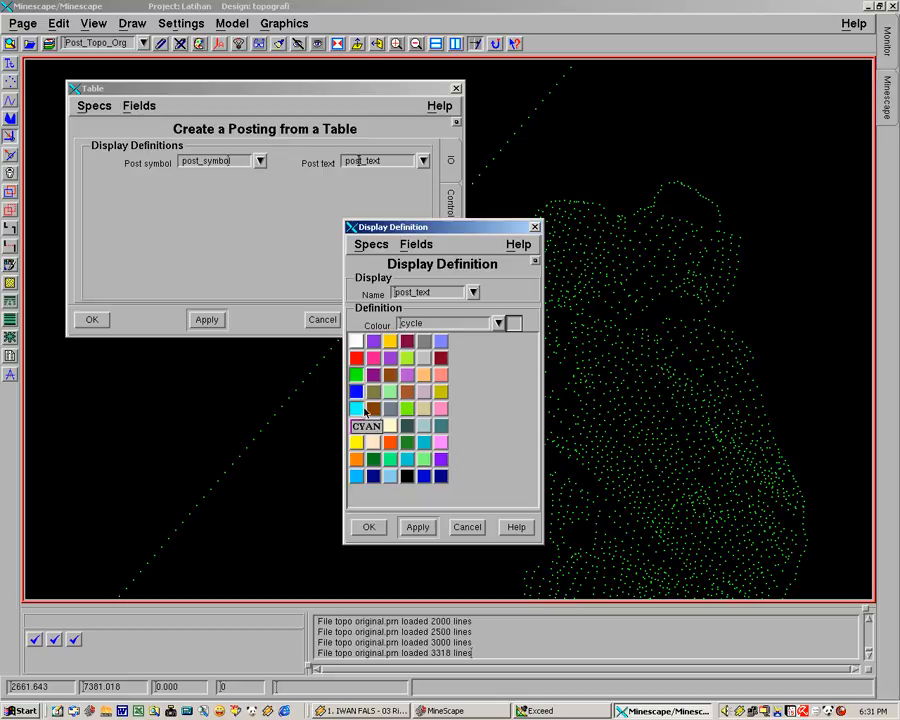
left_click(357, 358)
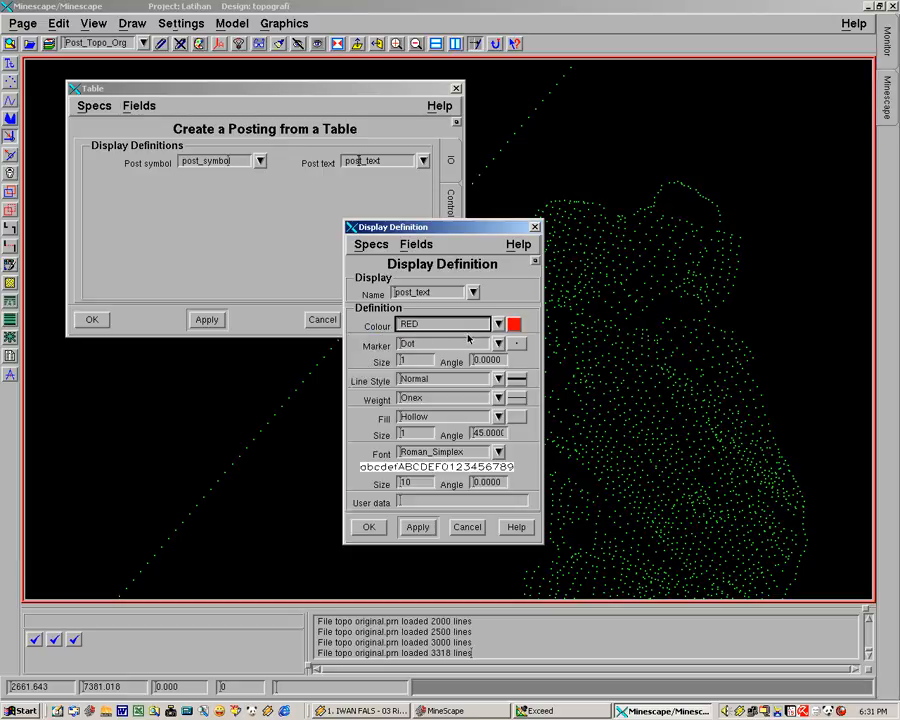
left_click(421, 347)
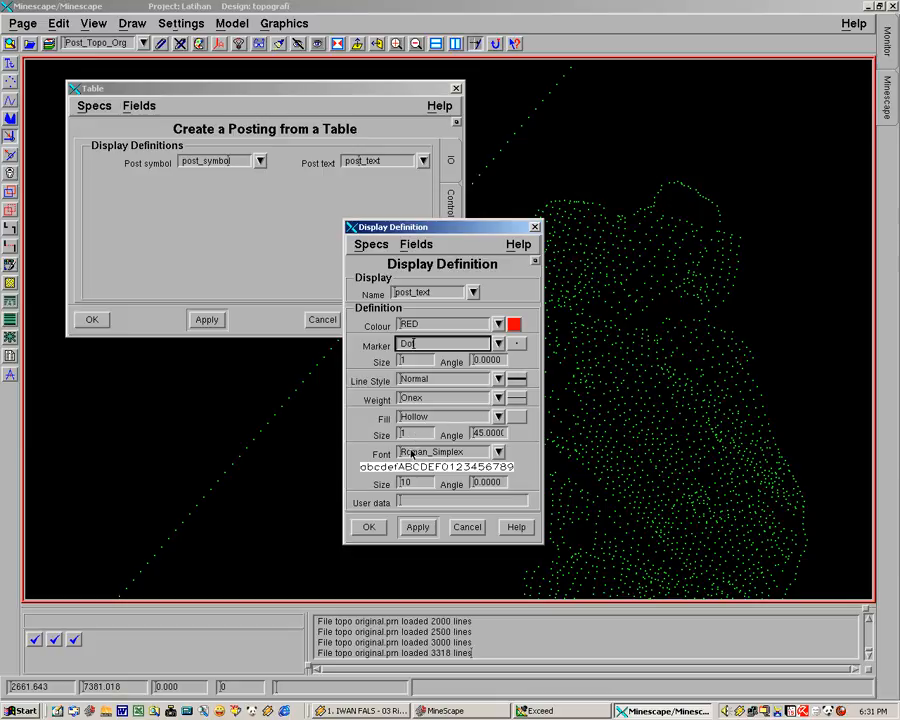
left_click(482, 451)
left_click(408, 486)
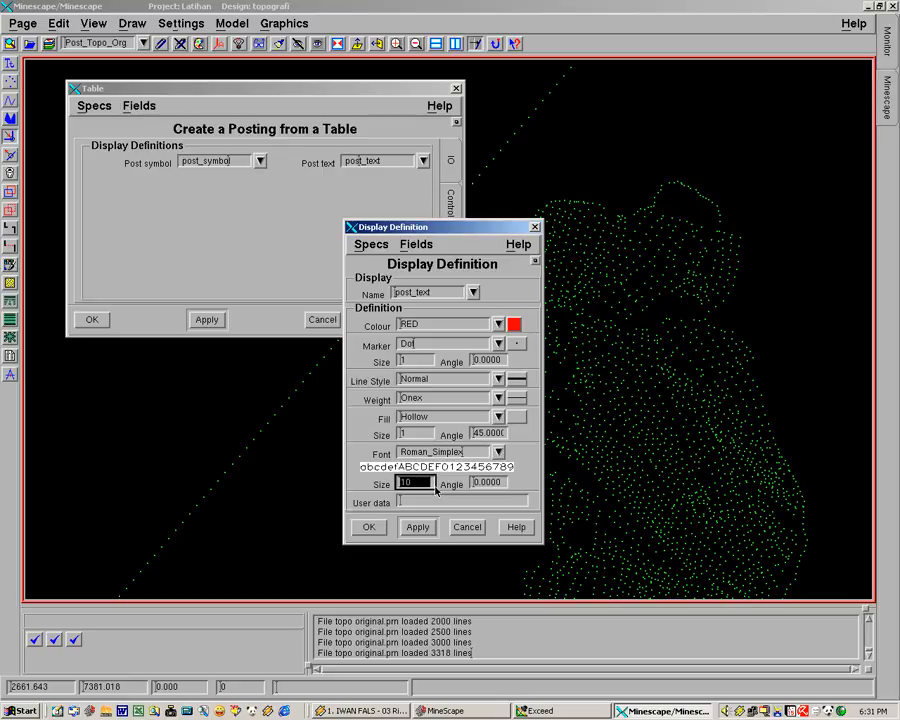
type("1")
left_click(369, 528)
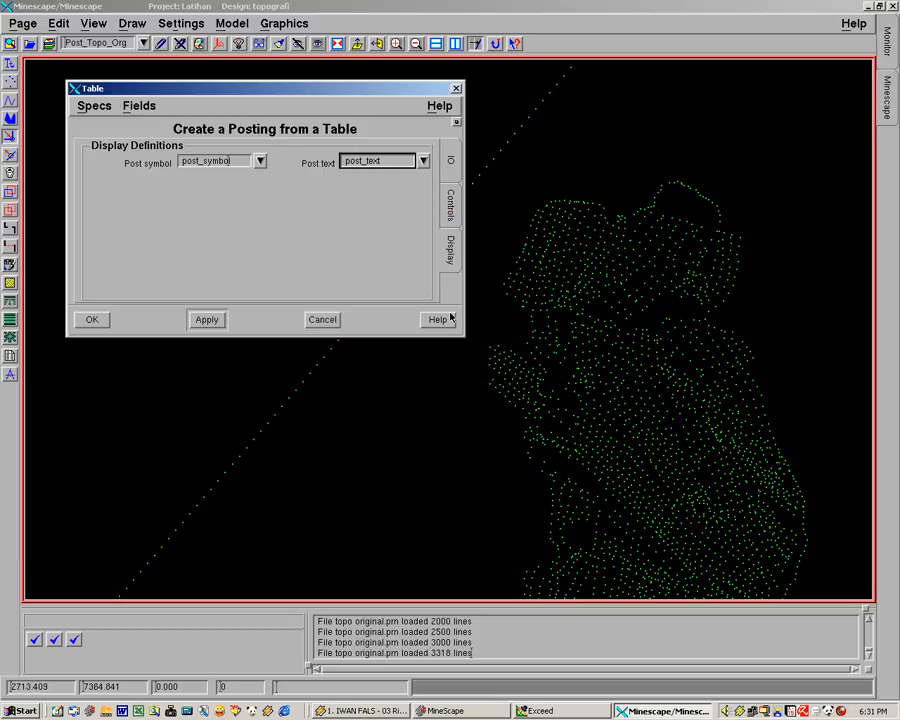
Review the posting's control, display and input/output settings, and create the posting from the table
left_click(451, 205)
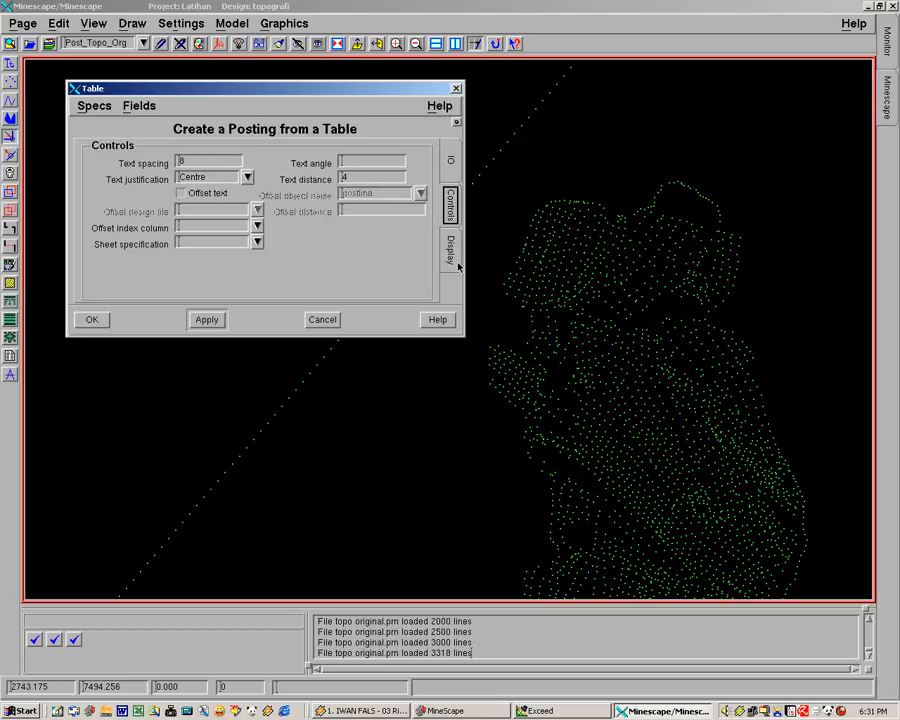
left_click(451, 250)
left_click(450, 200)
left_click(449, 163)
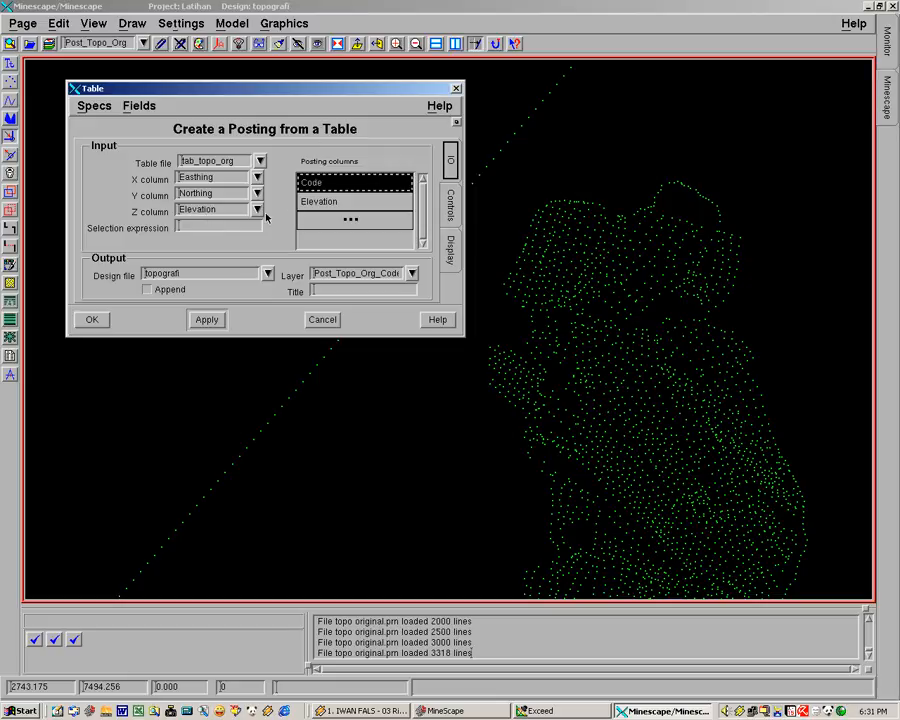
left_click_drag(227, 89, 283, 85)
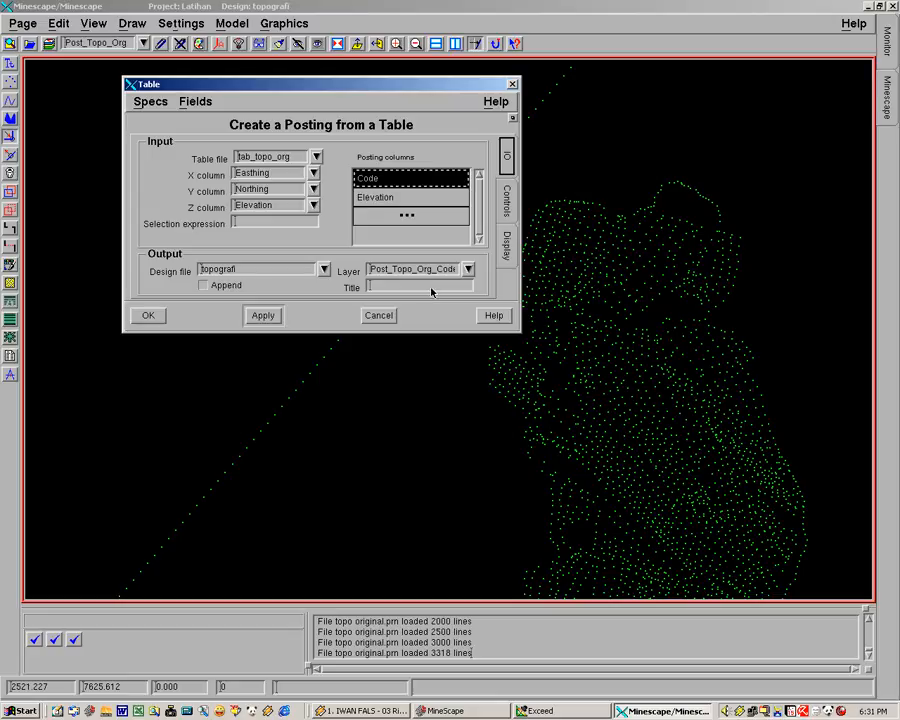
left_click(150, 316)
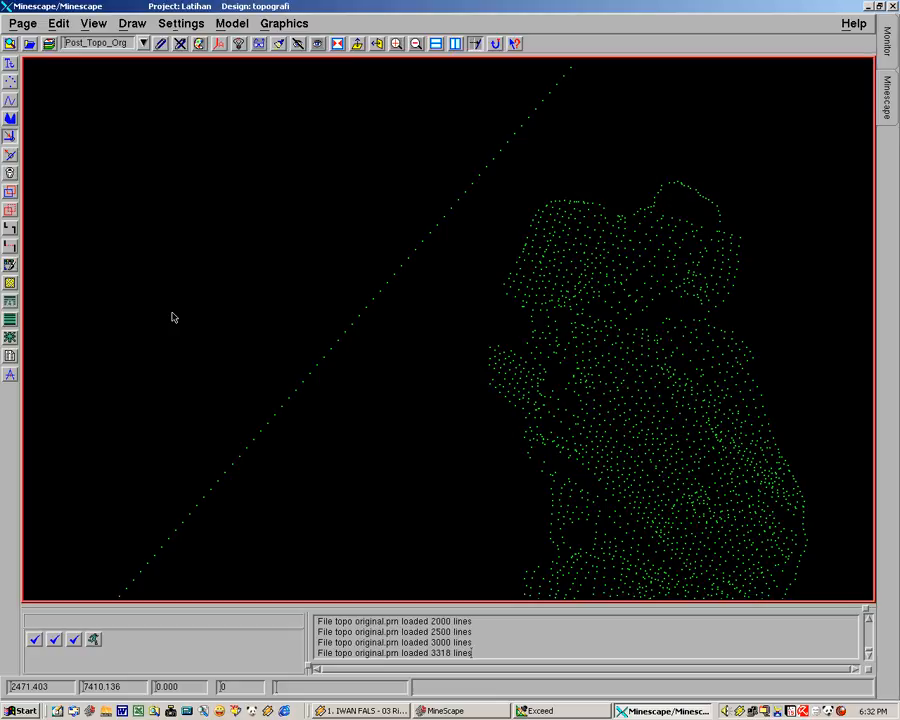
Make Post_Topo_Org_Code the current design layer
middle_click_drag(367, 441, 271, 364)
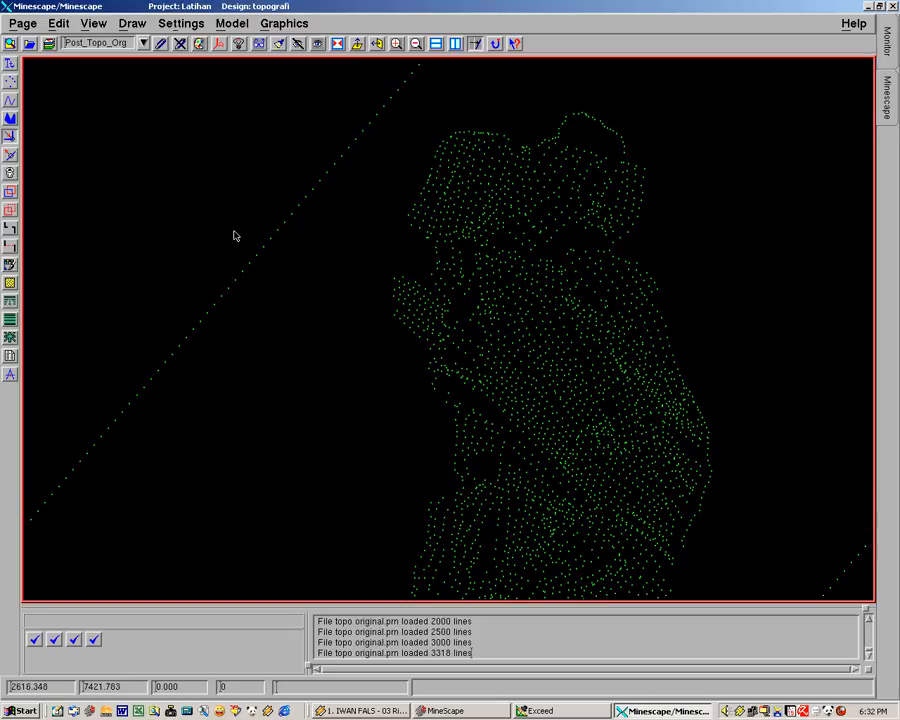
left_click(143, 44)
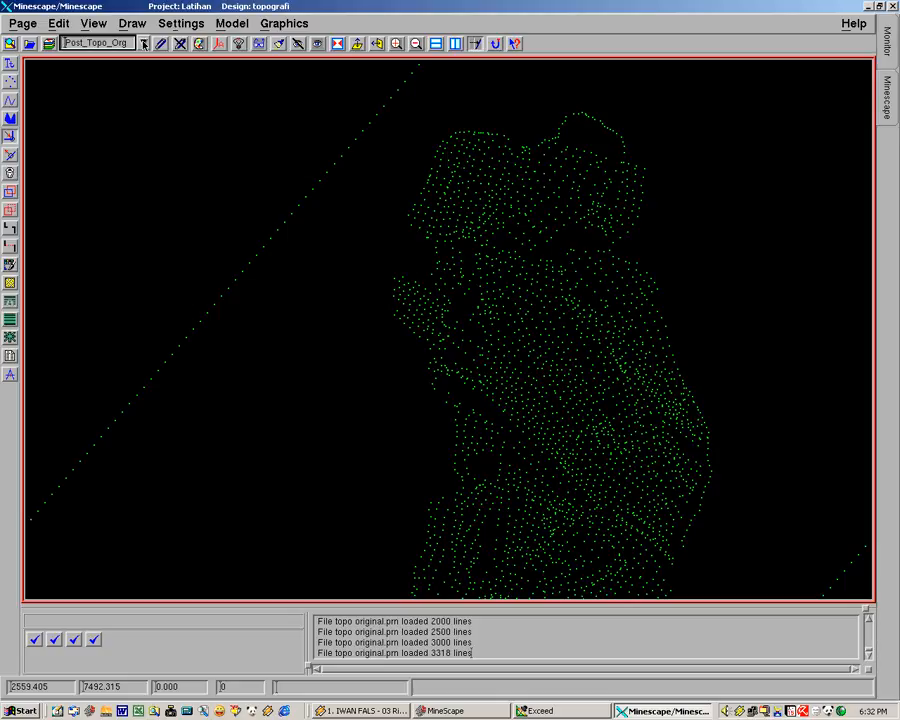
left_click(143, 44)
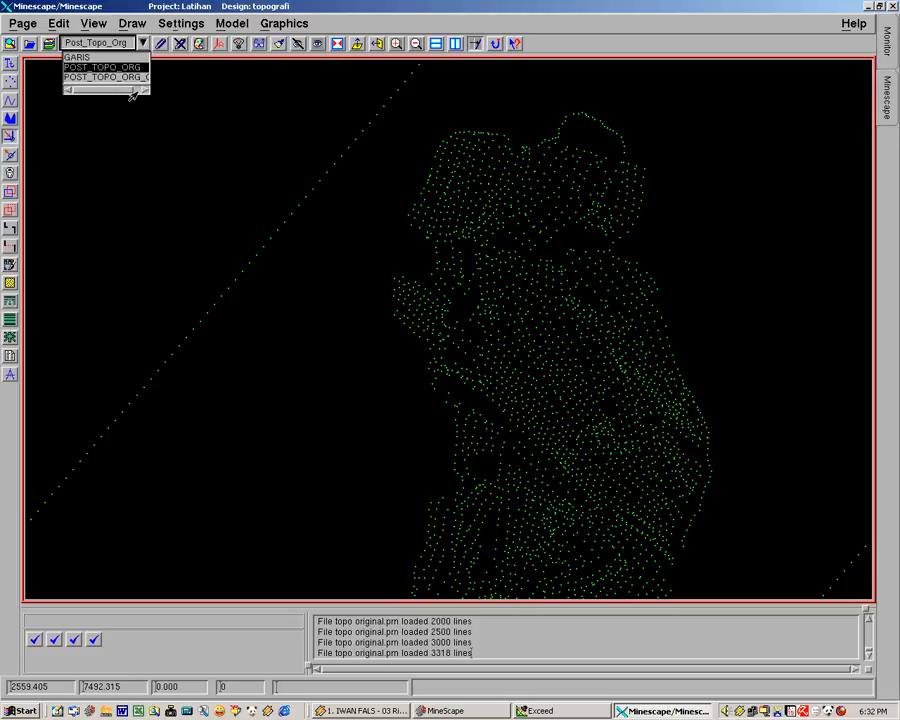
left_click_drag(118, 89, 142, 89)
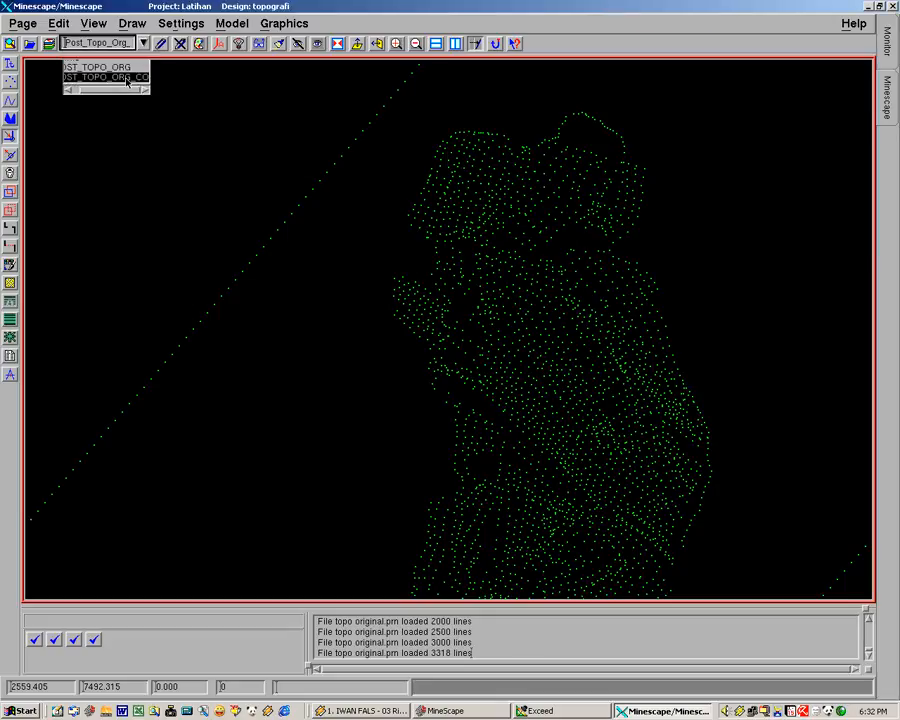
left_click(124, 79)
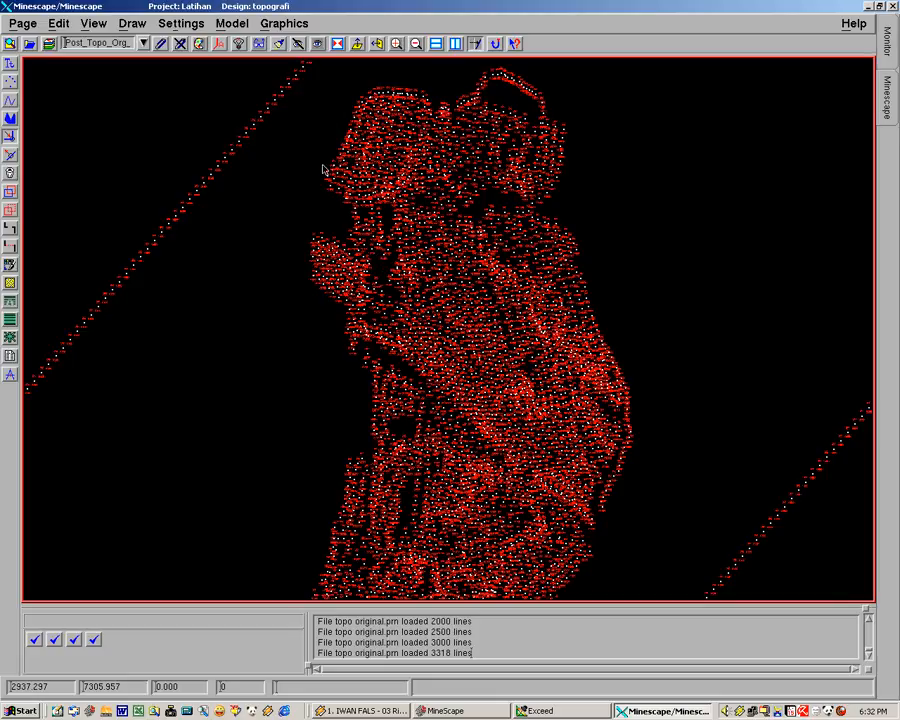
Examine the code and elevation labels at the posted survey points across the topography
middle_click(504, 299)
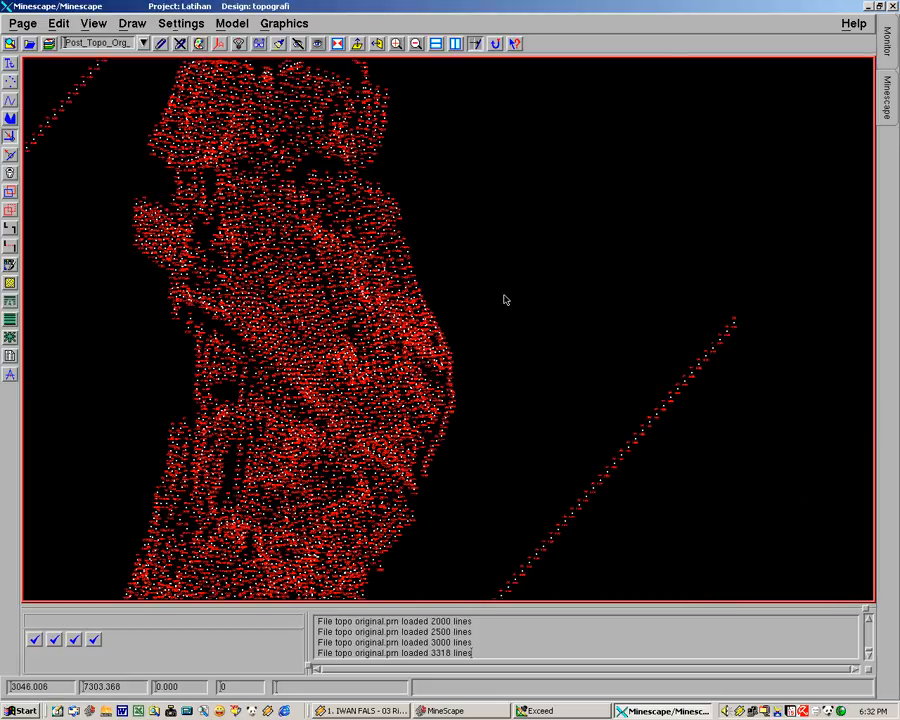
scroll(490, 304, "up", 3)
middle_click_drag(453, 336, 699, 319)
scroll(273, 346, "down", 3)
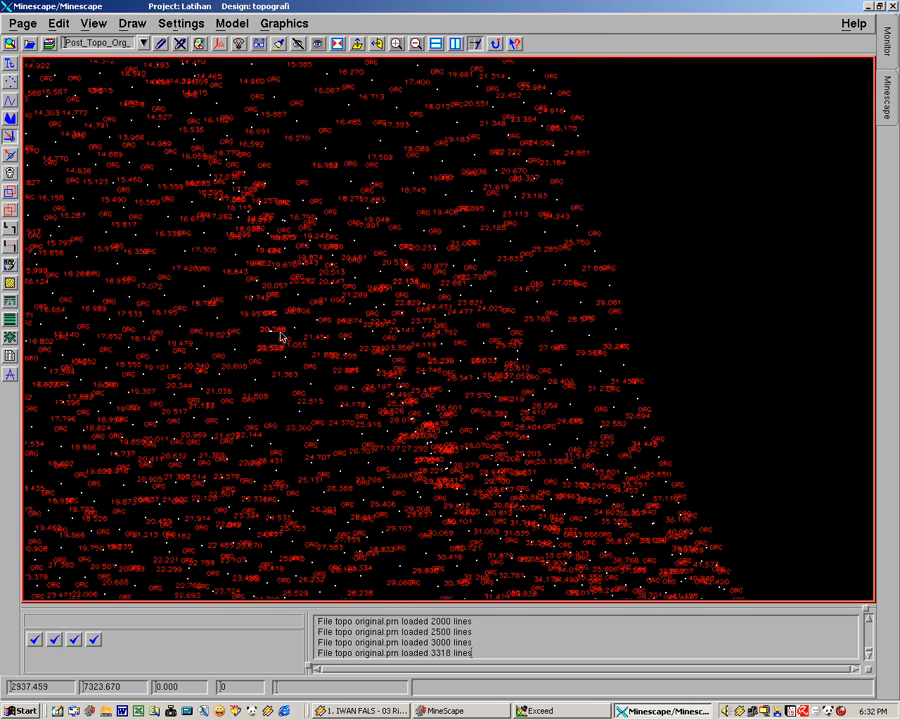
scroll(540, 358, "up", 2)
scroll(539, 358, "down", 3)
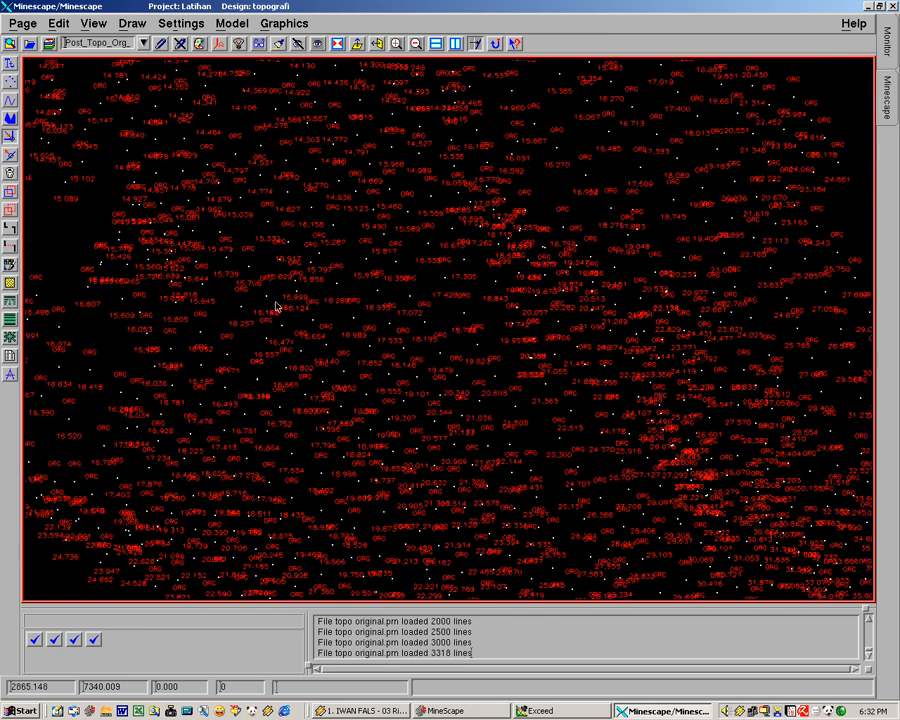
scroll(500, 415, "up", 3)
middle_click_drag(400, 344, 392, 424)
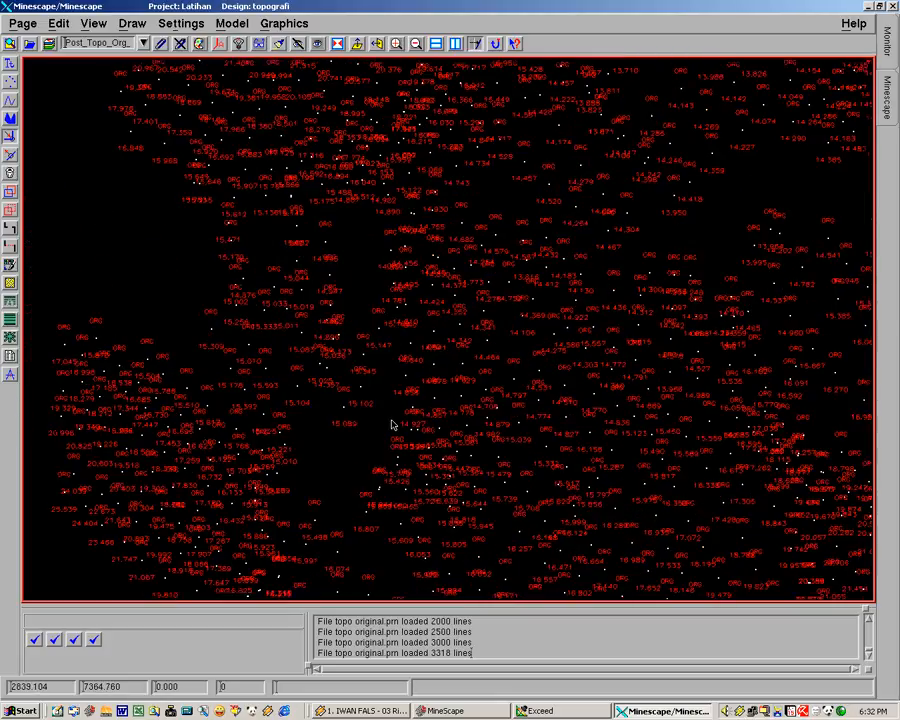
middle_click_drag(335, 356, 430, 369)
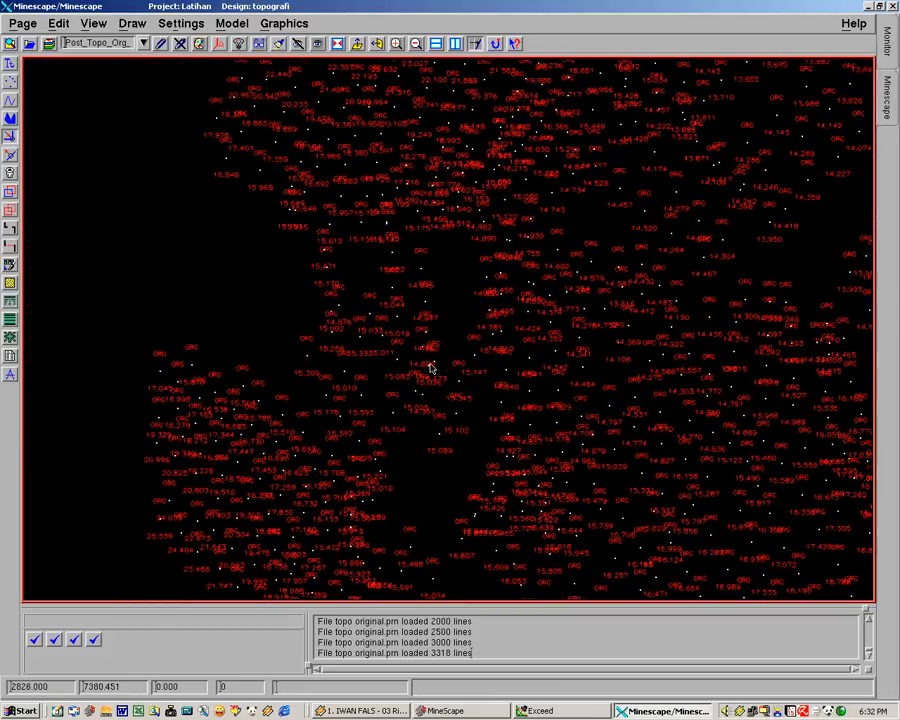
middle_click_drag(277, 327, 263, 382)
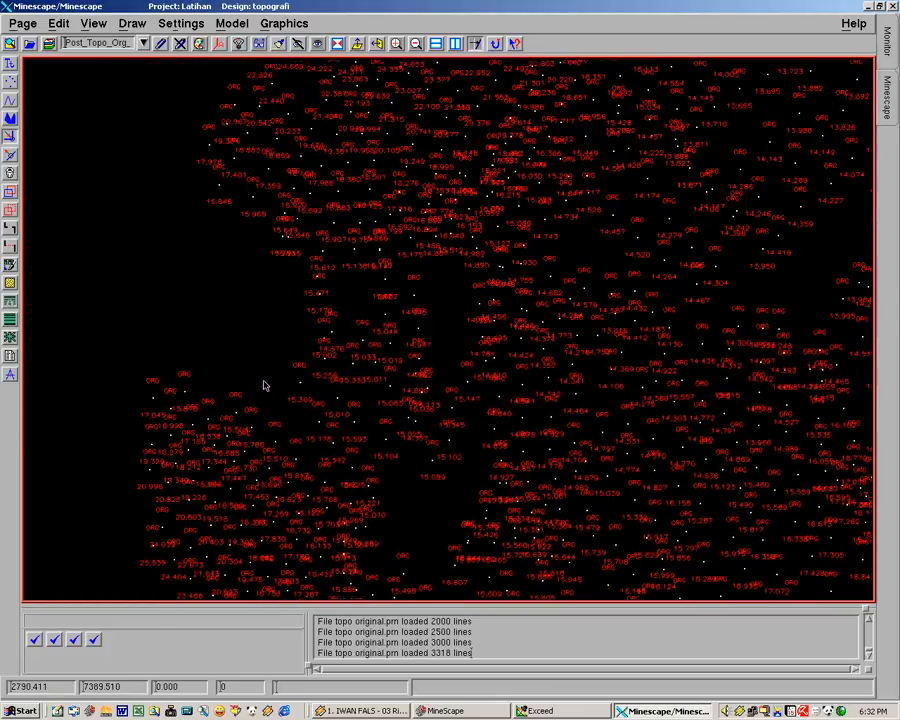
Remove the Post_Topo_Org layer from the display layers of design topografi
left_click(48, 44)
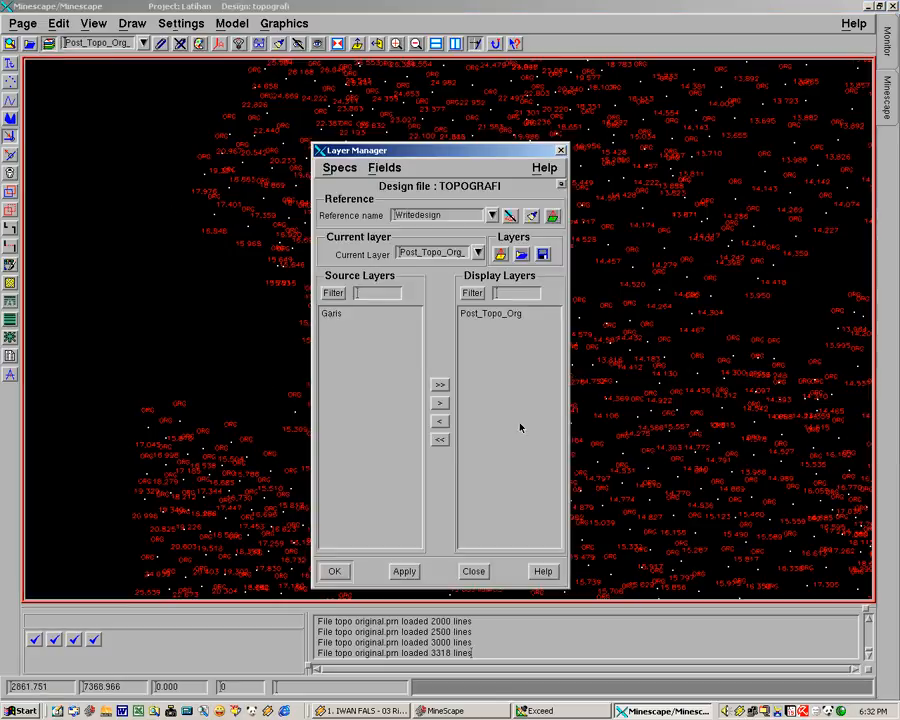
double_click(507, 316)
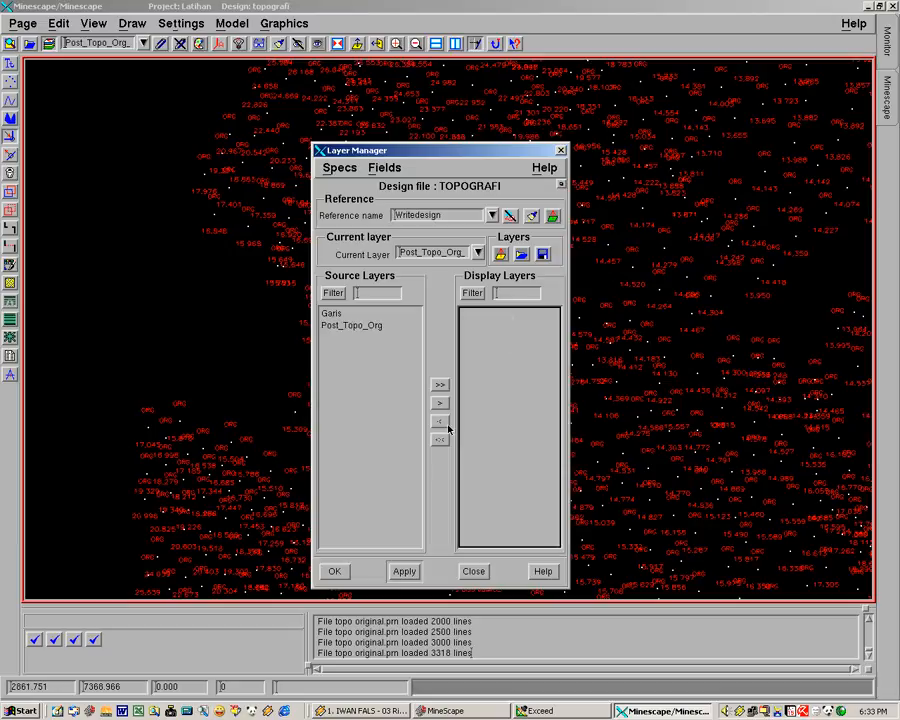
left_click(336, 571)
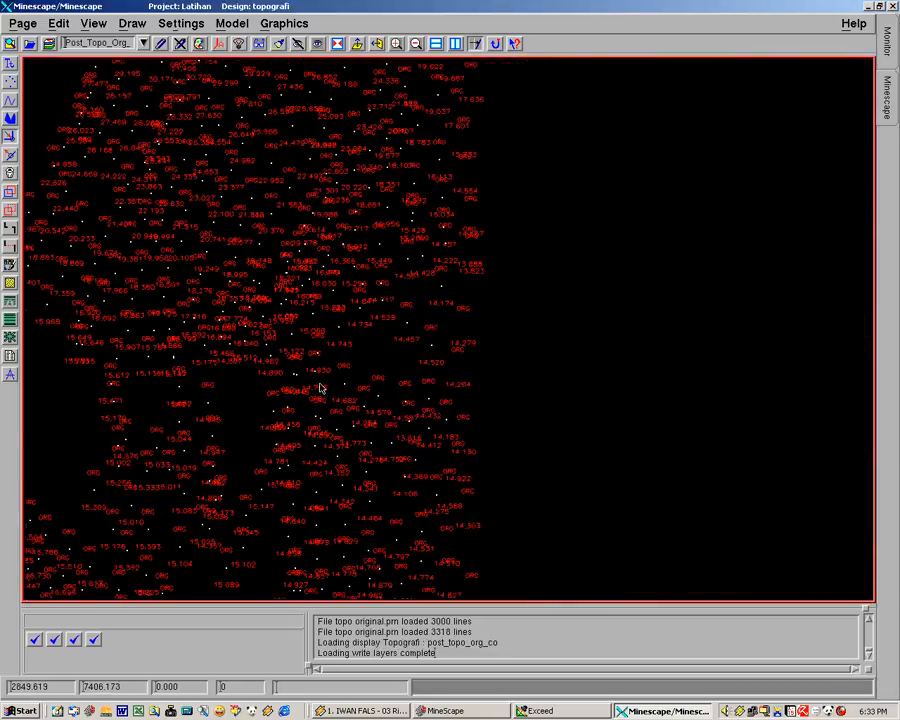
middle_click_drag(322, 373, 500, 385)
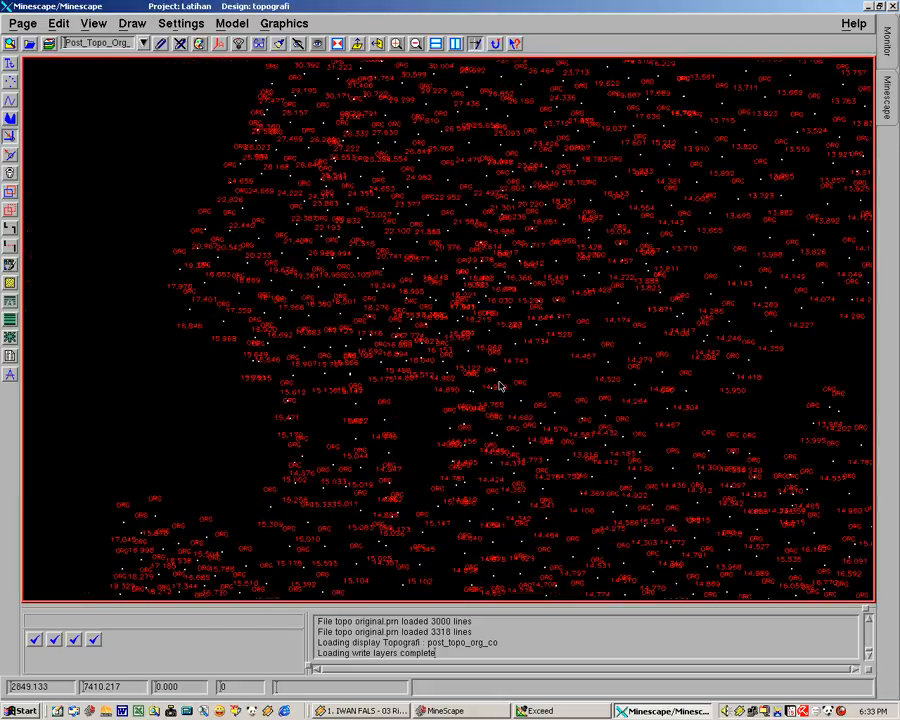
Reopen the settings for creating a posting from a table and pick posted points to check the spacing of their labels
scroll(500, 386, "up", 2)
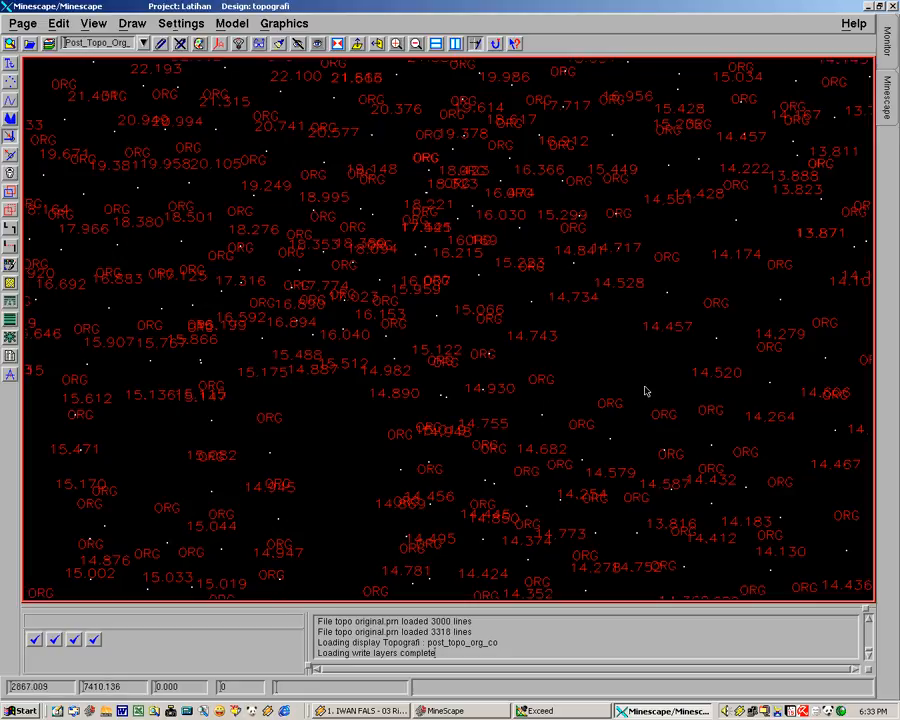
middle_click_drag(540, 378, 508, 373)
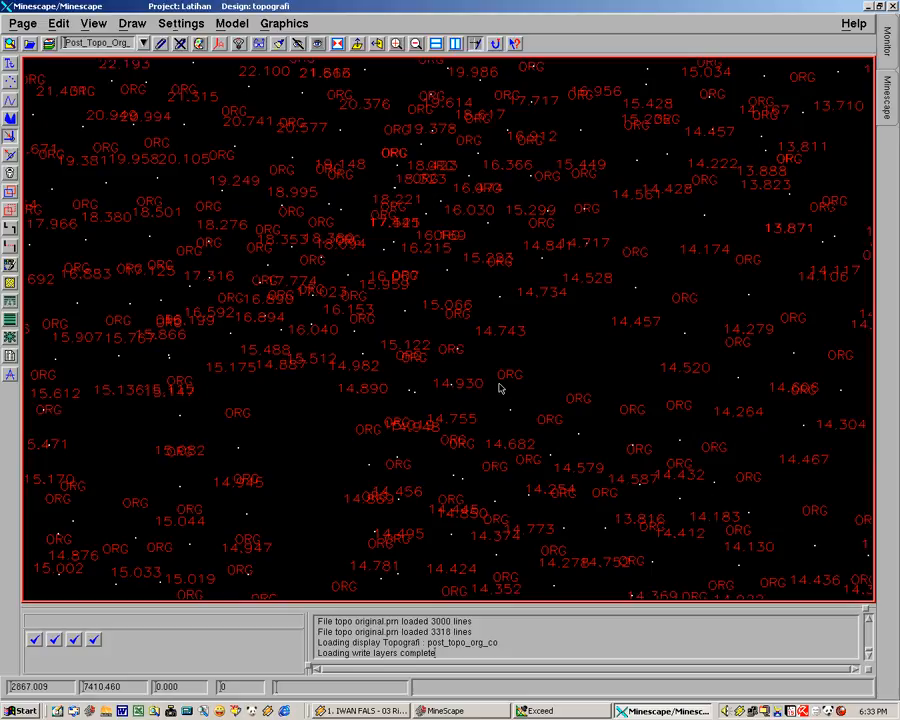
middle_click_drag(456, 330, 342, 335)
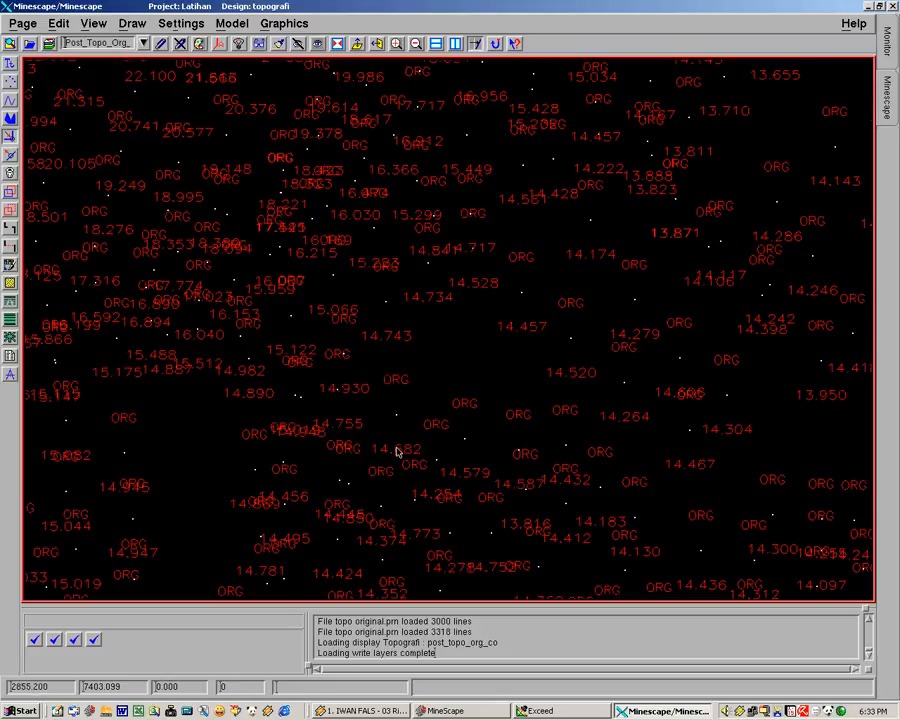
left_click(280, 24)
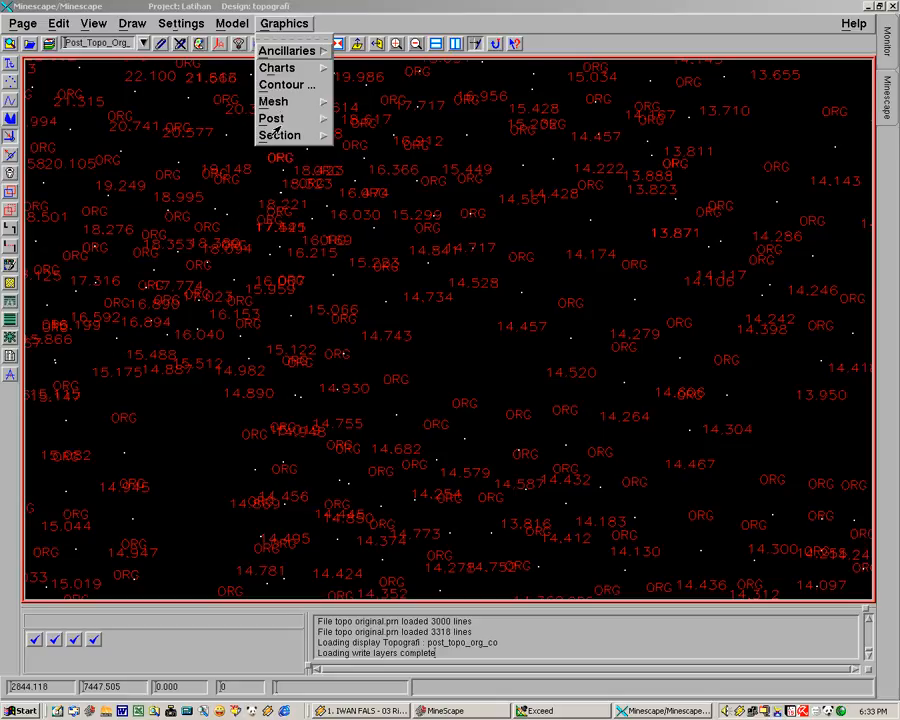
mouse_move(272, 120)
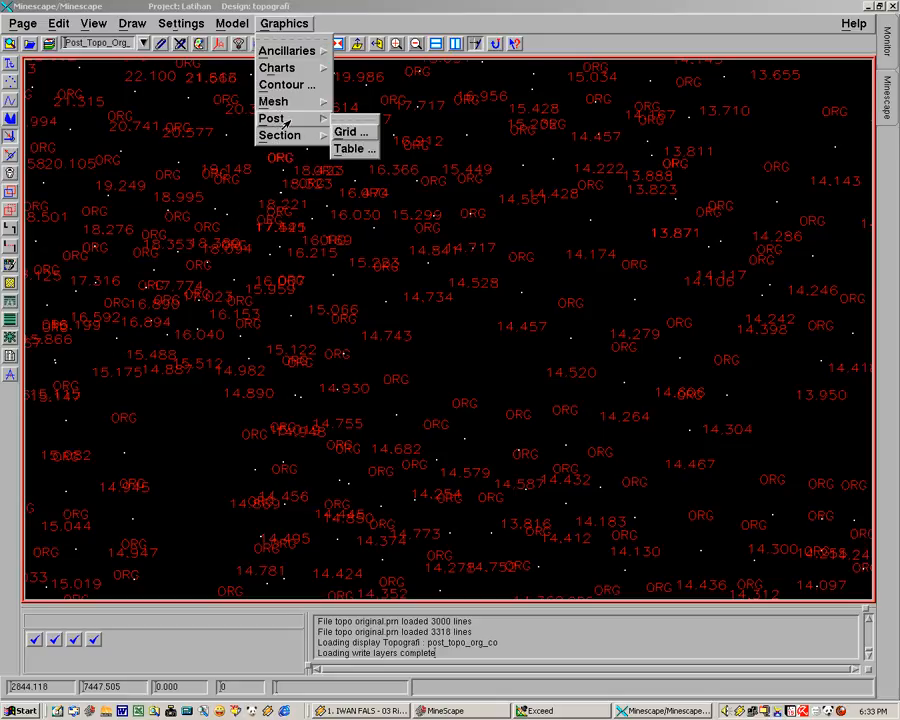
left_click(350, 148)
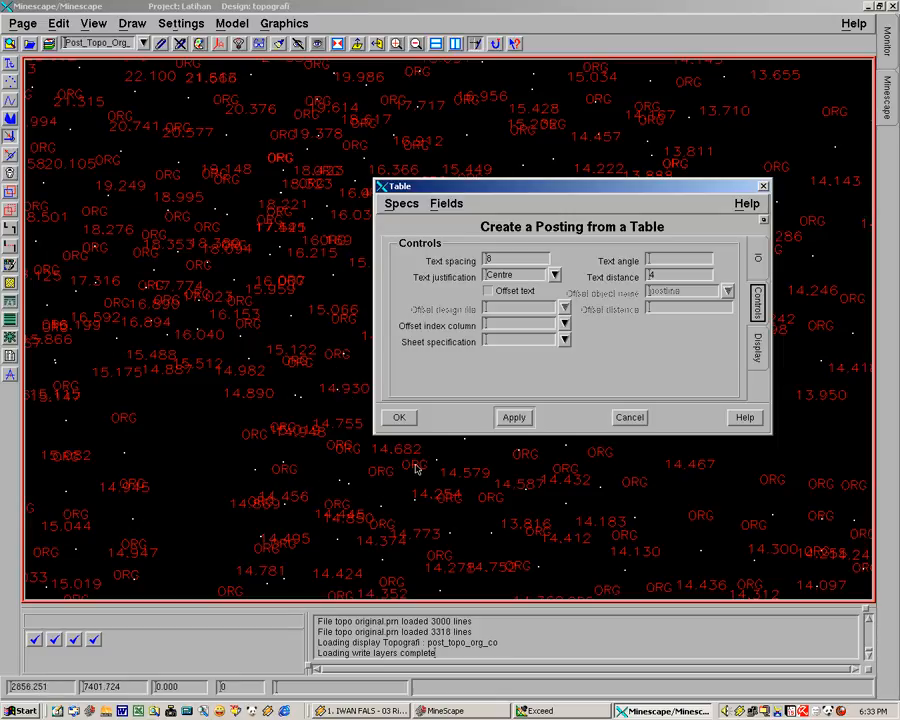
middle_click_drag(515, 498, 85, 295)
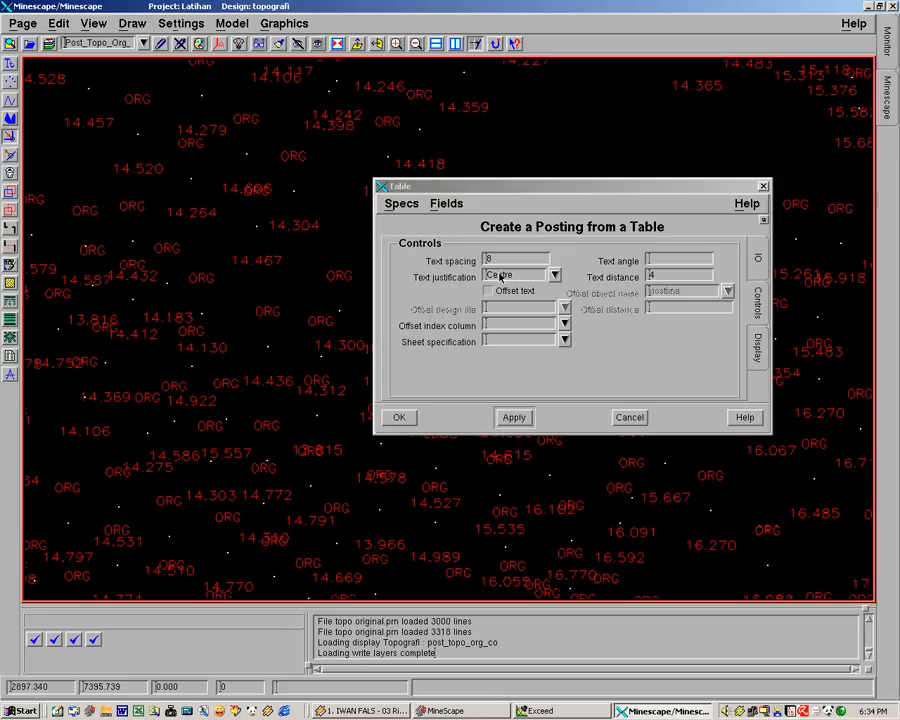
left_click(268, 316)
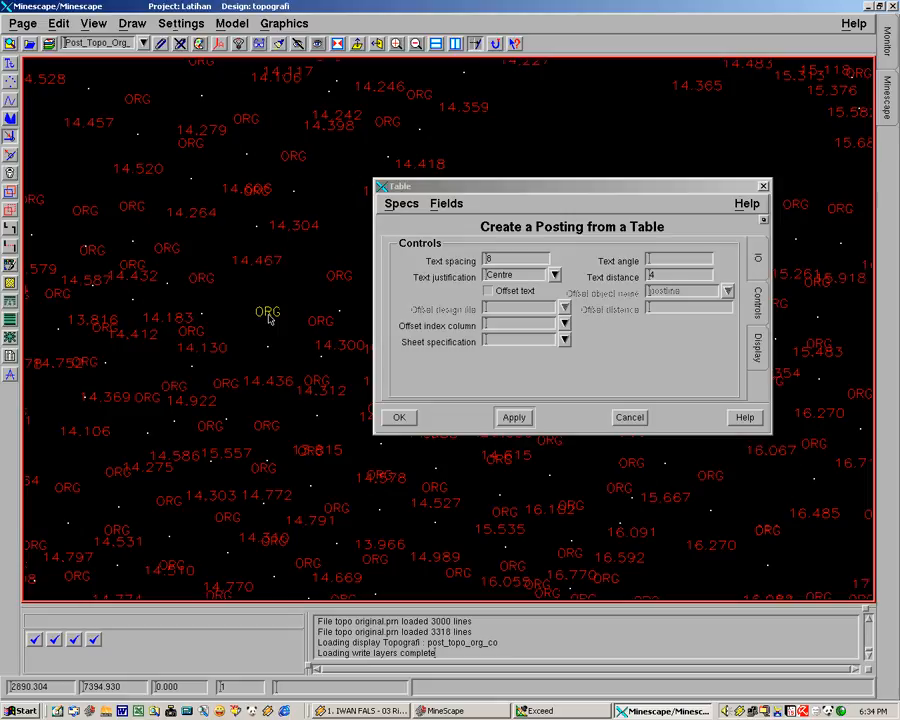
left_click(278, 386)
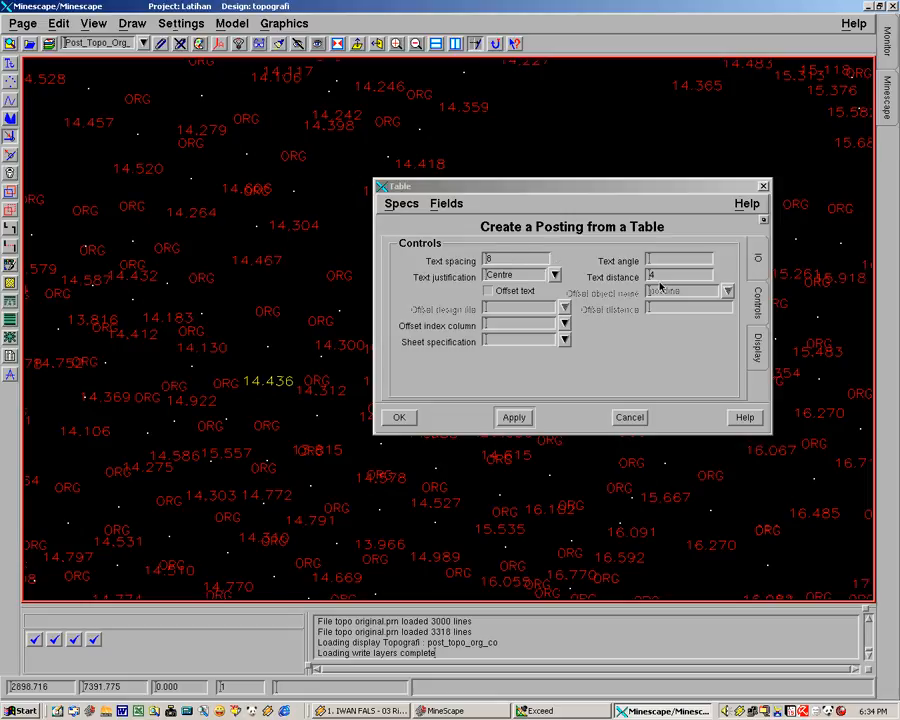
left_click(268, 316)
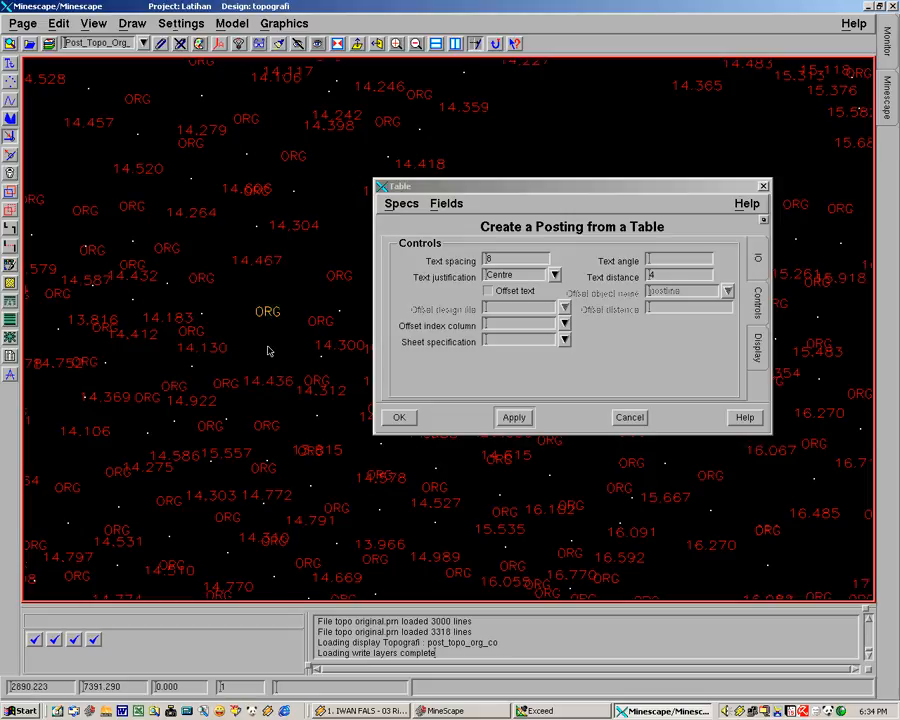
left_click(282, 352)
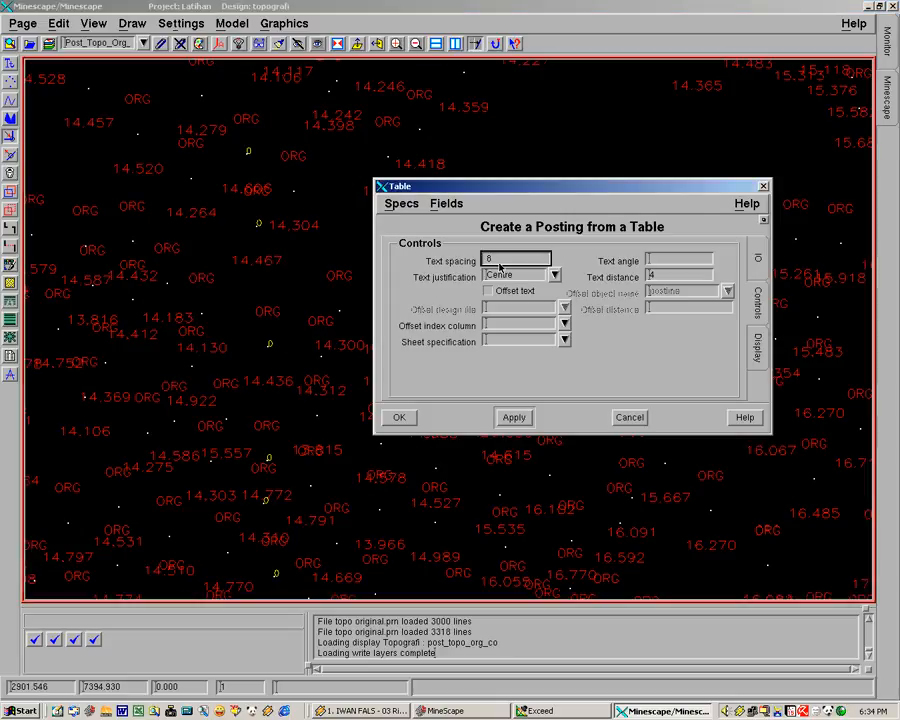
Set the posting's text spacing to 5 and text distance to 2.5, and create the posting from the table again
double_click(483, 262)
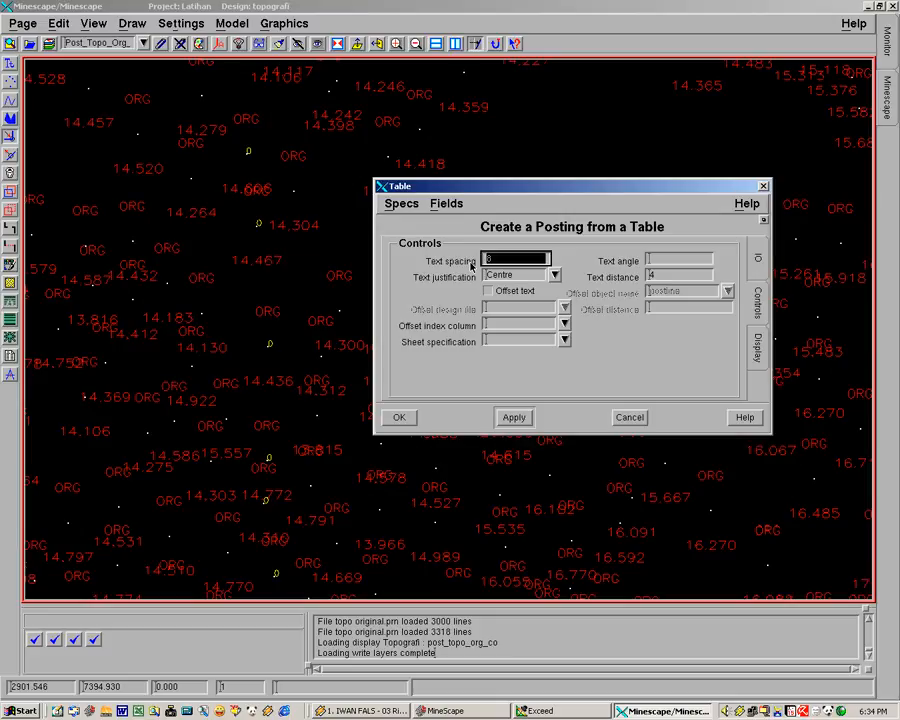
type("5")
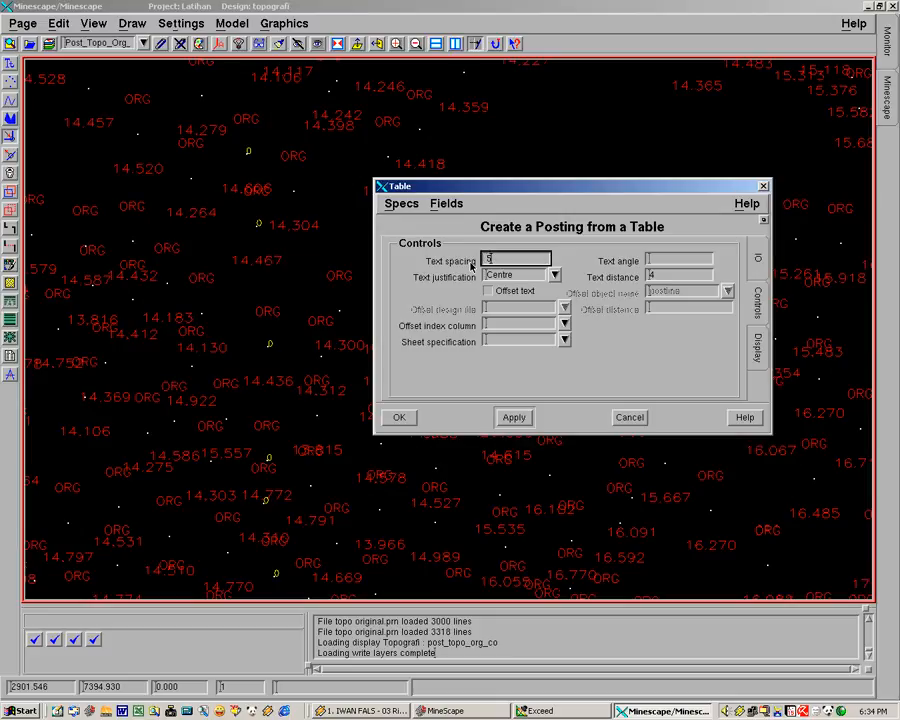
double_click(665, 275)
type("2.5")
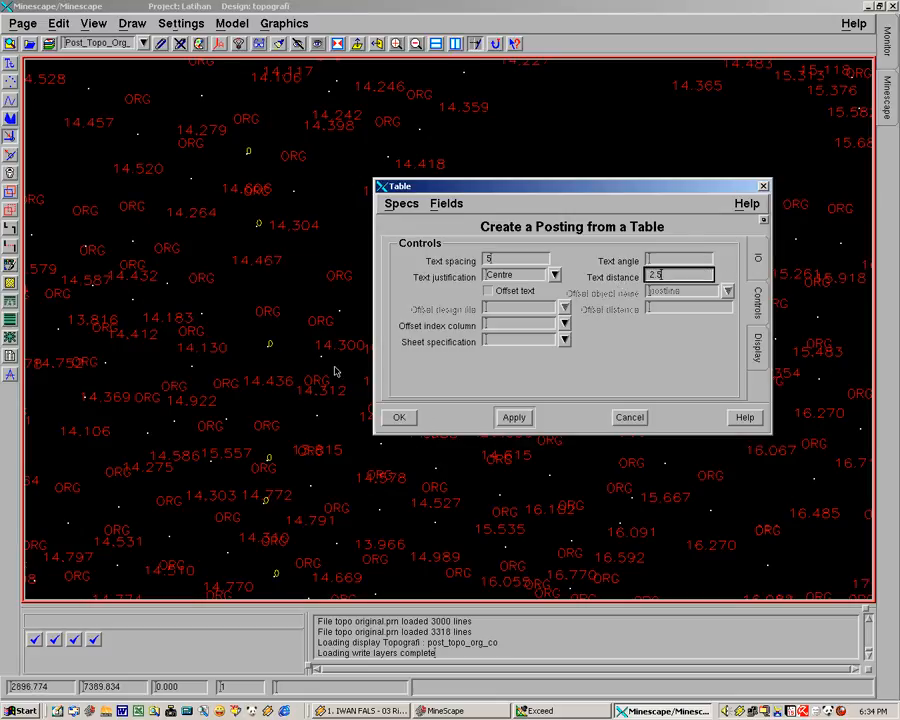
left_click(399, 417)
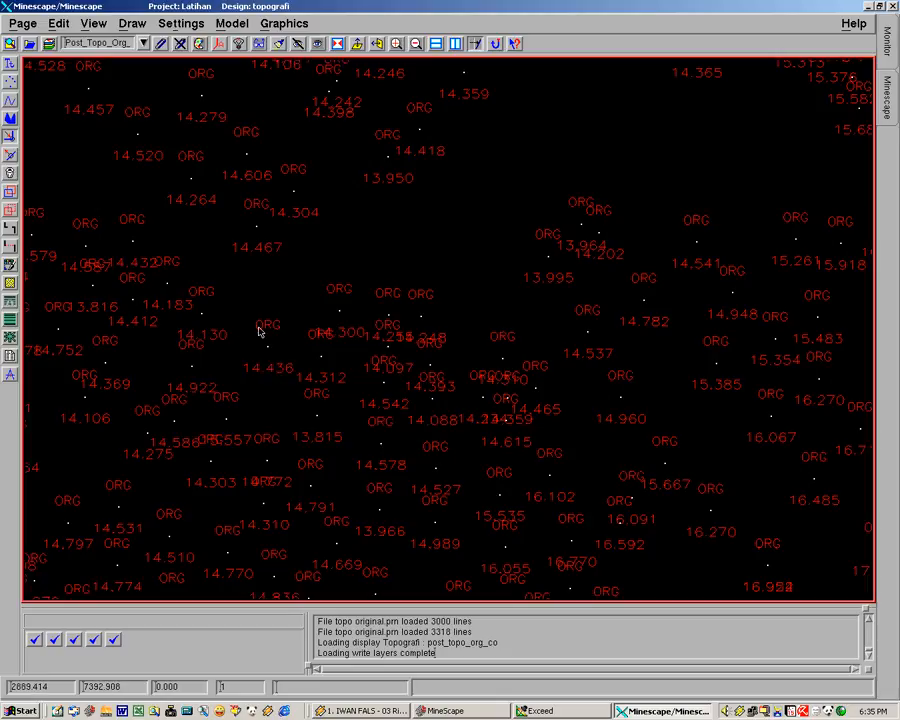
Examine the reposted code and elevation labels close up and across the whole topography, including the separate diagonal point lines
middle_click_drag(315, 347, 383, 354)
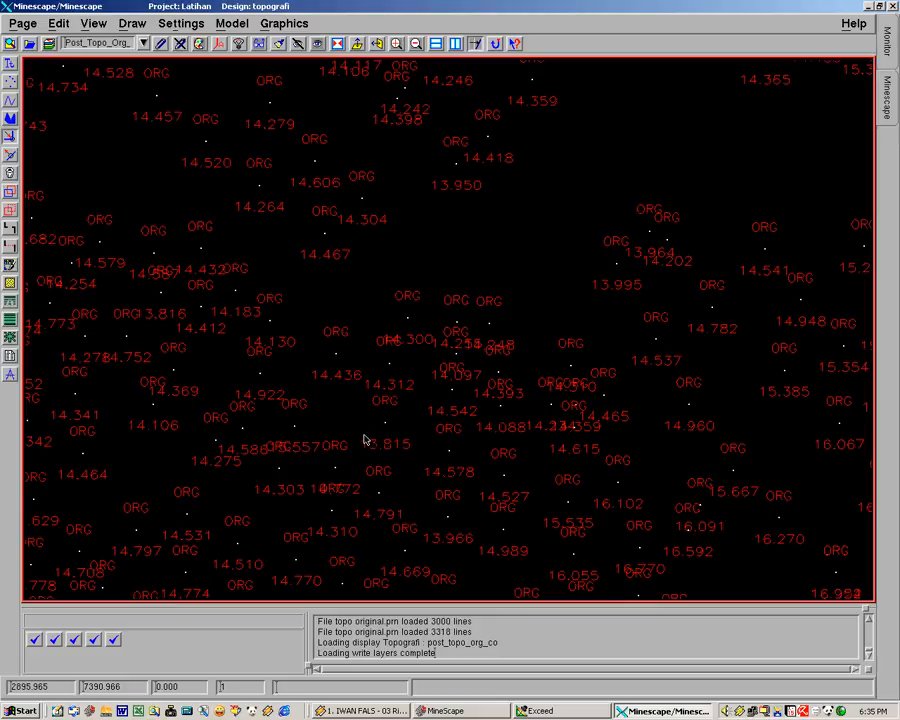
middle_click_drag(211, 406, 371, 438)
scroll(370, 437, "down", 3)
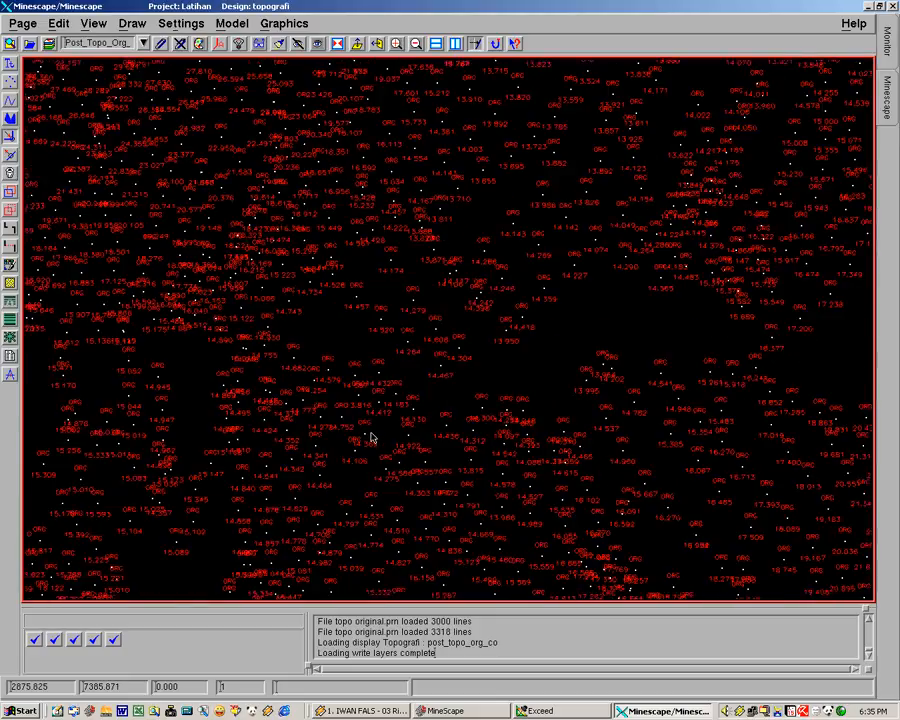
middle_click_drag(461, 410, 450, 484)
middle_click_drag(519, 408, 475, 489)
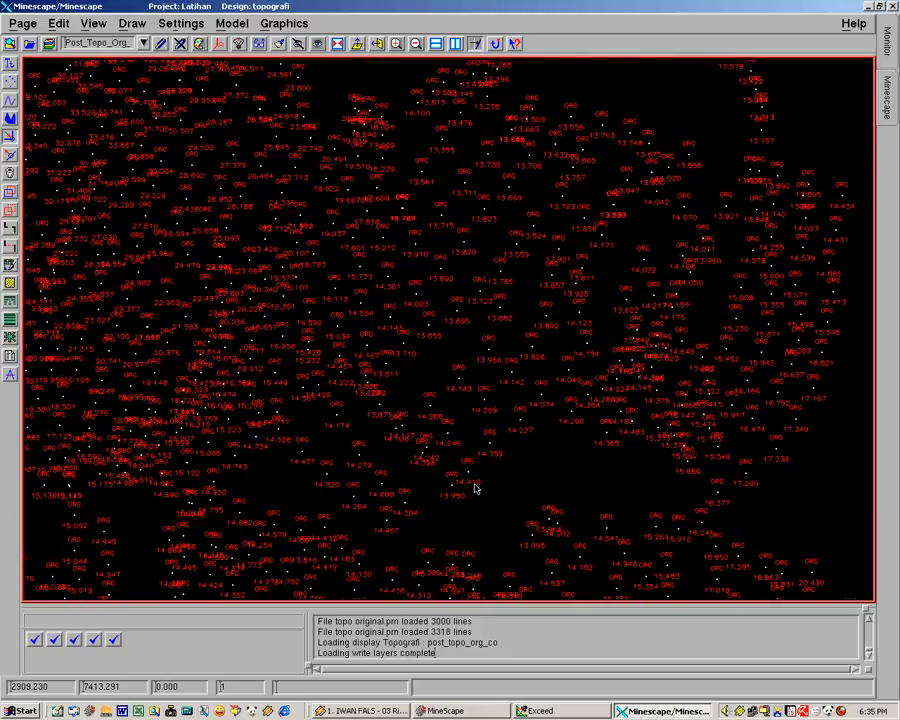
scroll(475, 488, "down", 3)
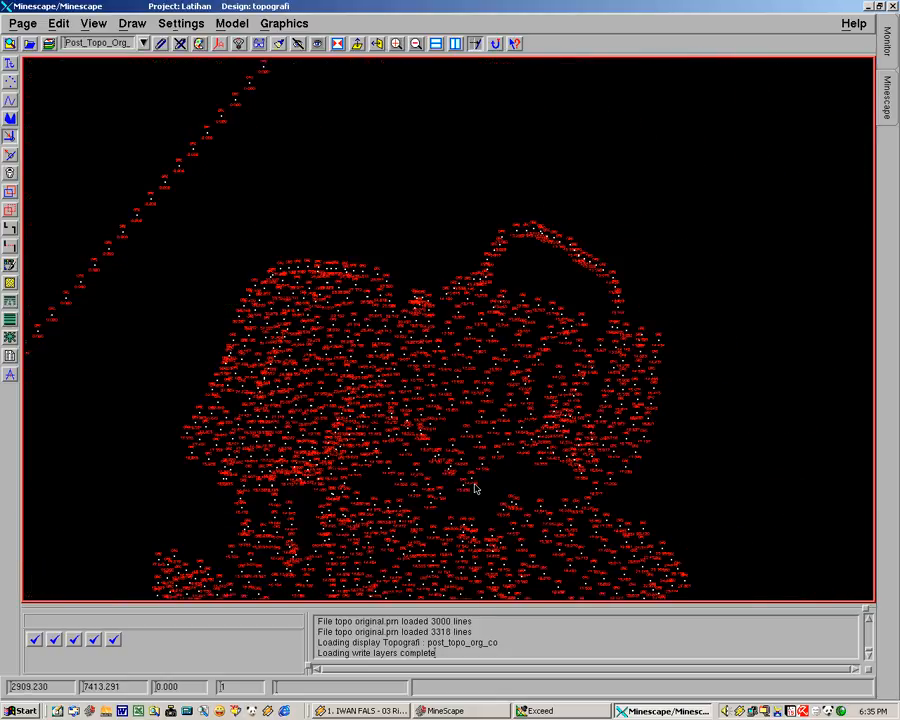
scroll(476, 162, "up", 3)
mouse_move(462, 330)
middle_mouse_down()
mouse_move(462, 434)
mouse_move(432, 440)
middle_mouse_up()
scroll(432, 440, "up", 3)
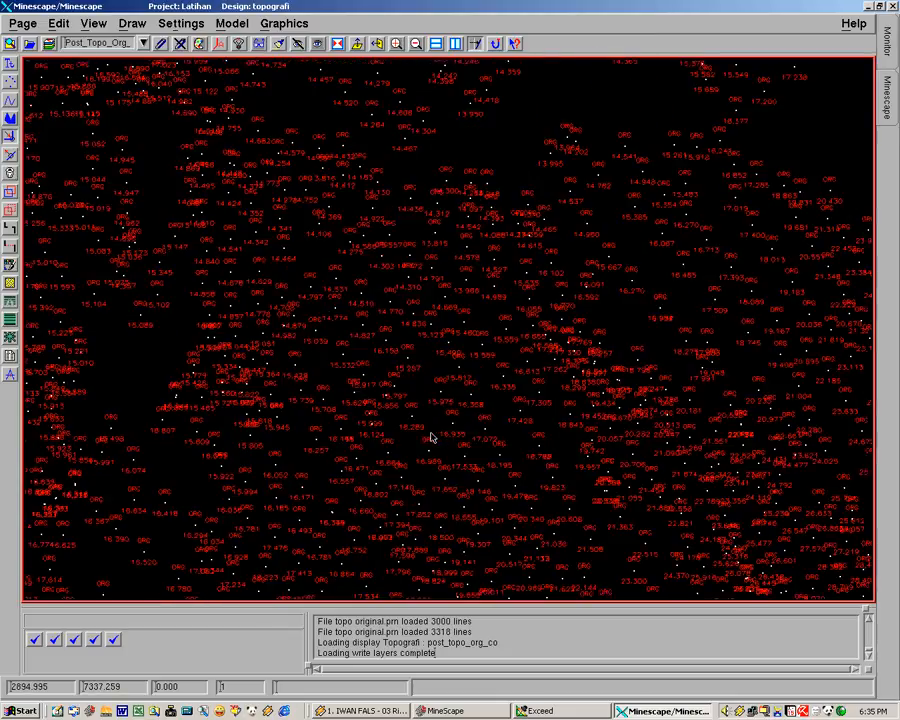
scroll(432, 438, "up", 2)
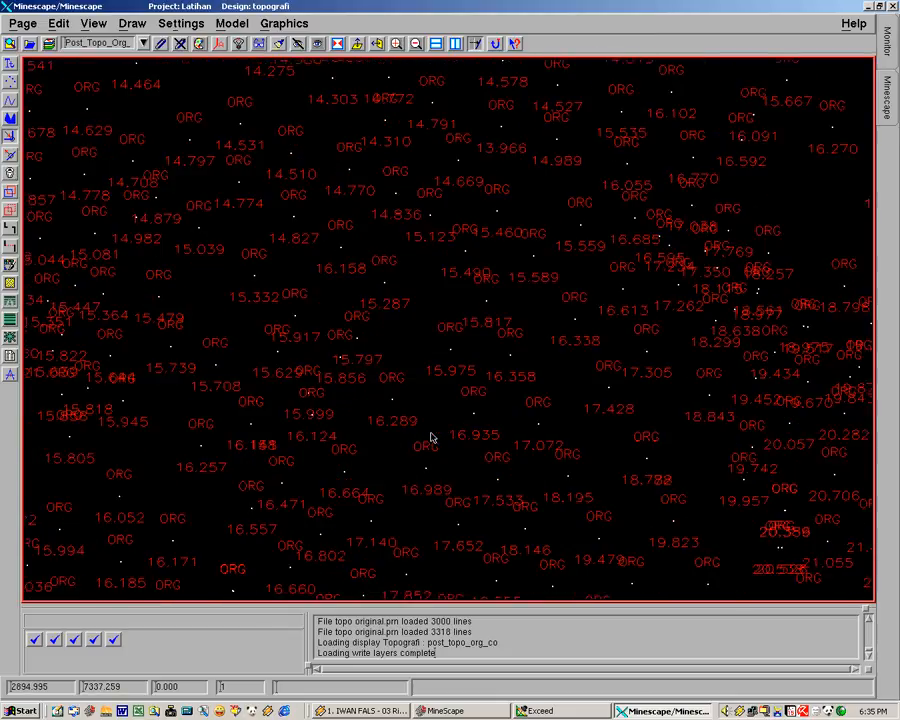
left_click(396, 44)
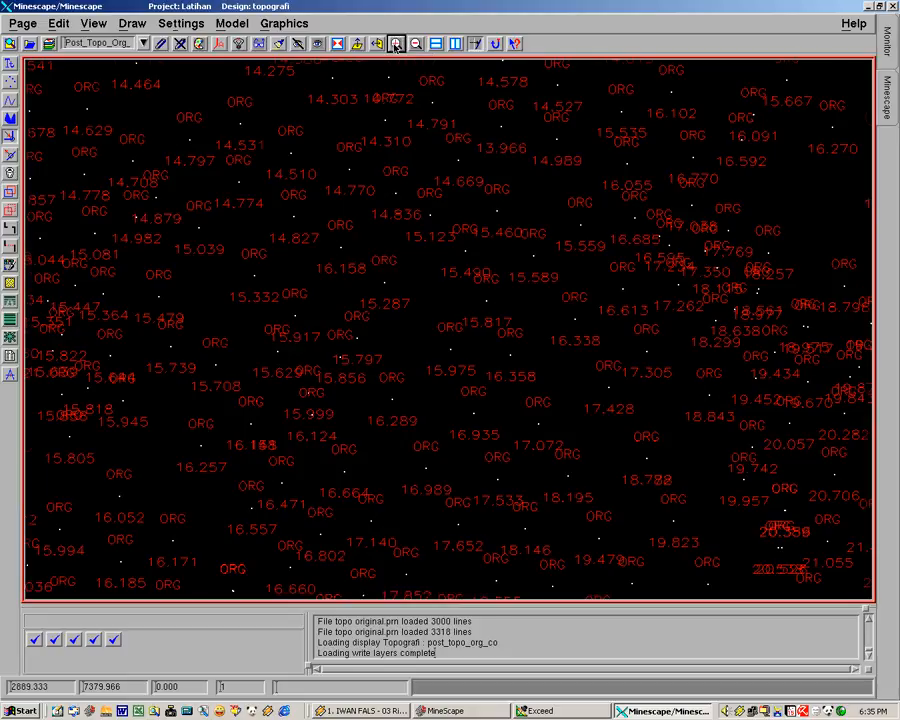
left_click(417, 44)
left_click(418, 44)
left_click(422, 44)
left_click(422, 44)
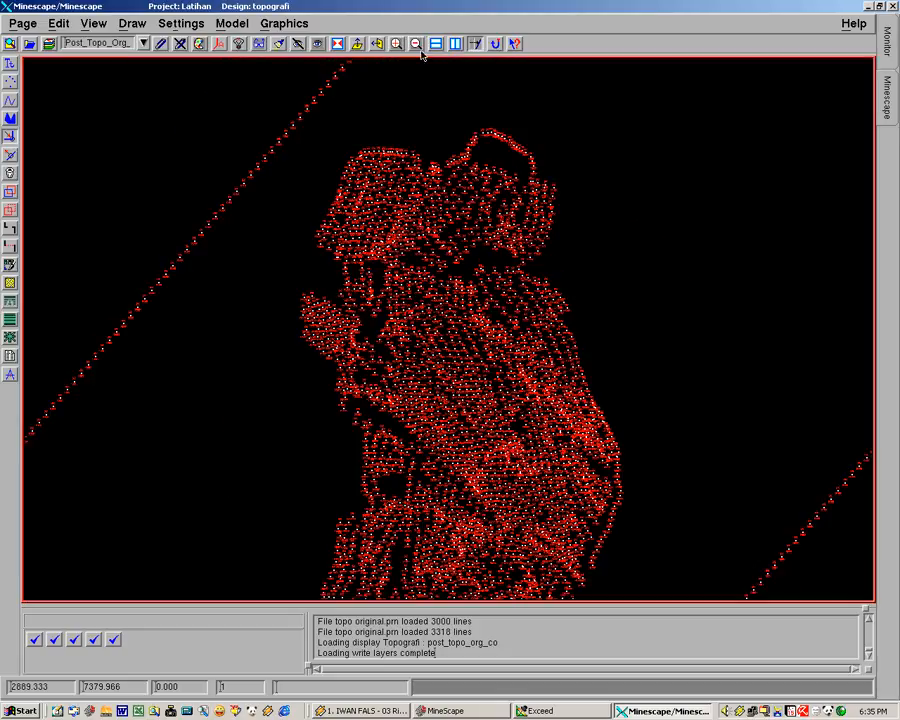
middle_click_drag(470, 376, 557, 403)
mouse_move(676, 403)
middle_mouse_down()
mouse_move(773, 405)
mouse_move(615, 339)
mouse_move(550, 331)
mouse_move(584, 351)
mouse_move(592, 389)
middle_mouse_up()
scroll(773, 405, "down", 2)
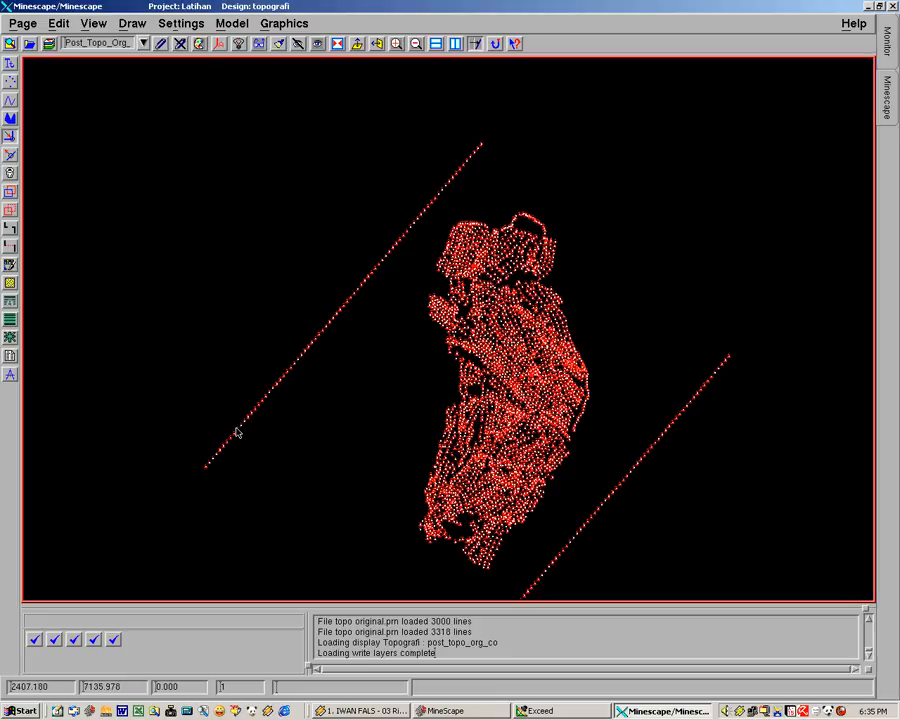
Draw a closed free polygon with seven points around the diagonal line of stray points northwest of the main survey area
left_click(131, 23)
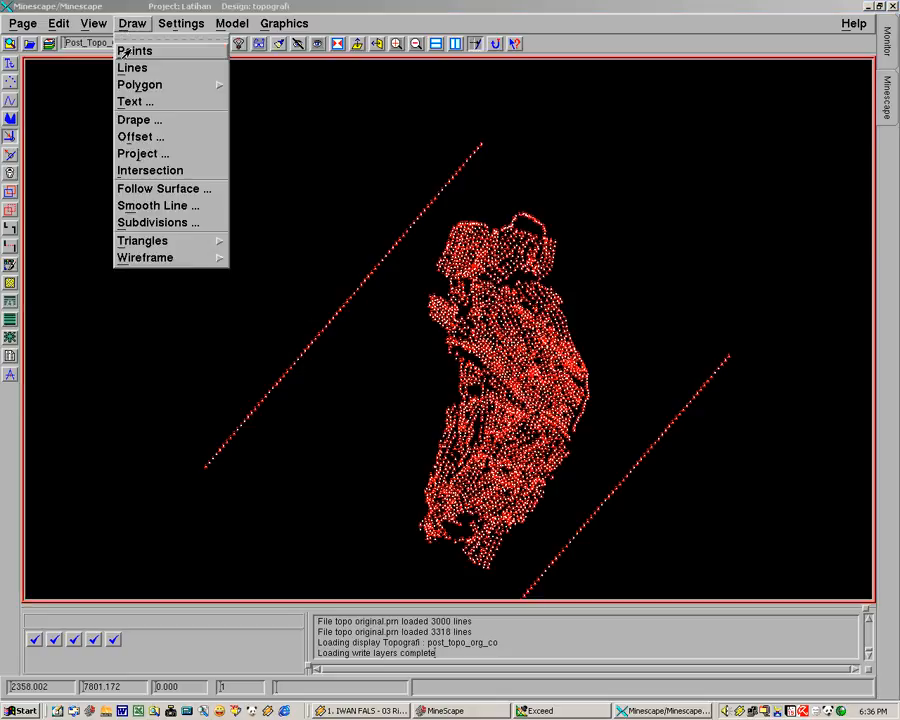
mouse_move(140, 84)
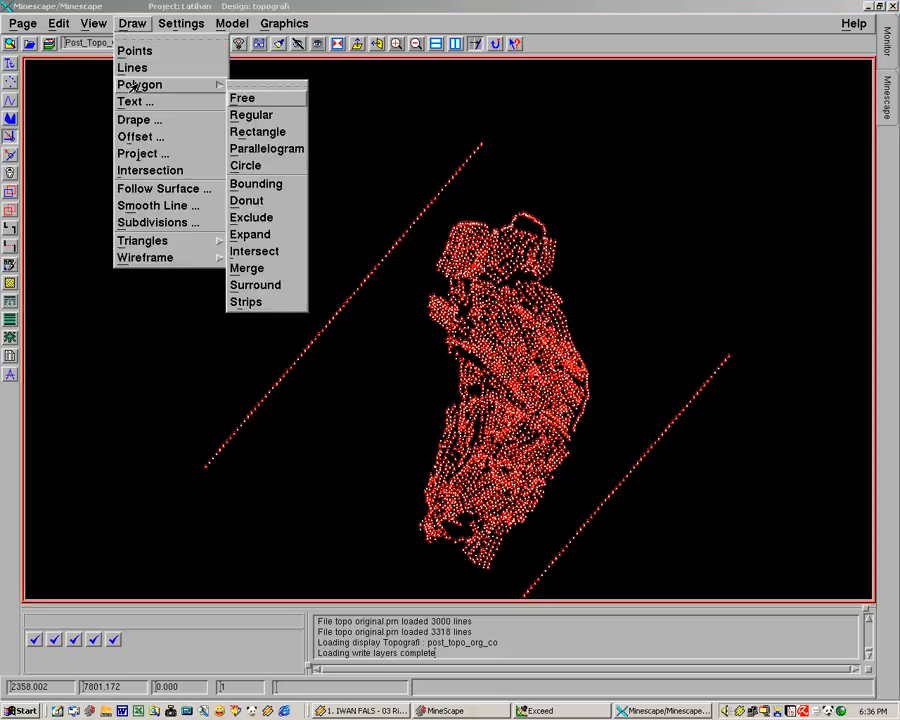
left_click(240, 98)
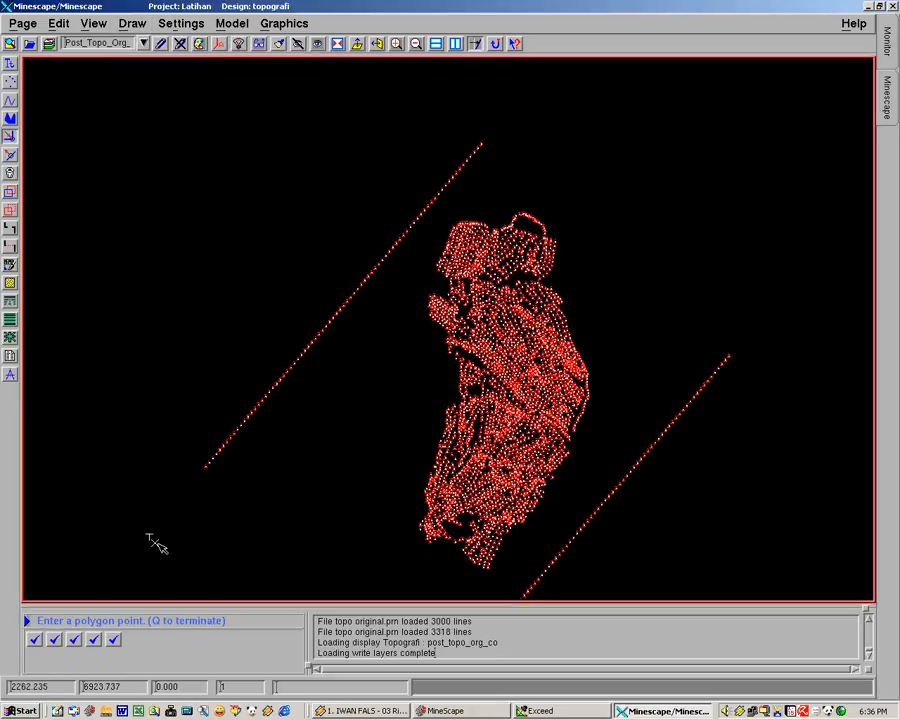
left_click(187, 500)
left_click(220, 381)
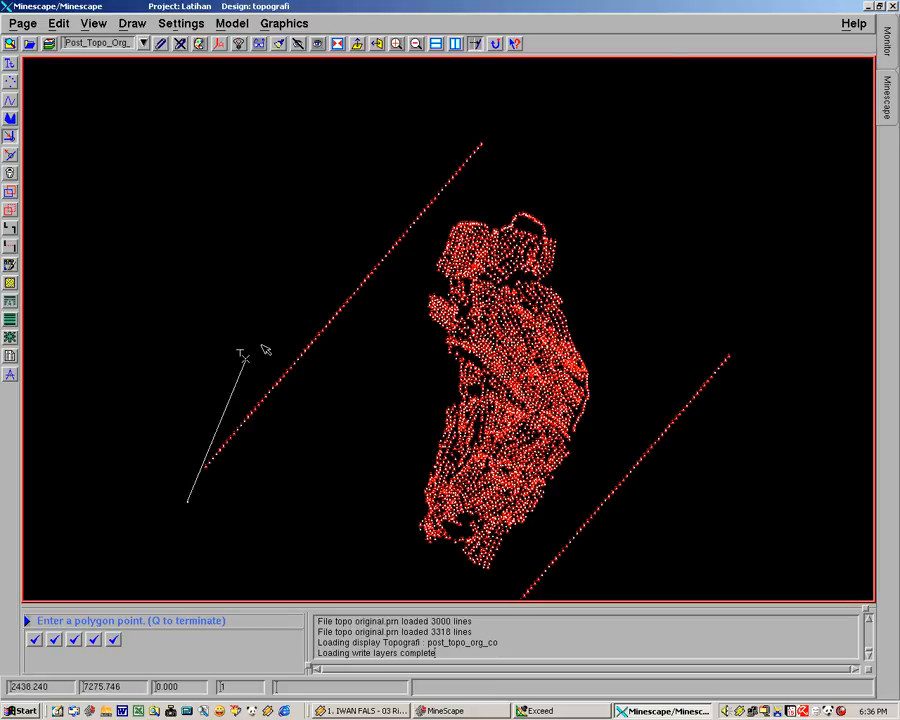
left_click(415, 165)
left_click(521, 88)
left_click(497, 165)
left_click(369, 310)
left_click(238, 462)
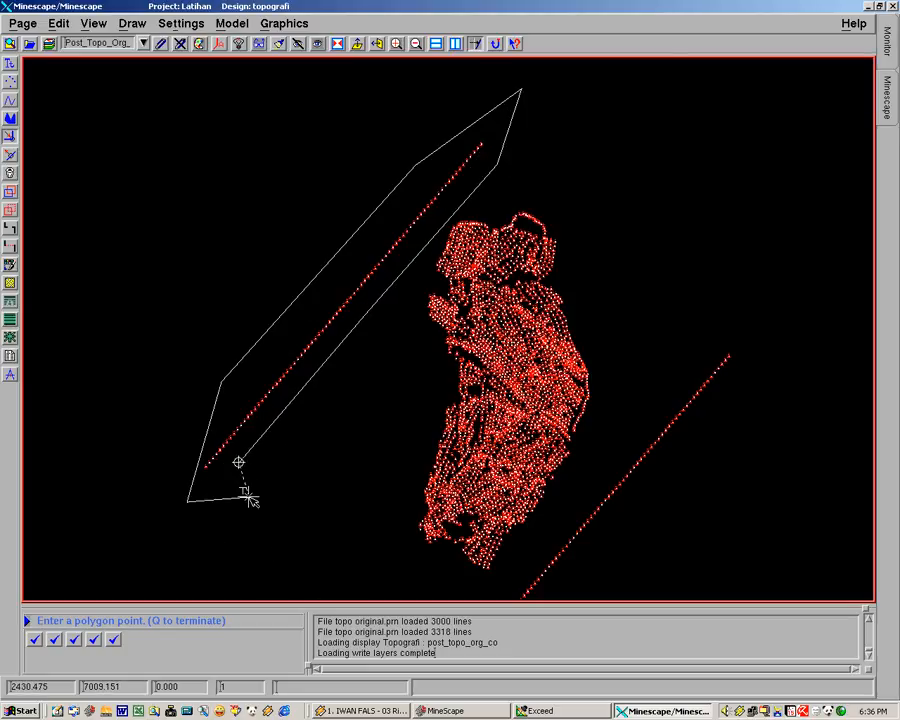
key("q")
key("q")
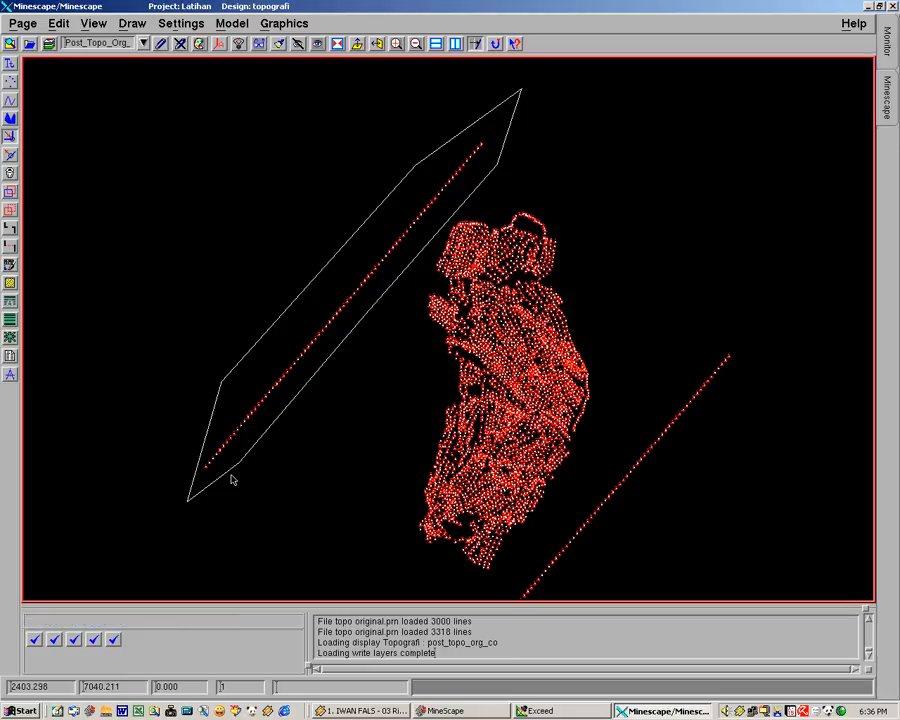
Try to remove the northwest diagonal point line with Clip World set to Delete Inside, using the surrounding polygon as the clipping element
middle_click_drag(263, 476, 273, 446)
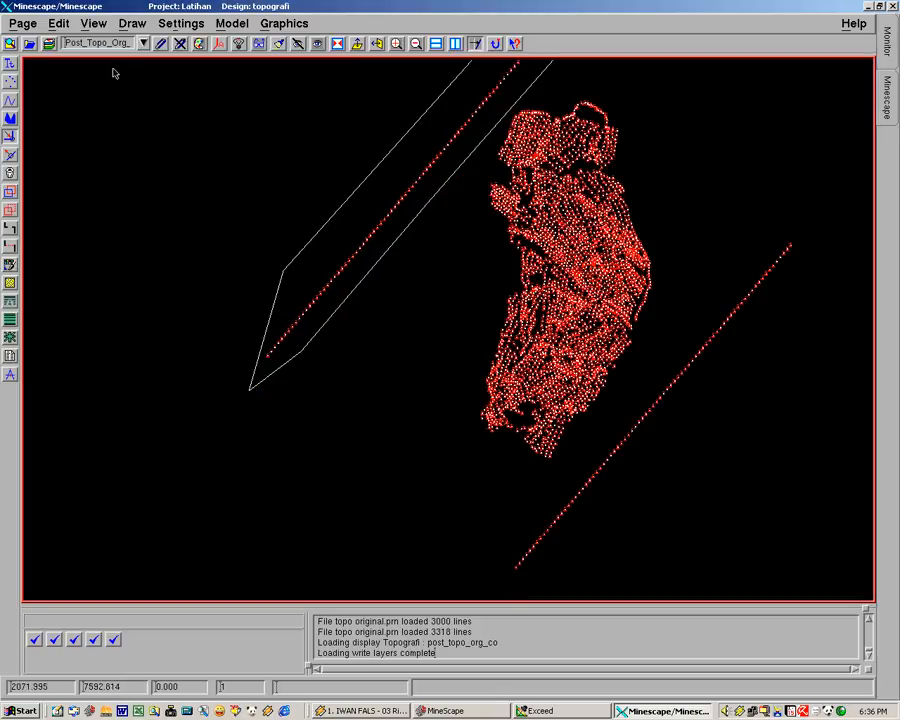
left_click(59, 23)
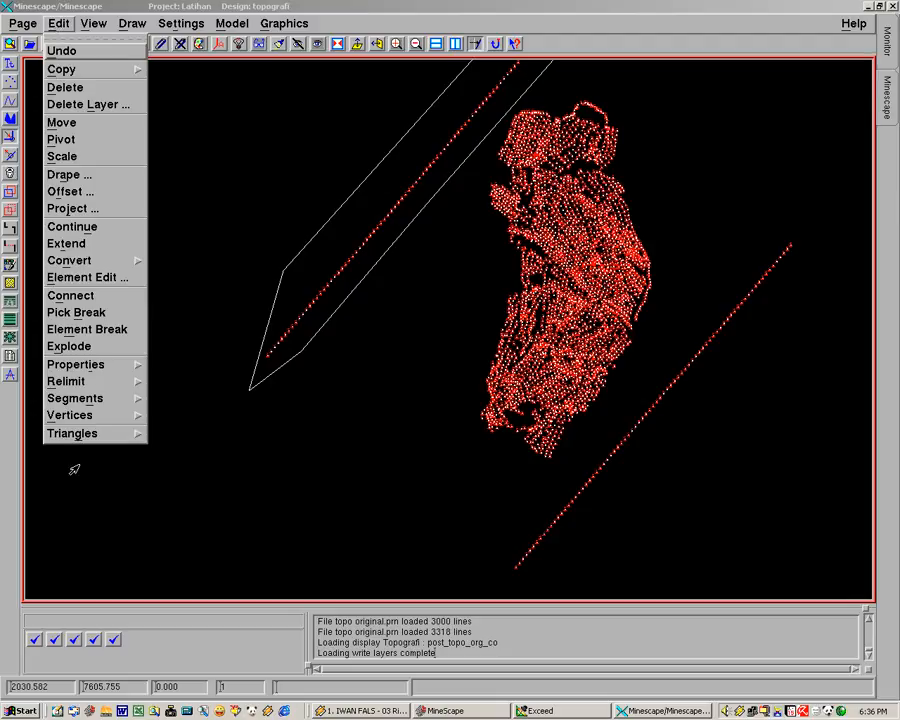
mouse_move(75, 382)
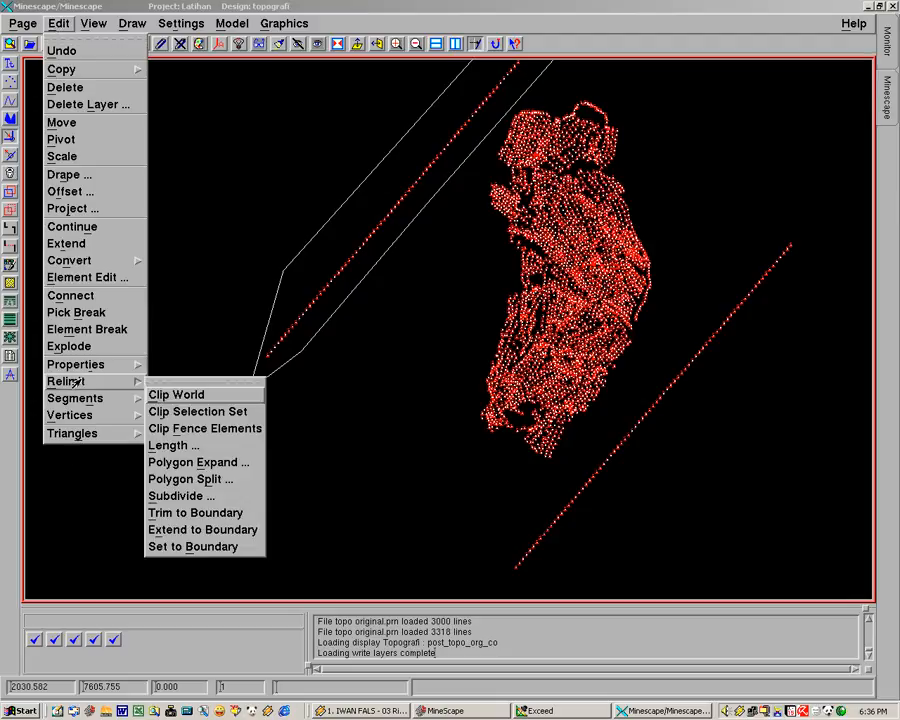
left_click(180, 395)
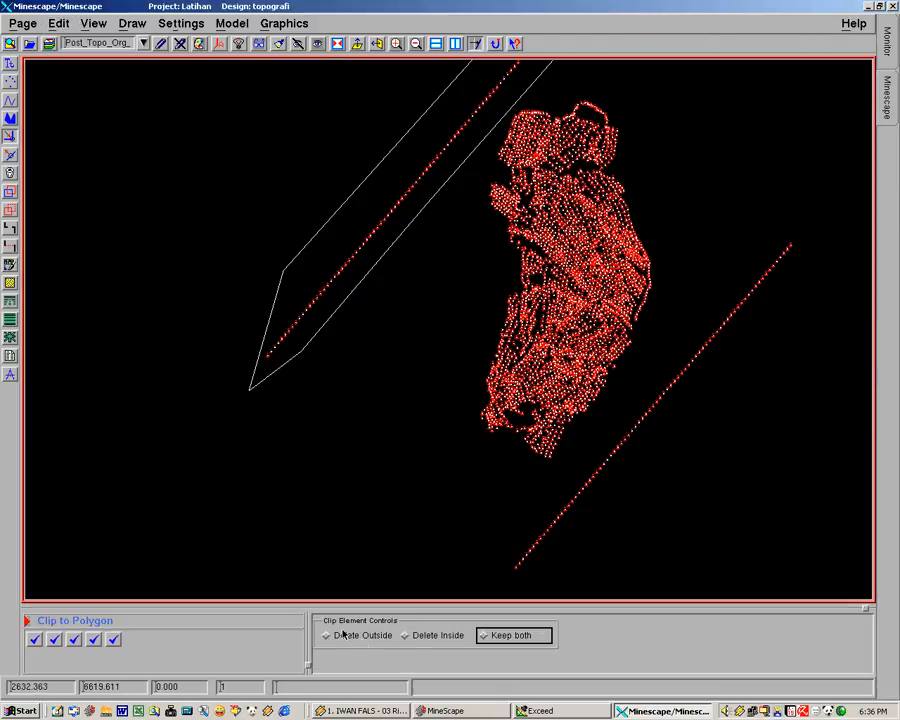
left_click(405, 636)
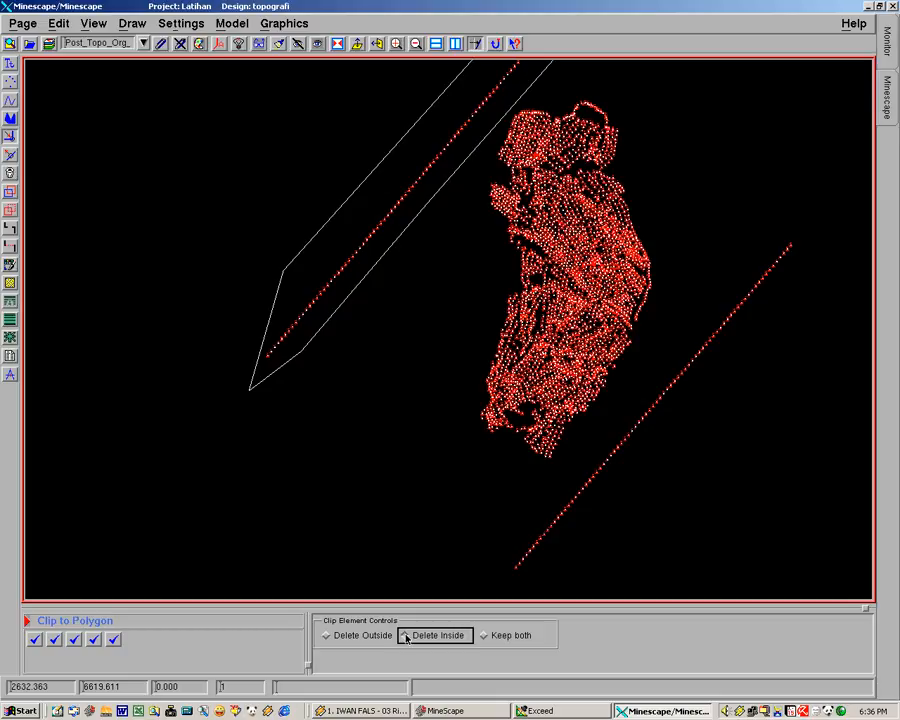
left_click(406, 637)
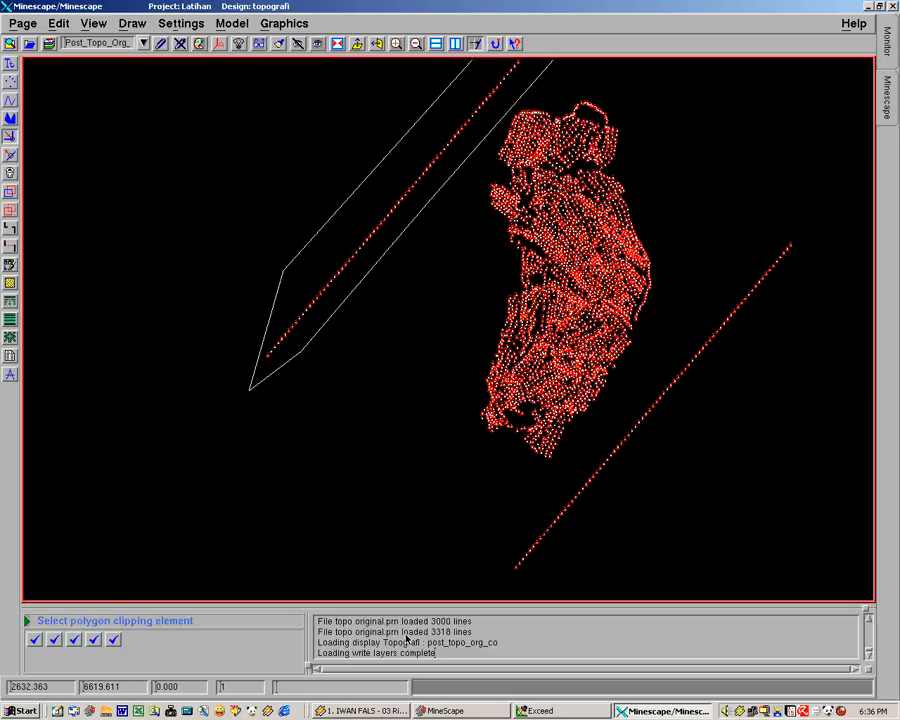
left_click(327, 320)
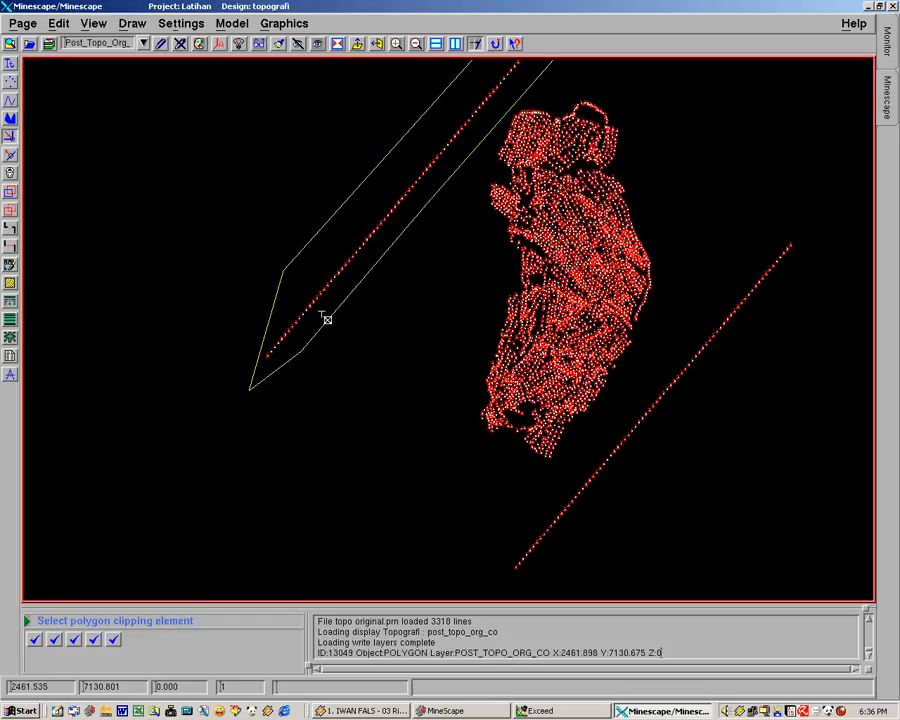
left_click(327, 320)
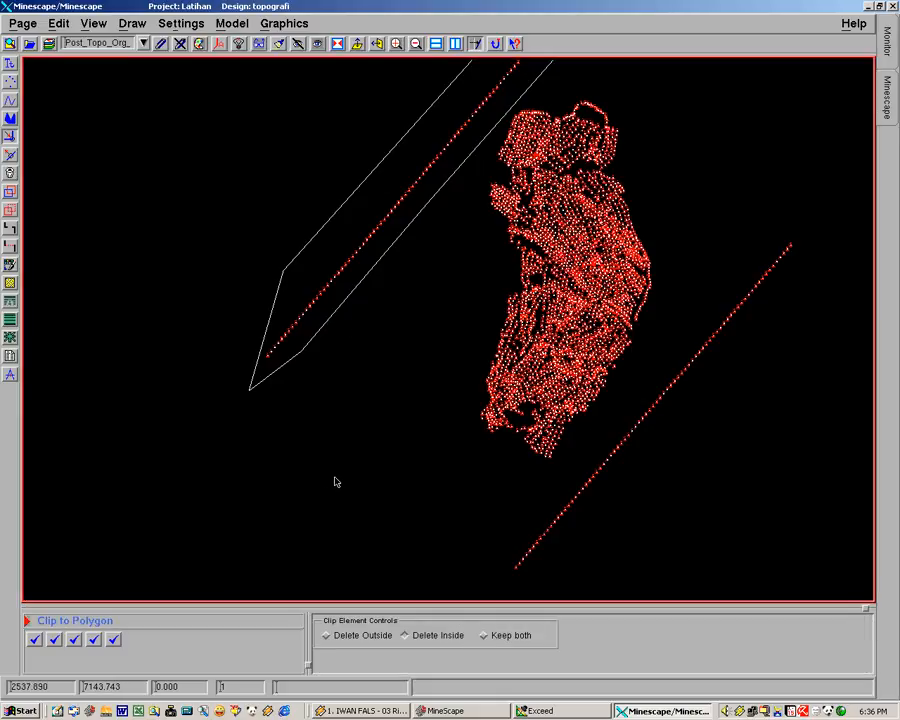
Try again to remove the northwest diagonal point line with Clip World set to Delete Inside, using its surrounding polygon
middle_click_drag(372, 350, 442, 296)
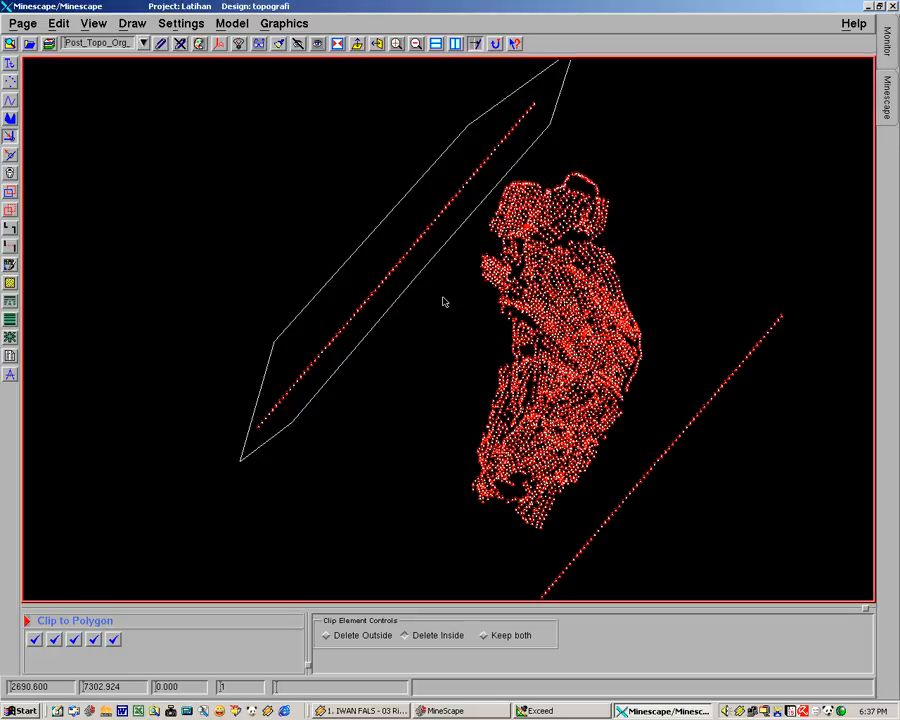
left_click(443, 298)
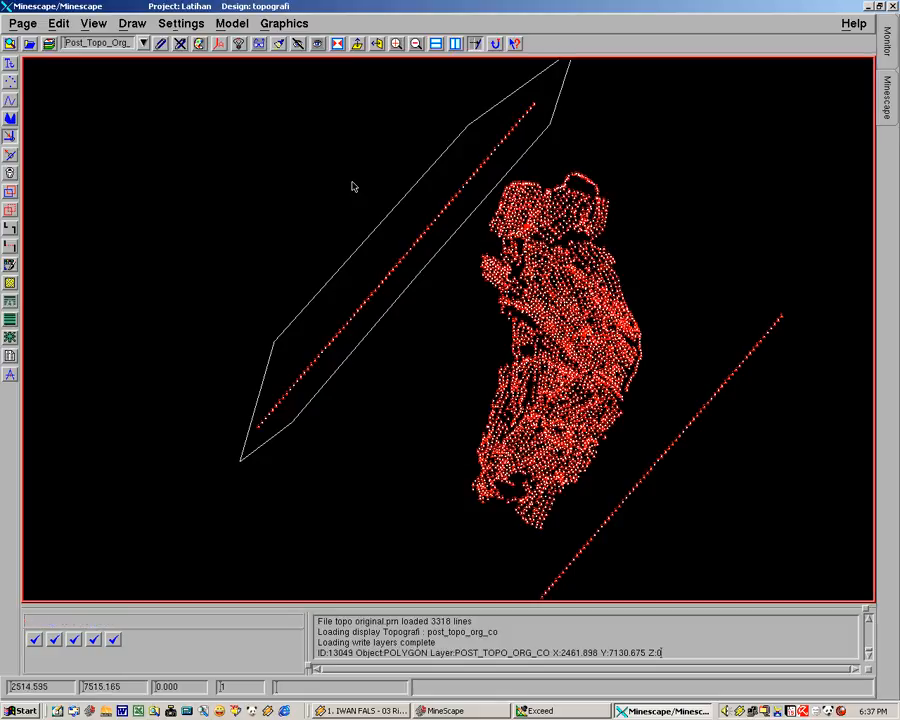
left_click(60, 23)
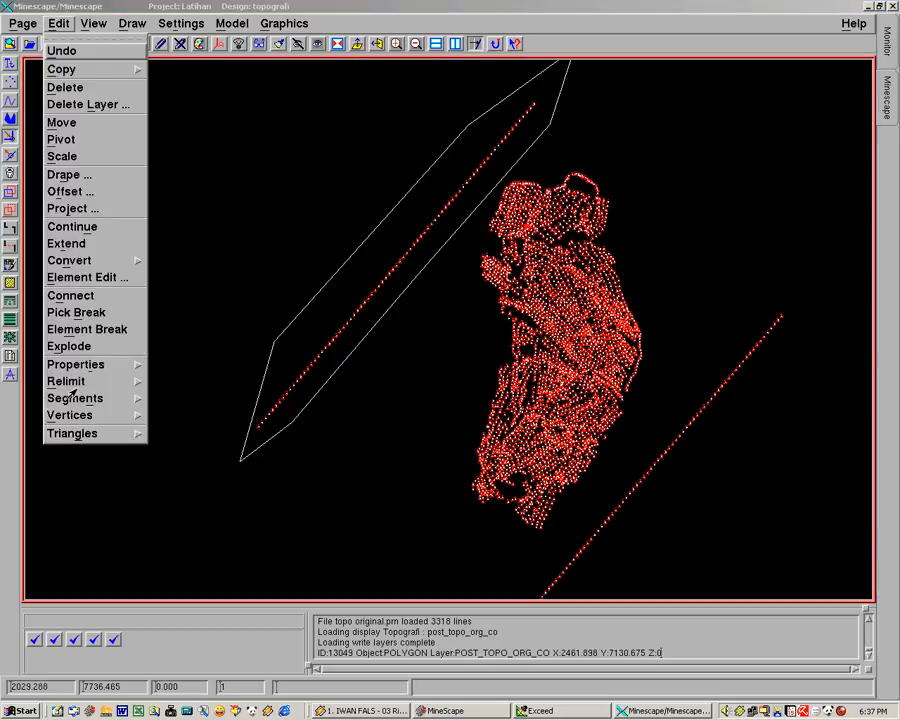
mouse_move(62, 381)
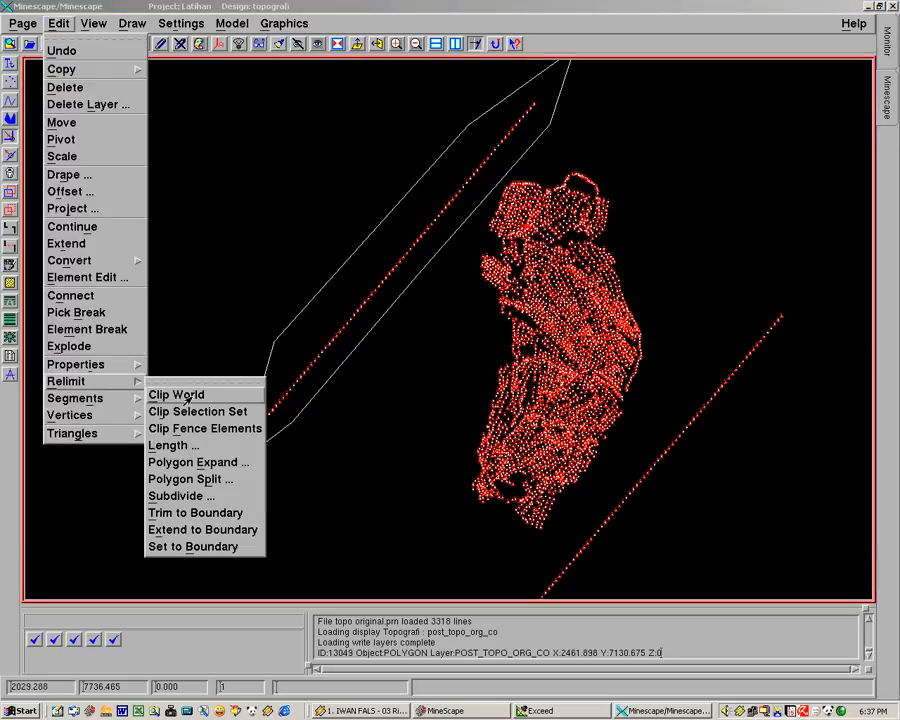
left_click(188, 396)
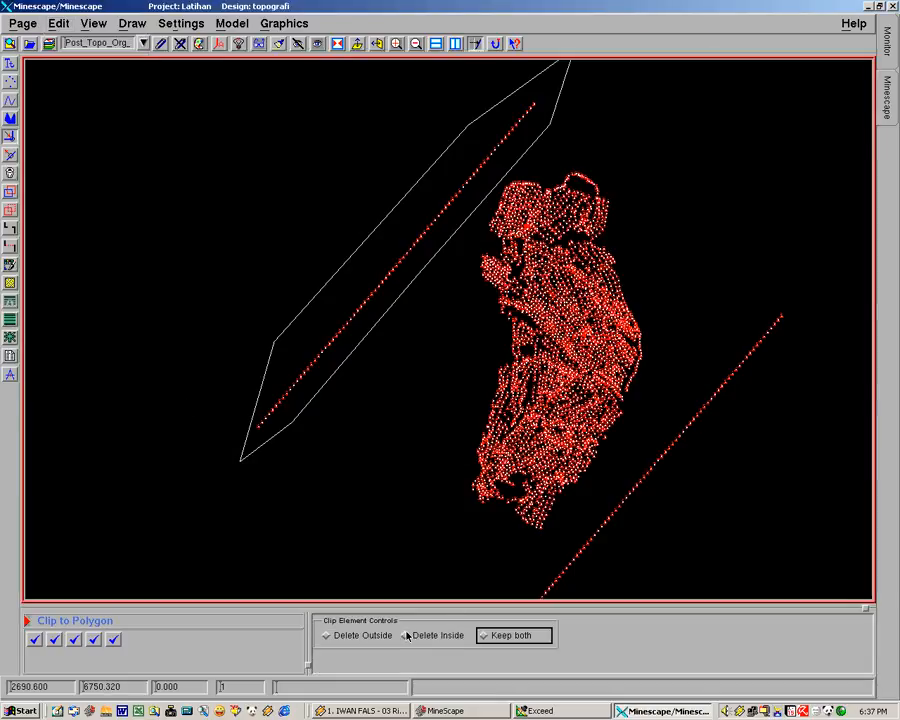
left_click(408, 636)
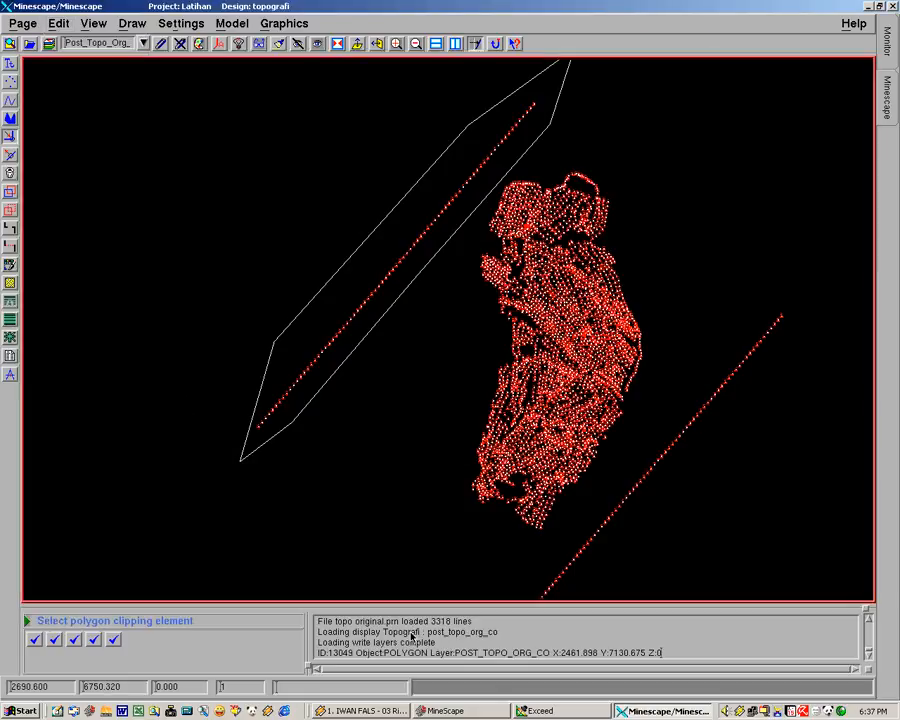
left_click(361, 340)
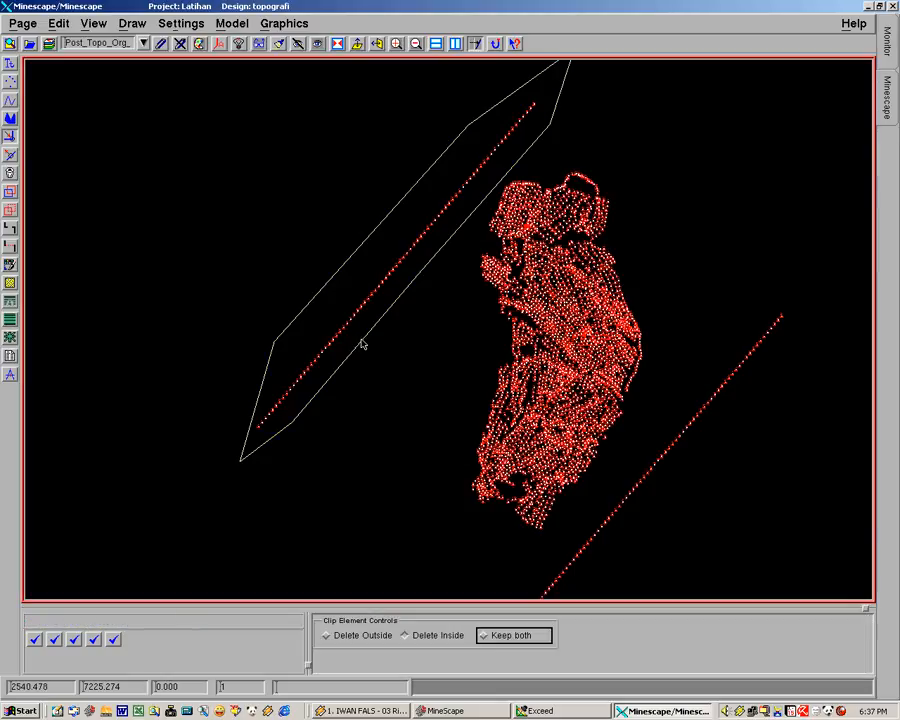
left_click(374, 339)
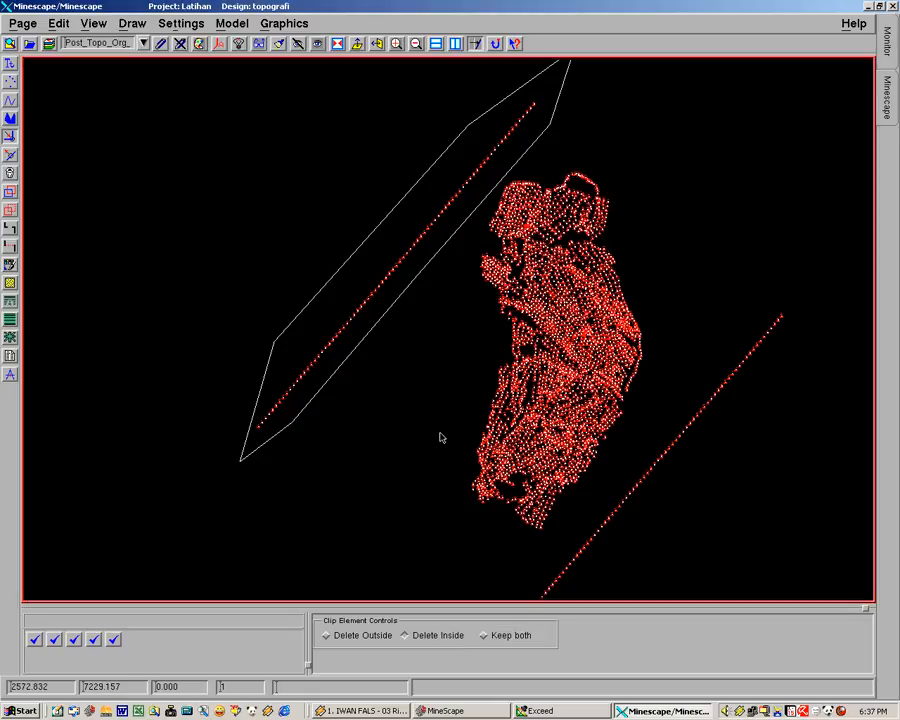
middle_click_drag(599, 390, 540, 370)
middle_click_drag(428, 358, 426, 412)
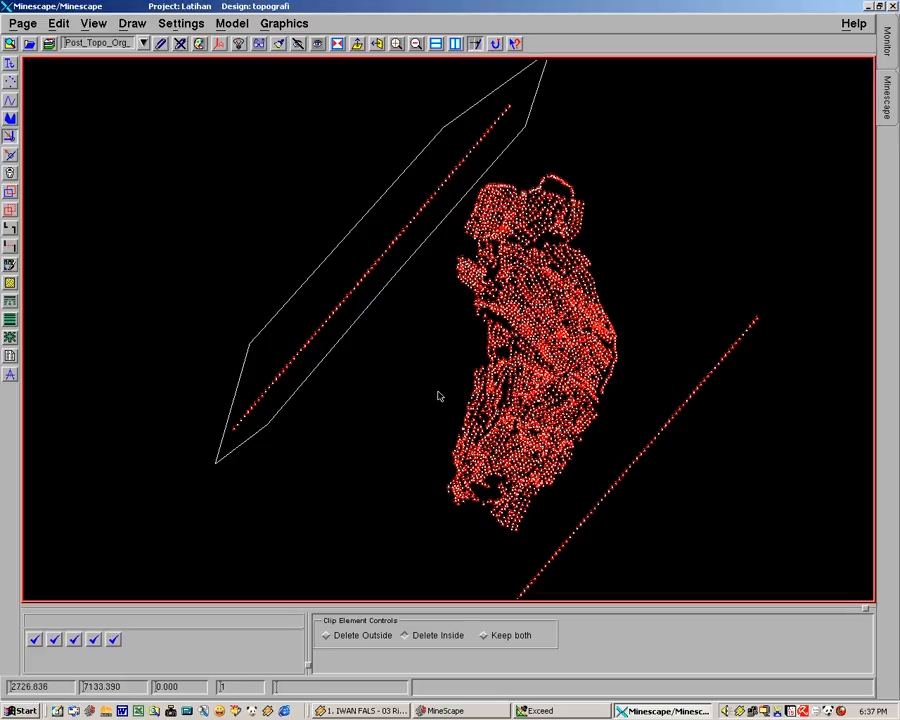
left_click(329, 422)
left_click(348, 442)
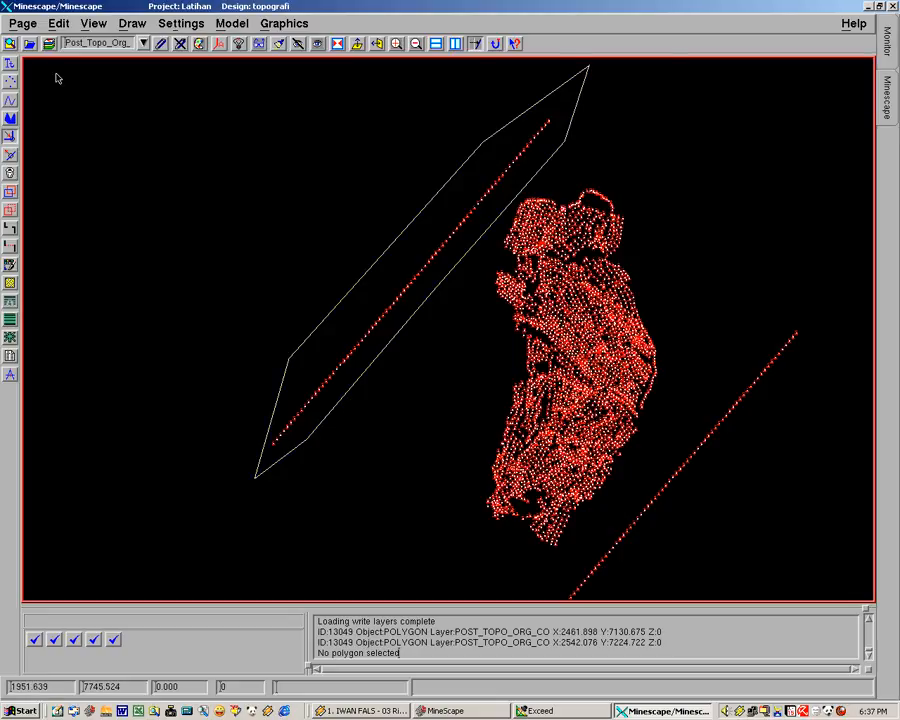
Clip away the northwest diagonal point line with Clip World set to Delete Inside, selecting its surrounding polygon as the clipping element
left_click(47, 22)
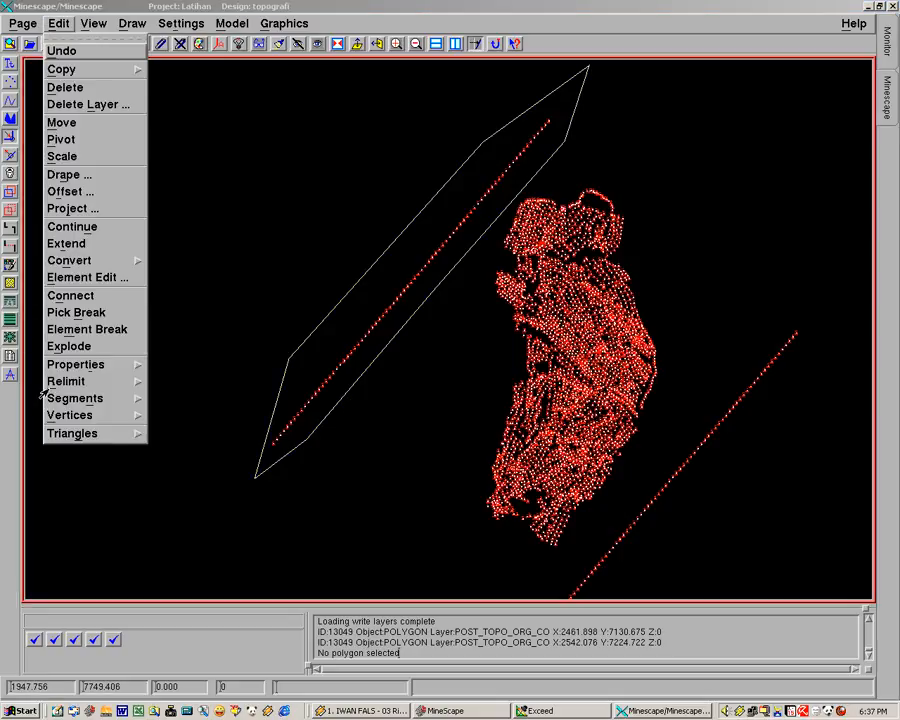
mouse_move(146, 382)
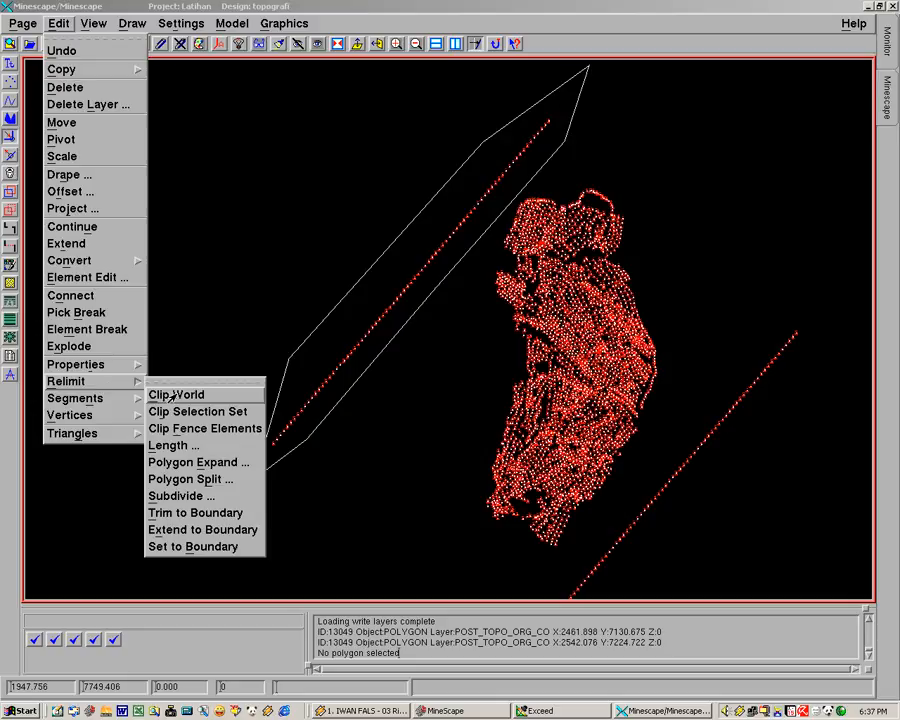
left_click(170, 395)
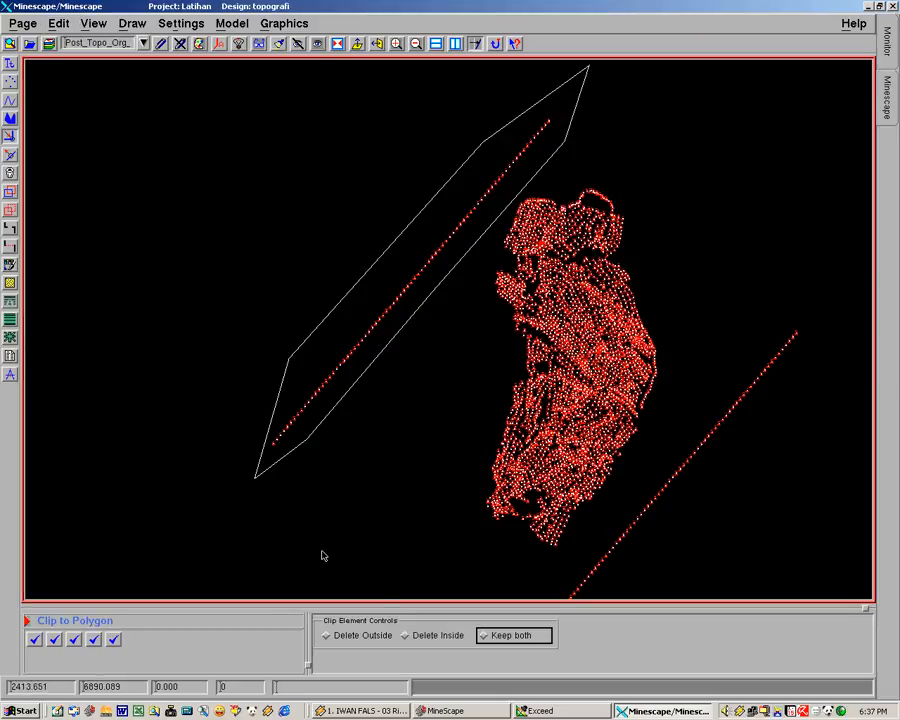
left_click(406, 636)
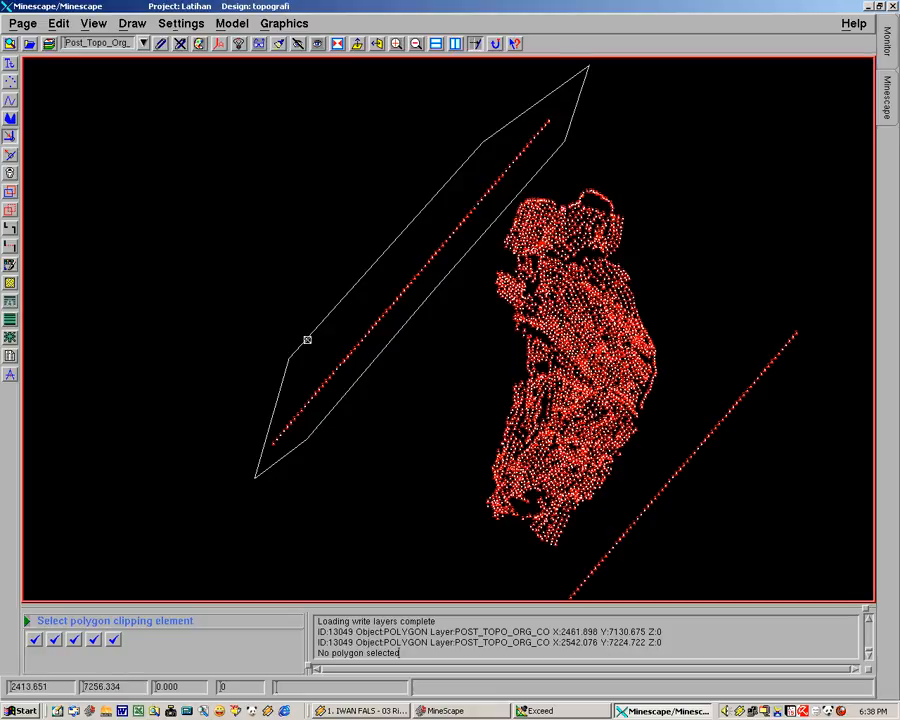
left_click(305, 340)
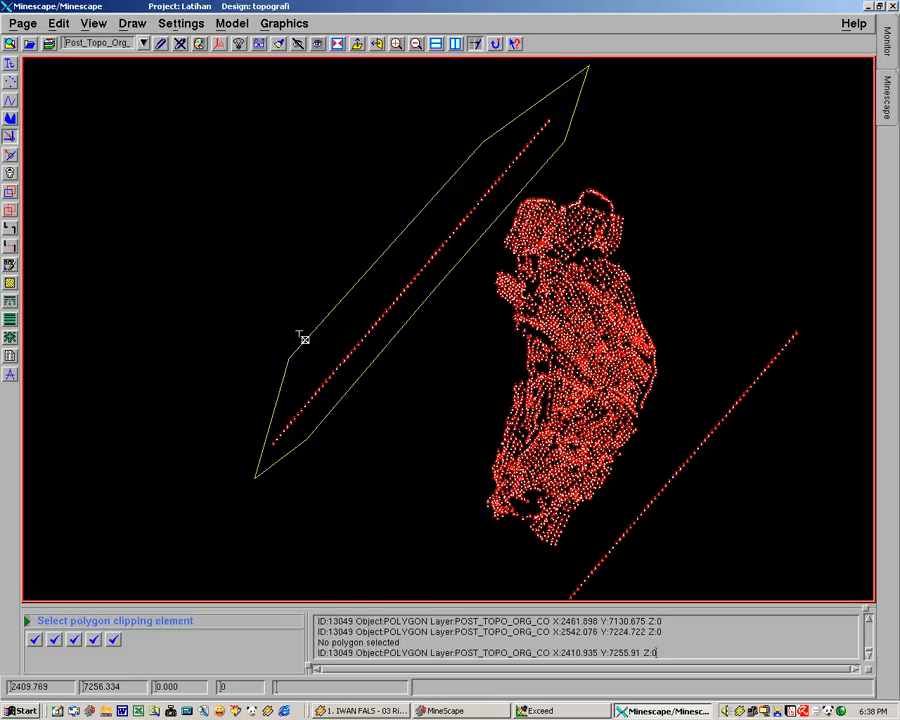
middle_click(305, 340)
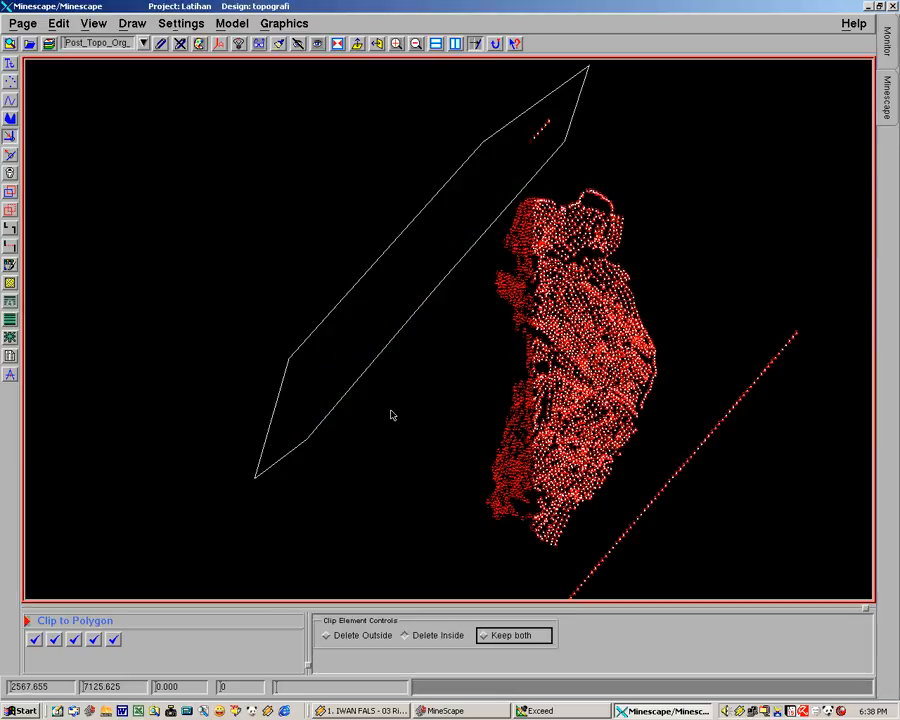
left_click(416, 406)
middle_click_drag(221, 303, 307, 329)
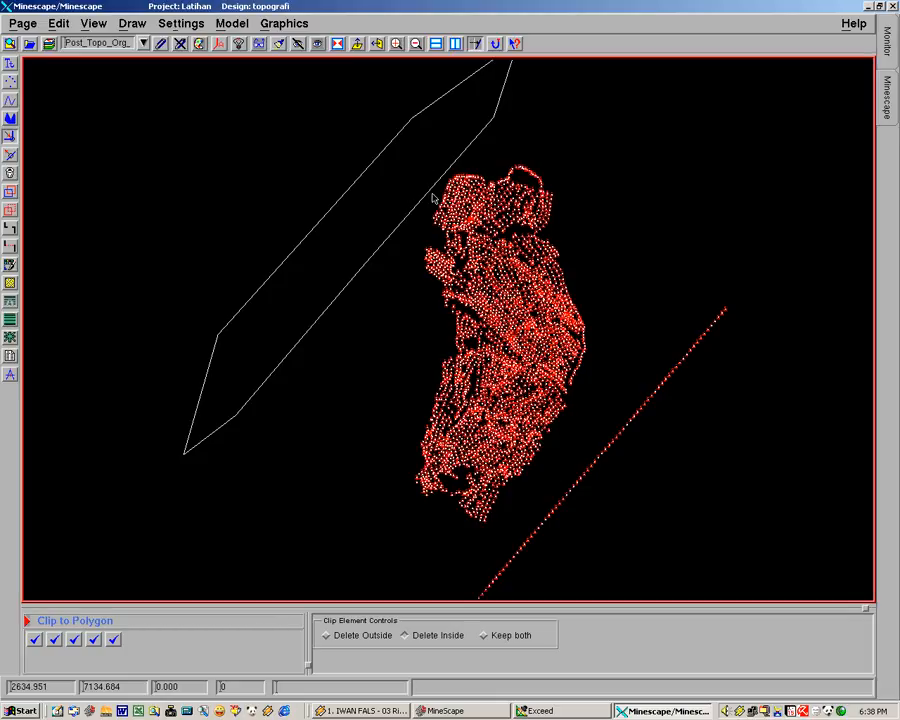
mouse_move(495, 507)
middle_mouse_down()
mouse_move(458, 209)
mouse_move(438, 399)
middle_mouse_up()
mouse_move(357, 270)
middle_mouse_down()
mouse_move(356, 297)
mouse_move(383, 324)
middle_mouse_up()
scroll(379, 314, "down", 2)
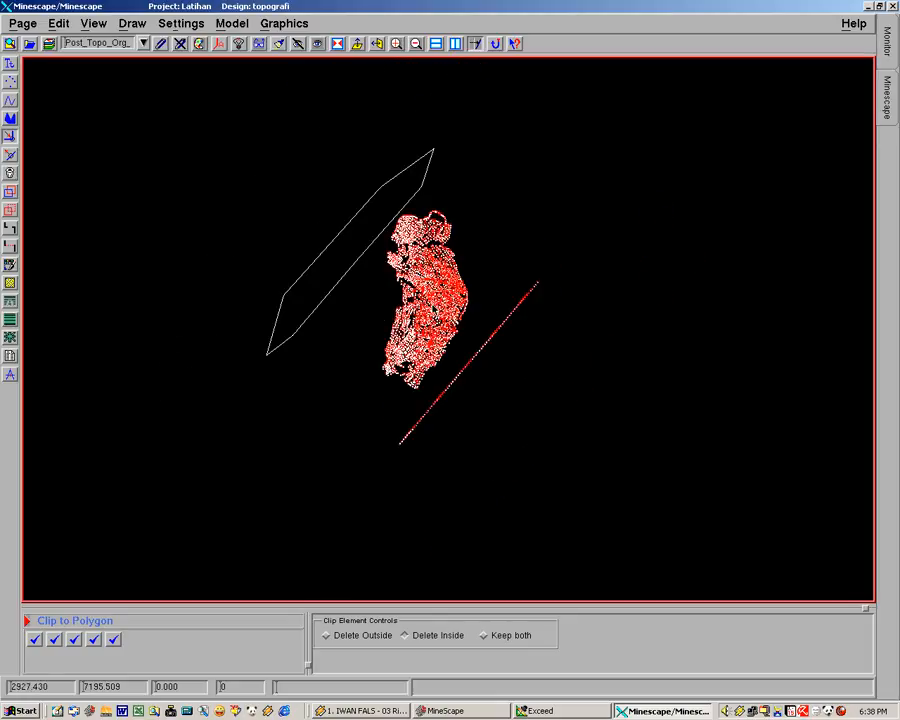
left_click(320, 306)
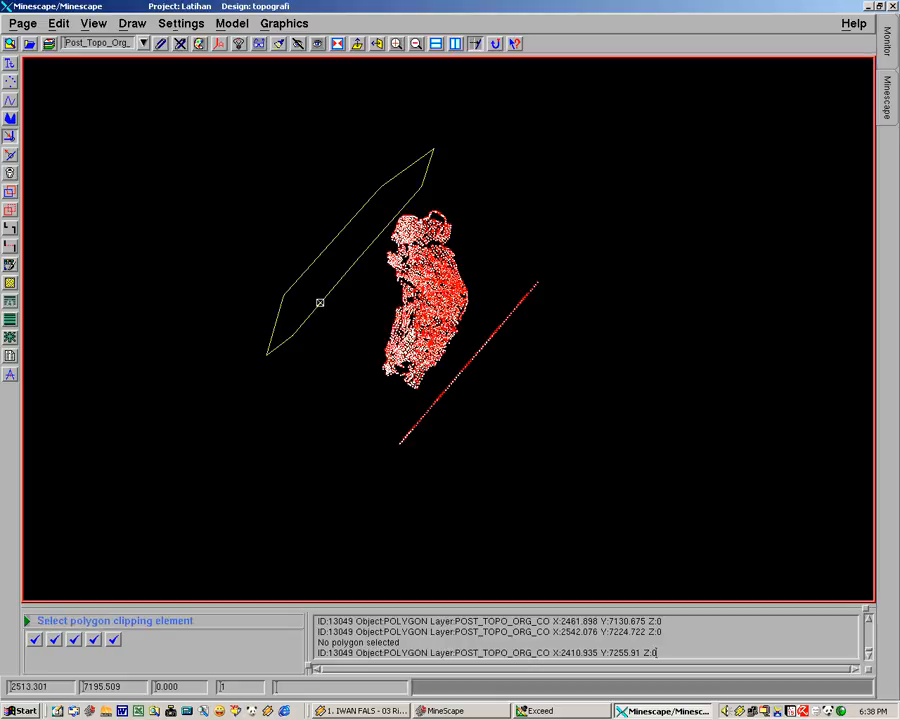
left_click(235, 305)
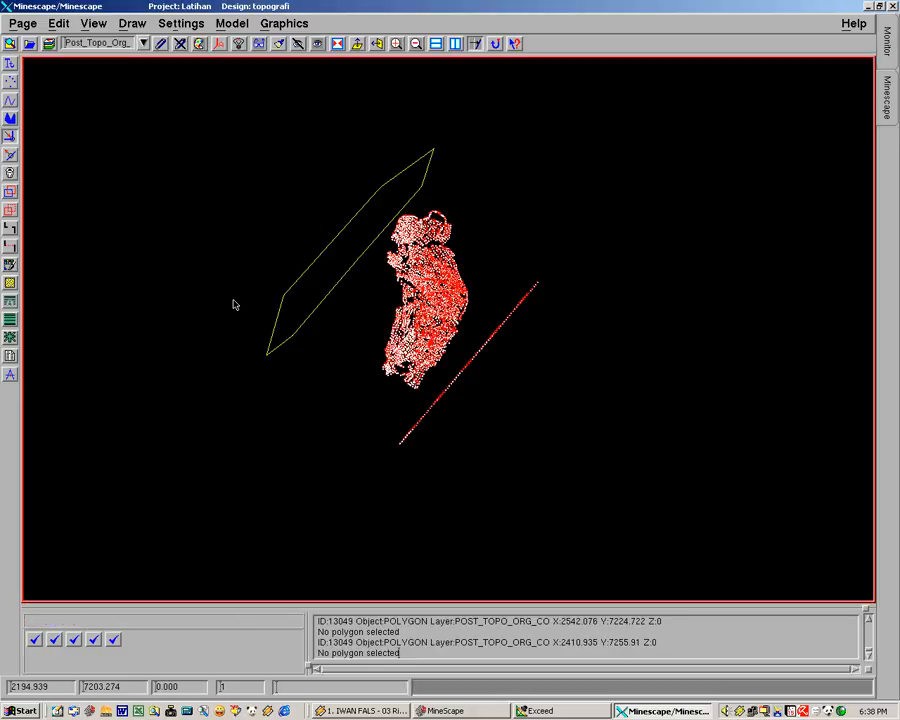
key("Delete")
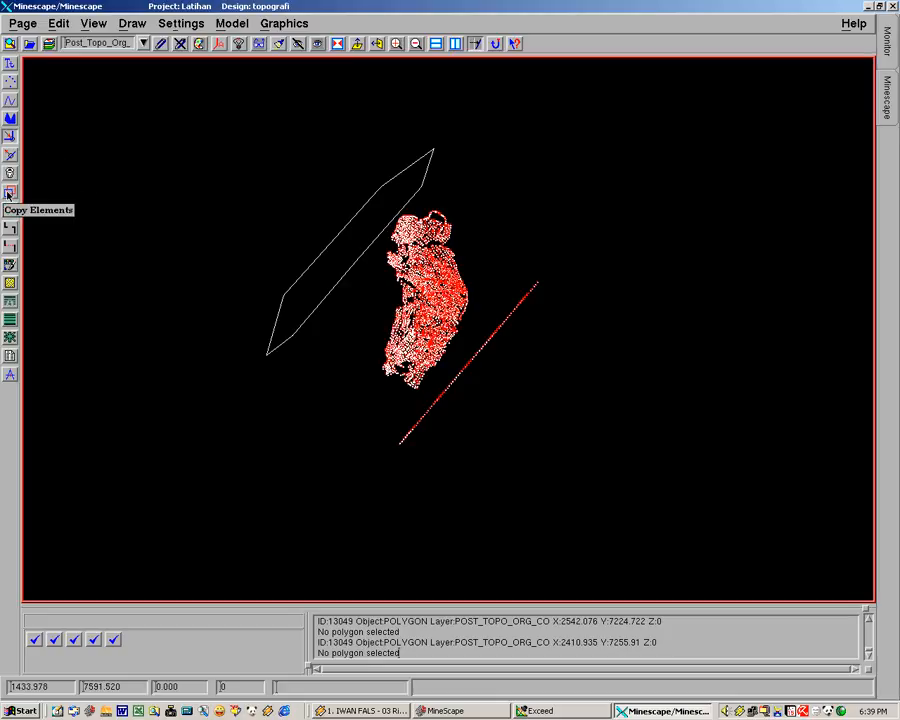
Copy the northwest clipping polygon so that the copy encloses the diagonal line of stray points southeast of the survey area
left_click(9, 193)
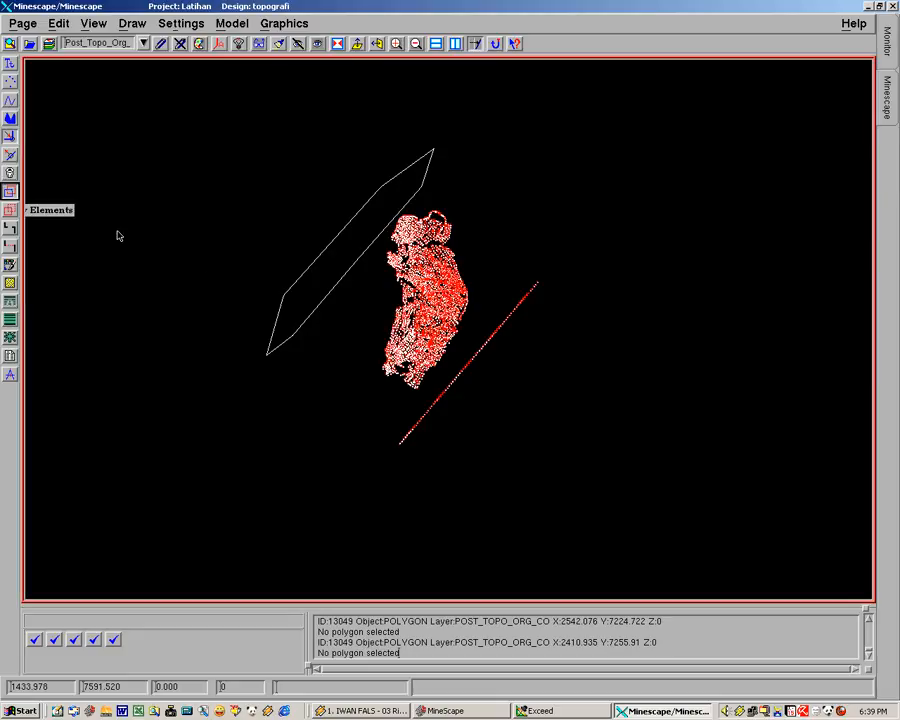
left_click(312, 310)
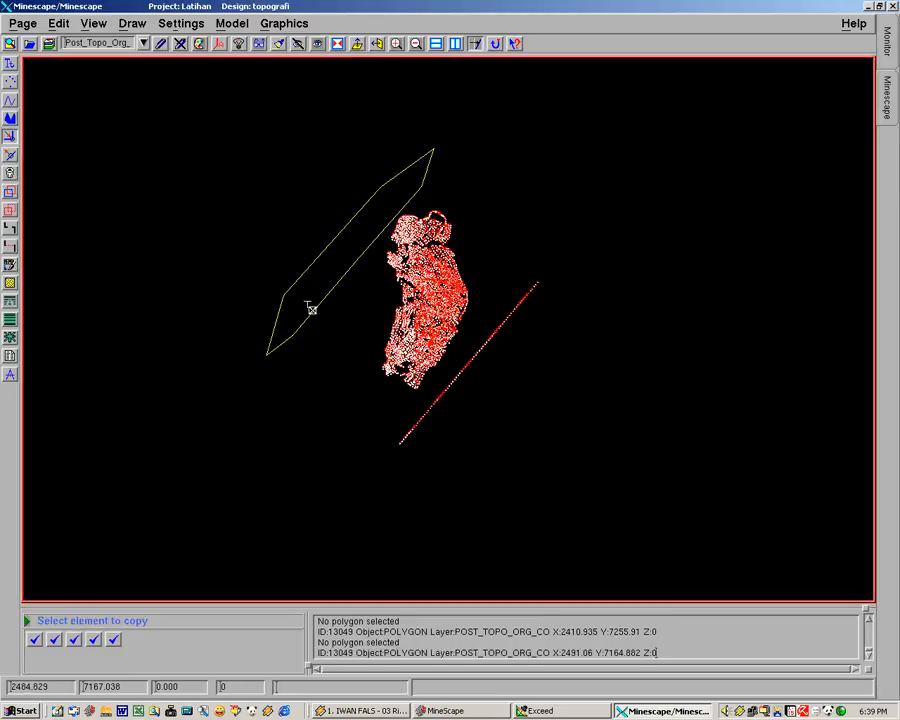
left_click(363, 350)
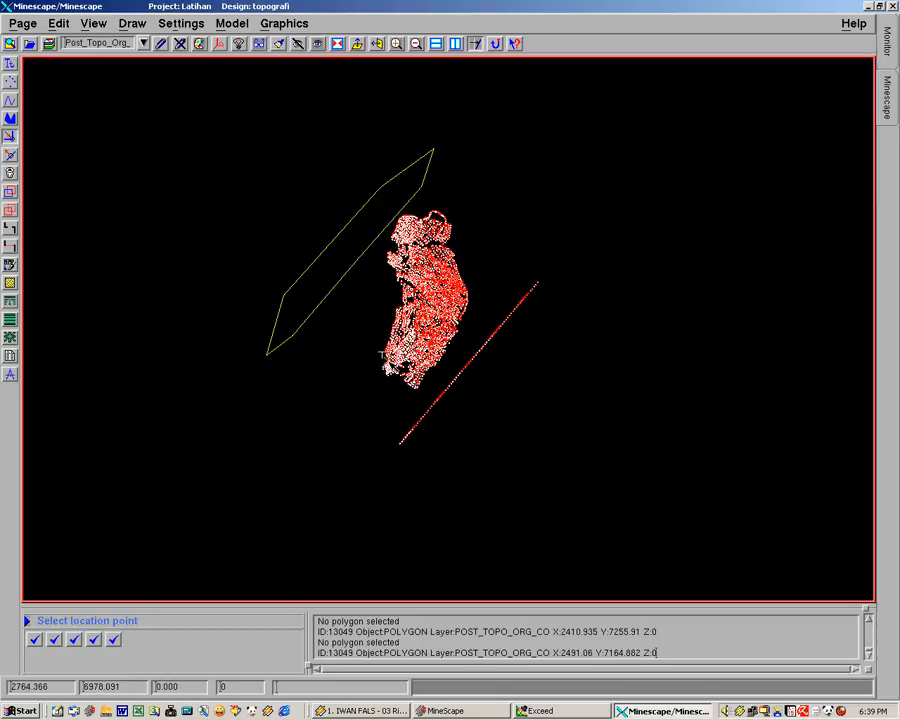
left_click(338, 349)
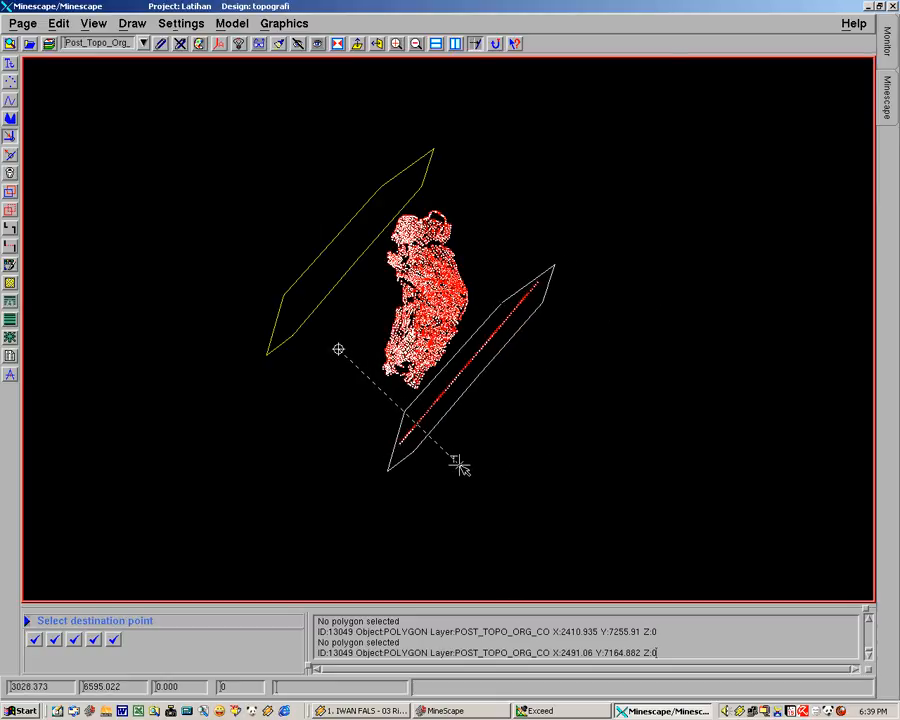
left_click(334, 487)
right_click(334, 487)
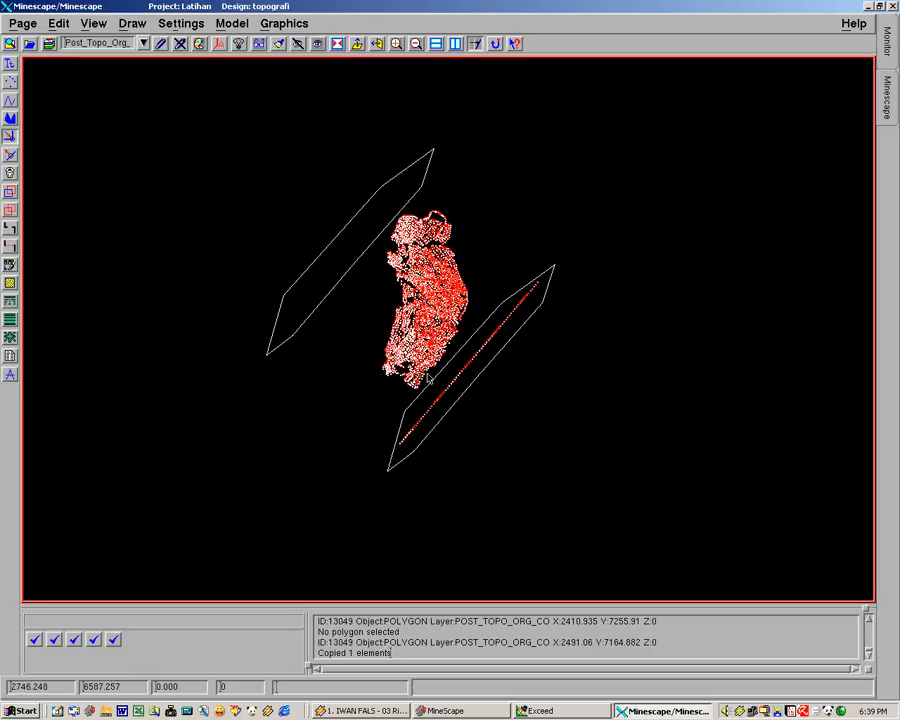
Clip away the southeast diagonal point line with Clip World set to Delete Inside, selecting the copied polygon as the clipping element
middle_click_drag(434, 371, 444, 359)
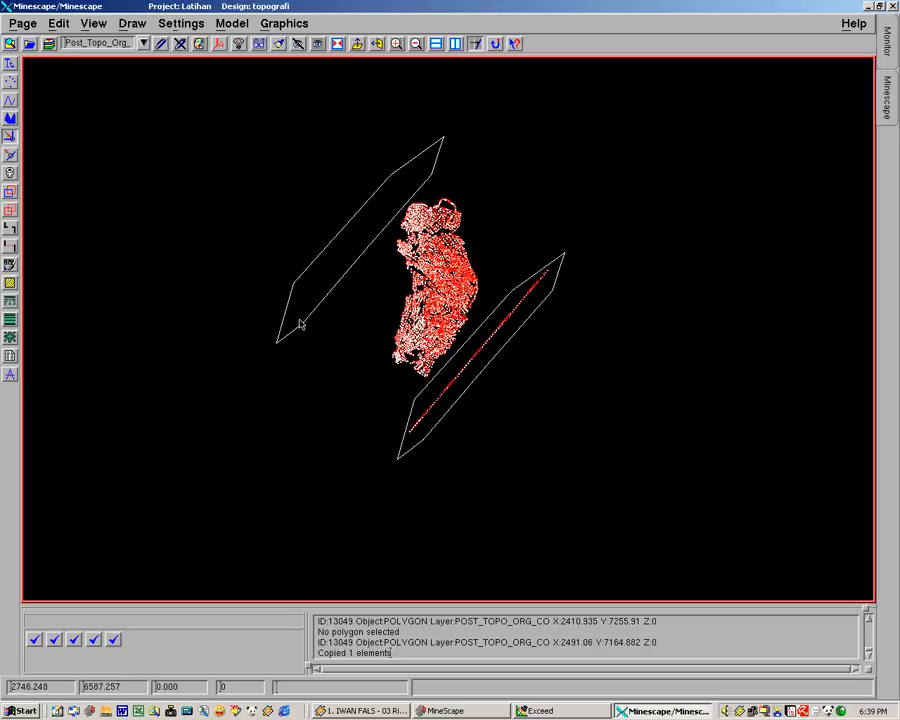
left_click(59, 23)
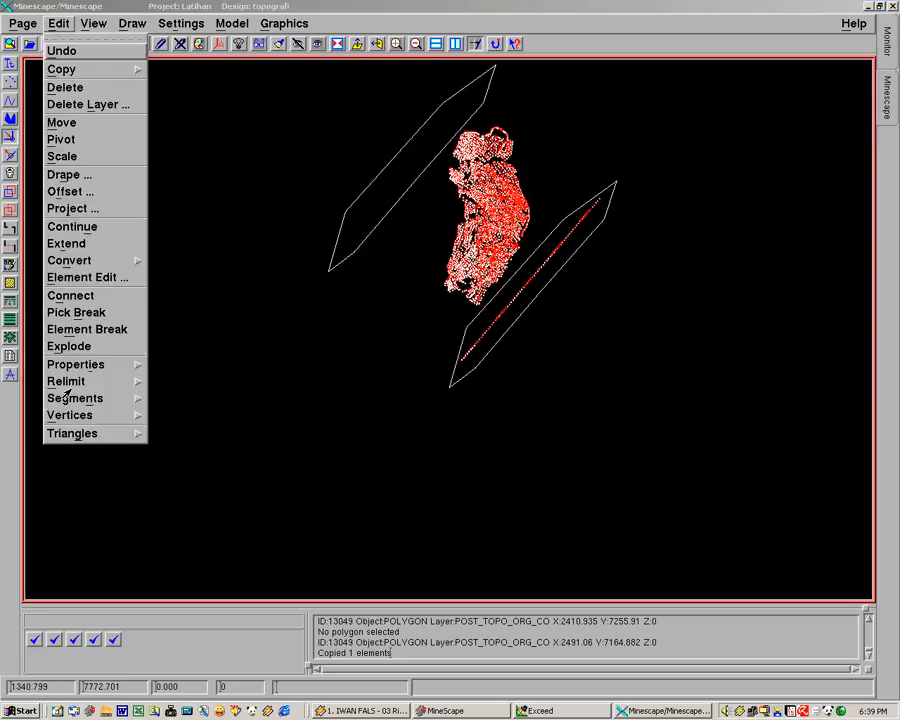
mouse_move(98, 387)
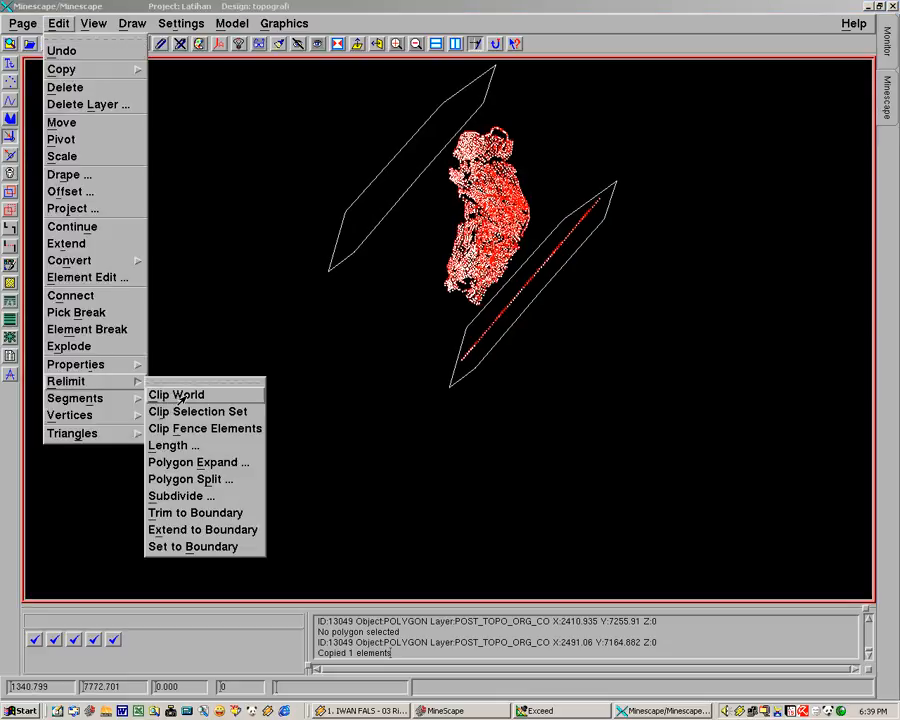
left_click(180, 400)
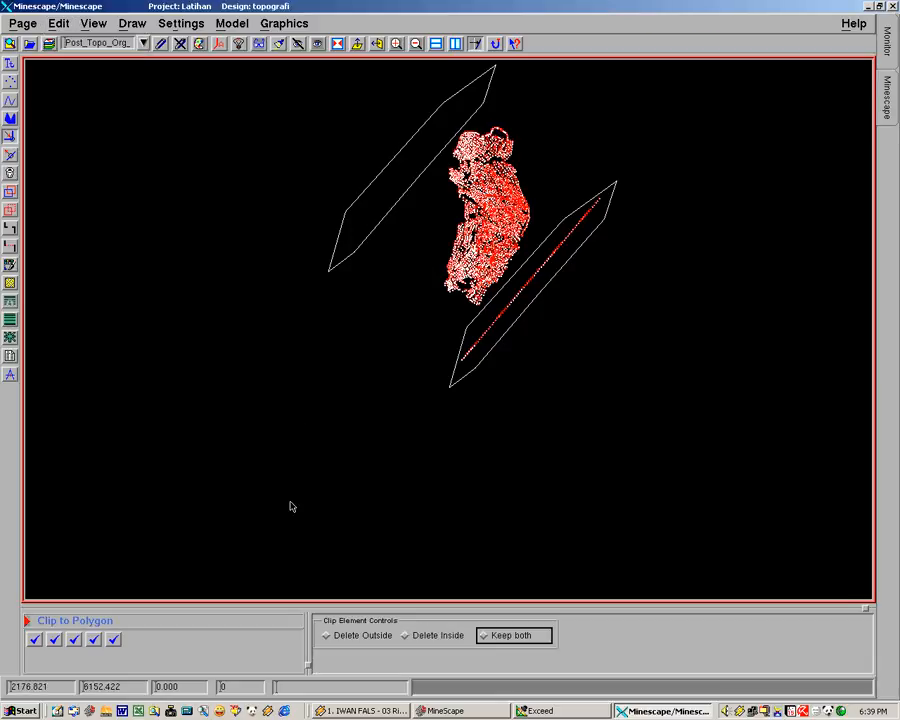
left_click(406, 638)
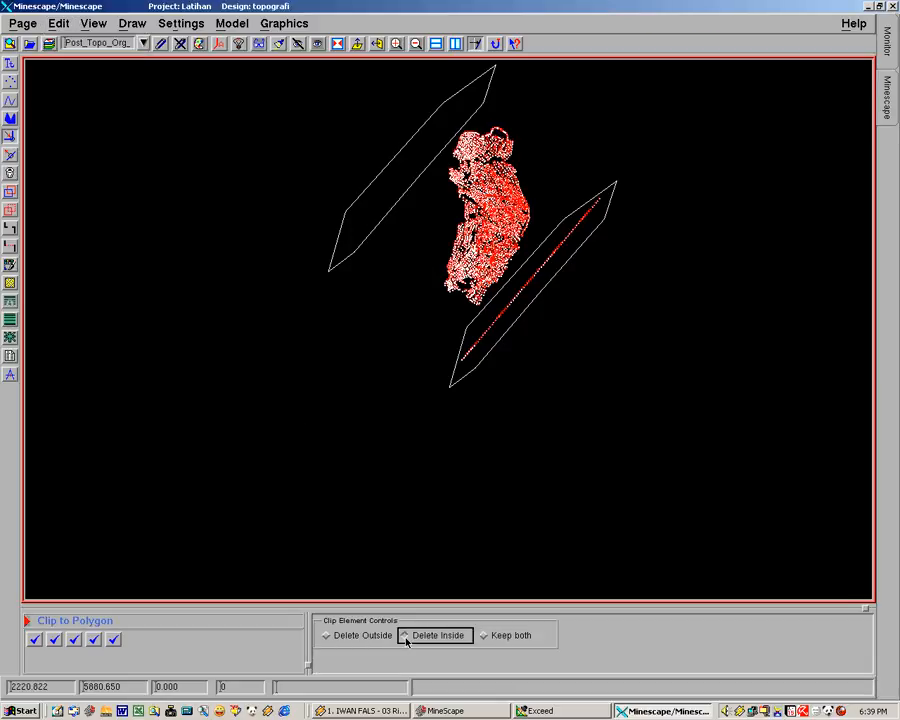
left_click(406, 639)
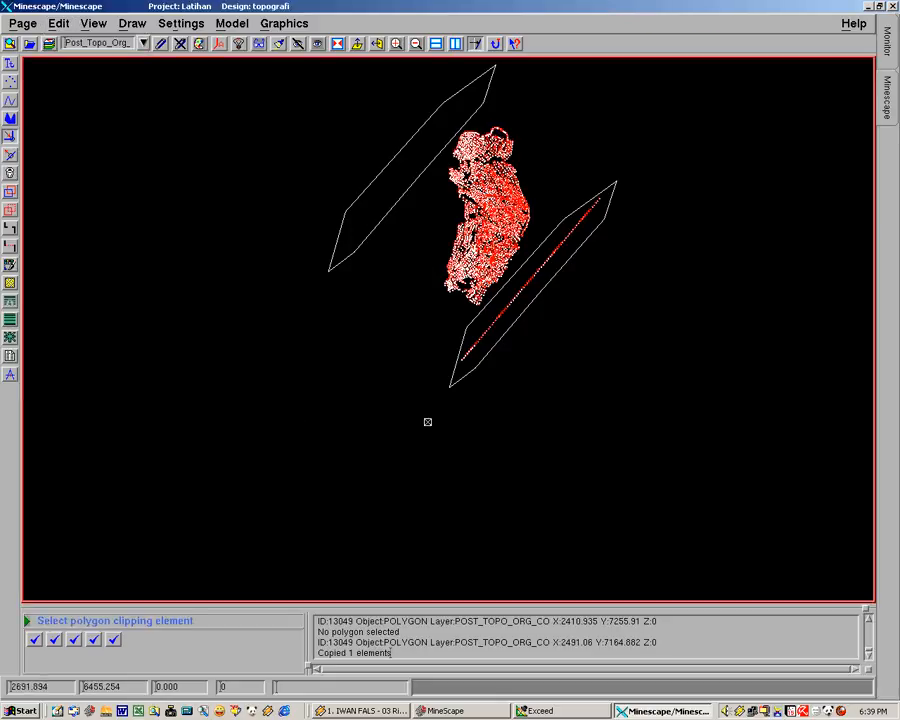
left_click(497, 341)
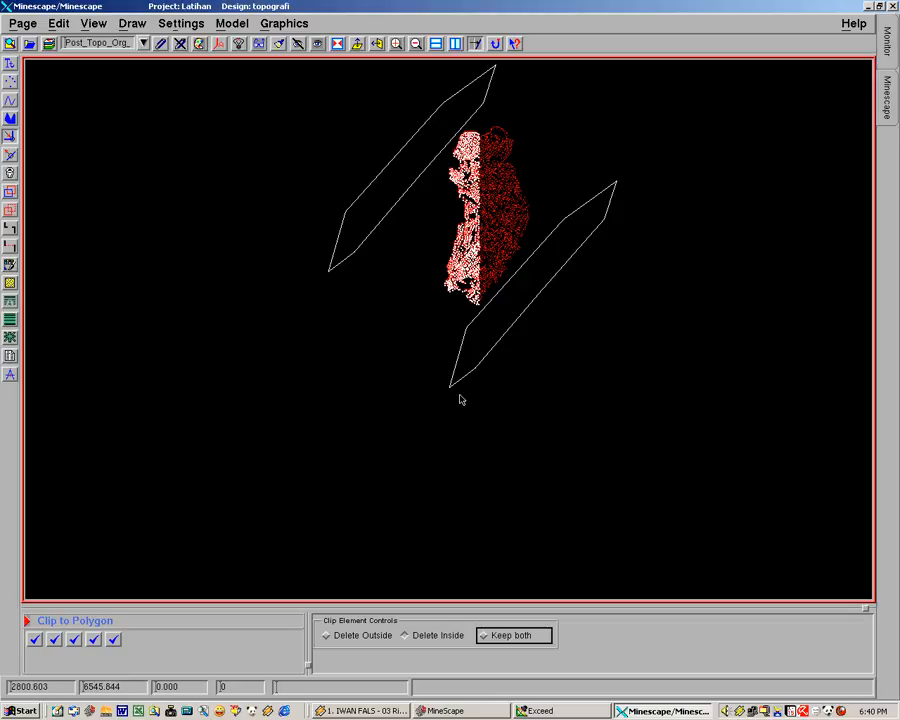
middle_click_drag(421, 375, 416, 414)
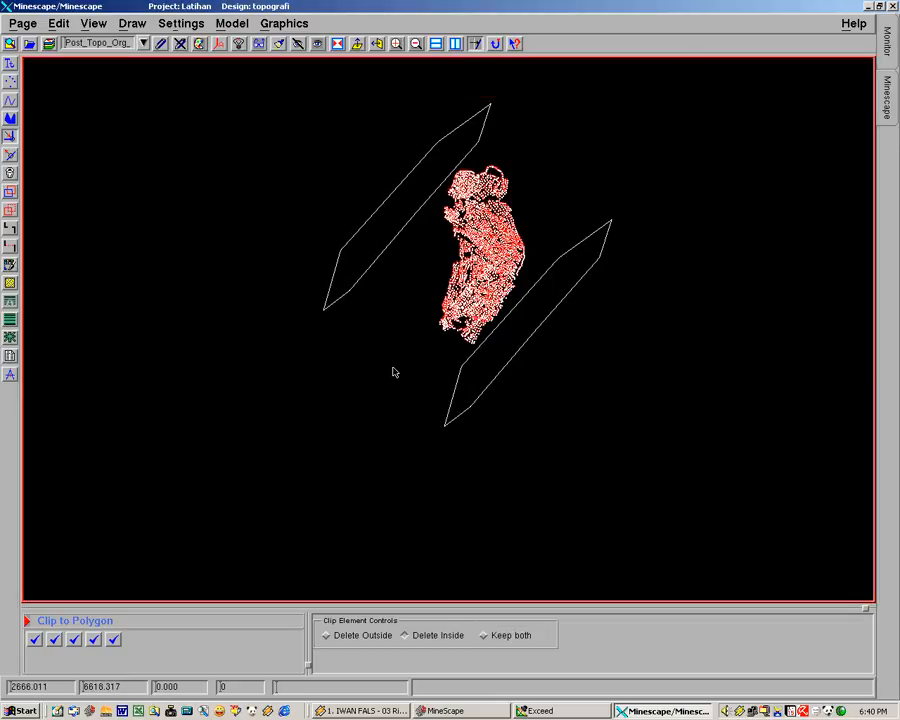
middle_click_drag(371, 284, 405, 341)
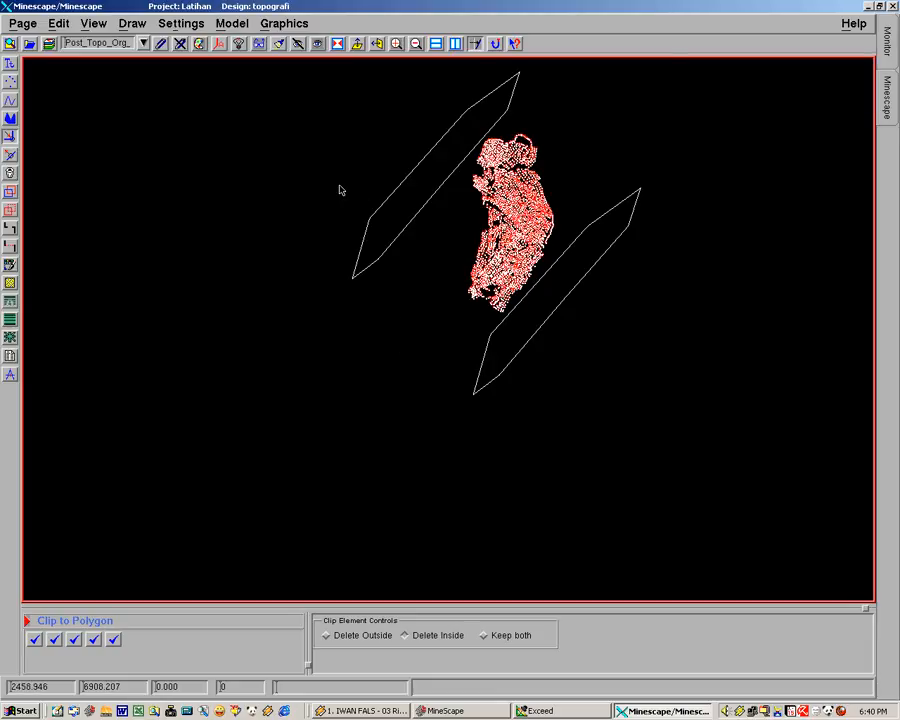
Delete the two clipping polygons northwest and southeast of the survey area and end the Clip to Polygon command
left_click_drag(297, 209, 413, 281)
left_click_drag(474, 352, 530, 397)
left_click(10, 175)
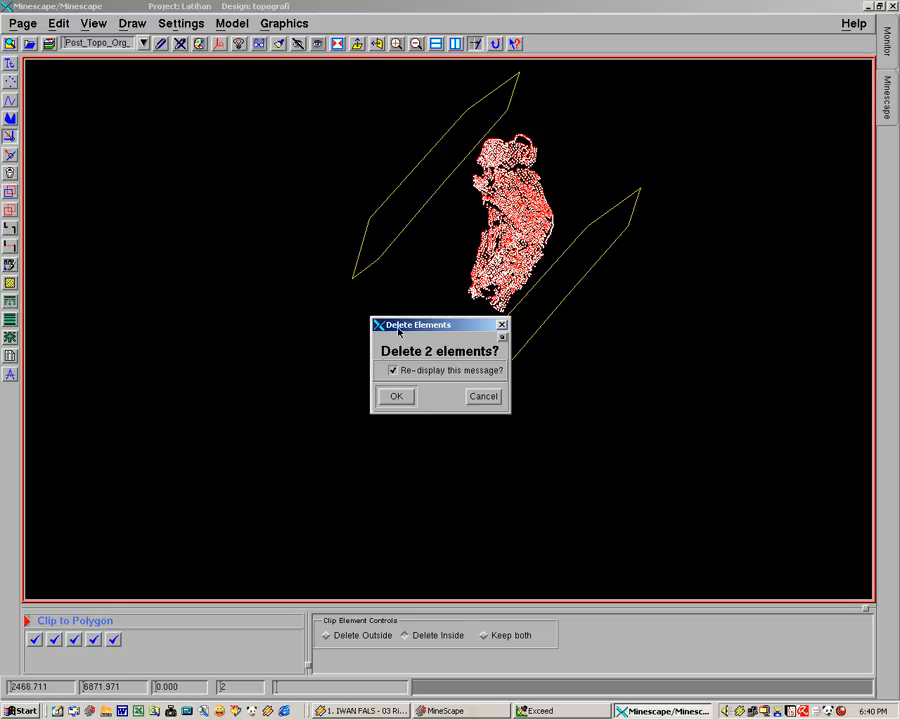
left_click(396, 396)
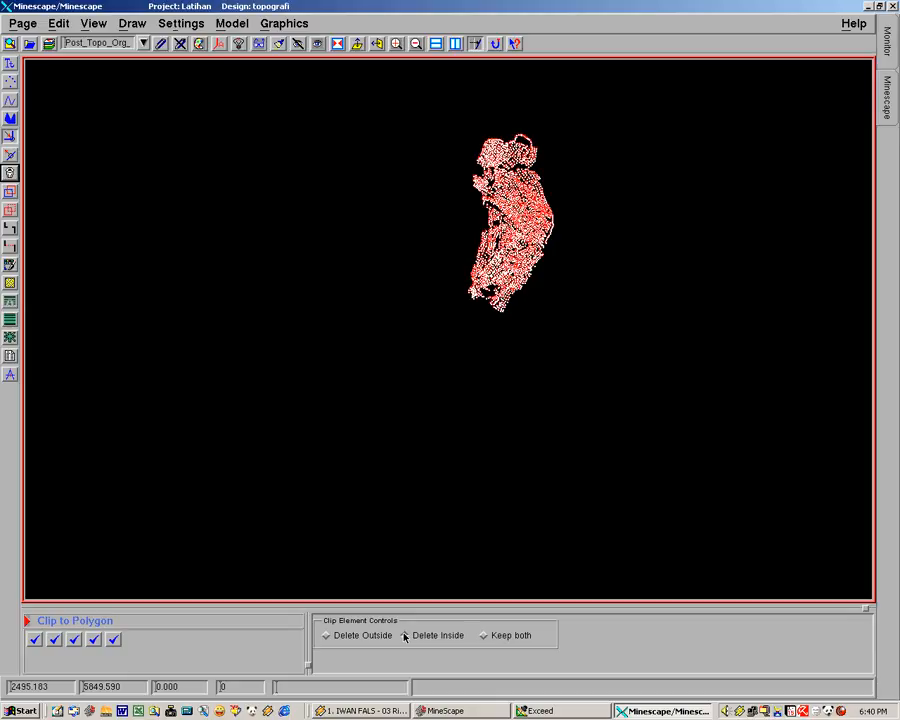
left_click(408, 511)
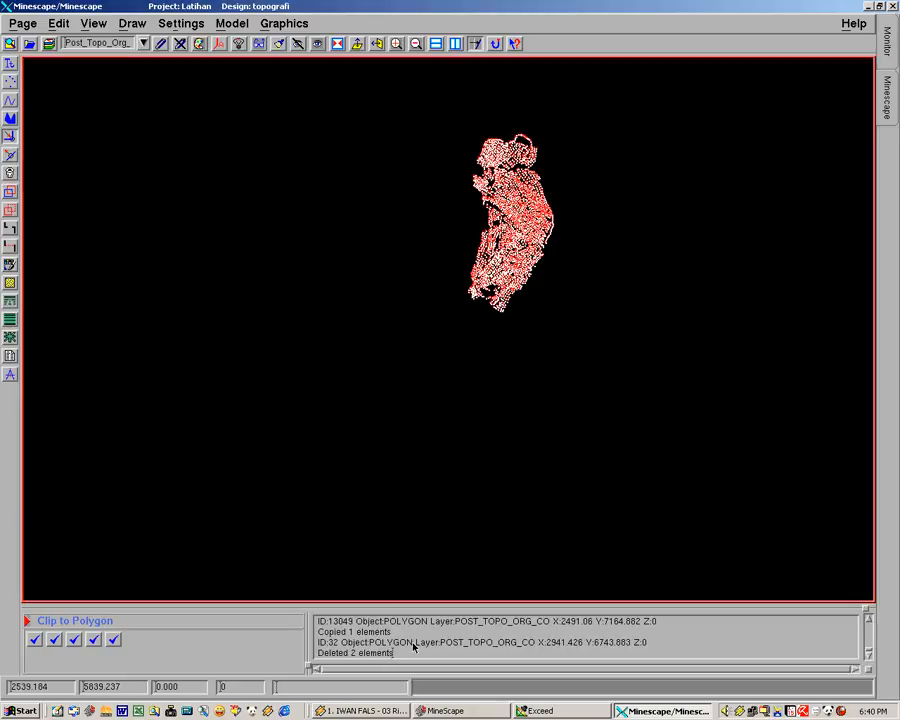
left_click(411, 505)
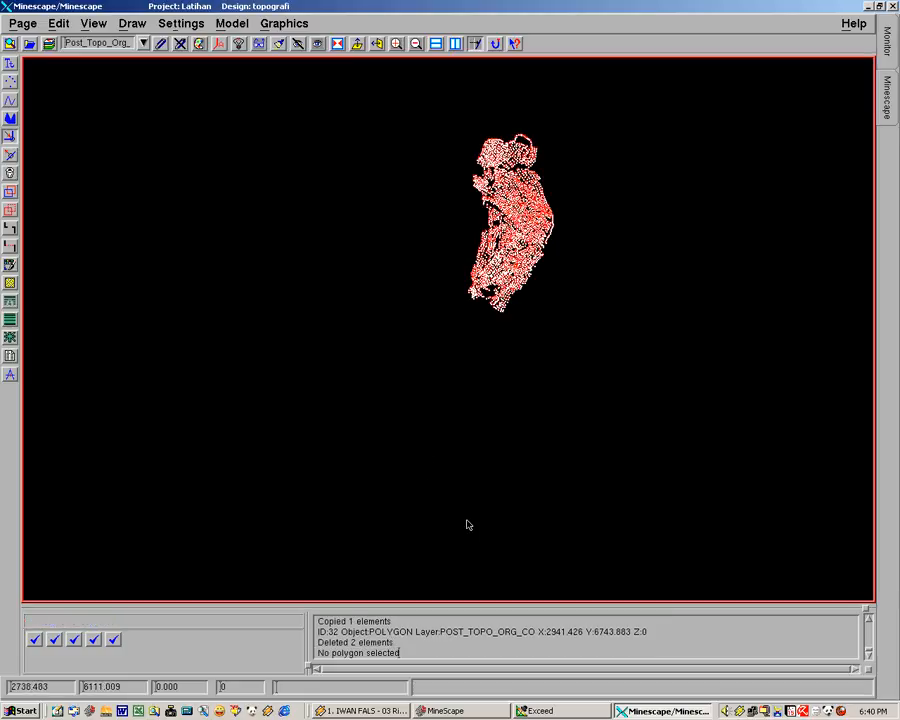
Examine the cleaned topography points and their elevation and code labels at close range and across the survey area
middle_click_drag(502, 478, 424, 528)
middle_click_drag(534, 261, 528, 358)
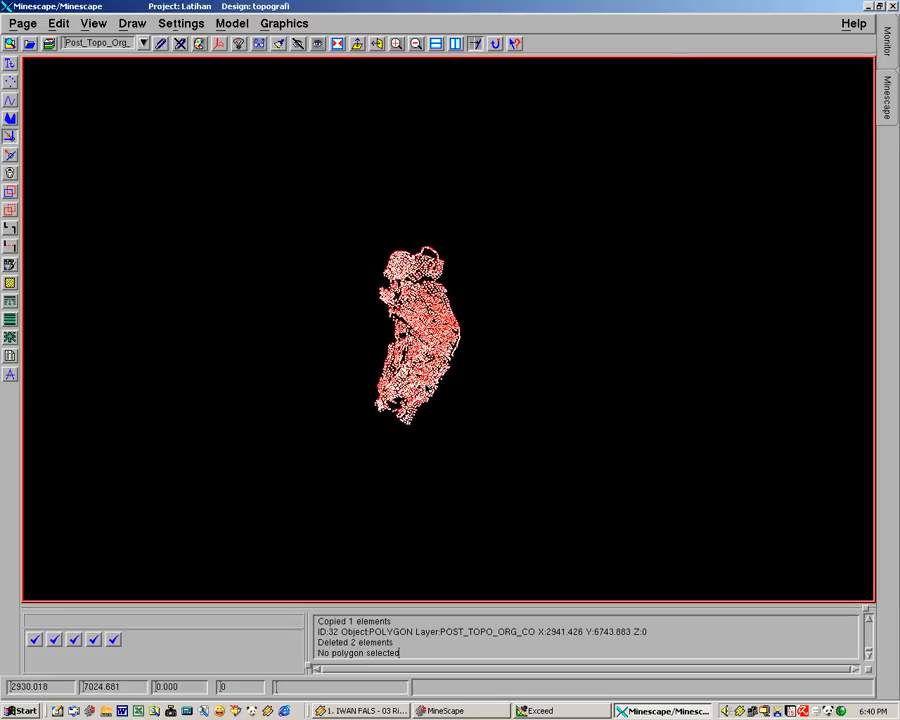
scroll(427, 389, "up", 5)
middle_click_drag(432, 305, 512, 405)
middle_click_drag(420, 241, 443, 320)
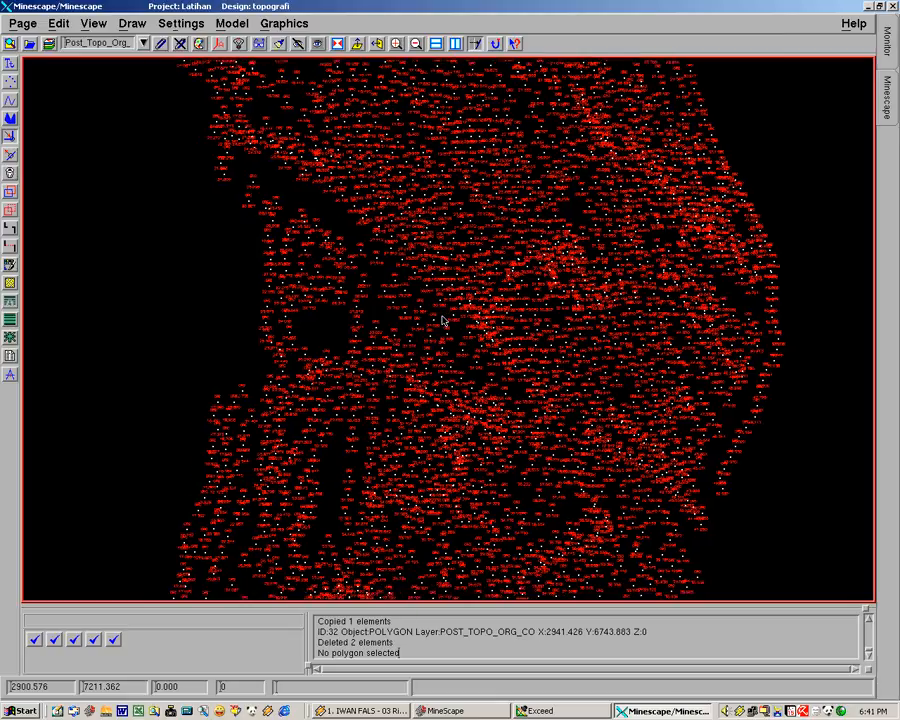
scroll(443, 320, "down", 2)
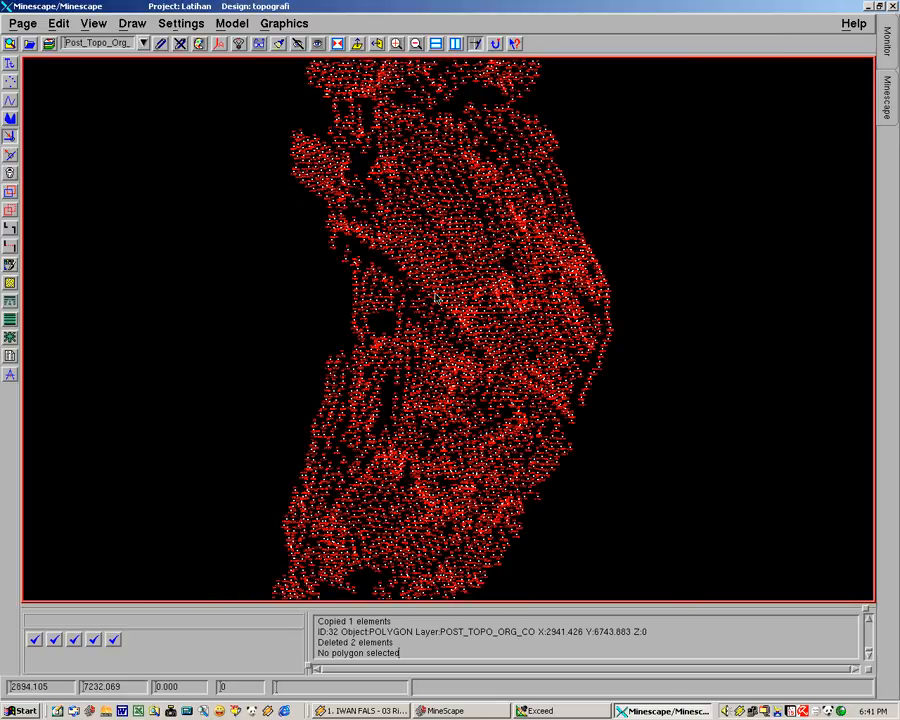
middle_click_drag(484, 366, 456, 384)
scroll(456, 384, "up", 3)
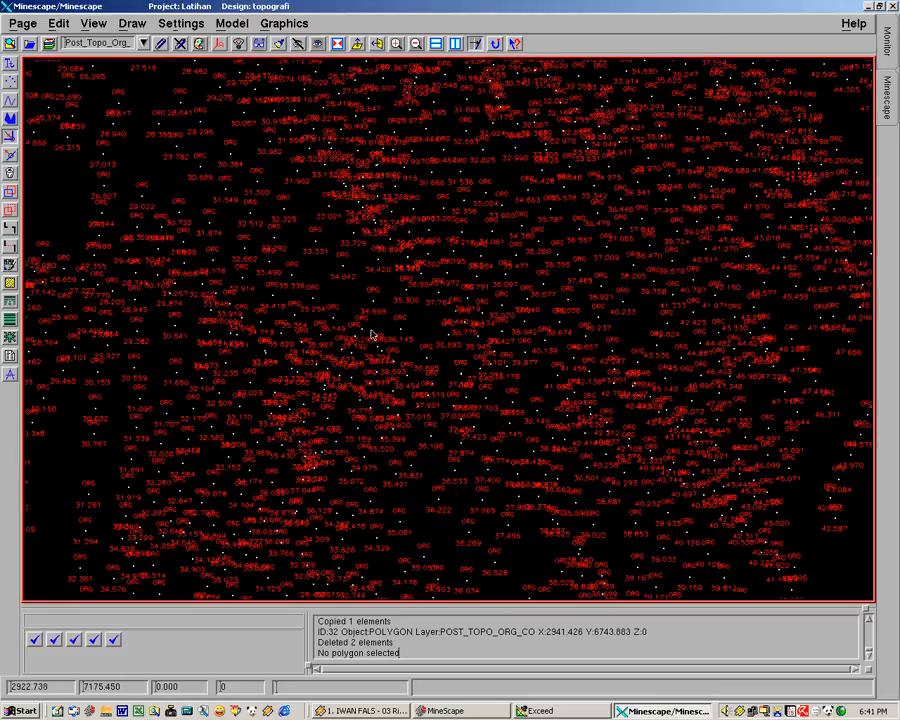
scroll(371, 335, "down", 3)
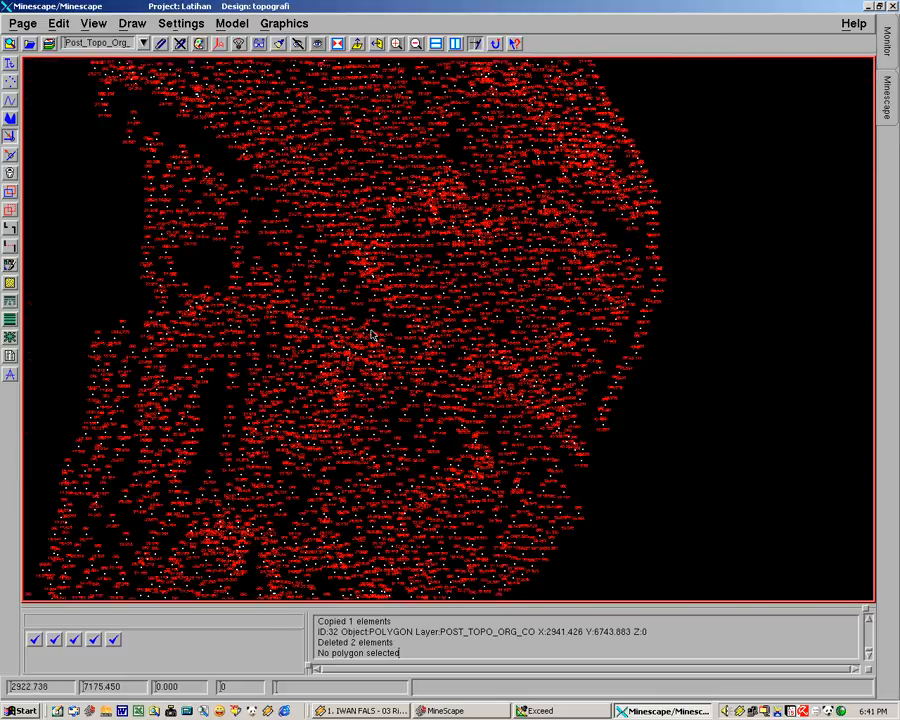
middle_click_drag(402, 306, 448, 354)
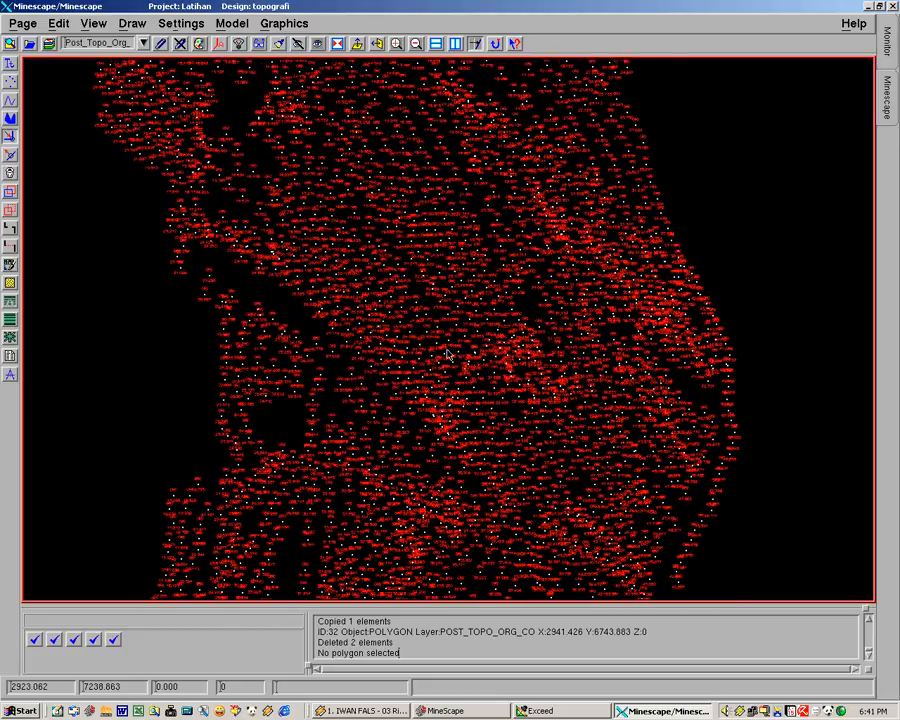